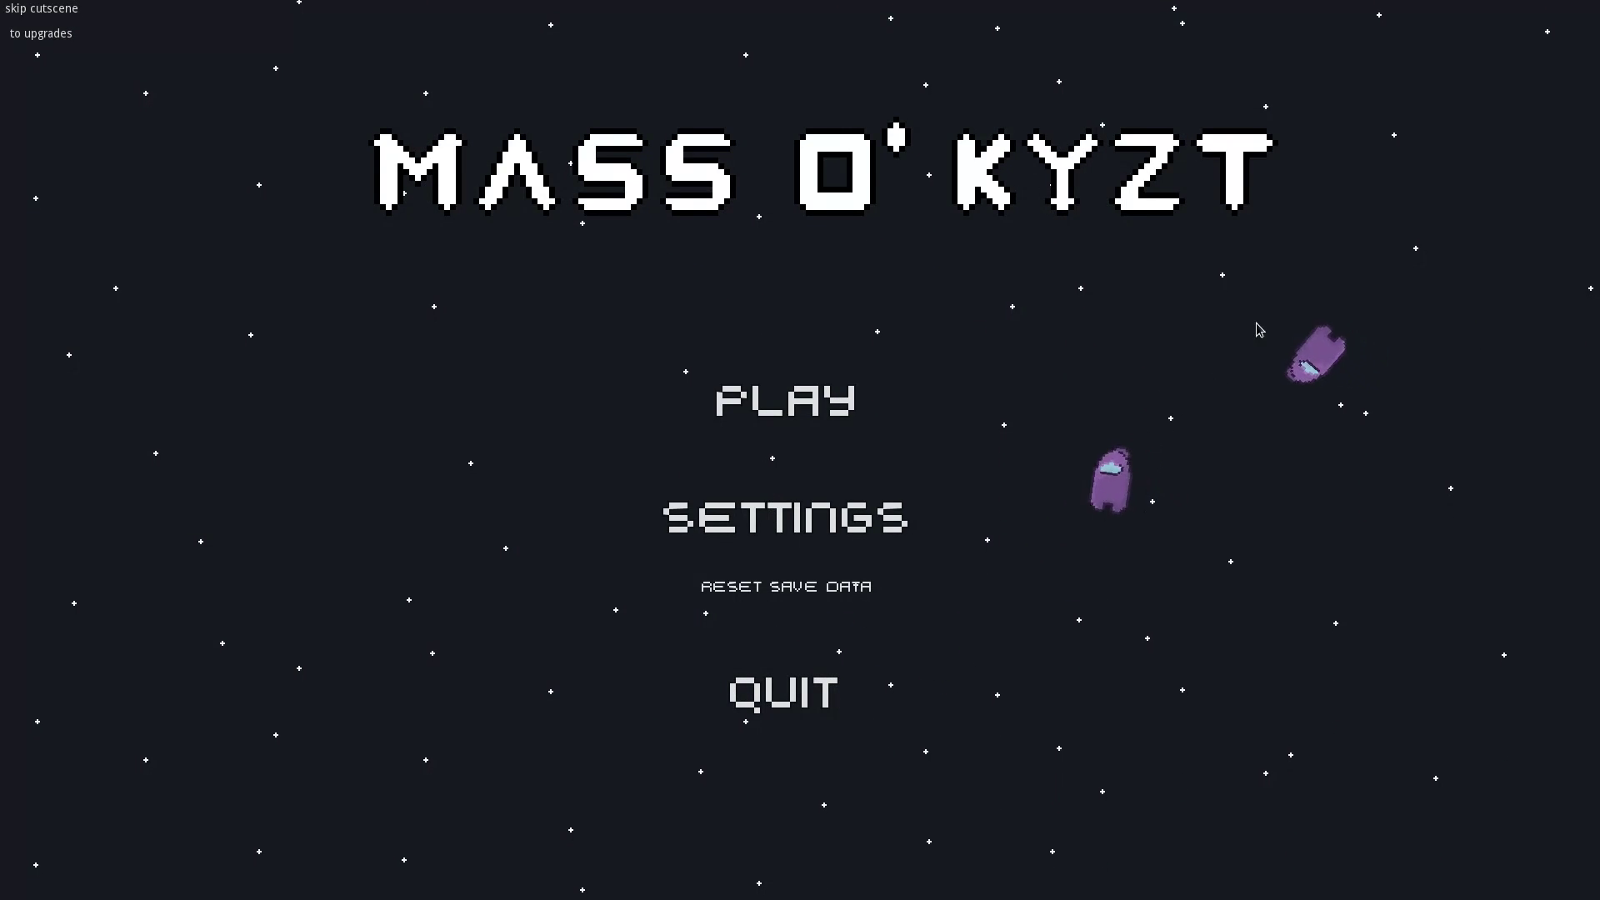
Step: Switch the fullscreen setting off and back on, and return to the main menu
left_click(843, 480)
left_click(794, 327)
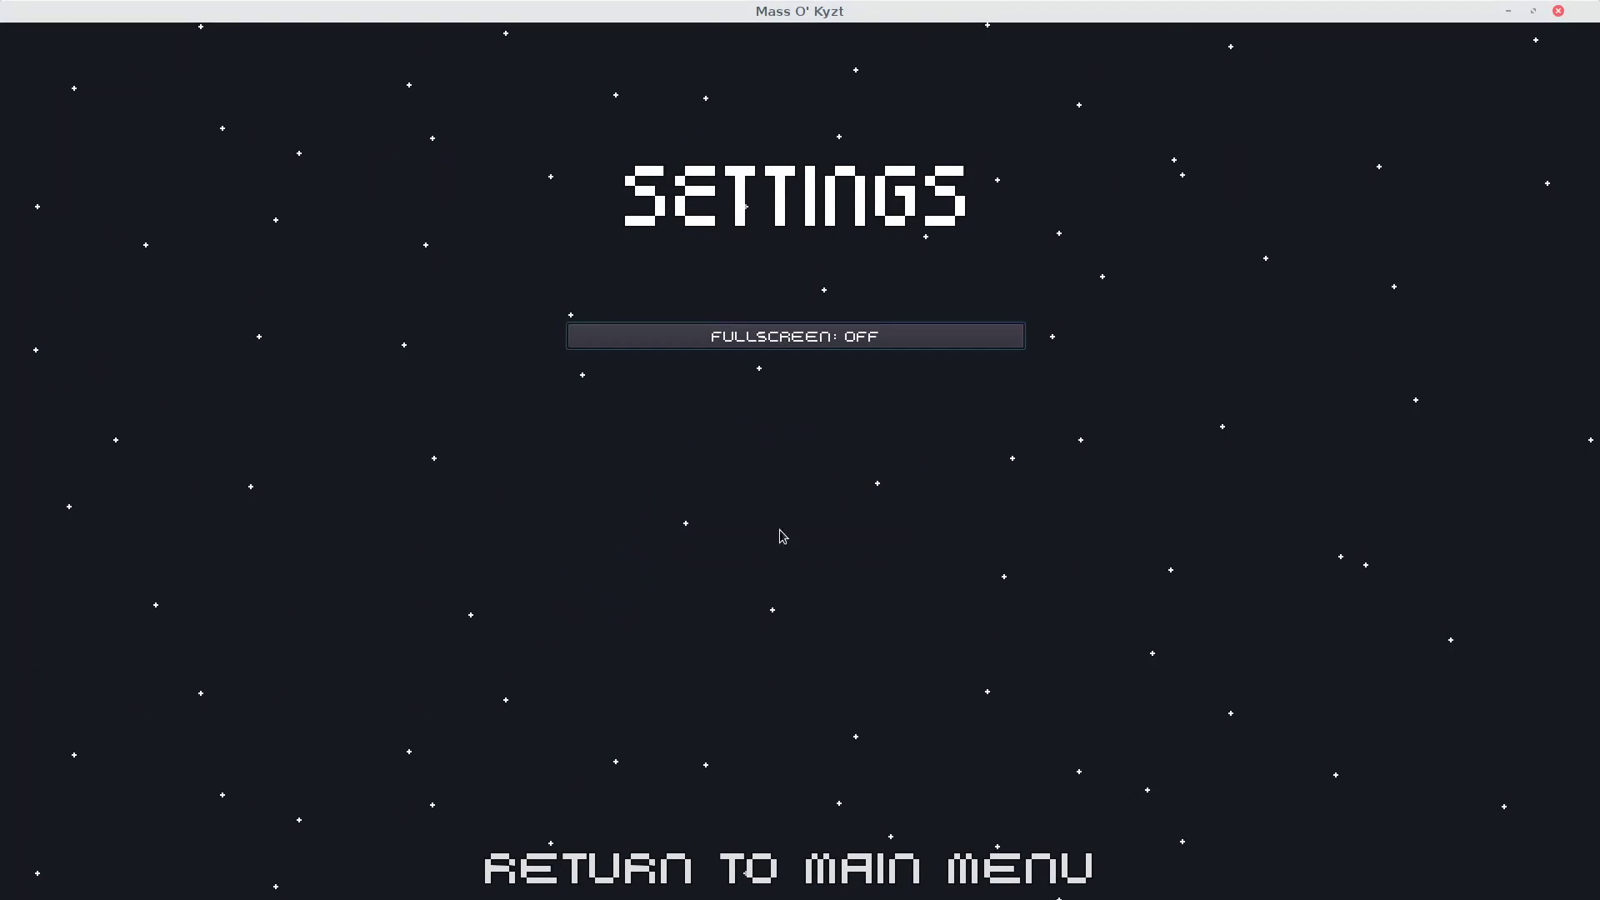
left_click(920, 448)
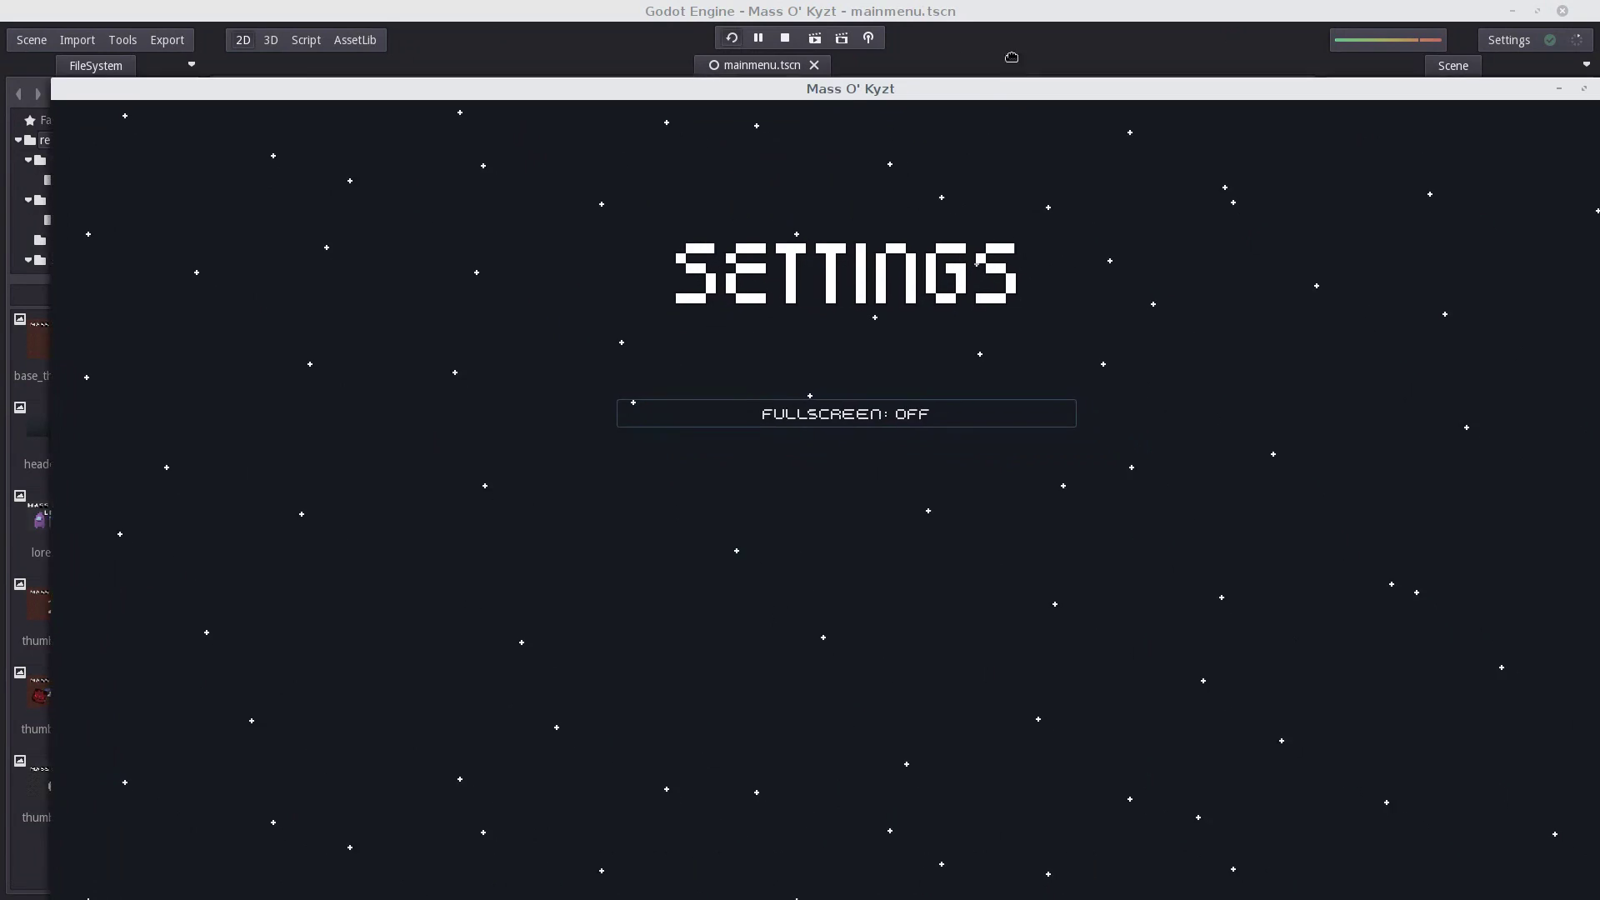
left_click(857, 834)
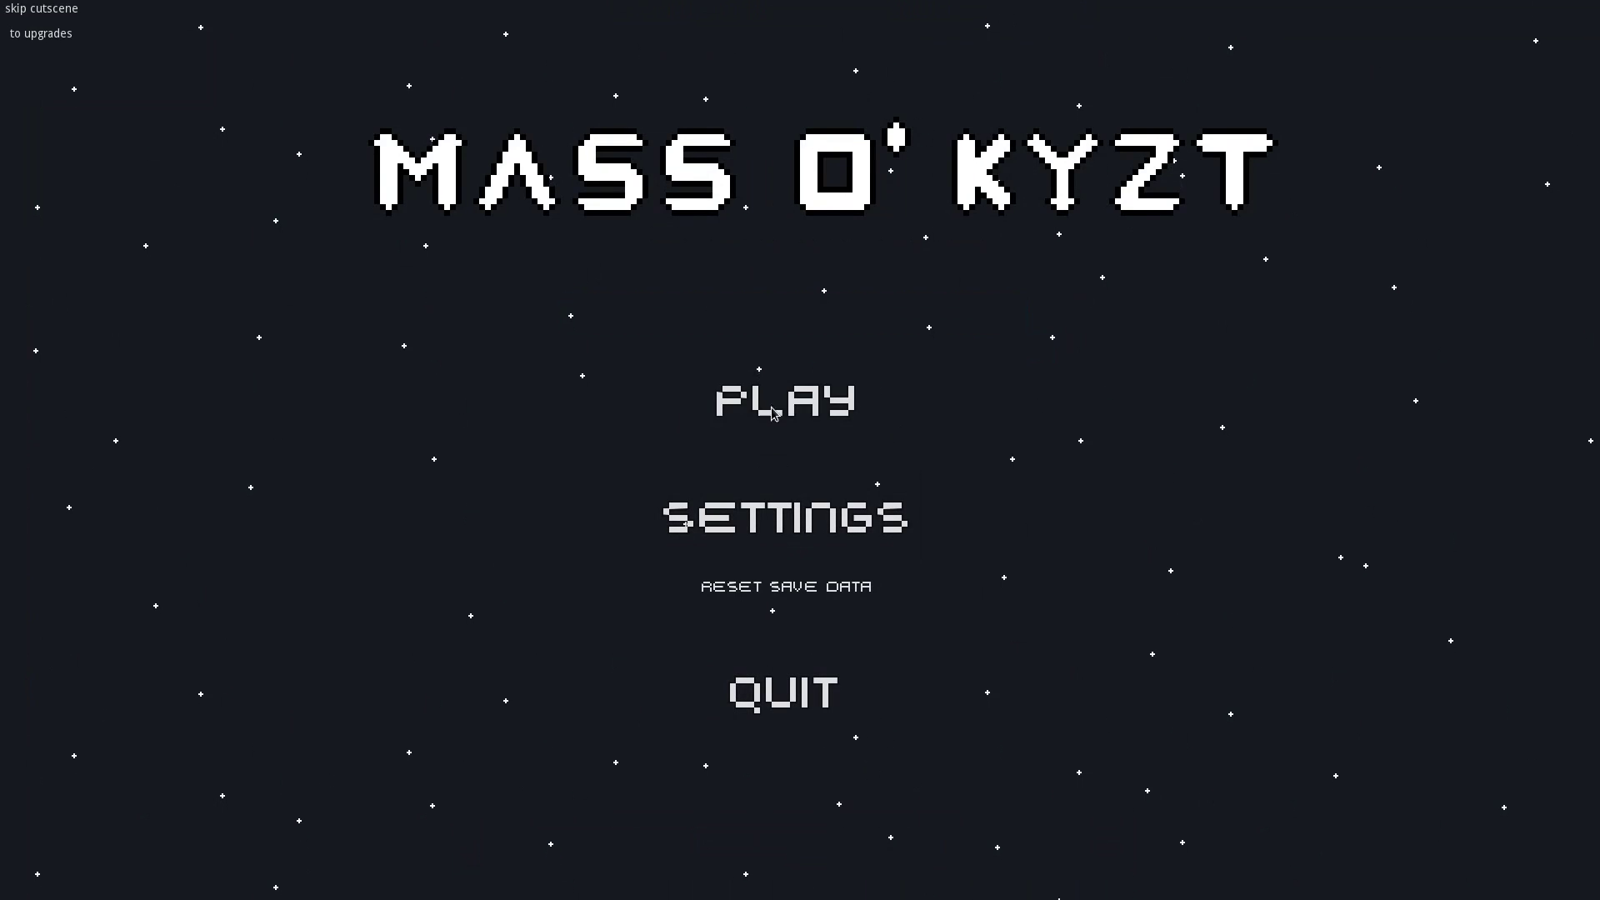
Step: Start playing from the main menu and skip the opening cutscene
left_click(804, 421)
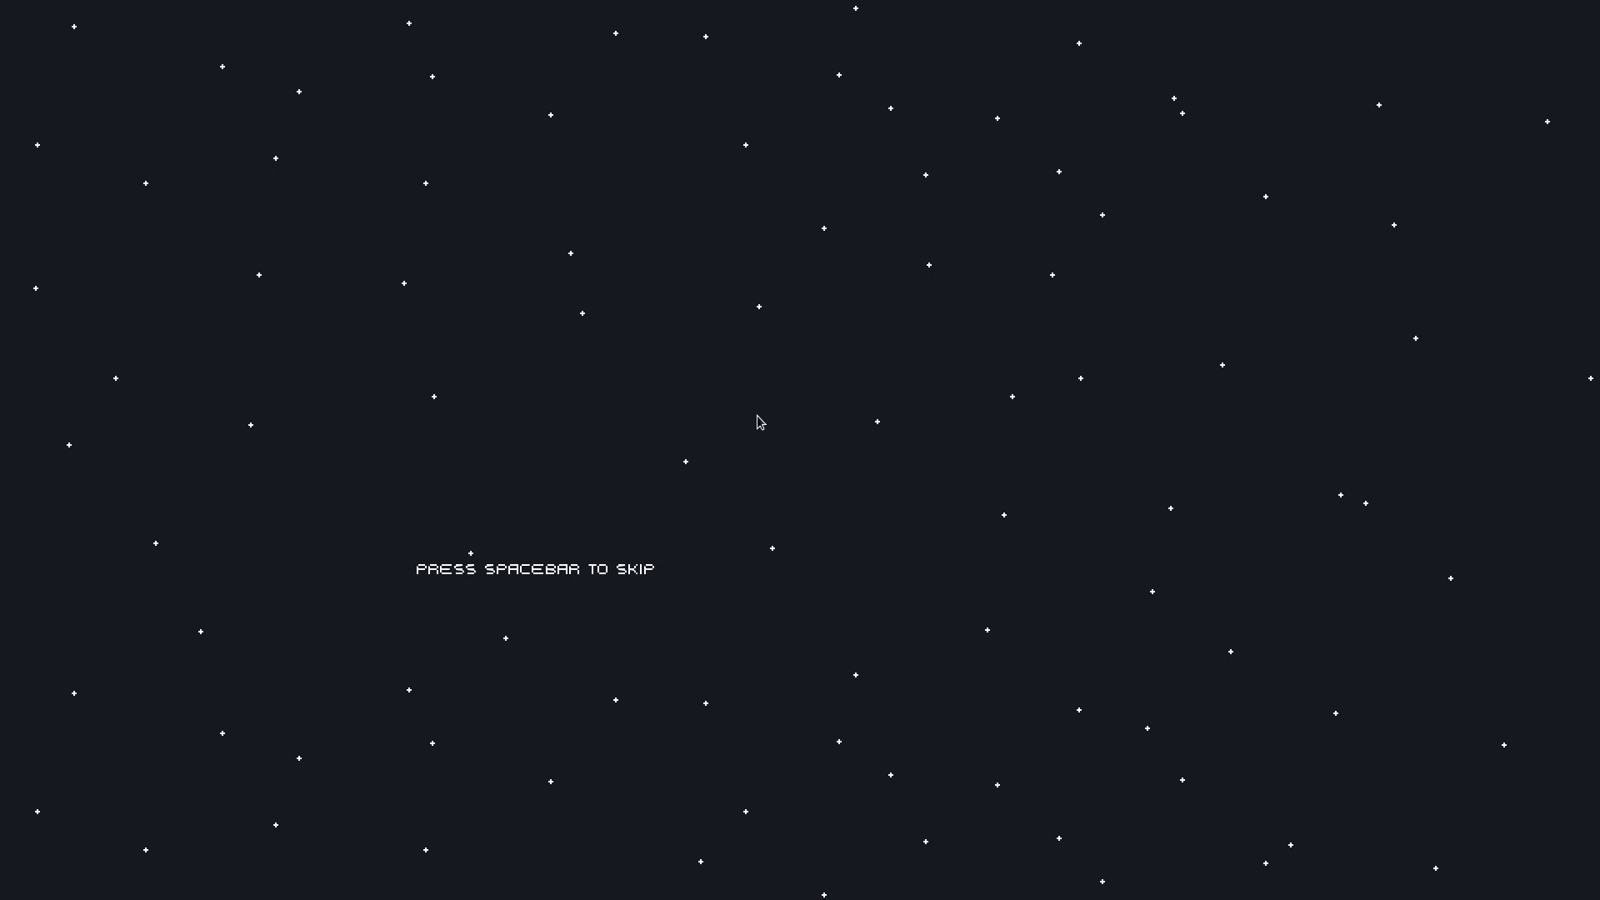
key("space")
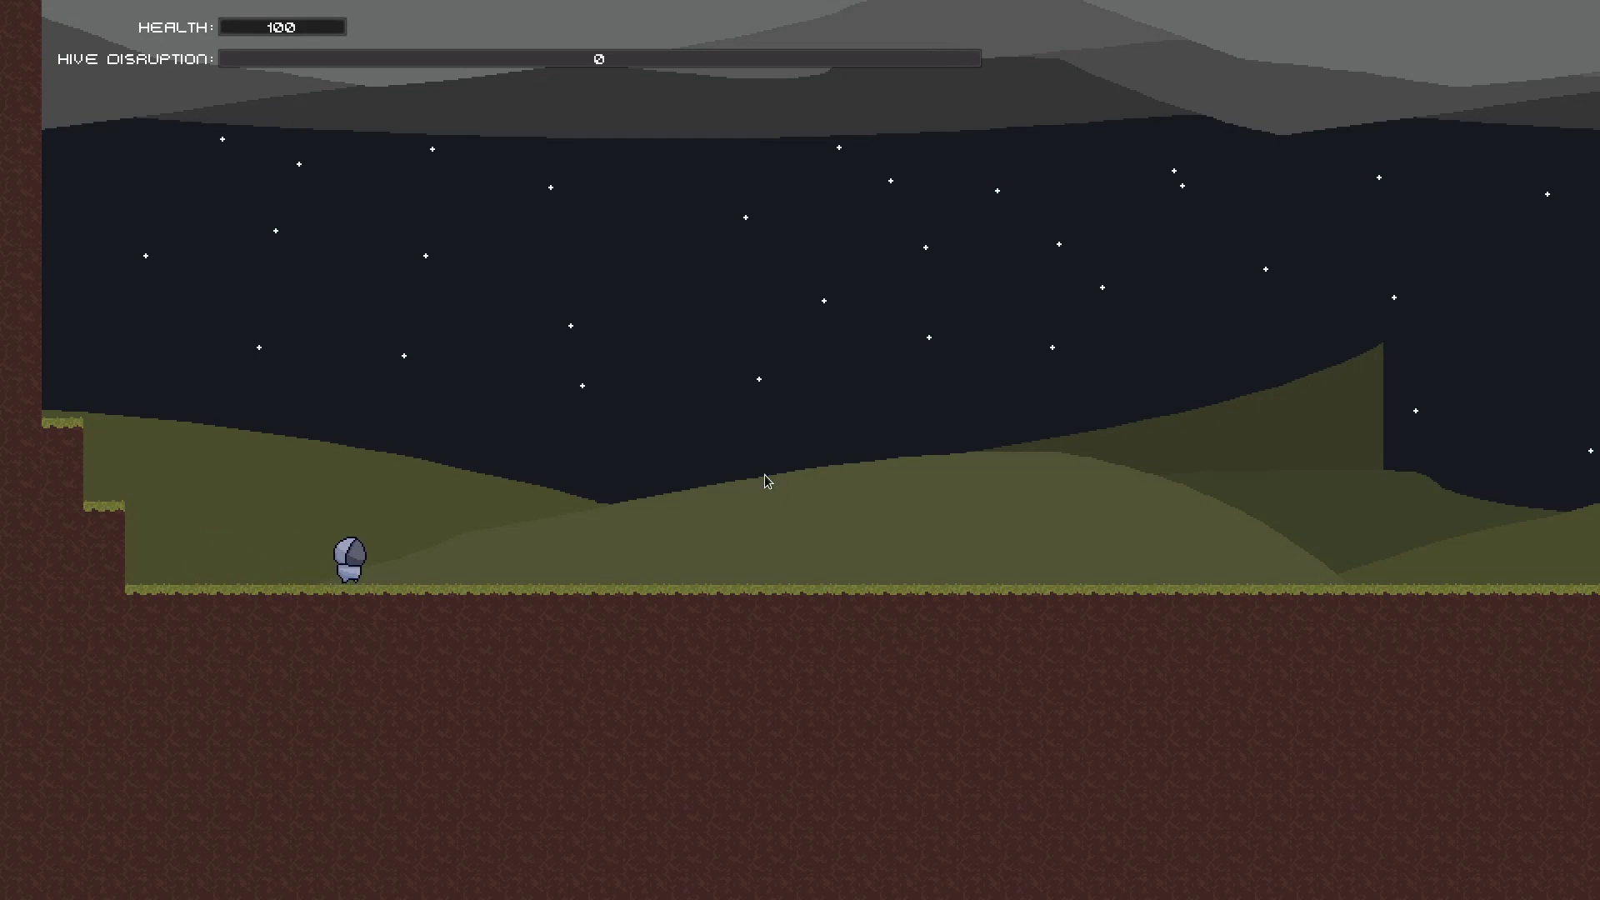
Step: Walk the astronaut forward across the flat grass and jump over the first raised dirt block
key("d")
key("space")
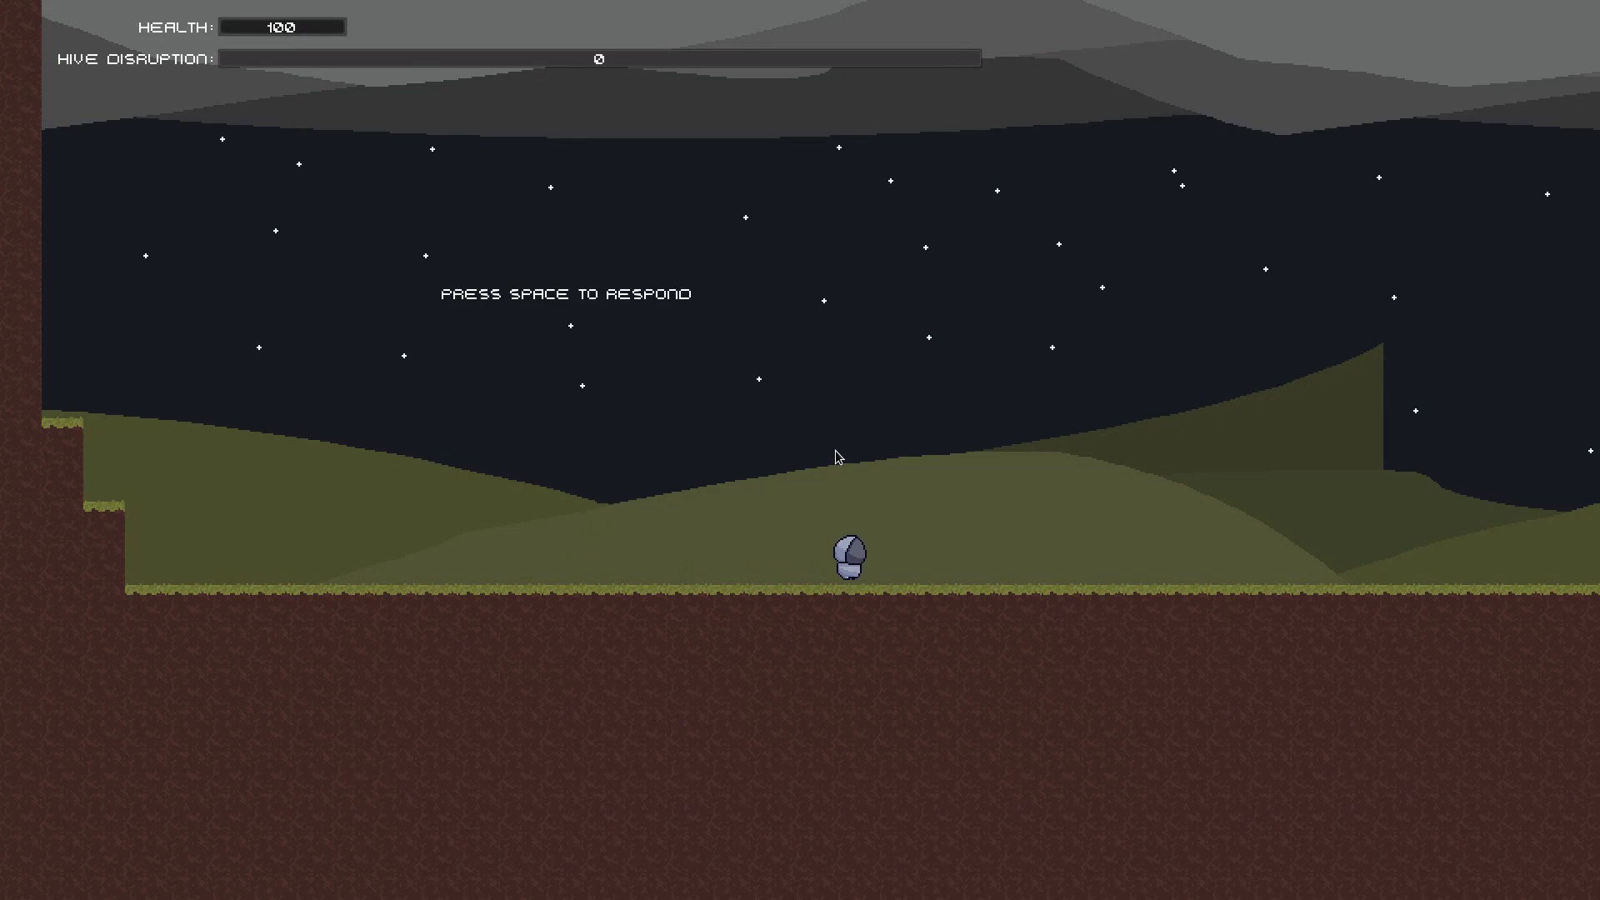
key("d")
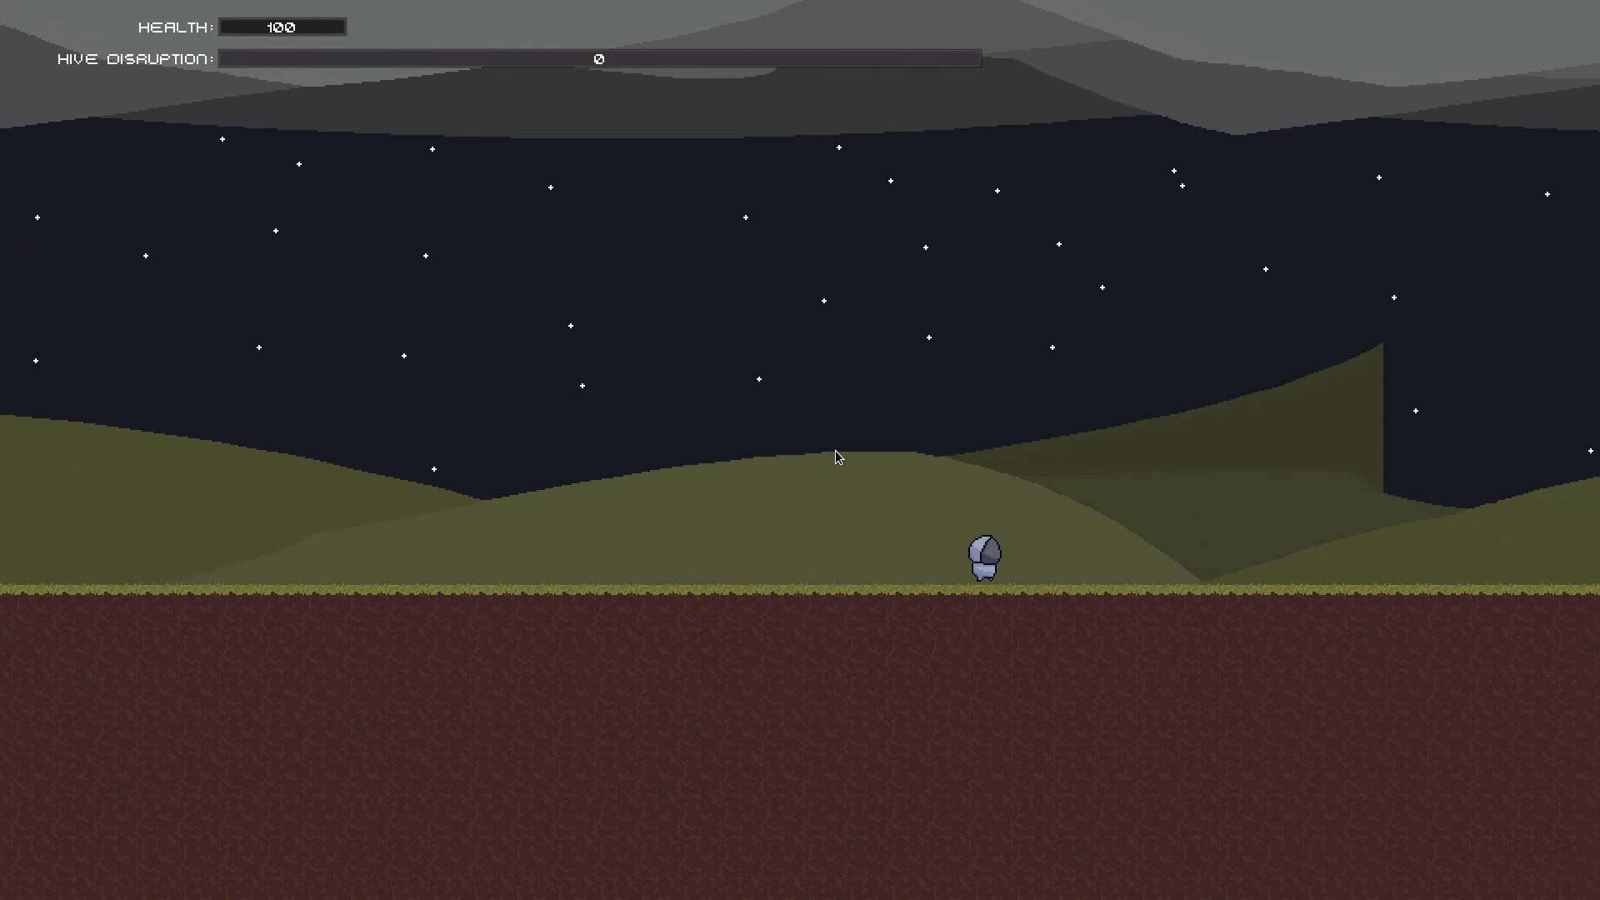
key("d")
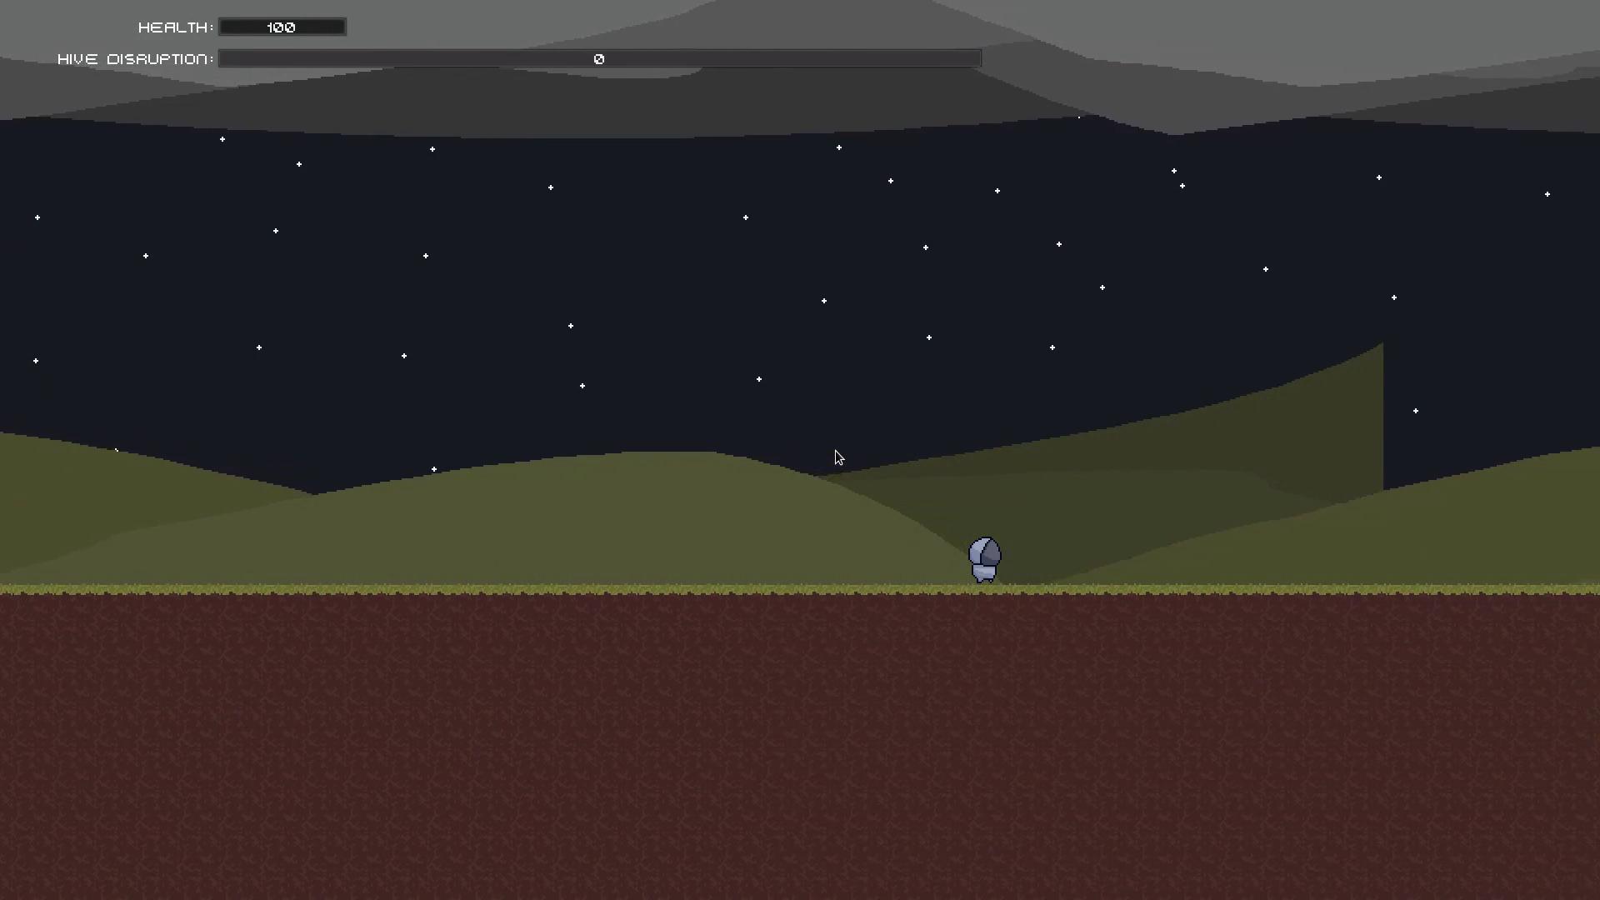
key("d")
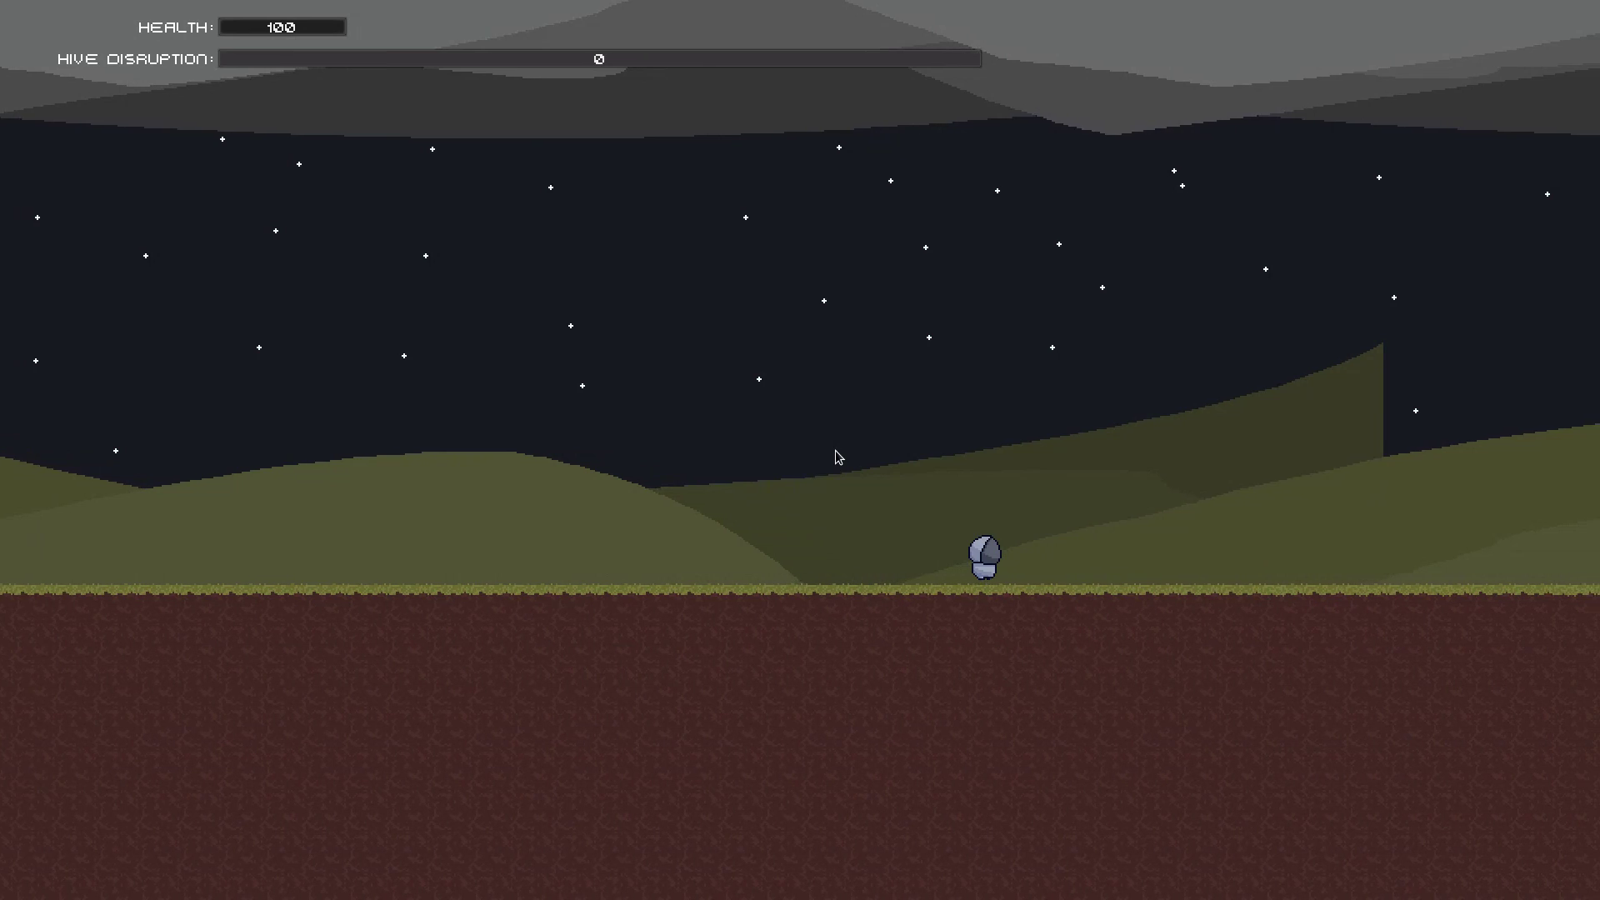
key("d")
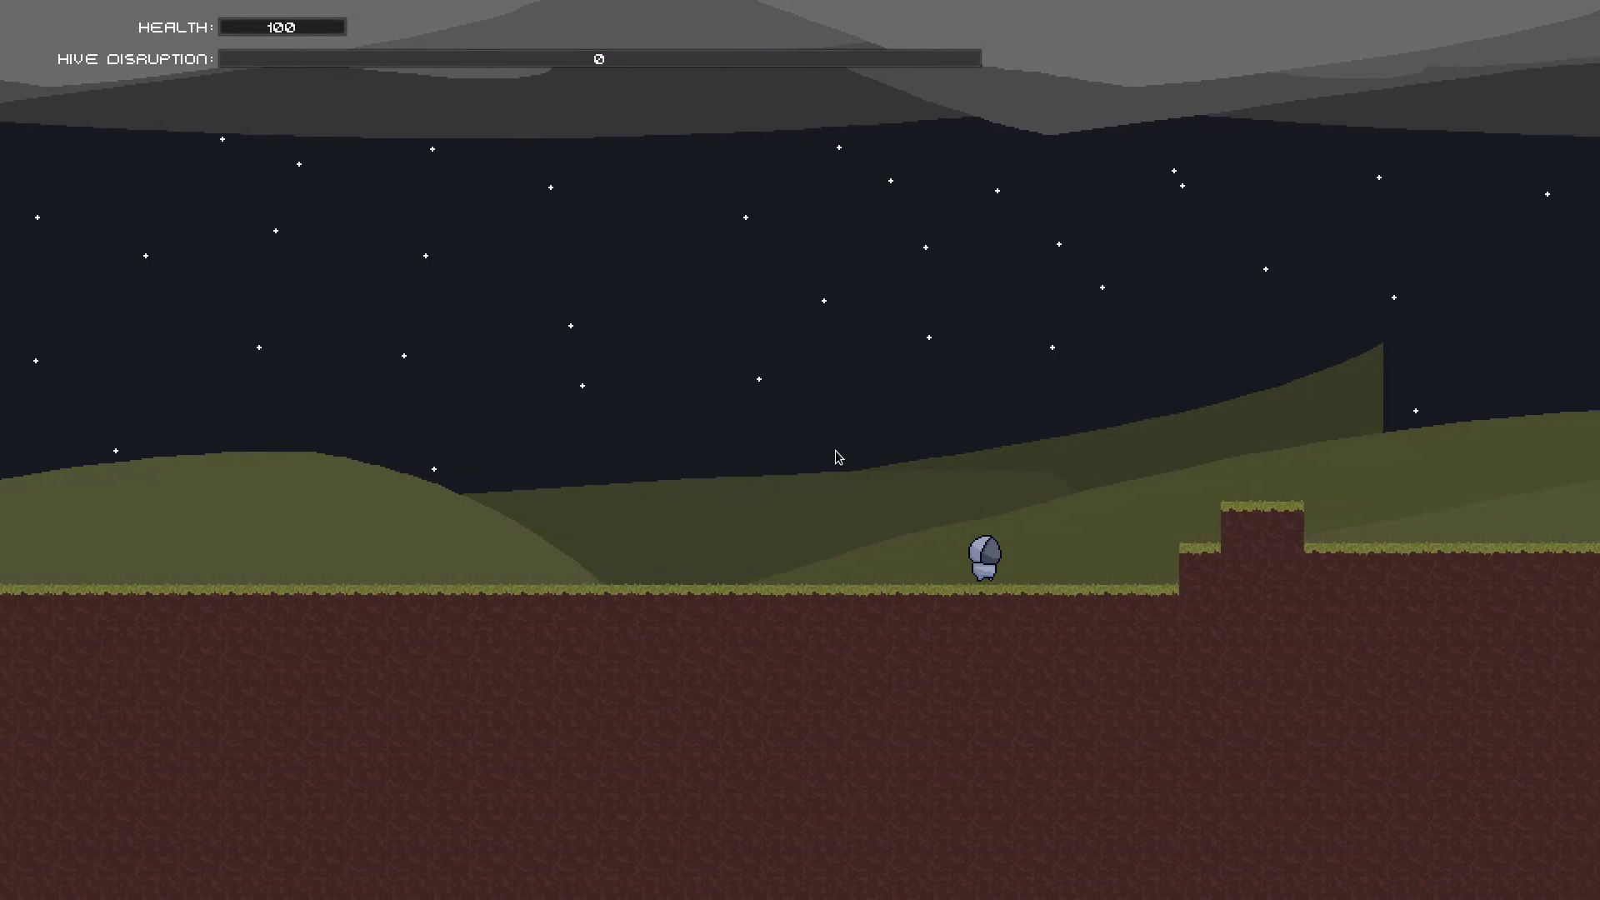
key("d")
key("space")
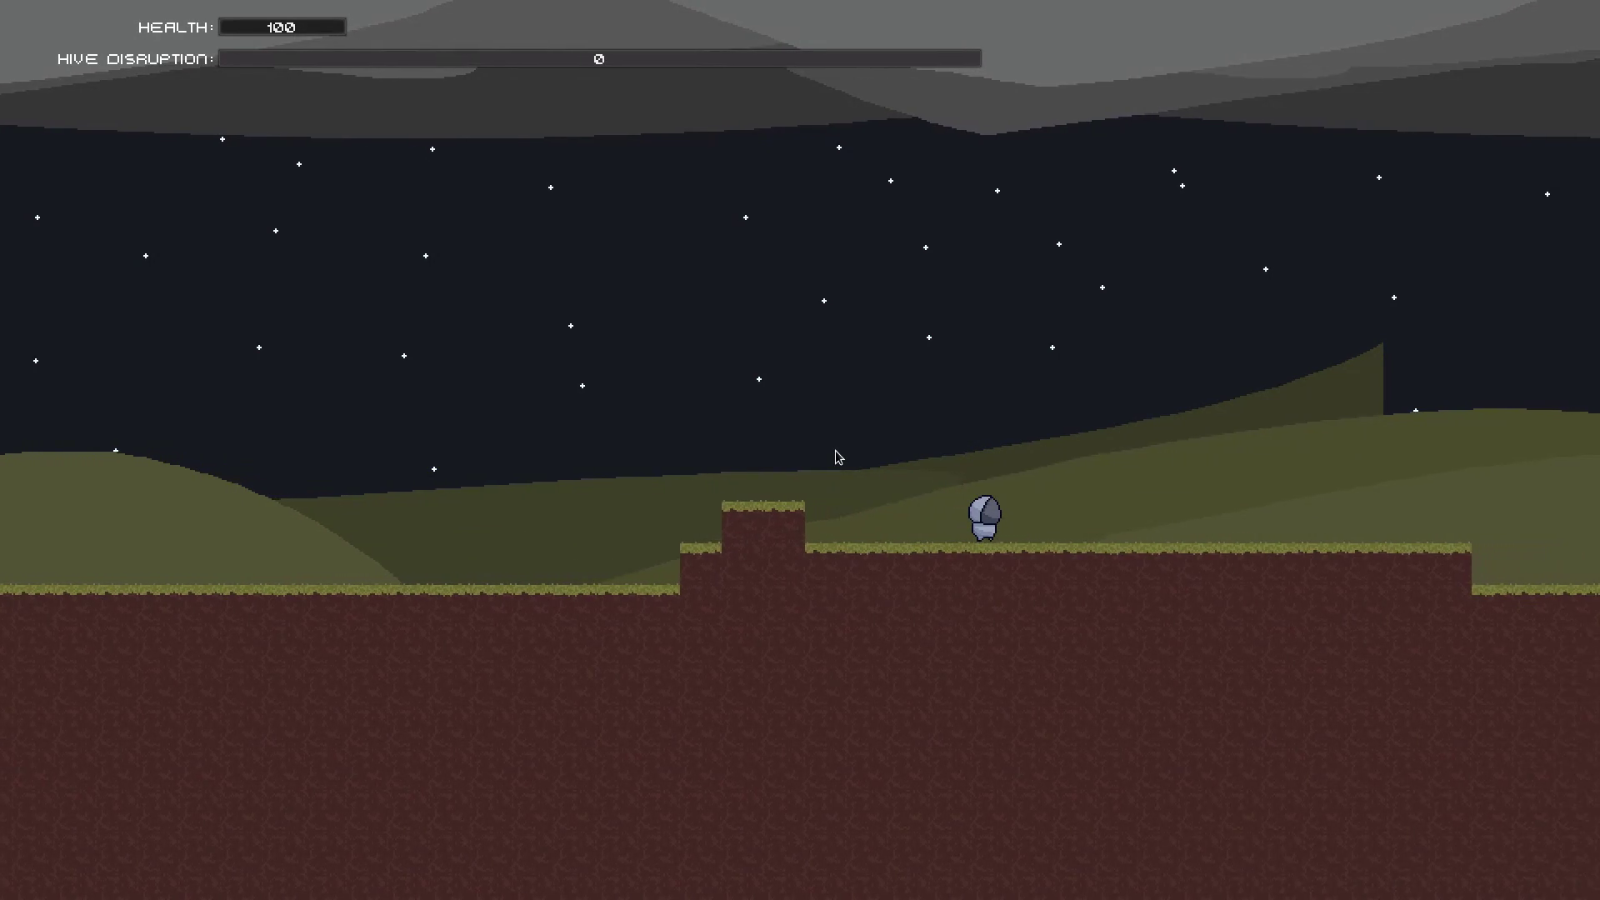
Step: Continue walking over the plateau and down through the stepped dip to the ledge with the grey weapon
key("d")
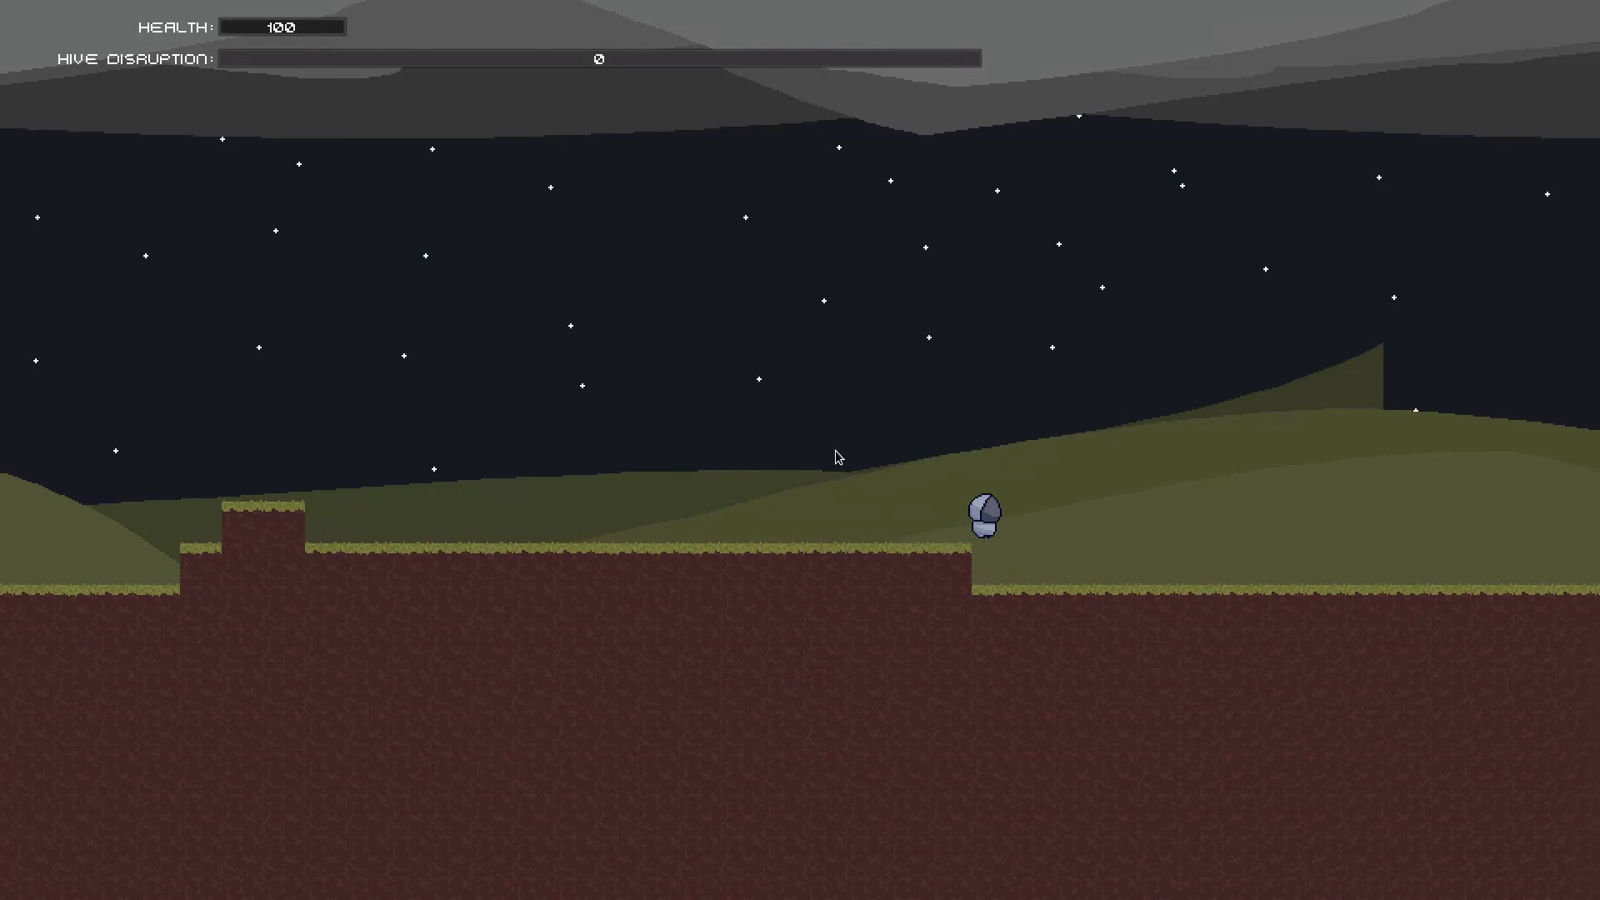
key("d")
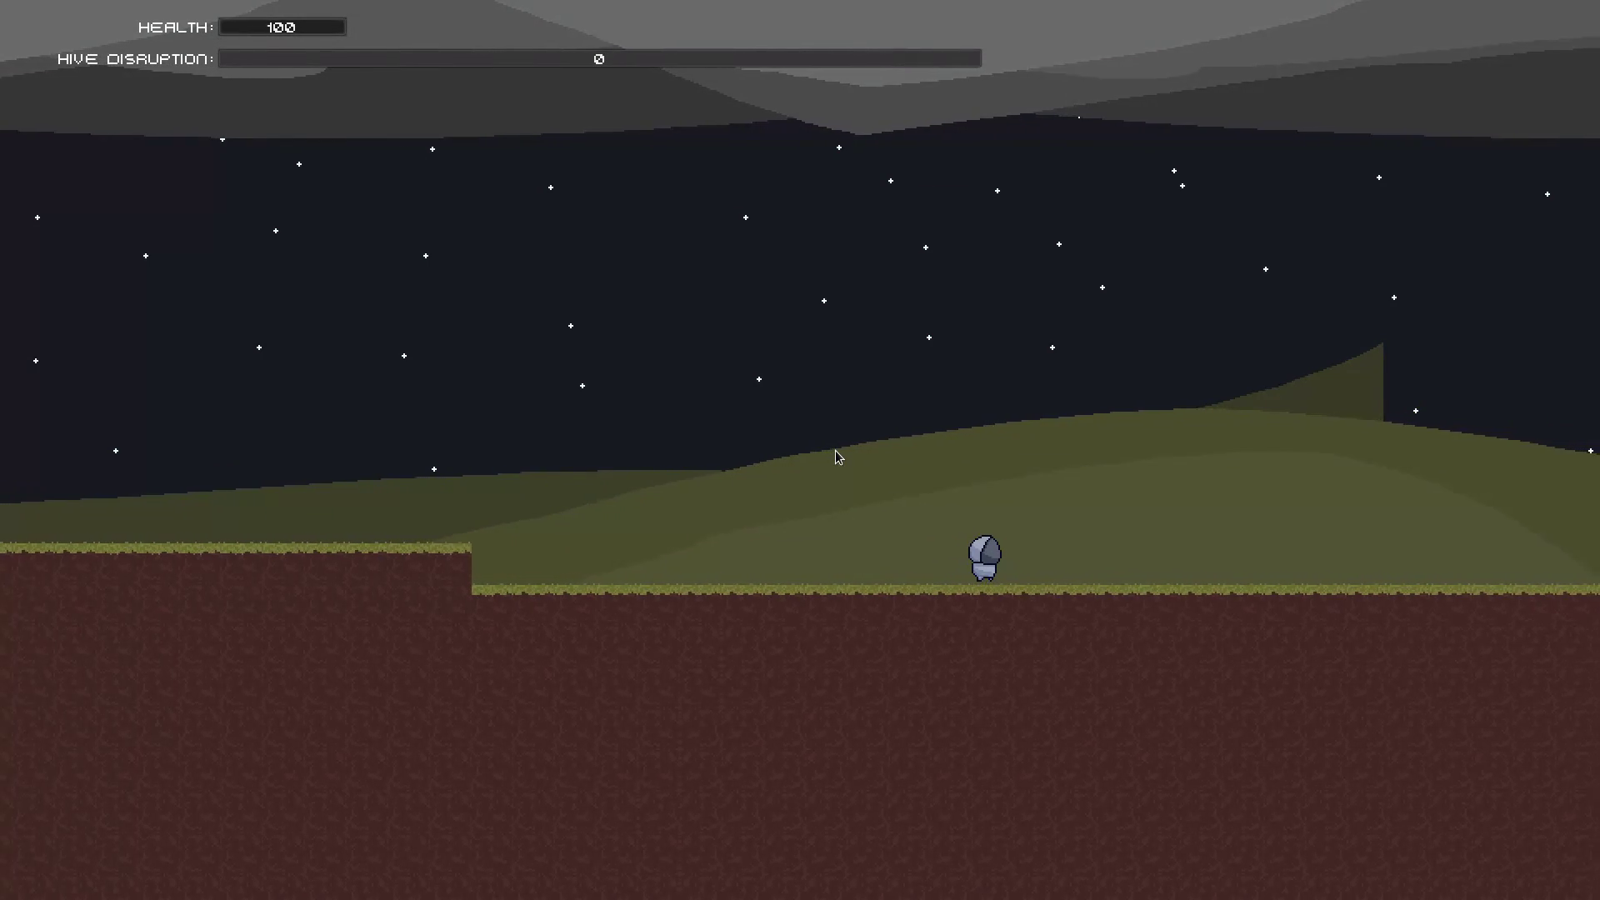
key("d")
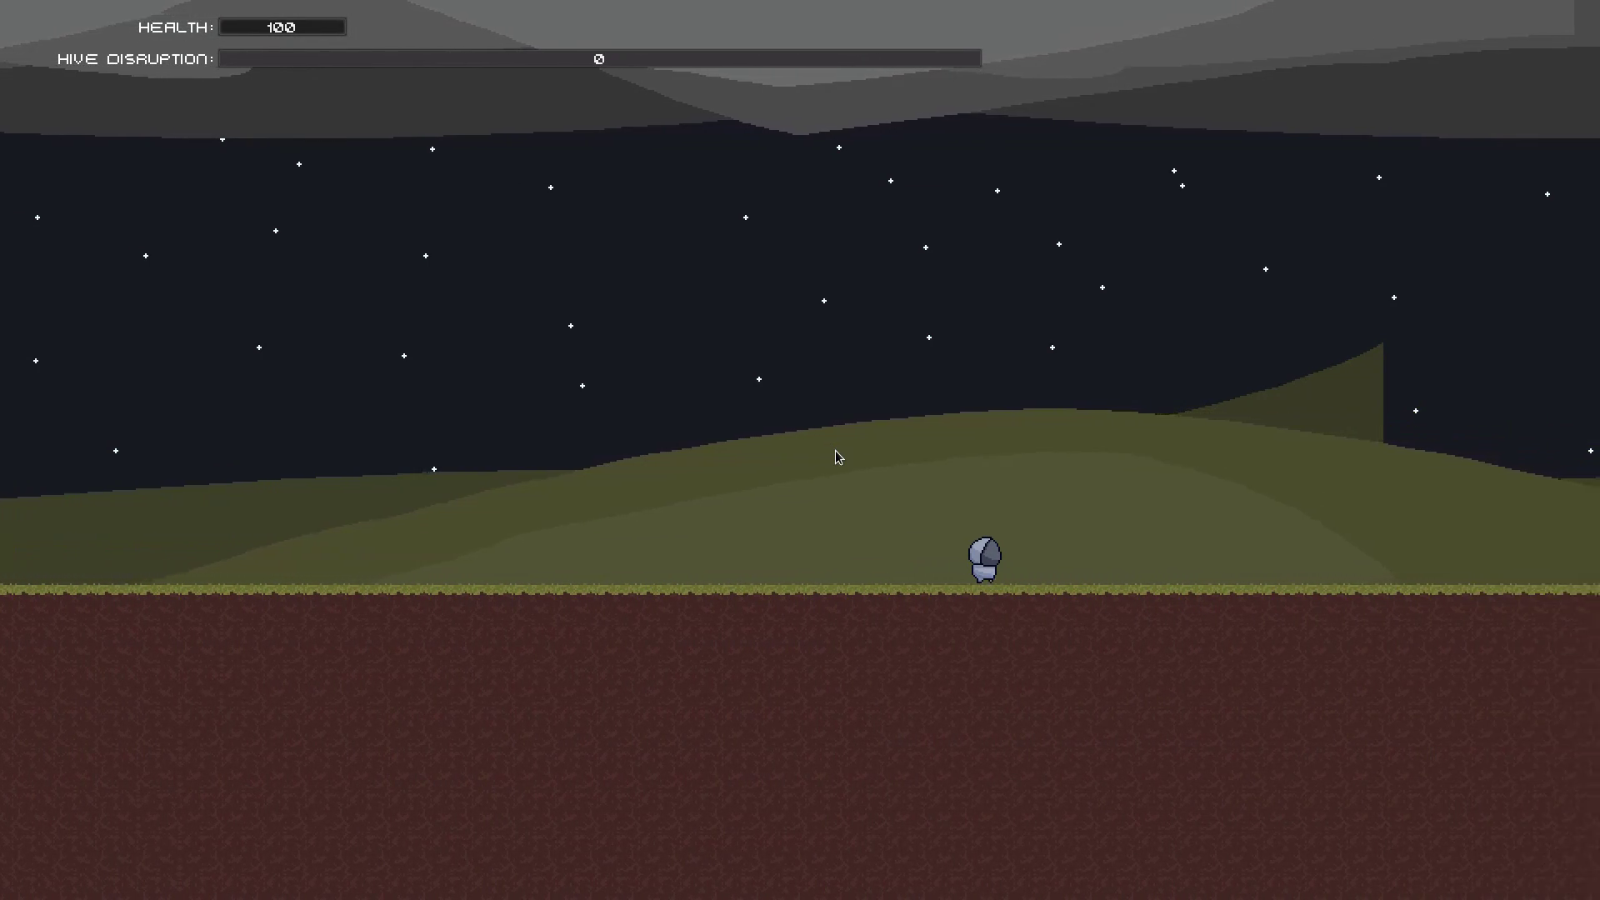
key("d")
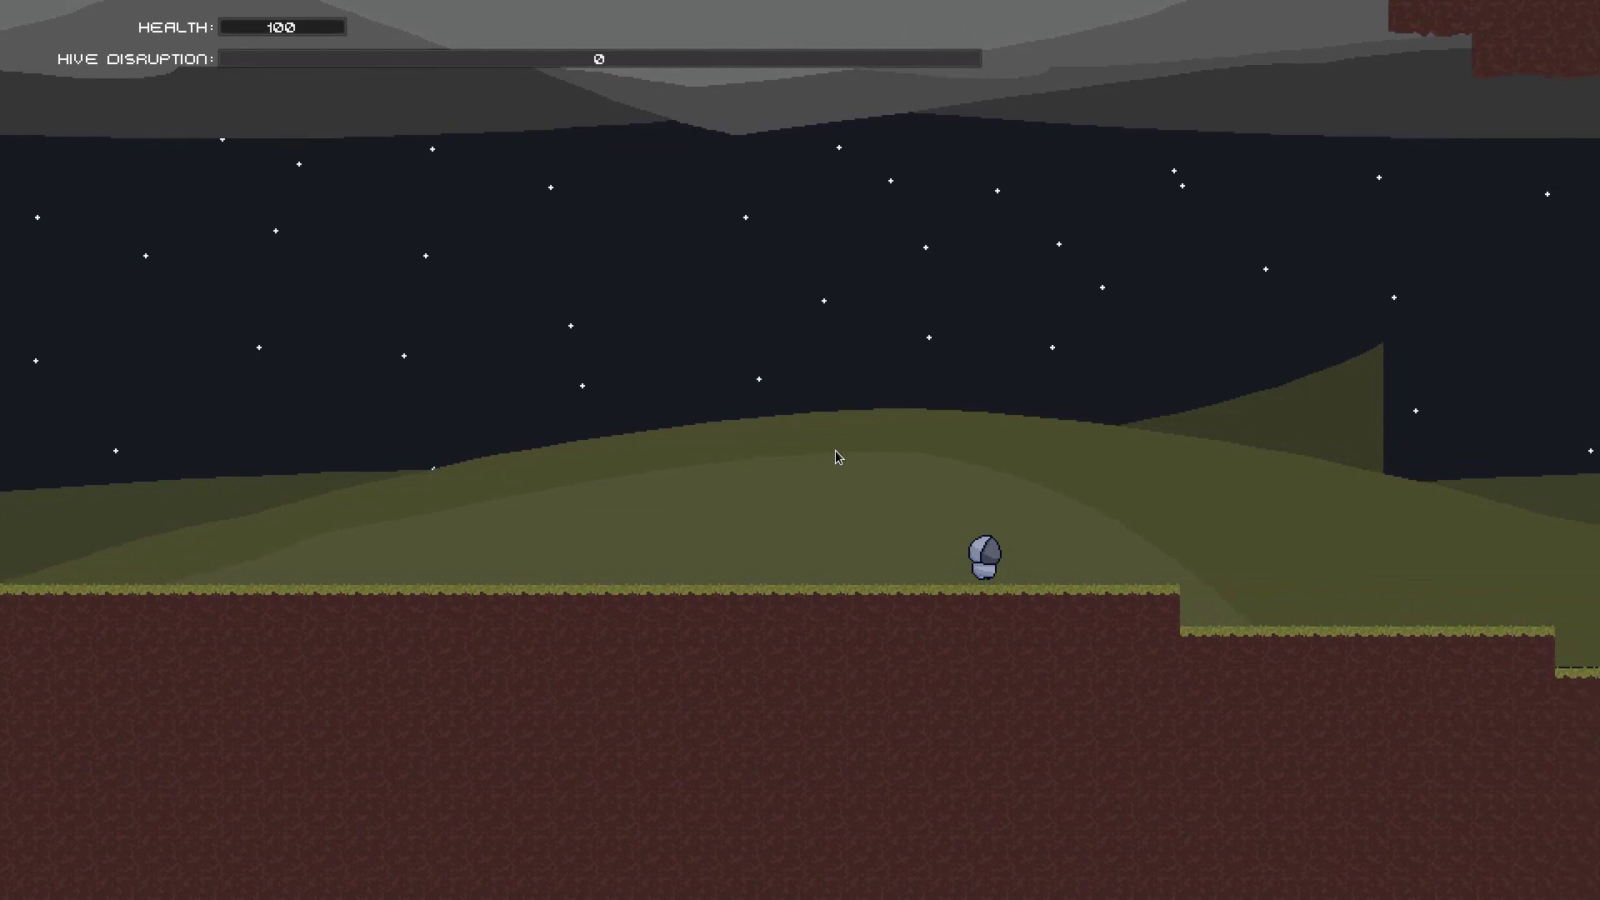
key("d")
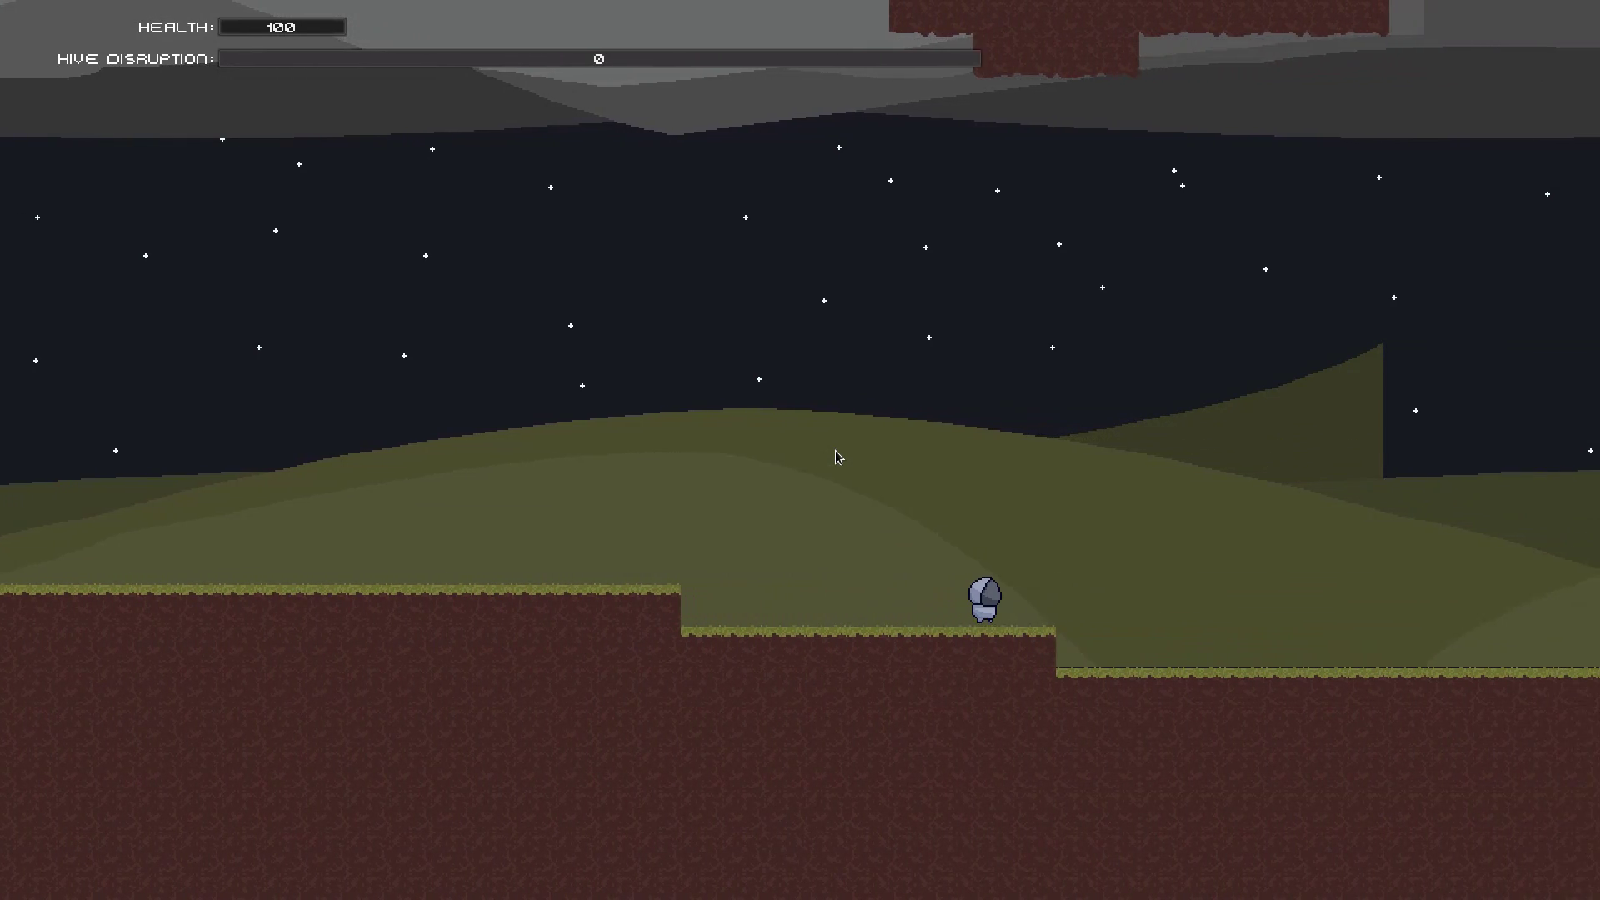
key("d")
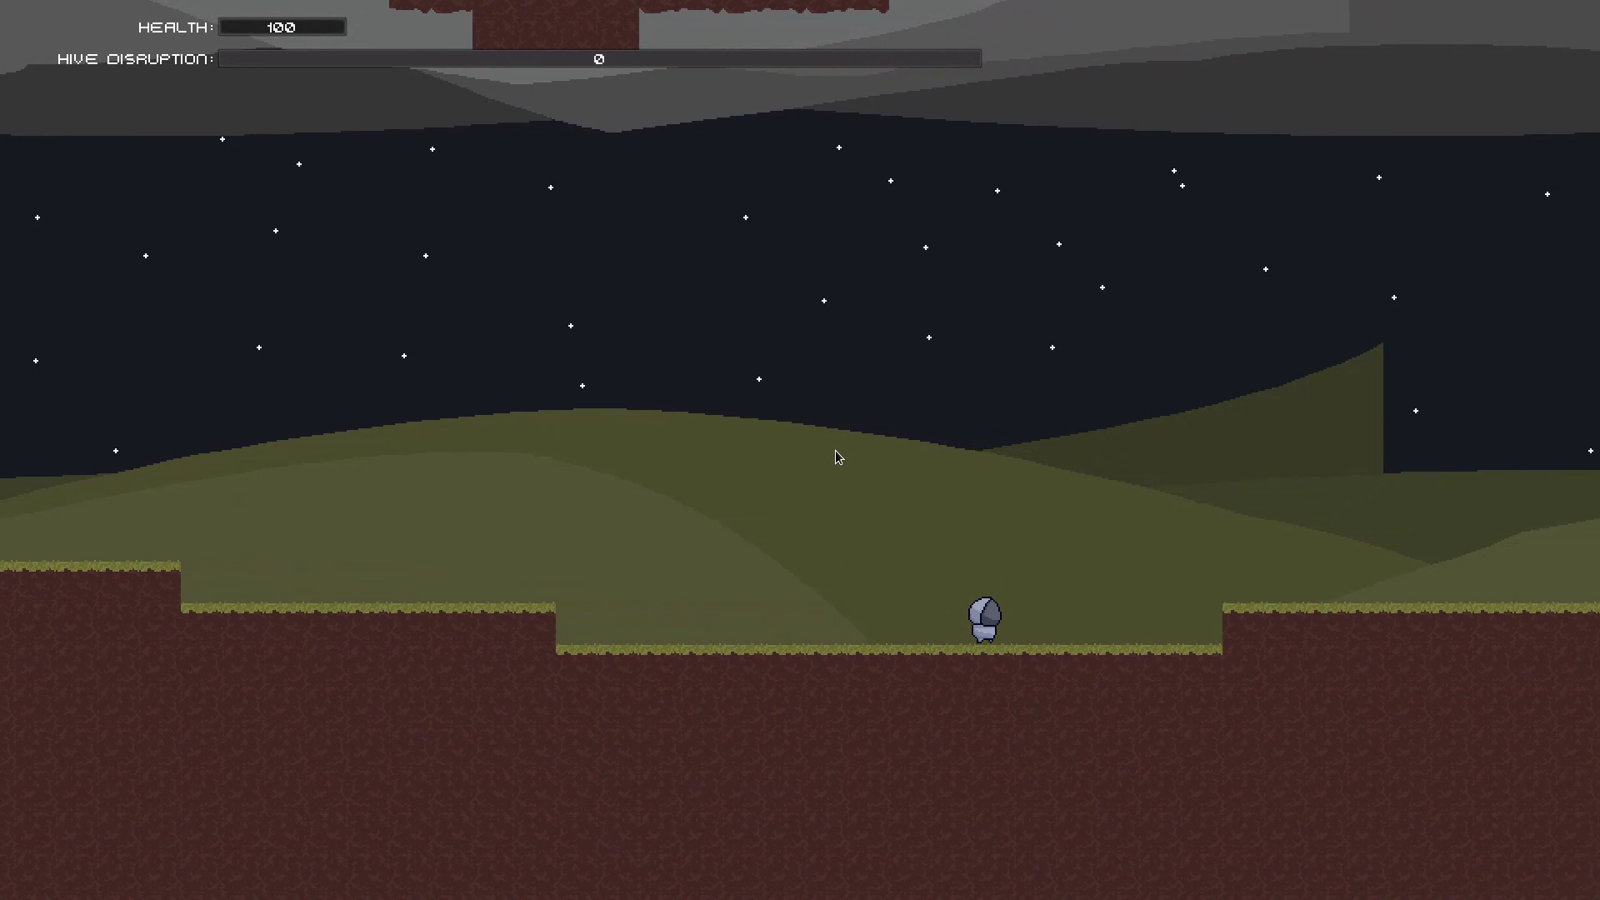
key("d")
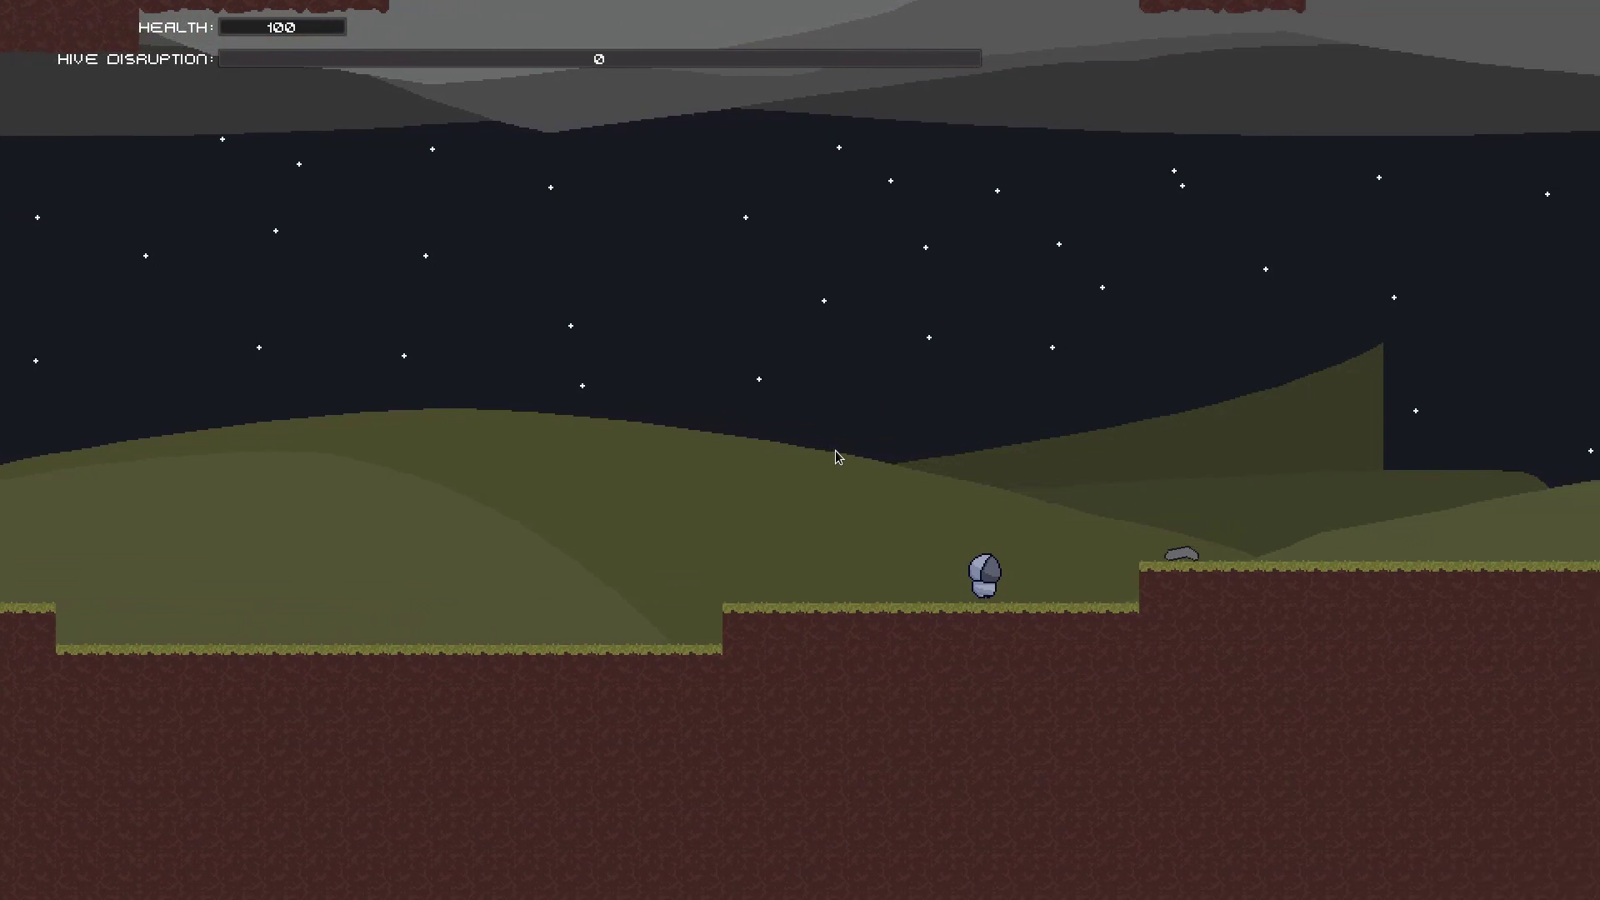
Step: Jump onto the ledge to collect the weapon and shoot the first approaching alien
key("d")
key("space")
left_click(737, 498)
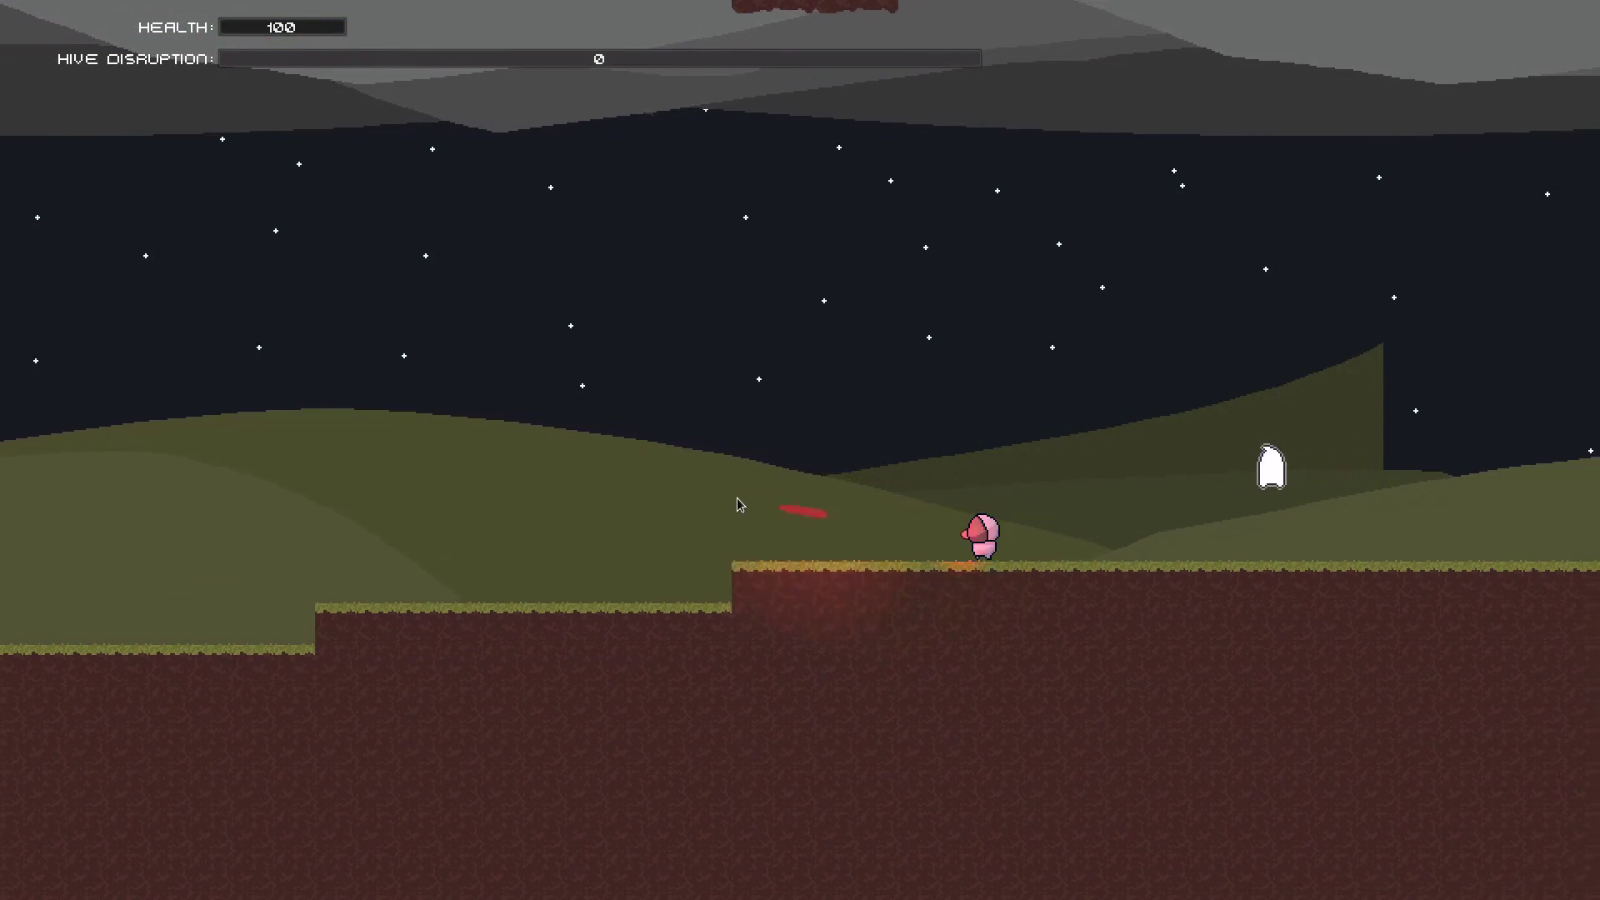
key("d")
left_click(1234, 548)
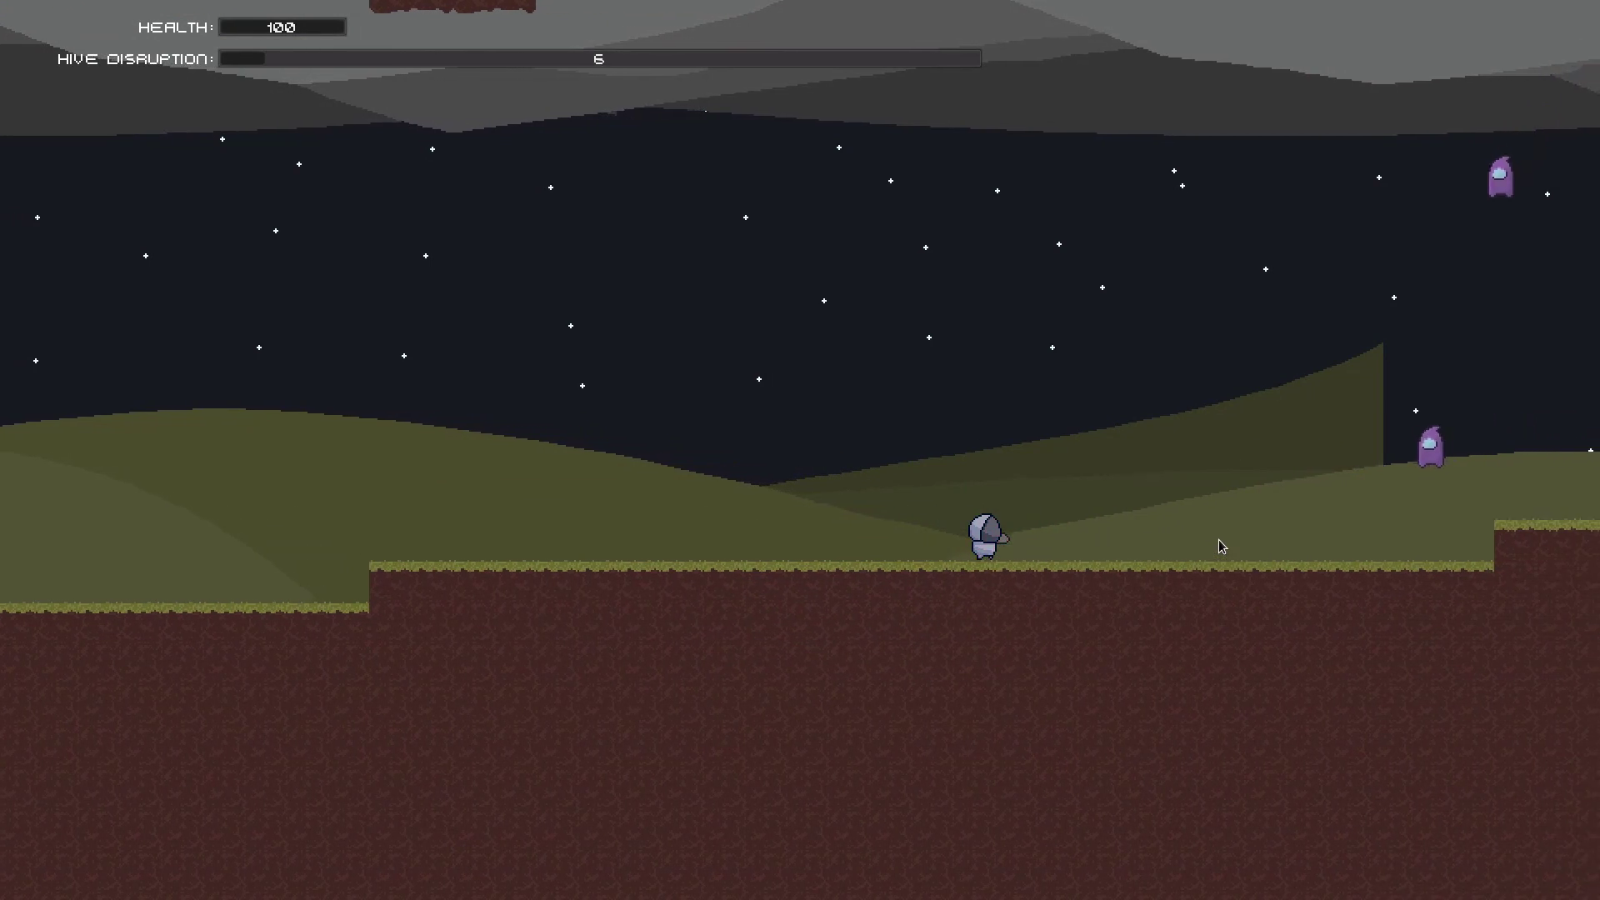
Step: Advance up the grassy steps while firing at the purple aliens ahead on the ground and in the air
key("d")
left_click(1229, 517)
left_click(1219, 525)
key("space")
left_click(1104, 392)
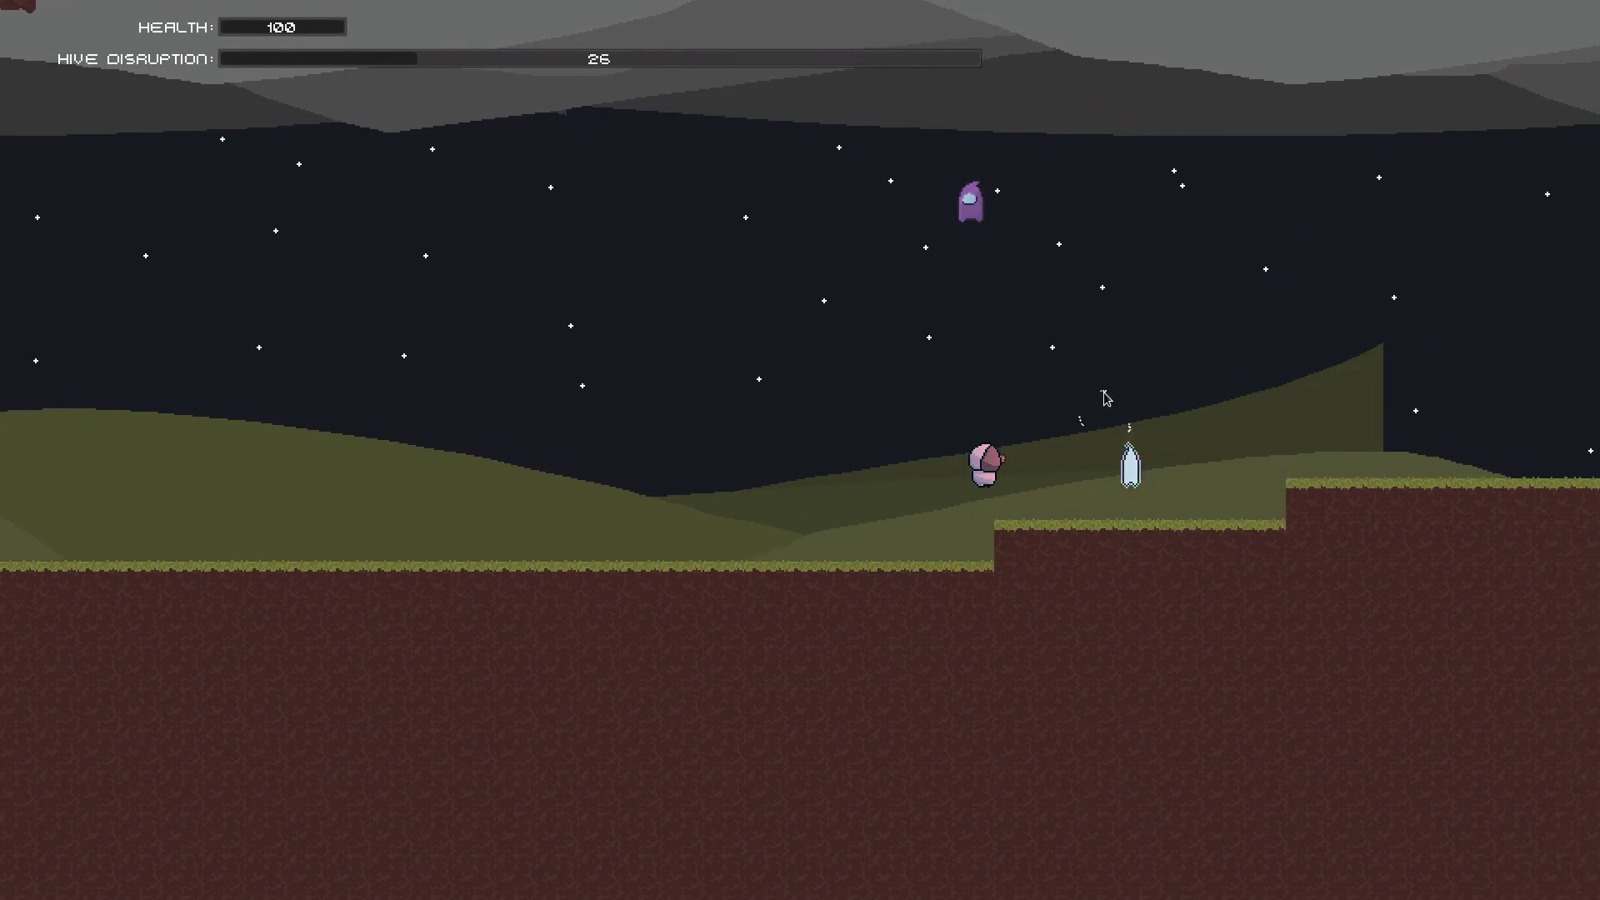
Step: Cross the raised block and shoot the aliens behind and on the lower ground beyond it
key("d")
left_click(730, 525)
key("space")
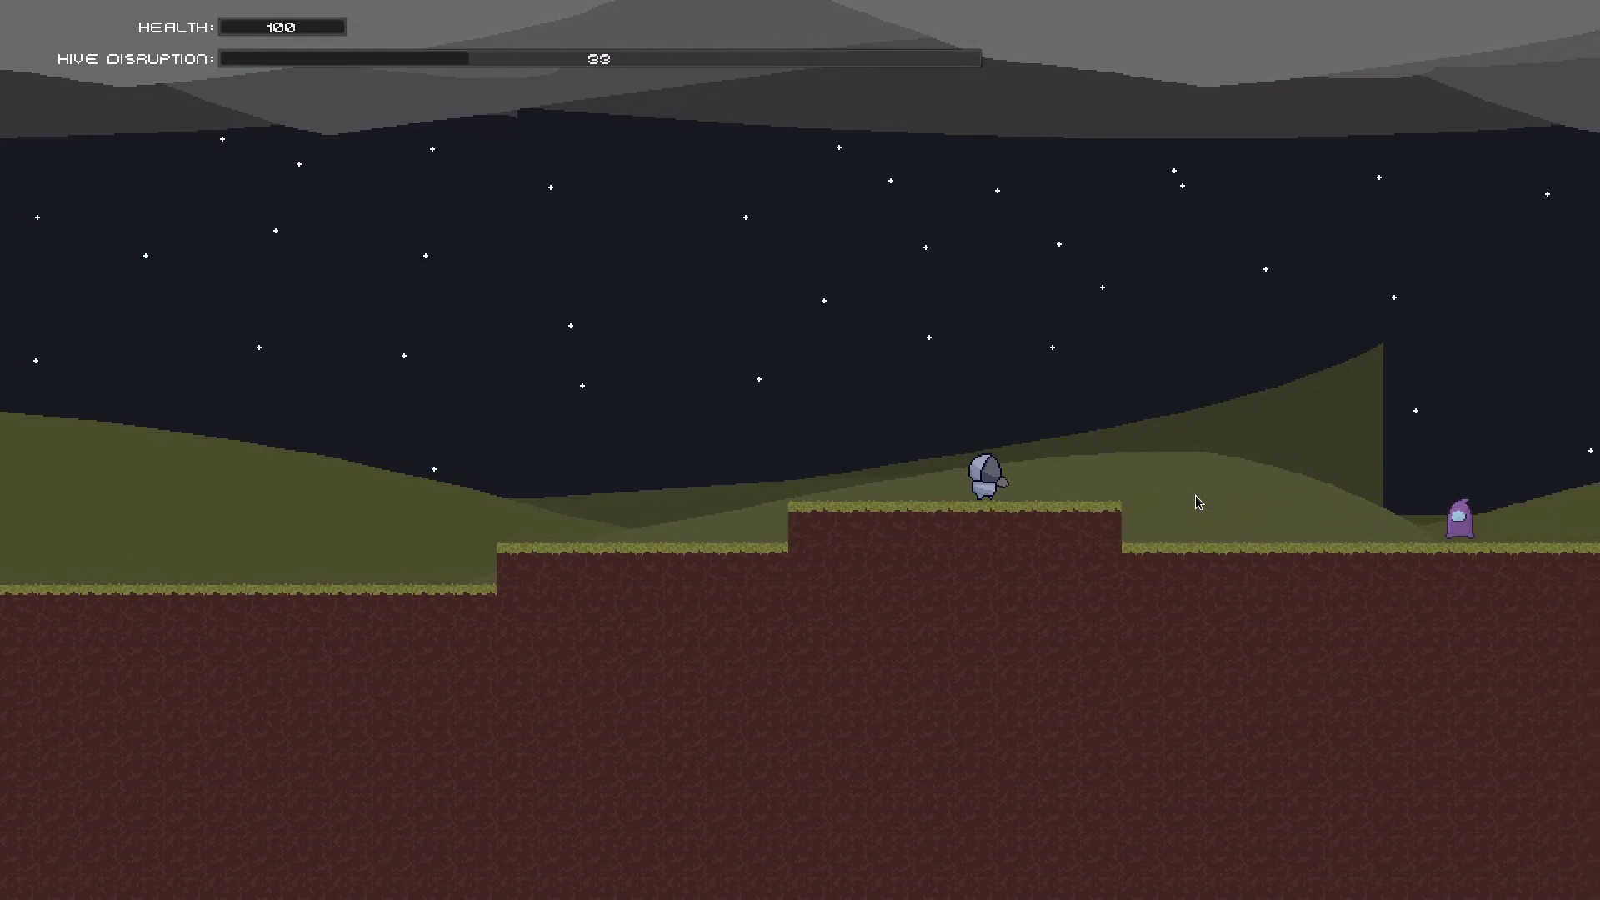
key("d")
left_click(1196, 498)
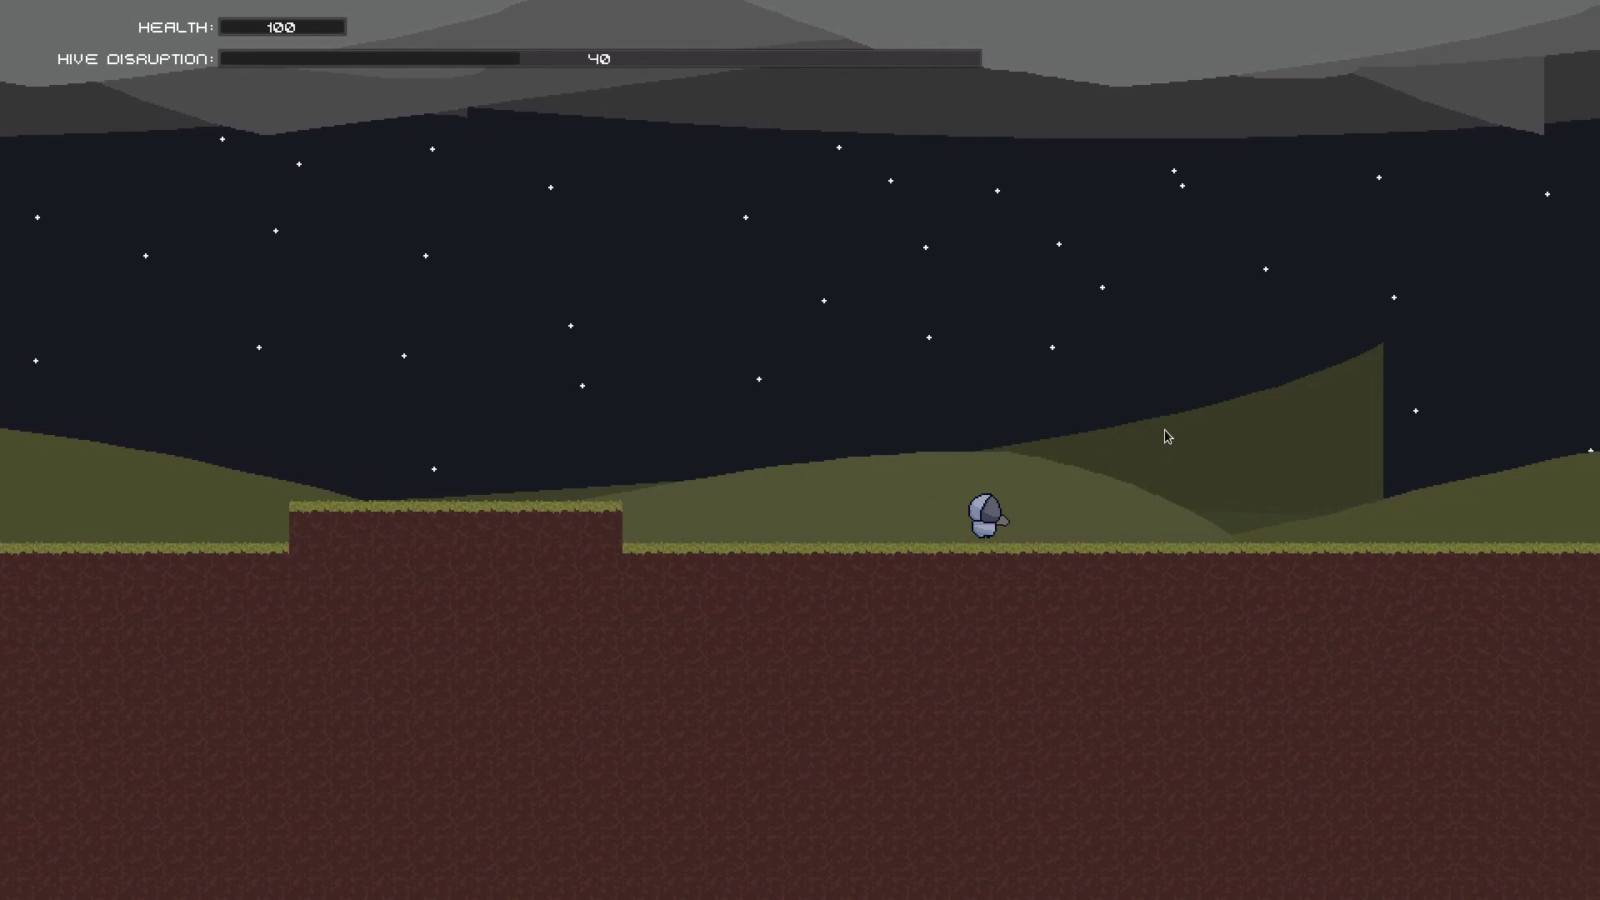
Step: Walk up to the blue portal and shoot the aliens following from behind
key("d")
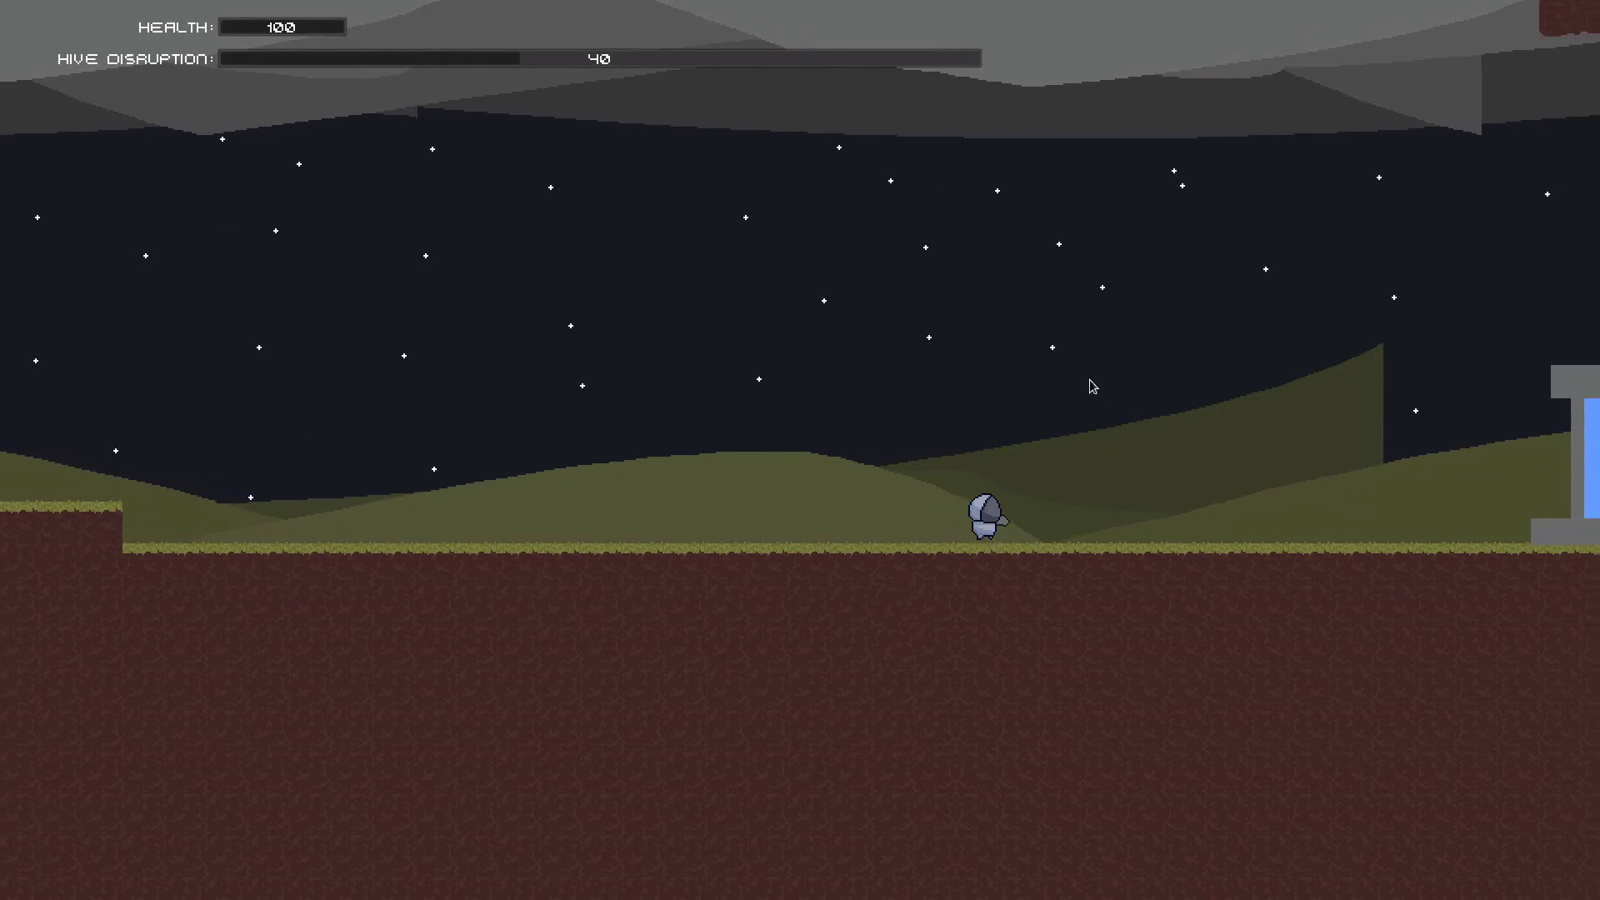
key("d")
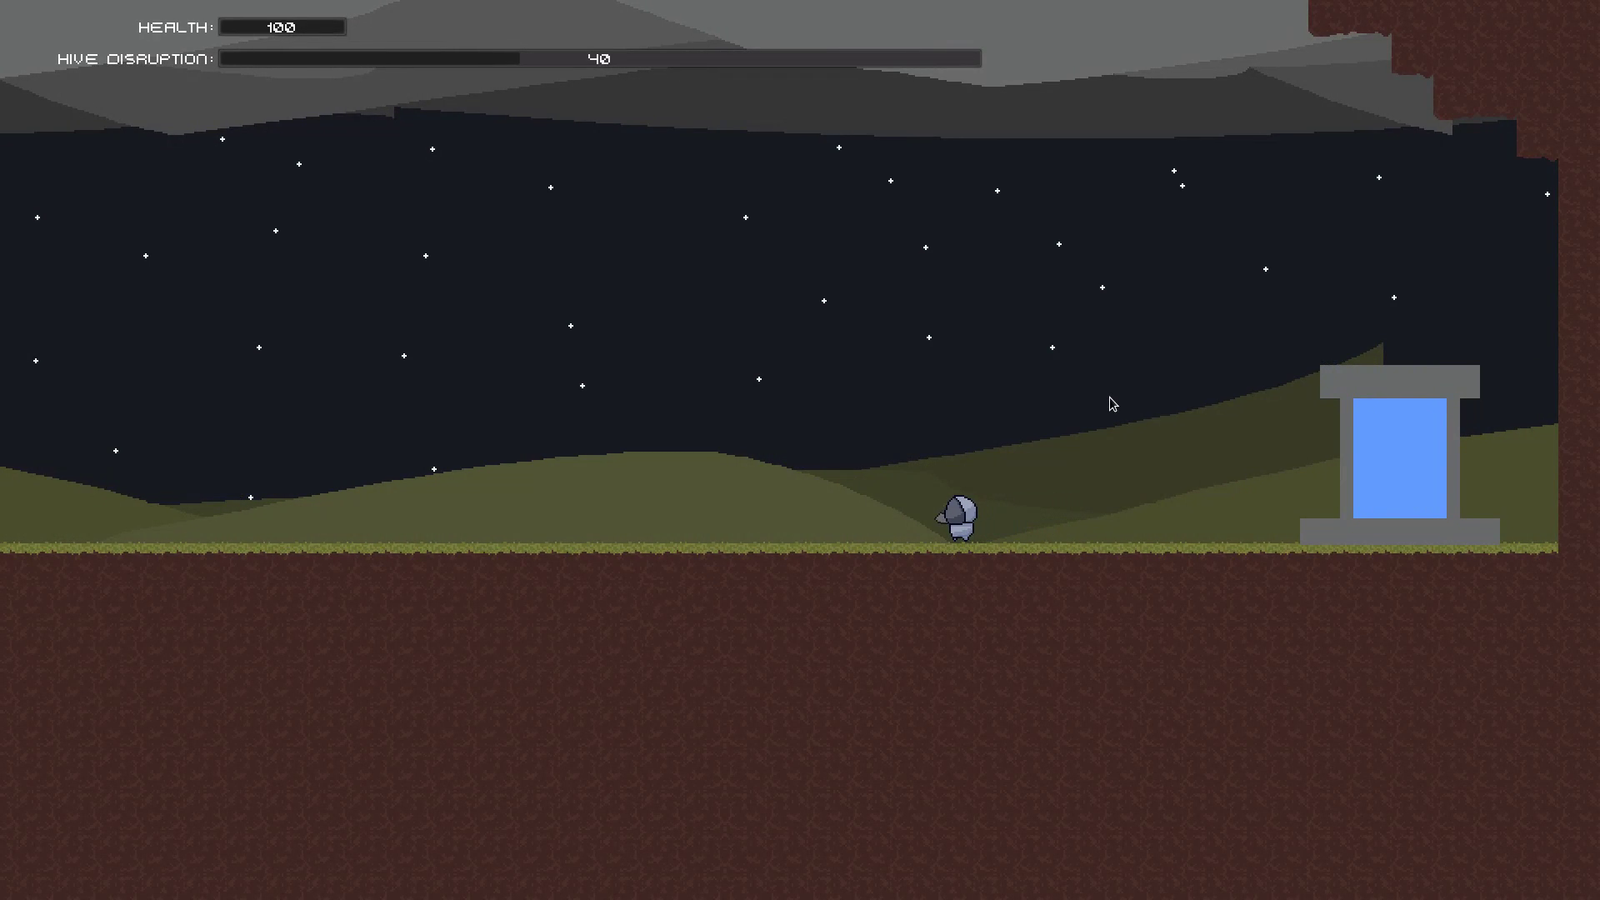
key("a")
left_click(793, 482)
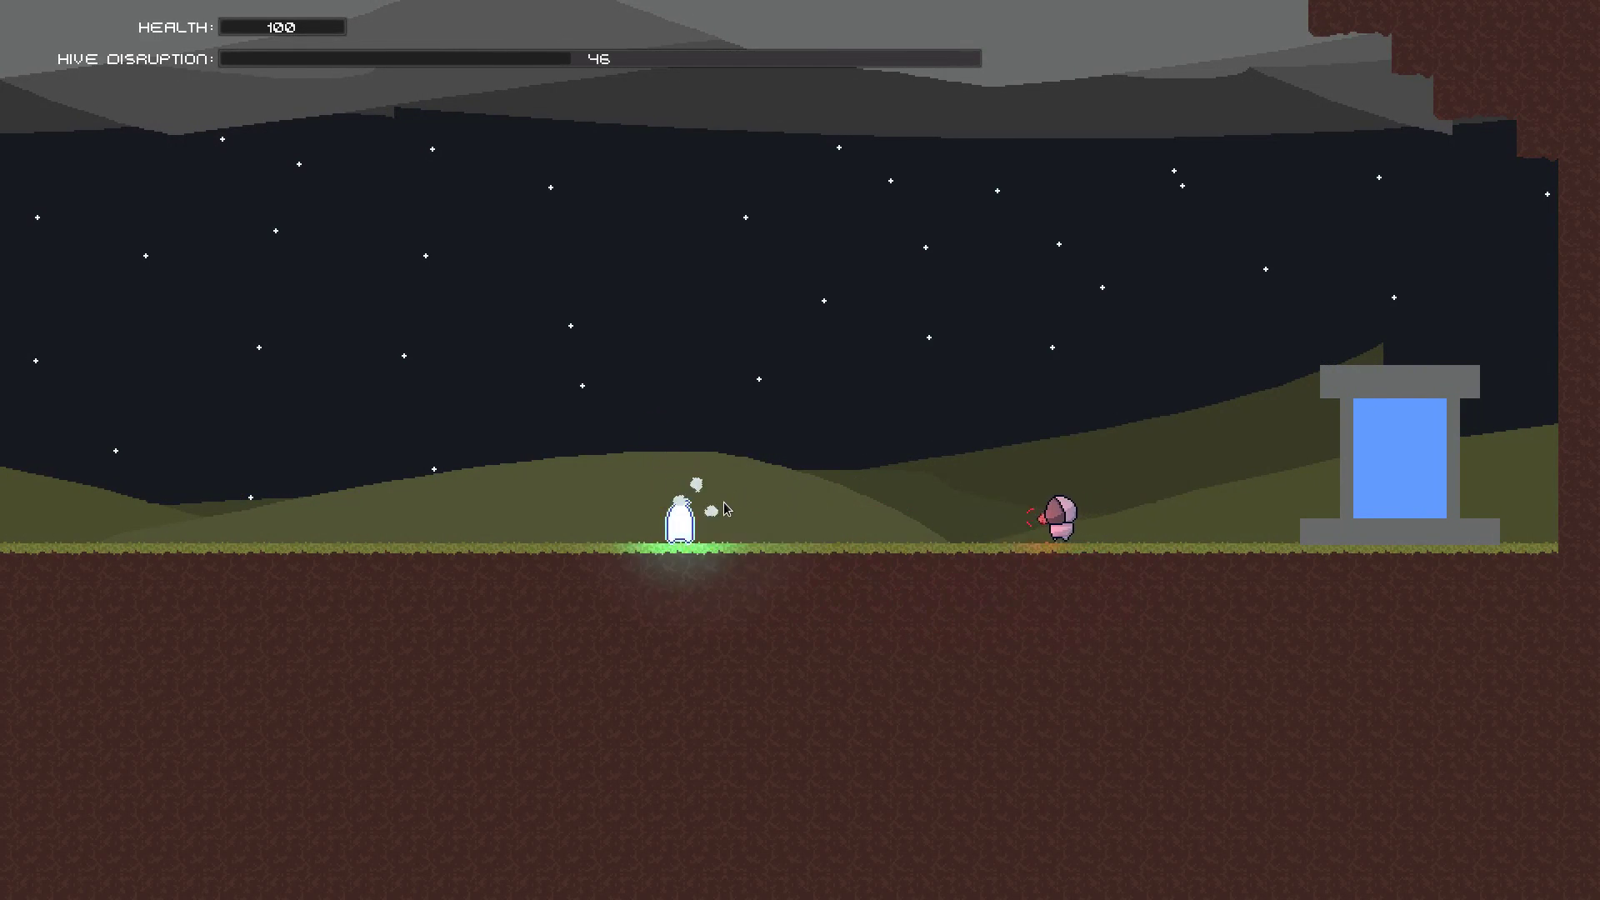
key("a")
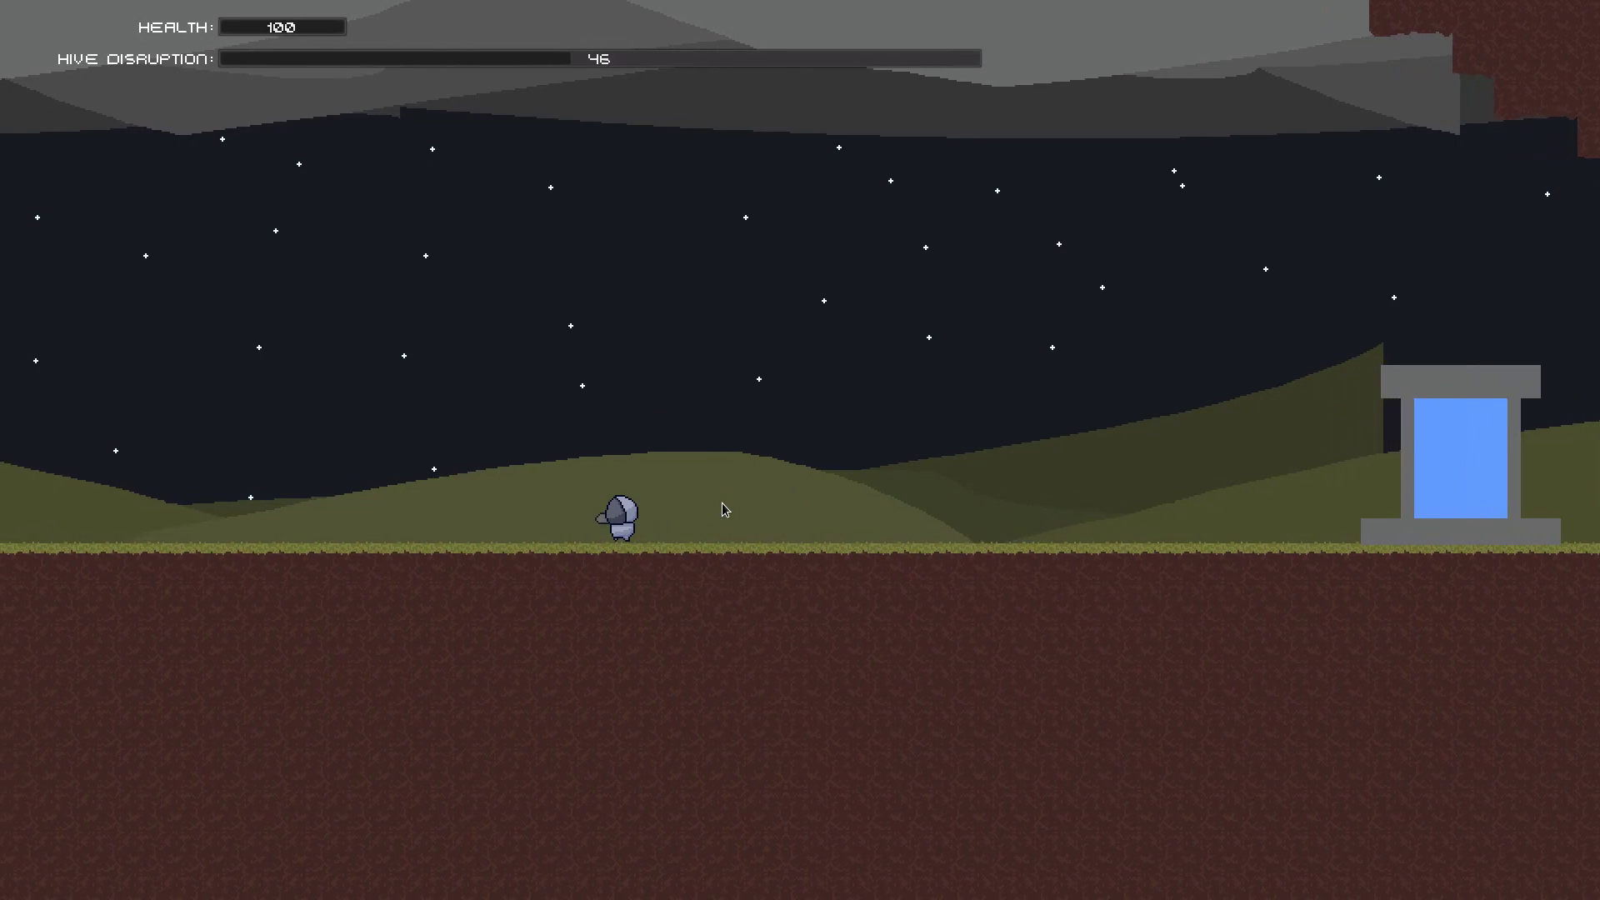
left_click(273, 532)
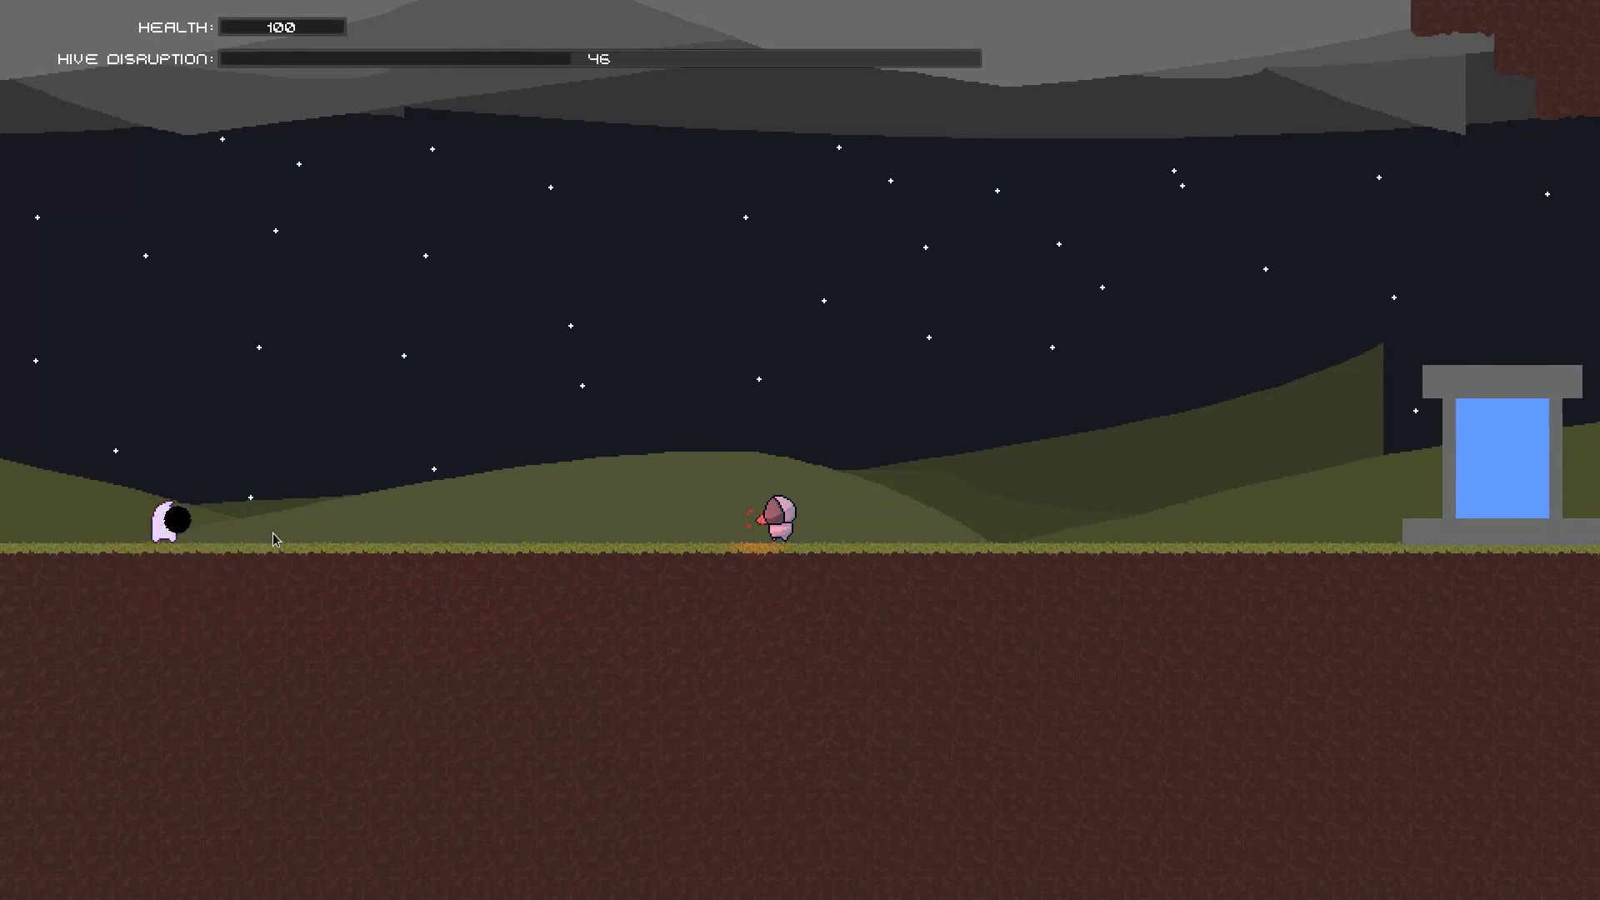
key("d")
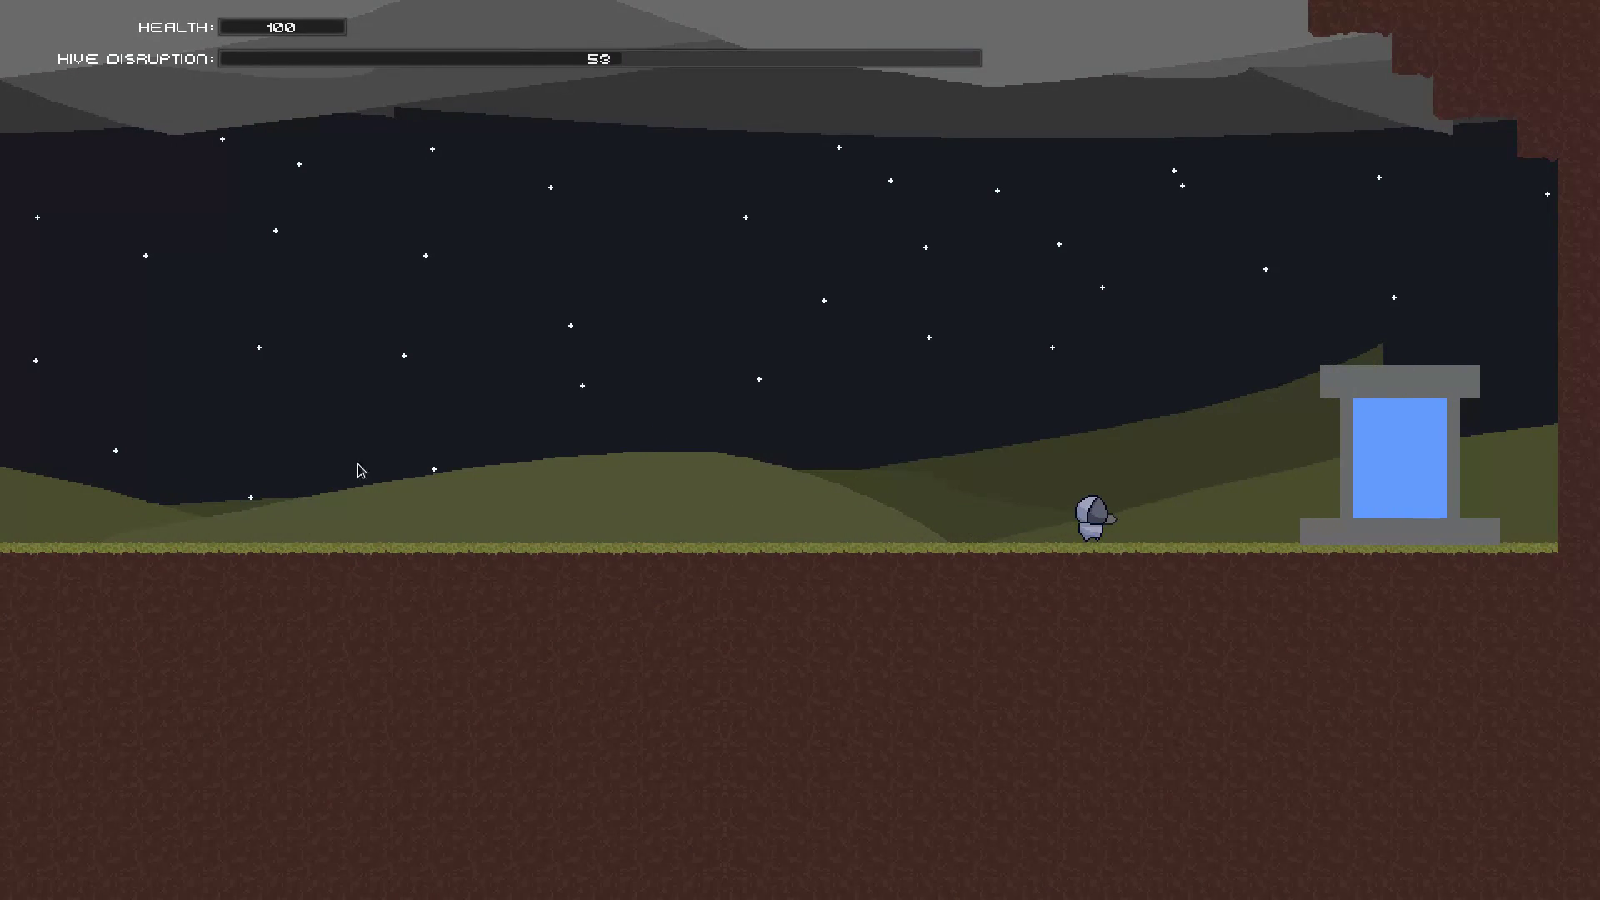
Step: Move back away from the portal and fire in both directions at the incoming aliens
key("a")
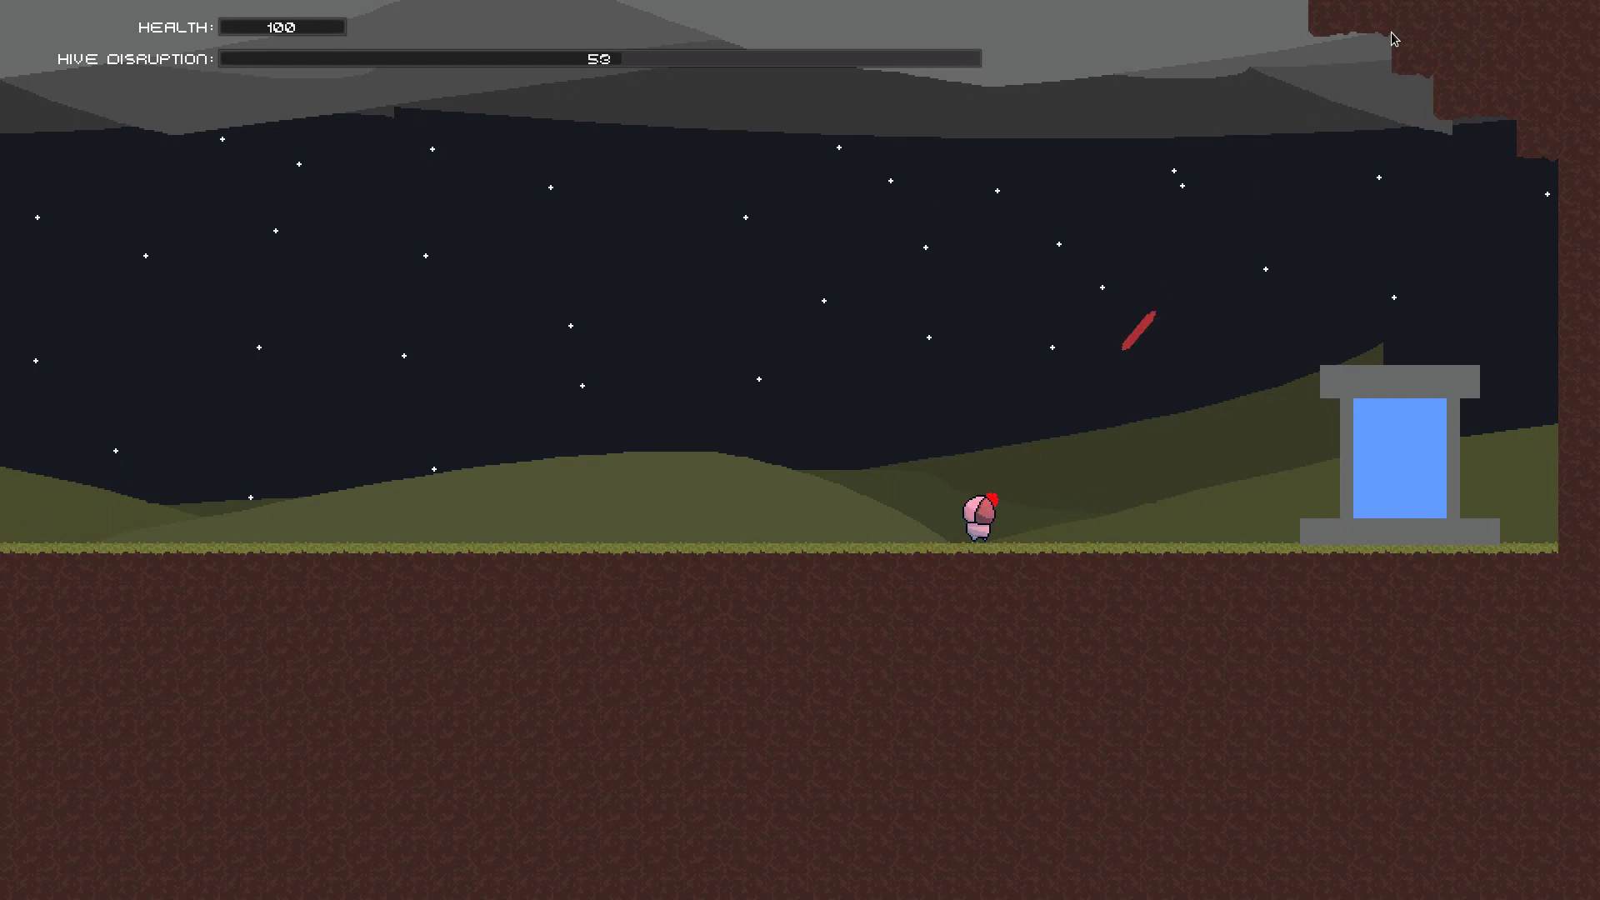
key("a")
left_click(244, 526)
left_click(243, 525)
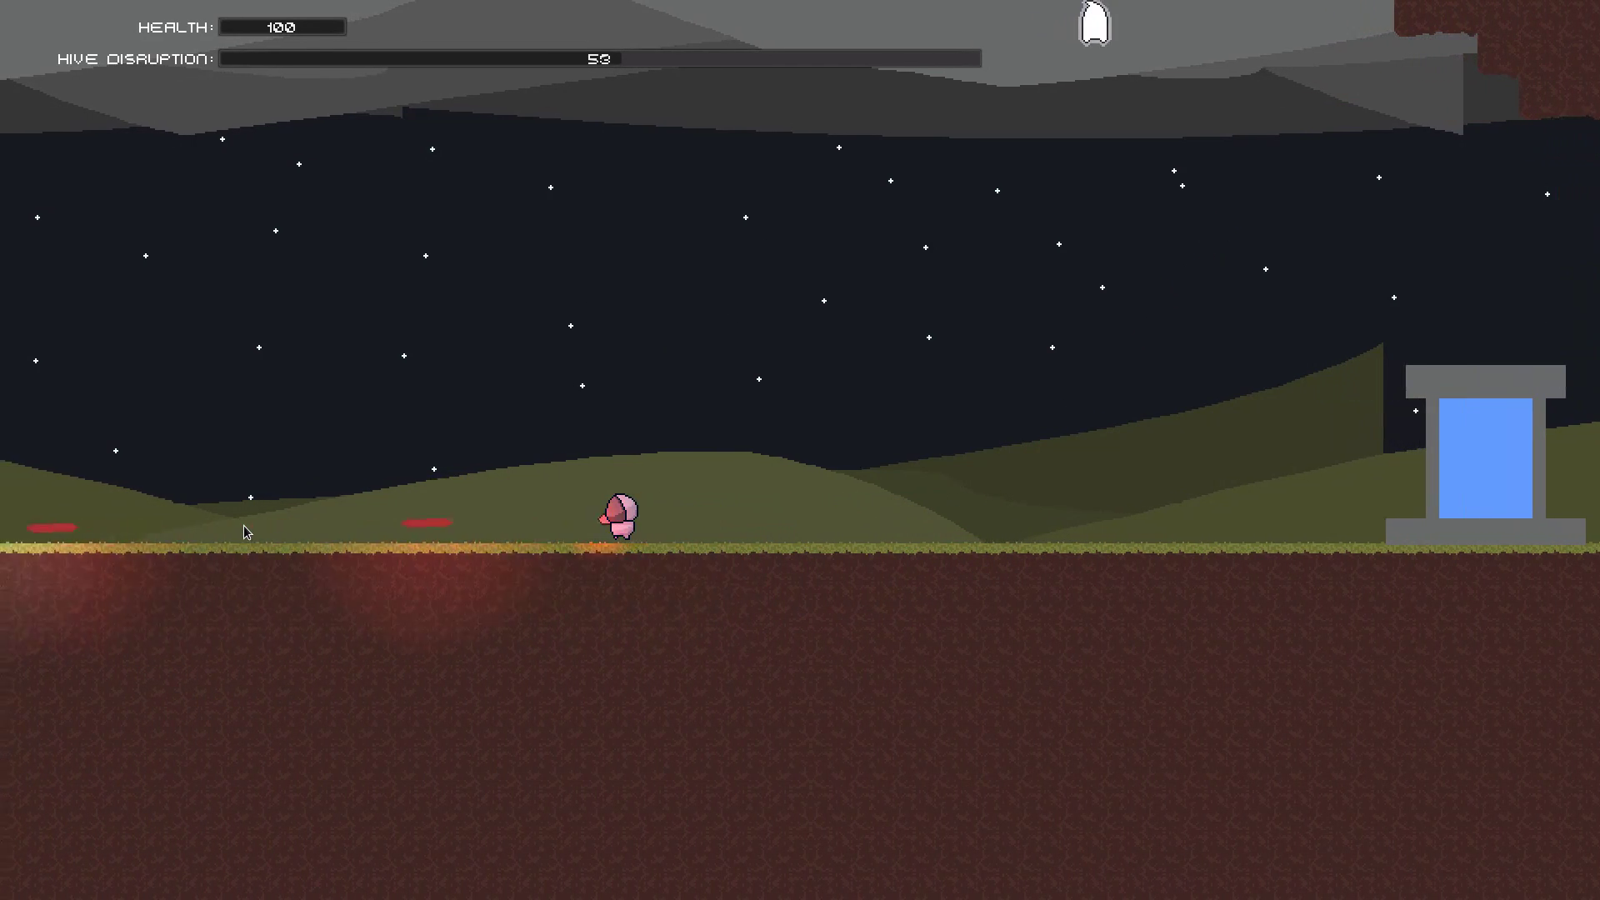
left_click(243, 525)
left_click(1255, 241)
left_click(1246, 534)
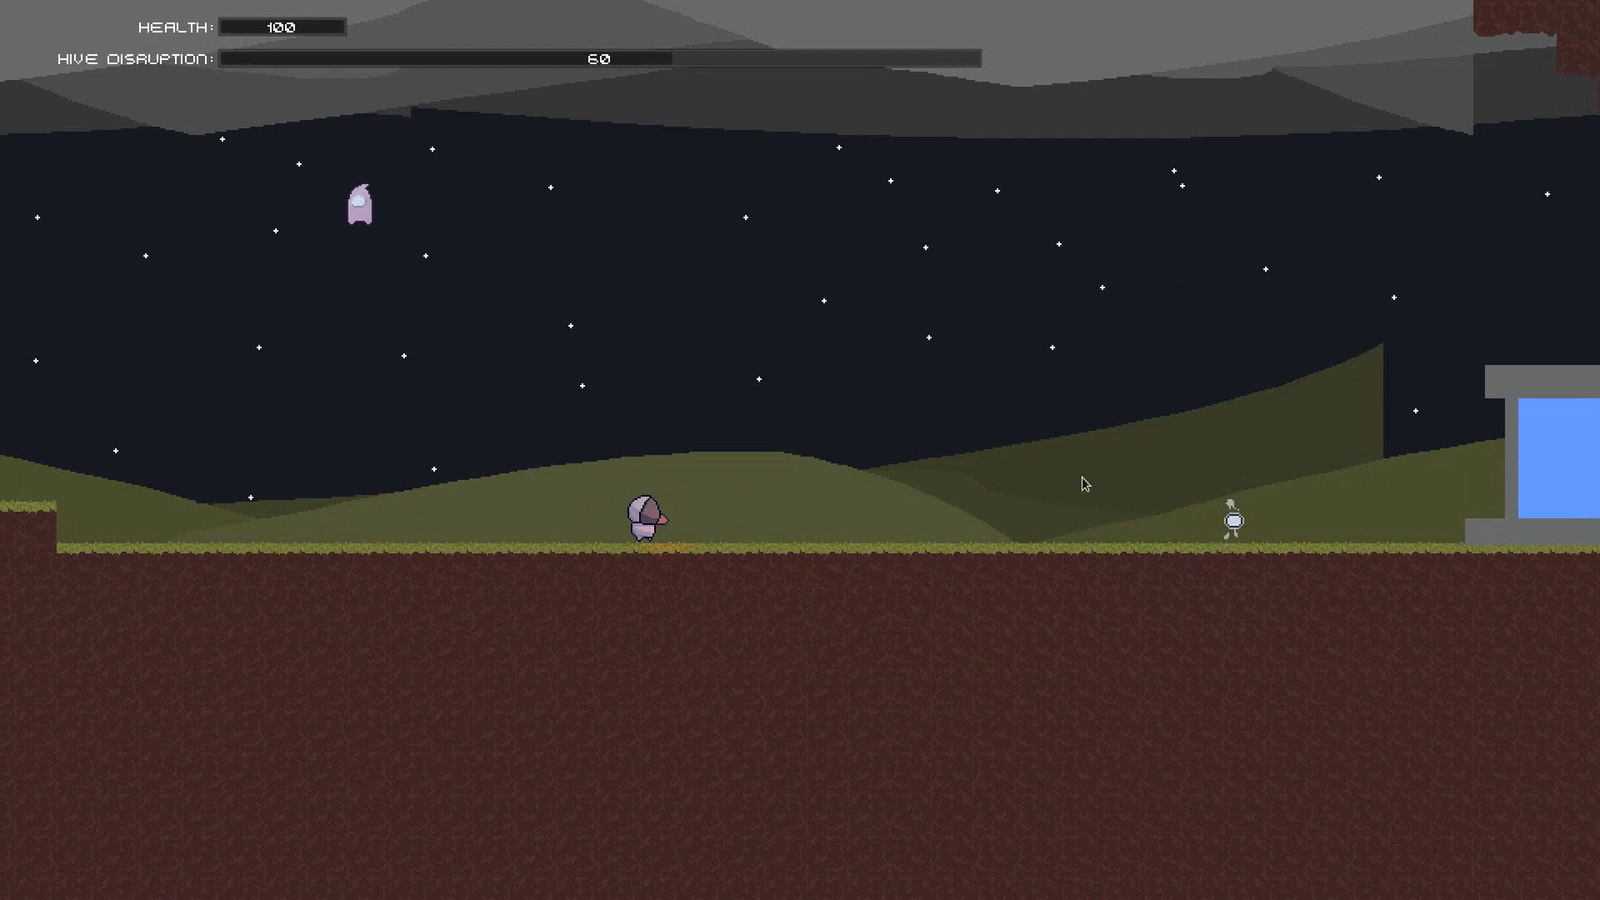
Step: Shoot the aliens near the raised block, and turn back toward the portal to shoot those on that side
left_click(286, 393)
key("a")
left_click(278, 491)
left_click(290, 517)
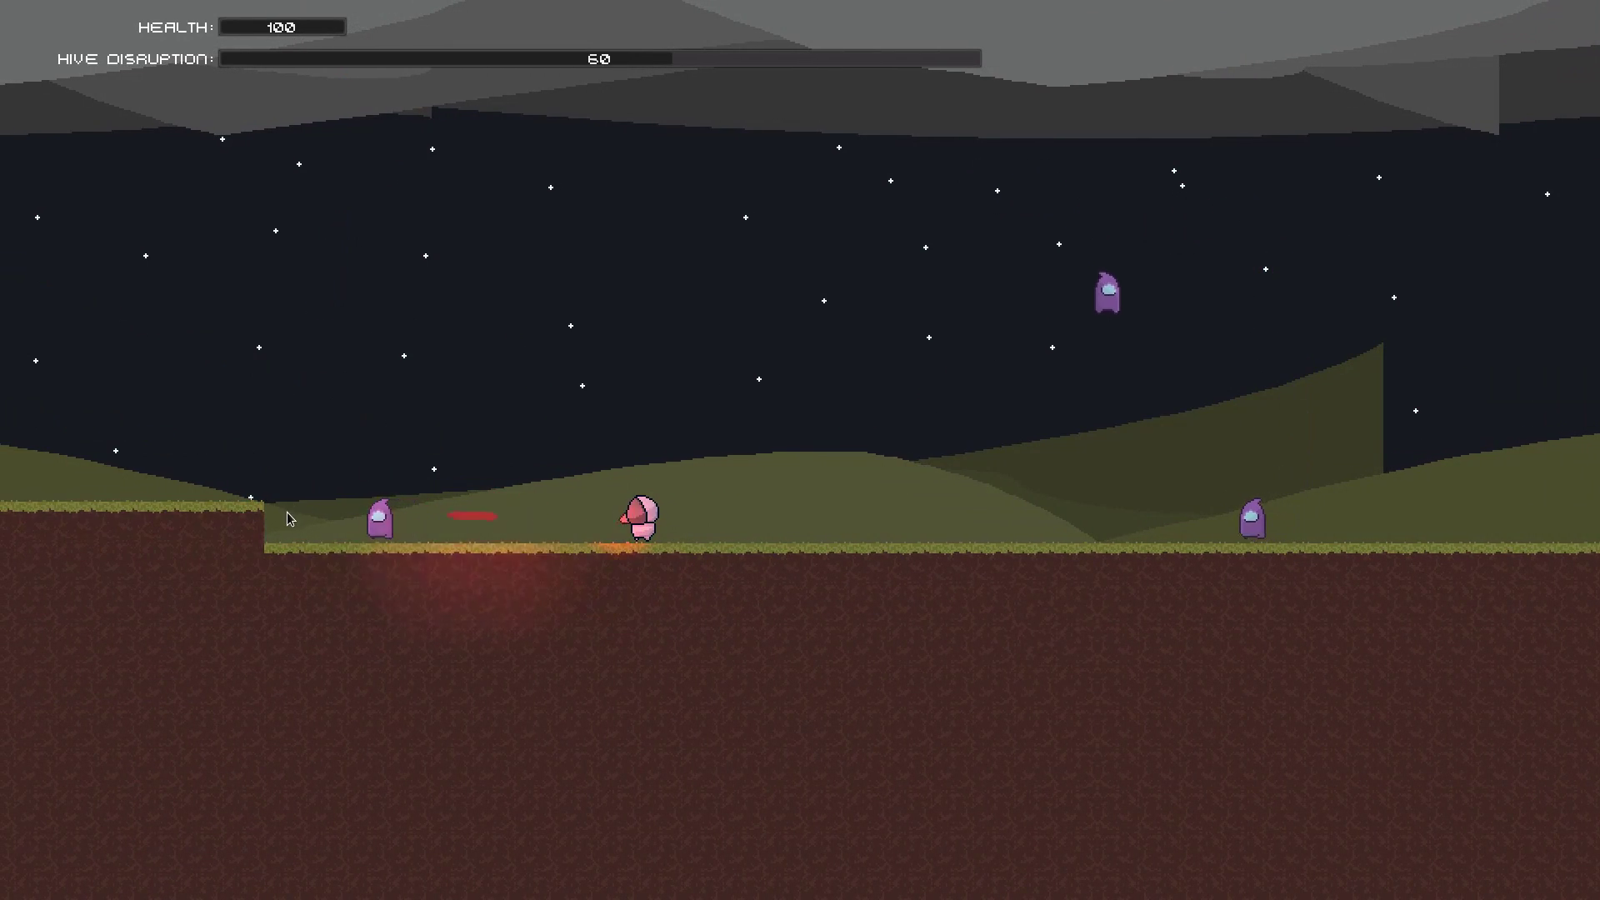
key("d")
left_click(1265, 517)
left_click(1265, 518)
key("d")
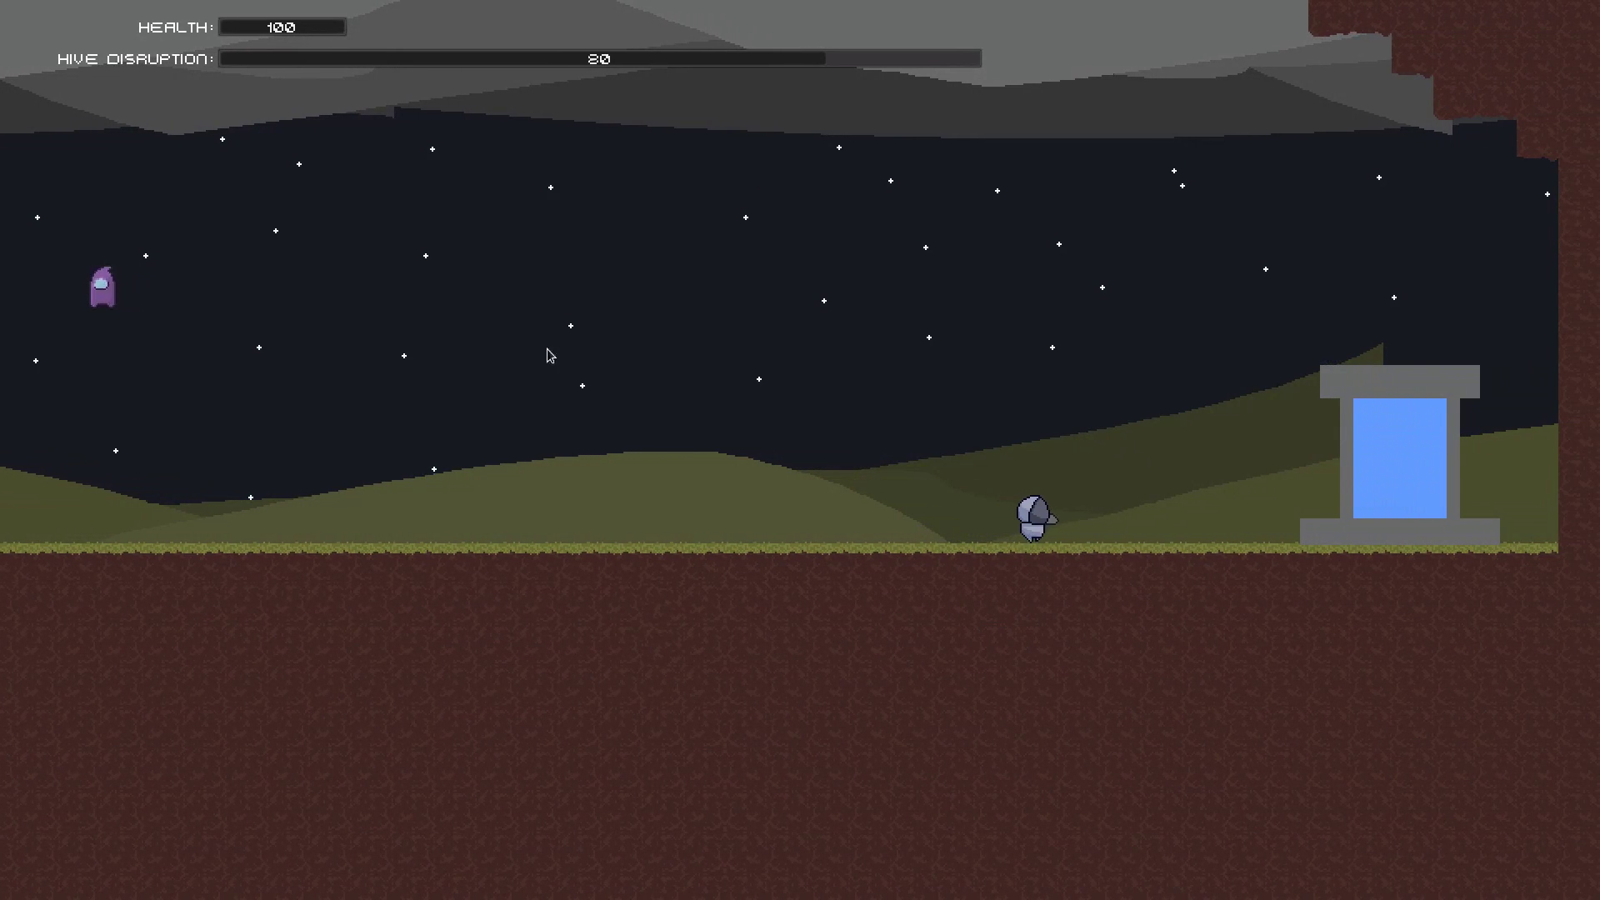
Step: Turn away from the portal and shoot the remaining purple alien as it comes down
key("a")
left_click(240, 542)
left_click(227, 510)
key("a")
key("d")
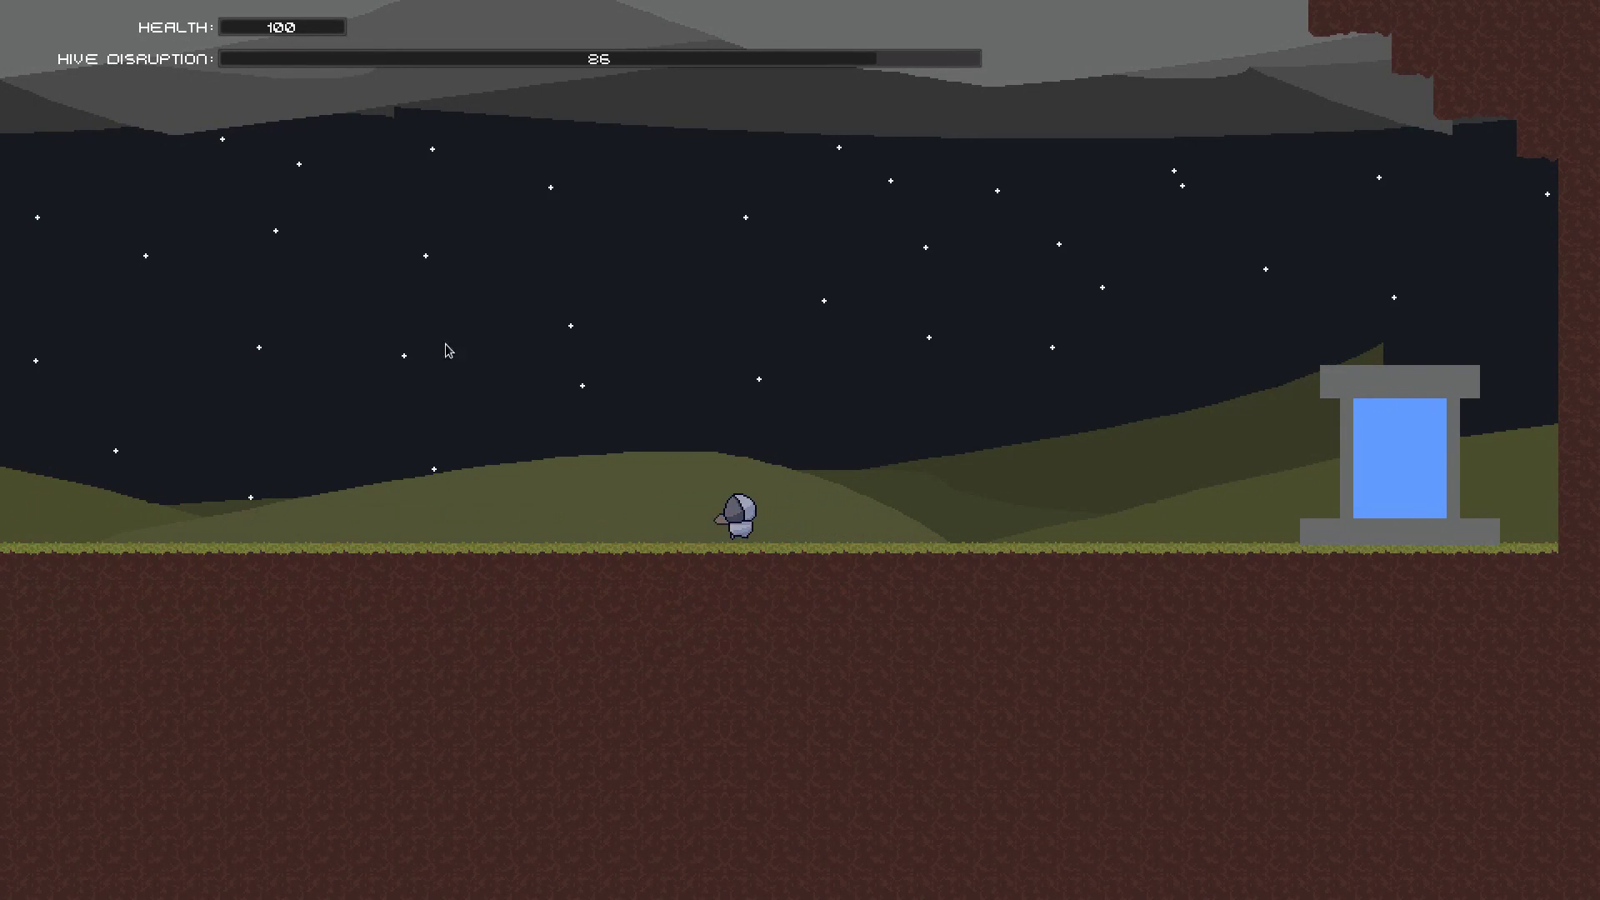
Step: Scout away from the portal, return toward it, and shoot at the aliens coming from the opposite side
key("a")
key("space")
key("a")
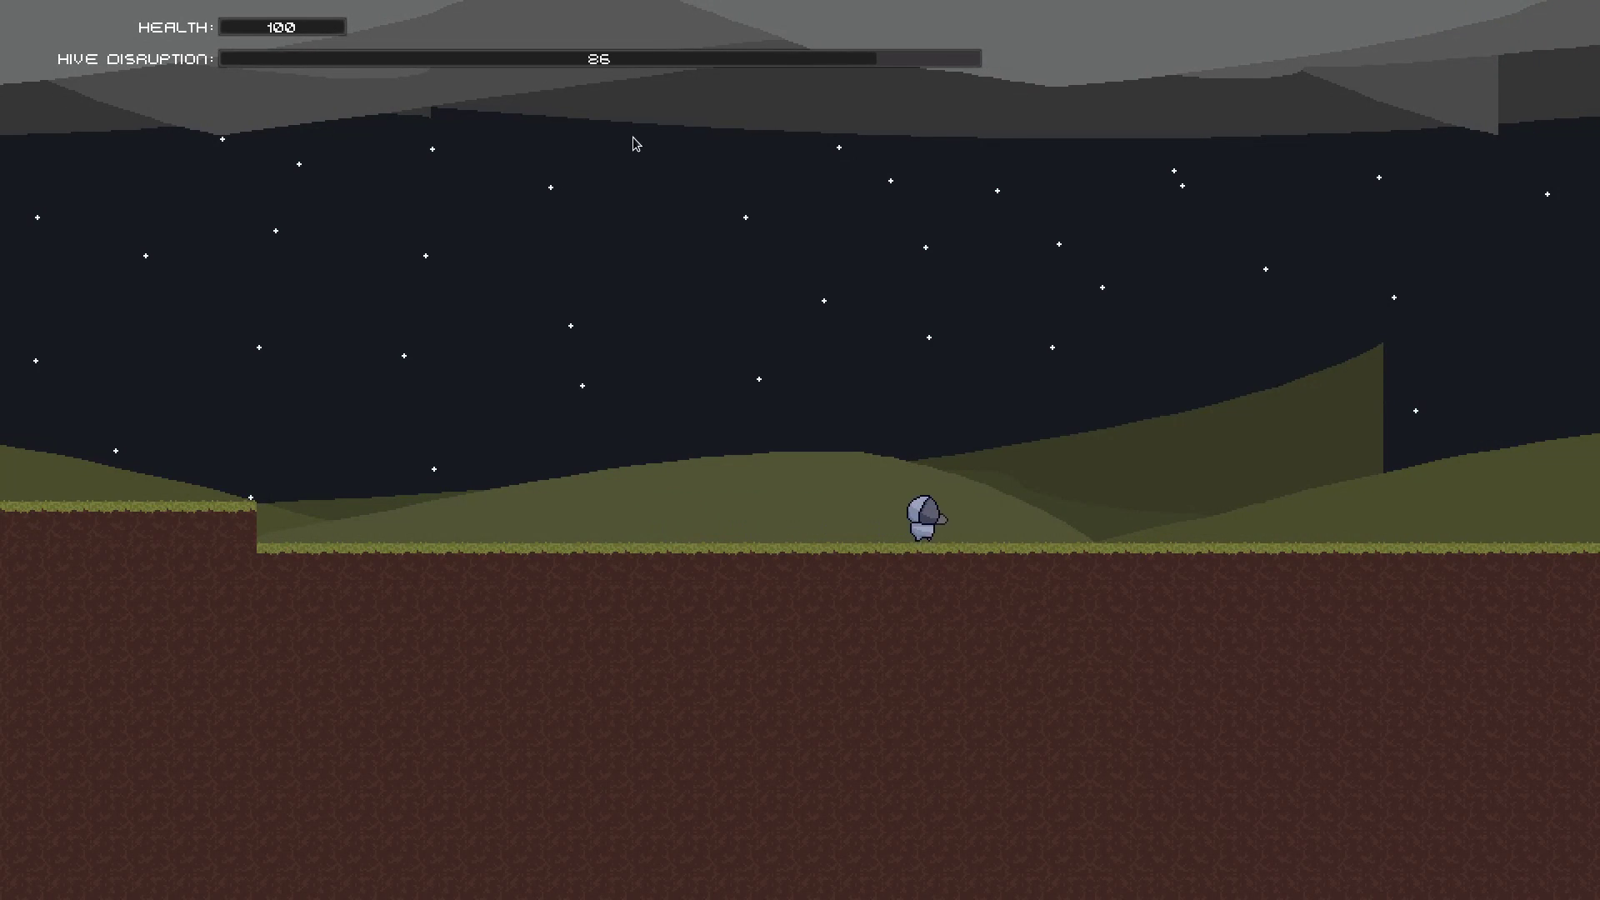
key("d")
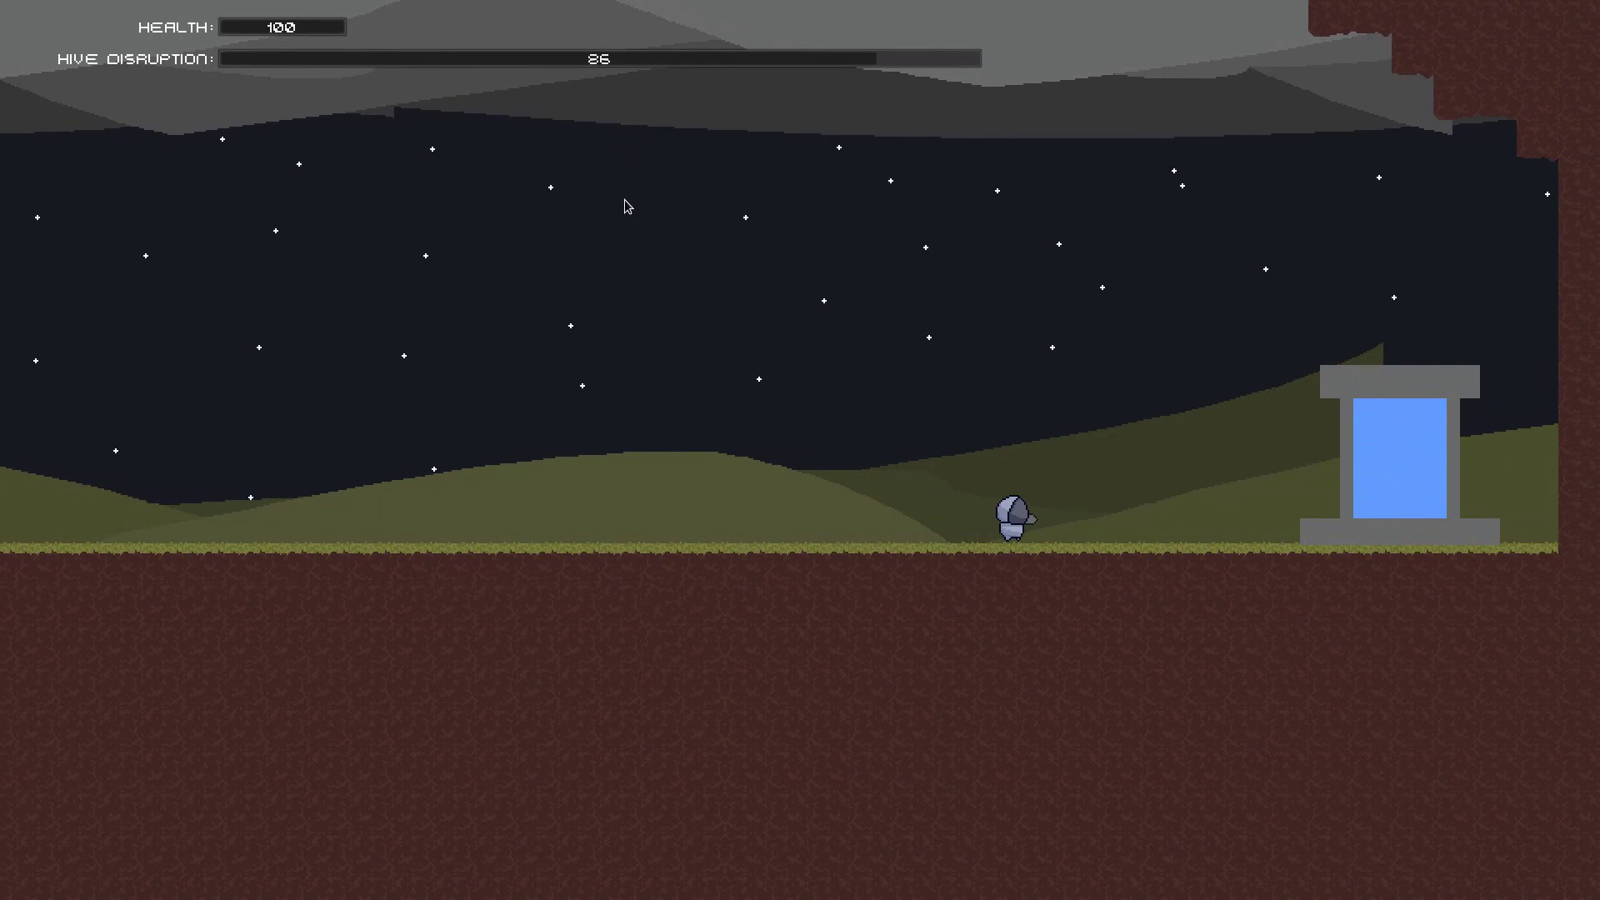
left_click(612, 492)
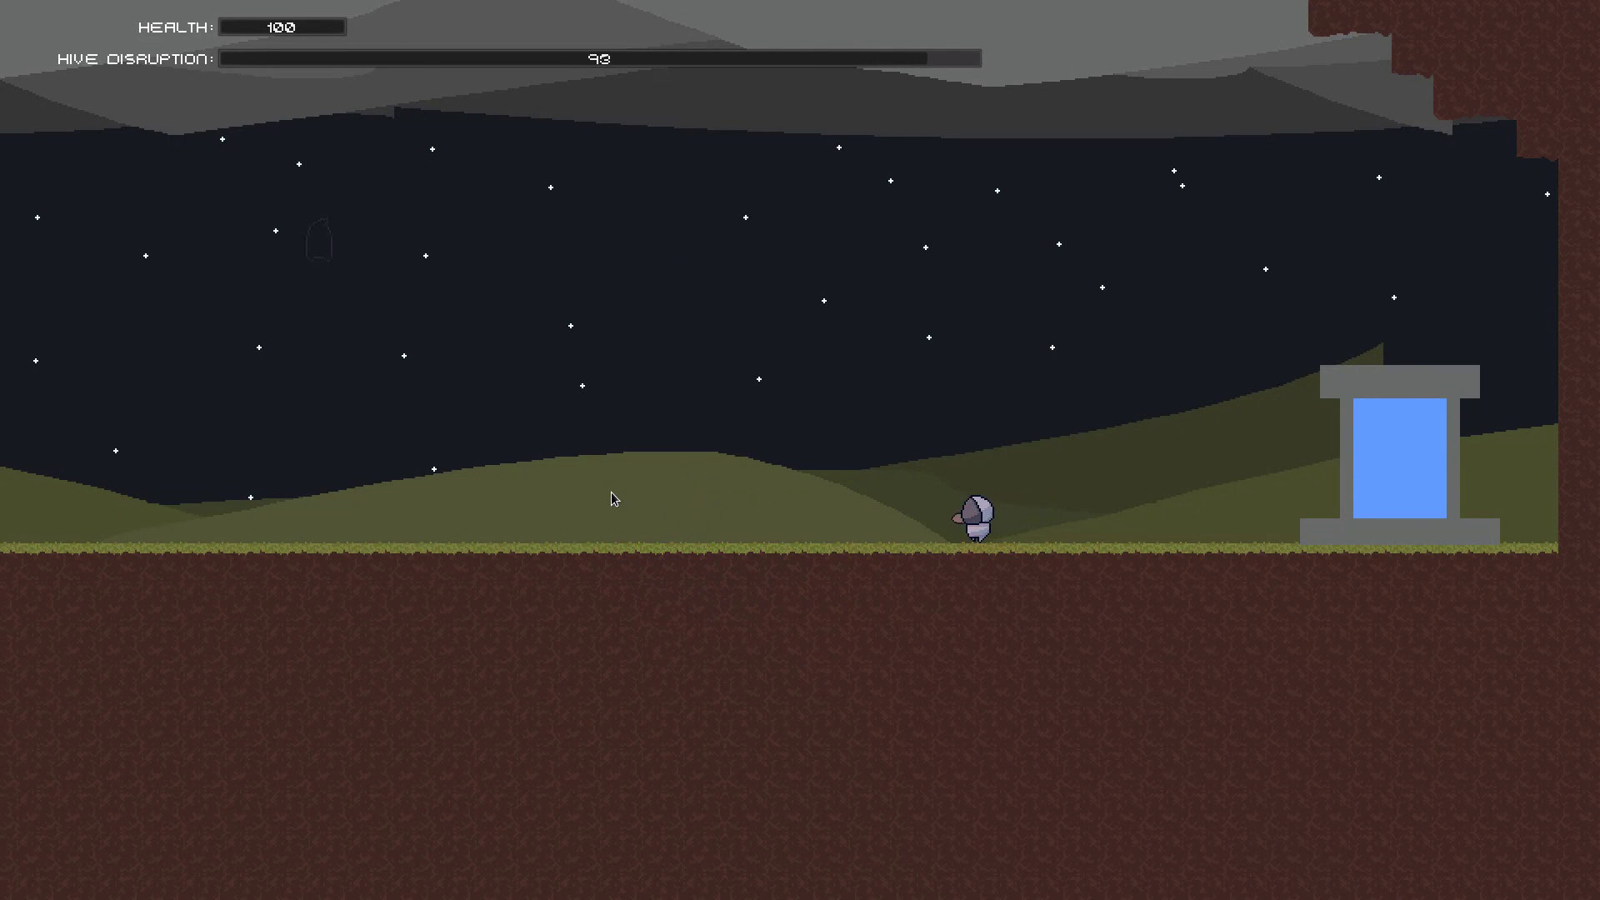
Step: Advance away from the portal while shooting the group of aliens to fill the hive disruption bar
key("a")
left_click(406, 416)
left_click(388, 482)
key("a")
left_click(353, 502)
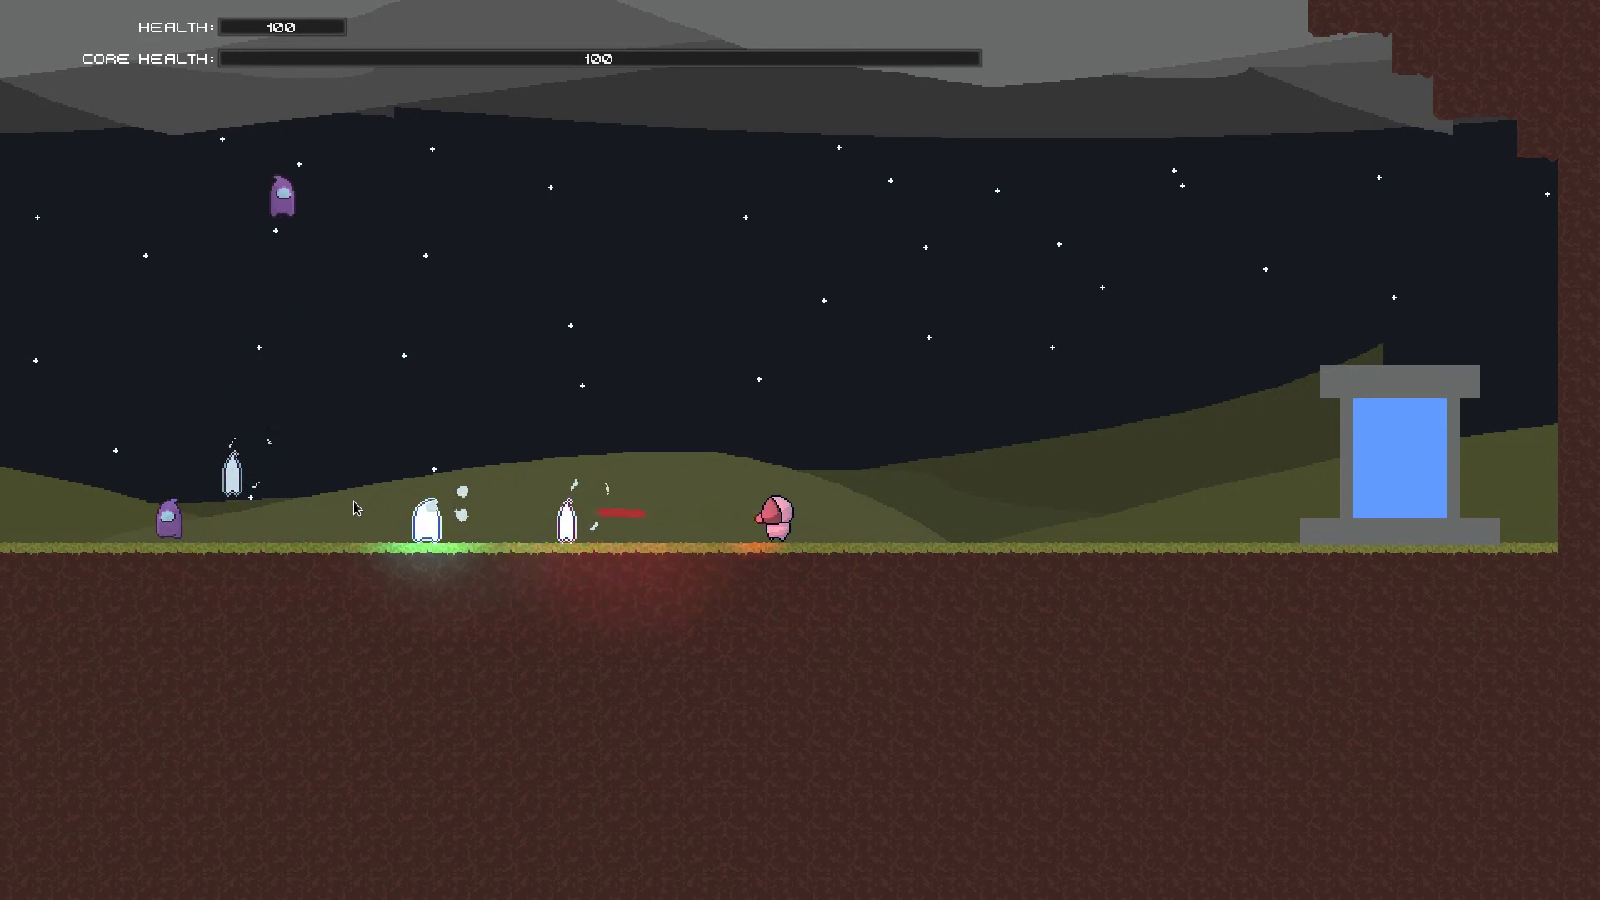
key("a")
left_click(354, 502)
left_click(386, 508)
Step: Turn back to the blue portal and fire at it repeatedly to drain its core health
key("d")
left_click(1289, 454)
left_click(1287, 446)
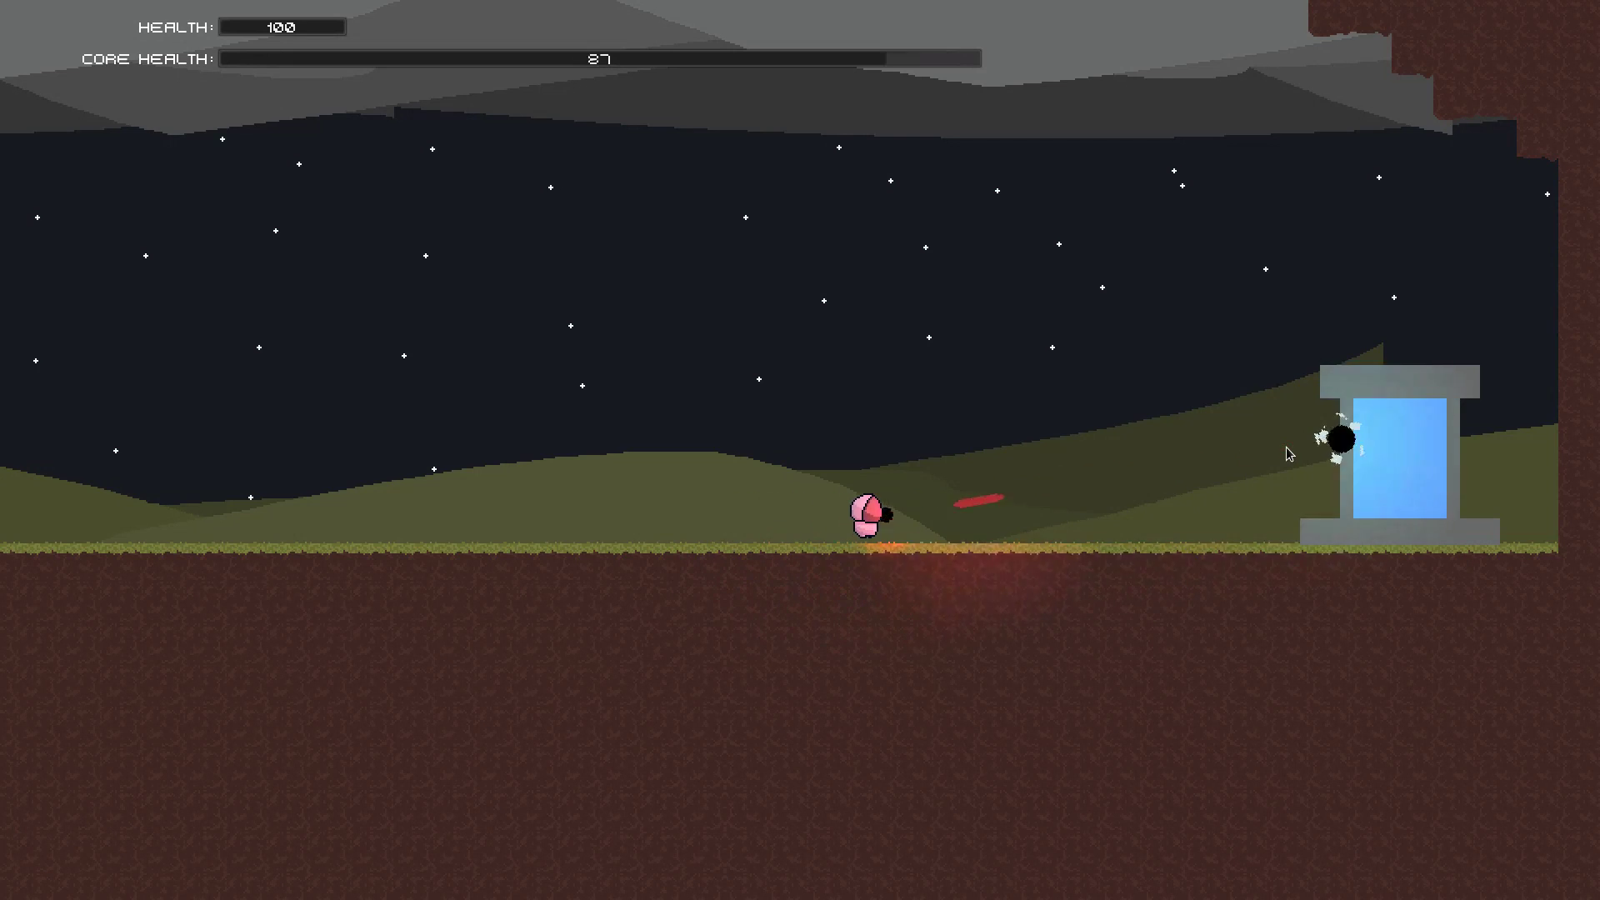
key("d")
left_click(1287, 447)
left_click(1287, 446)
left_click(1287, 447)
key("a")
left_click(1287, 447)
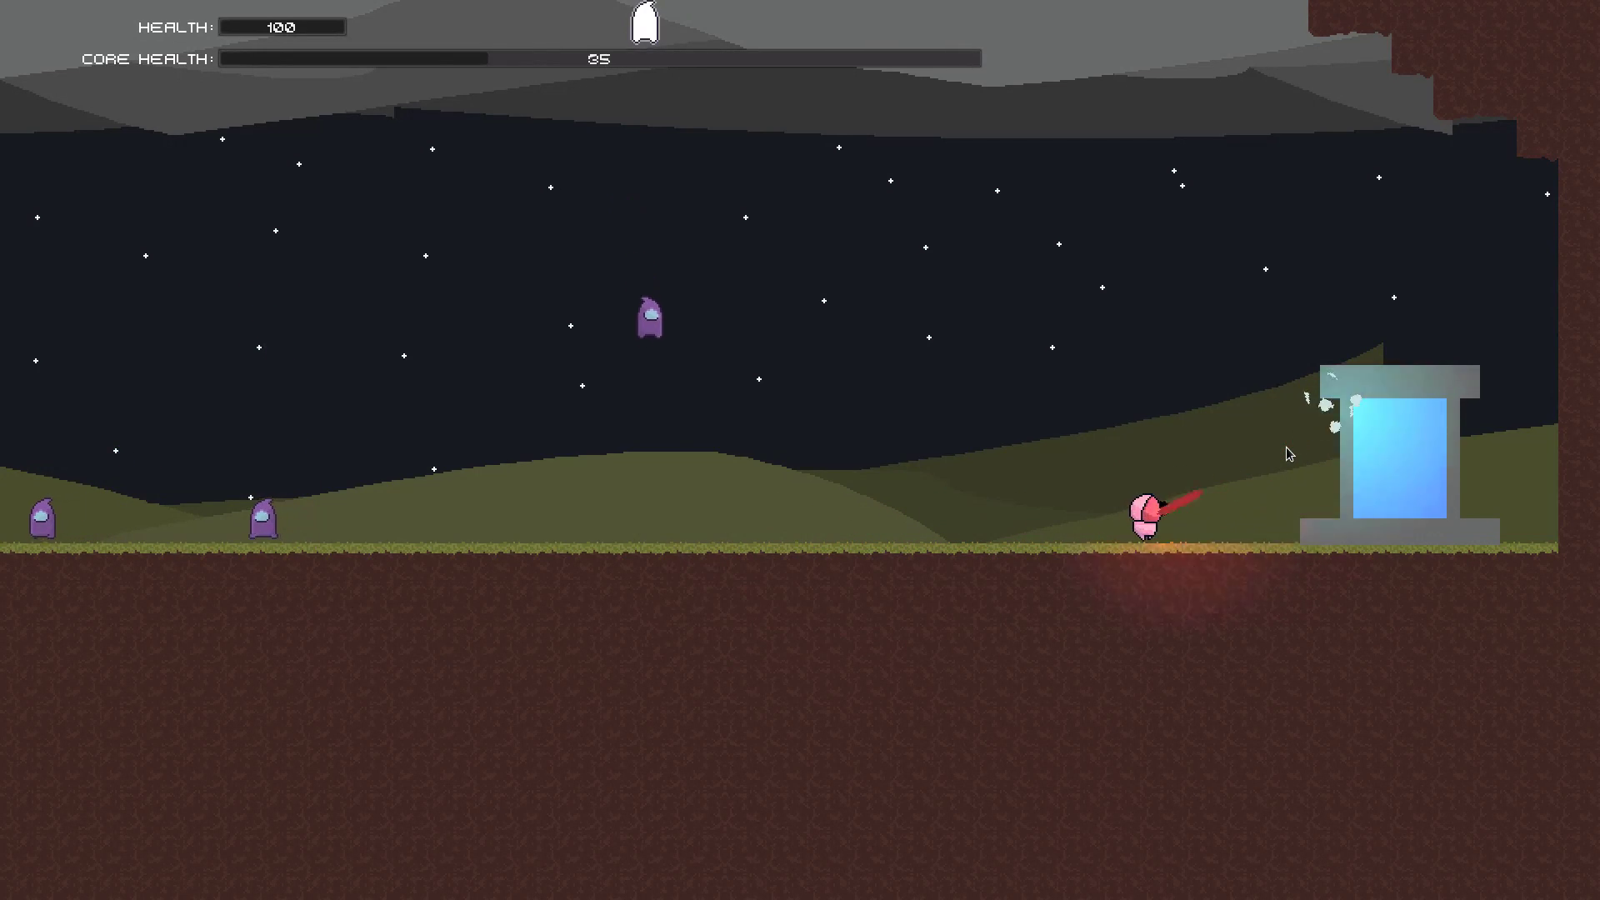
key("a")
left_click(1289, 452)
Step: Shoot the aliens approaching from behind, and fire on the portal until its core is destroyed
left_click(475, 501)
left_click(475, 501)
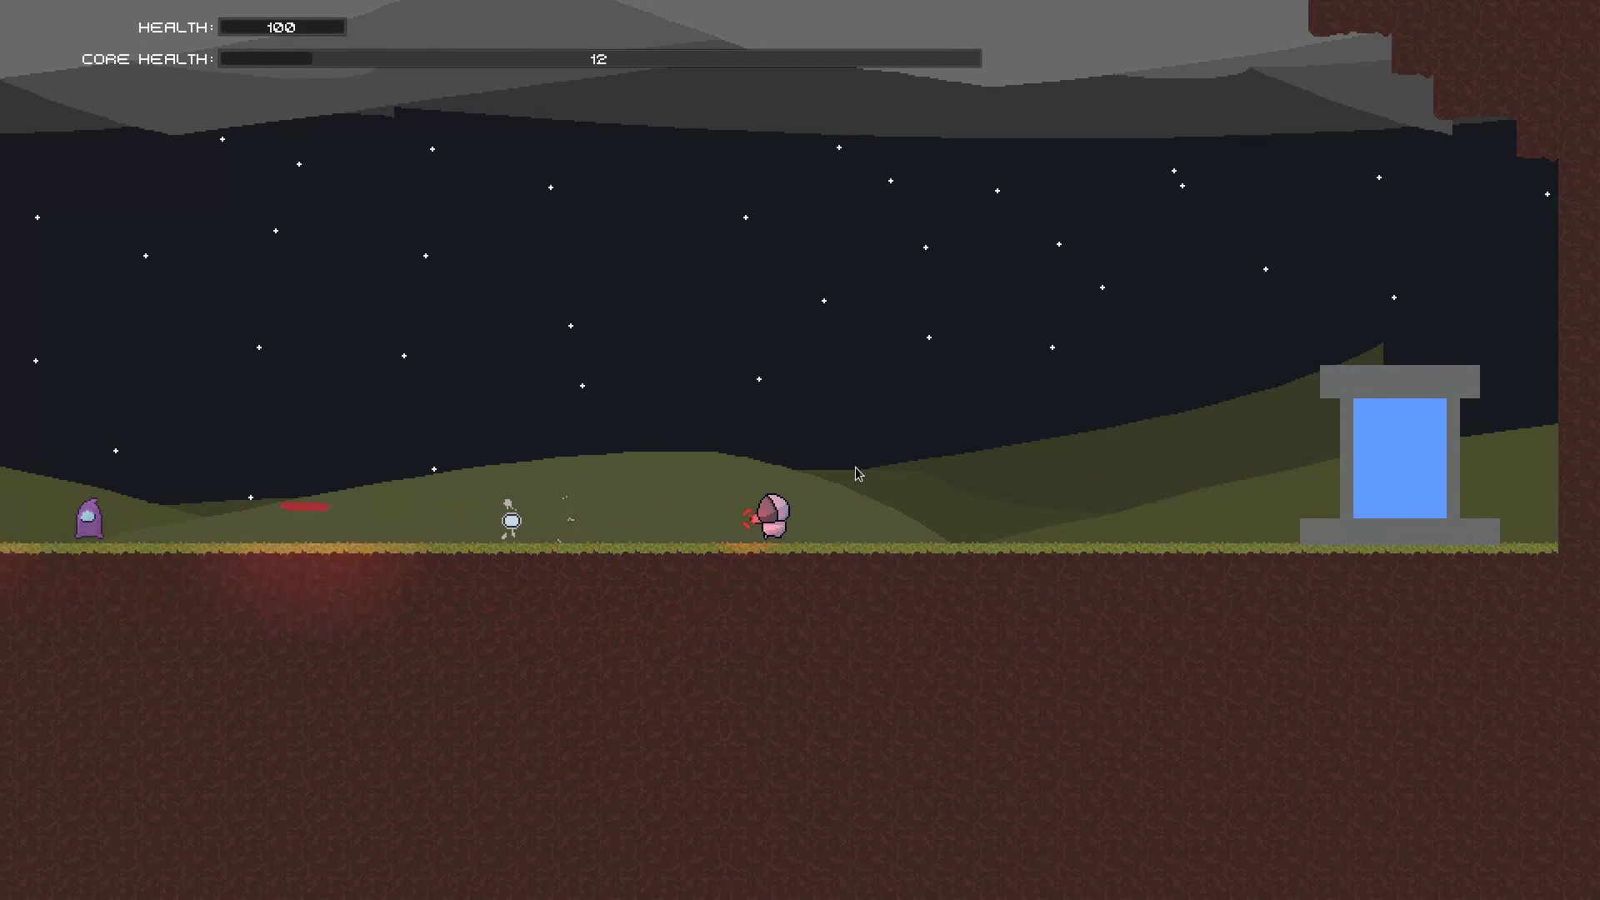
left_click(1383, 452)
key("d")
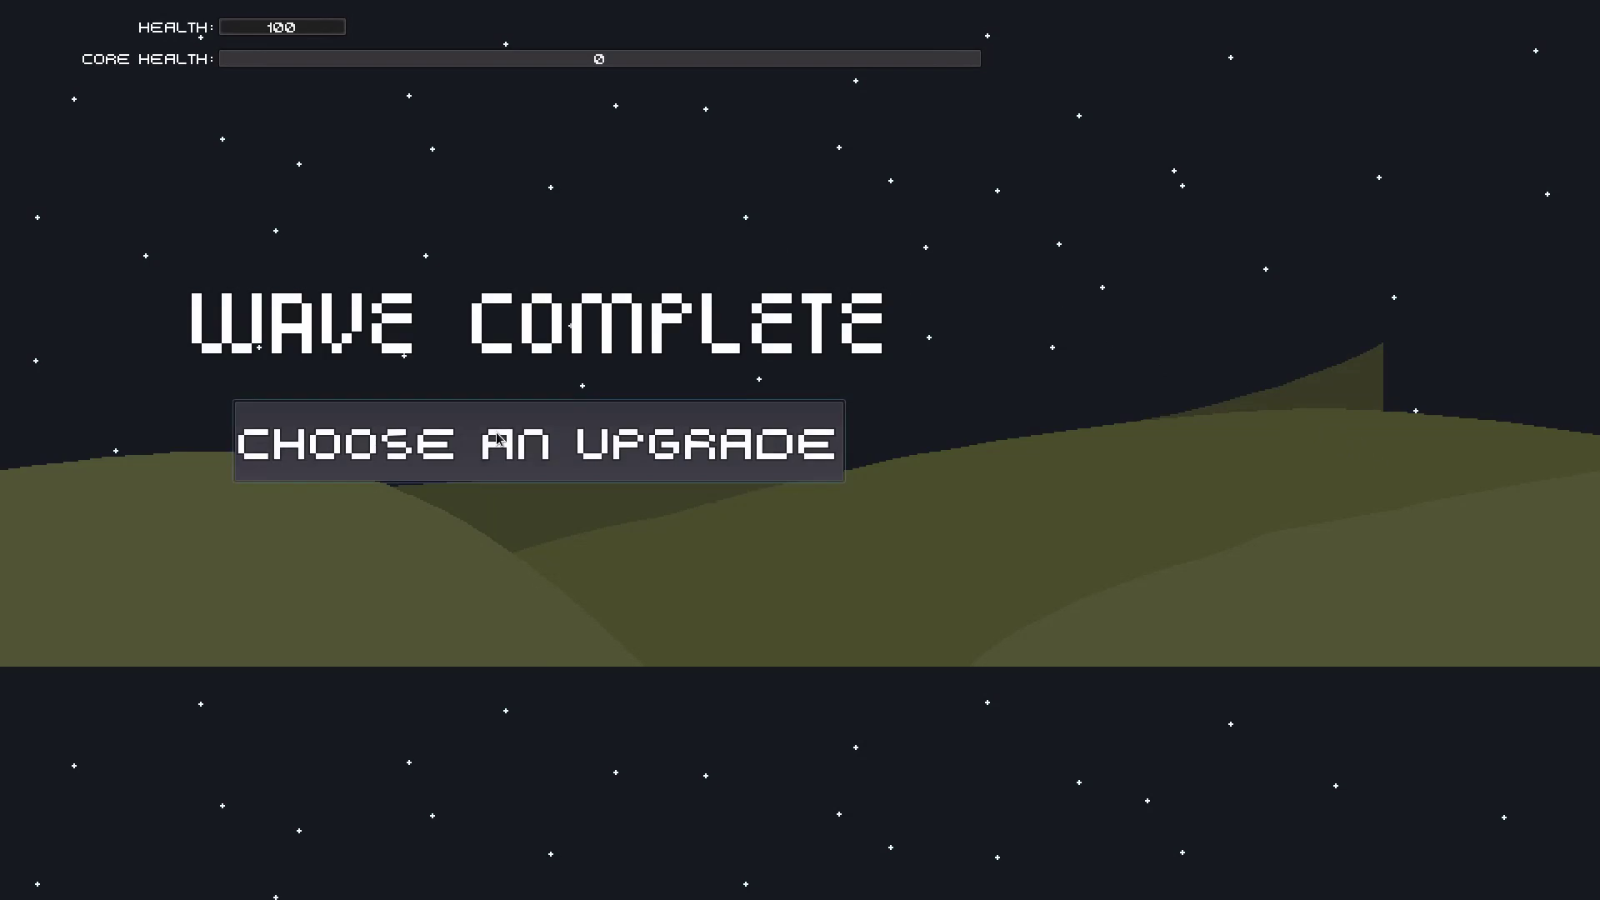
Step: Continue to the upgrade screen and spend the upgrade point on Spawn Tanks
left_click(441, 437)
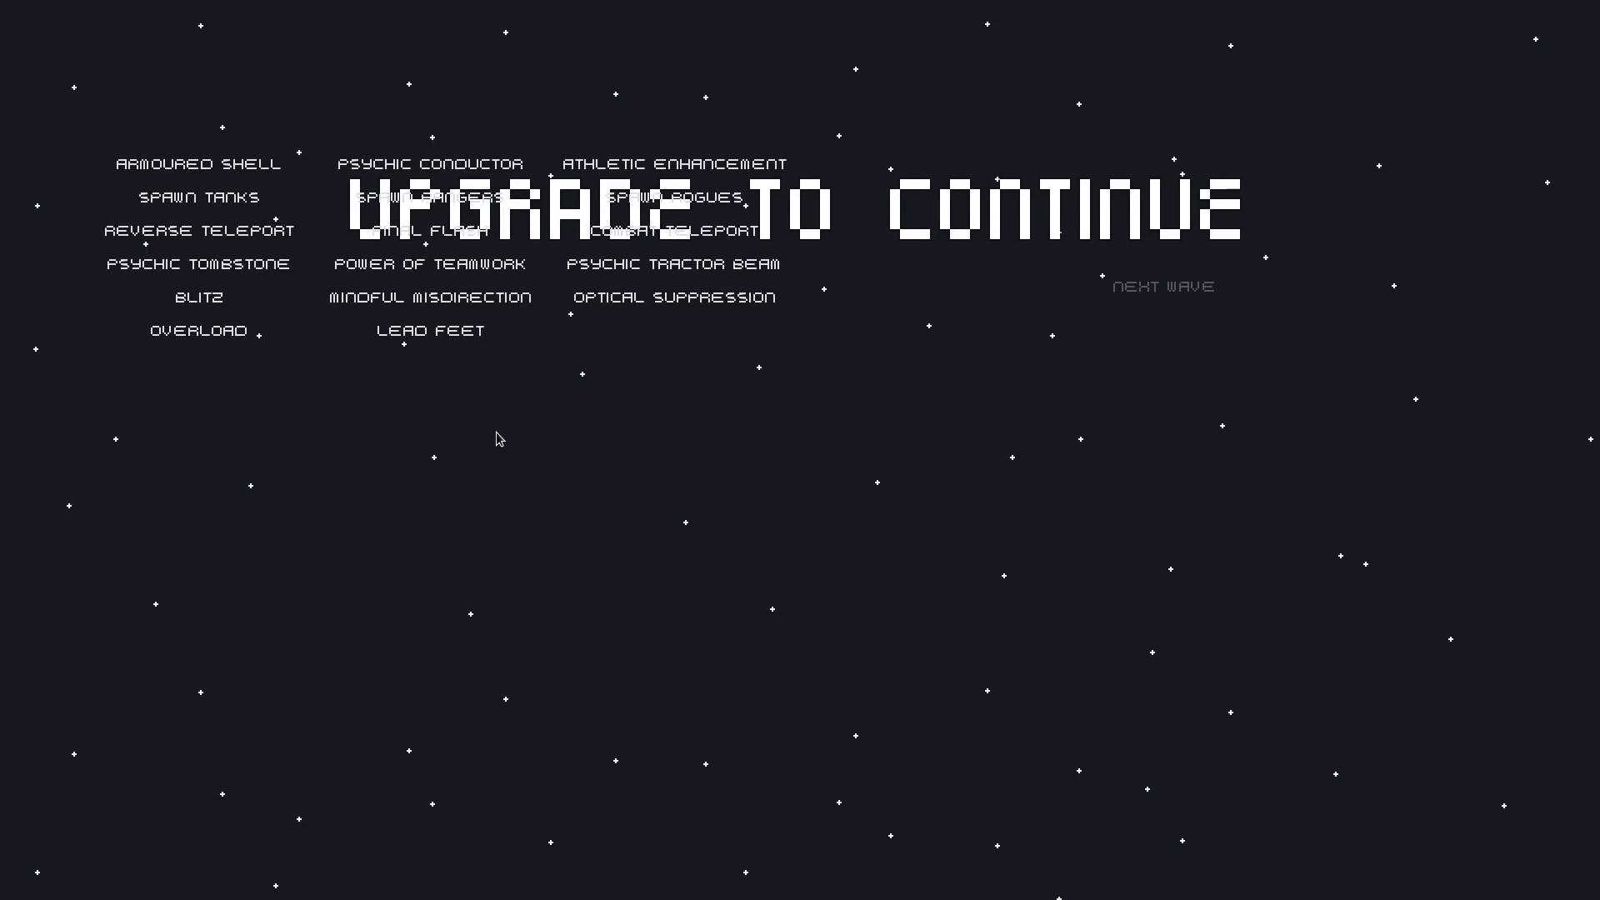
left_click(239, 190)
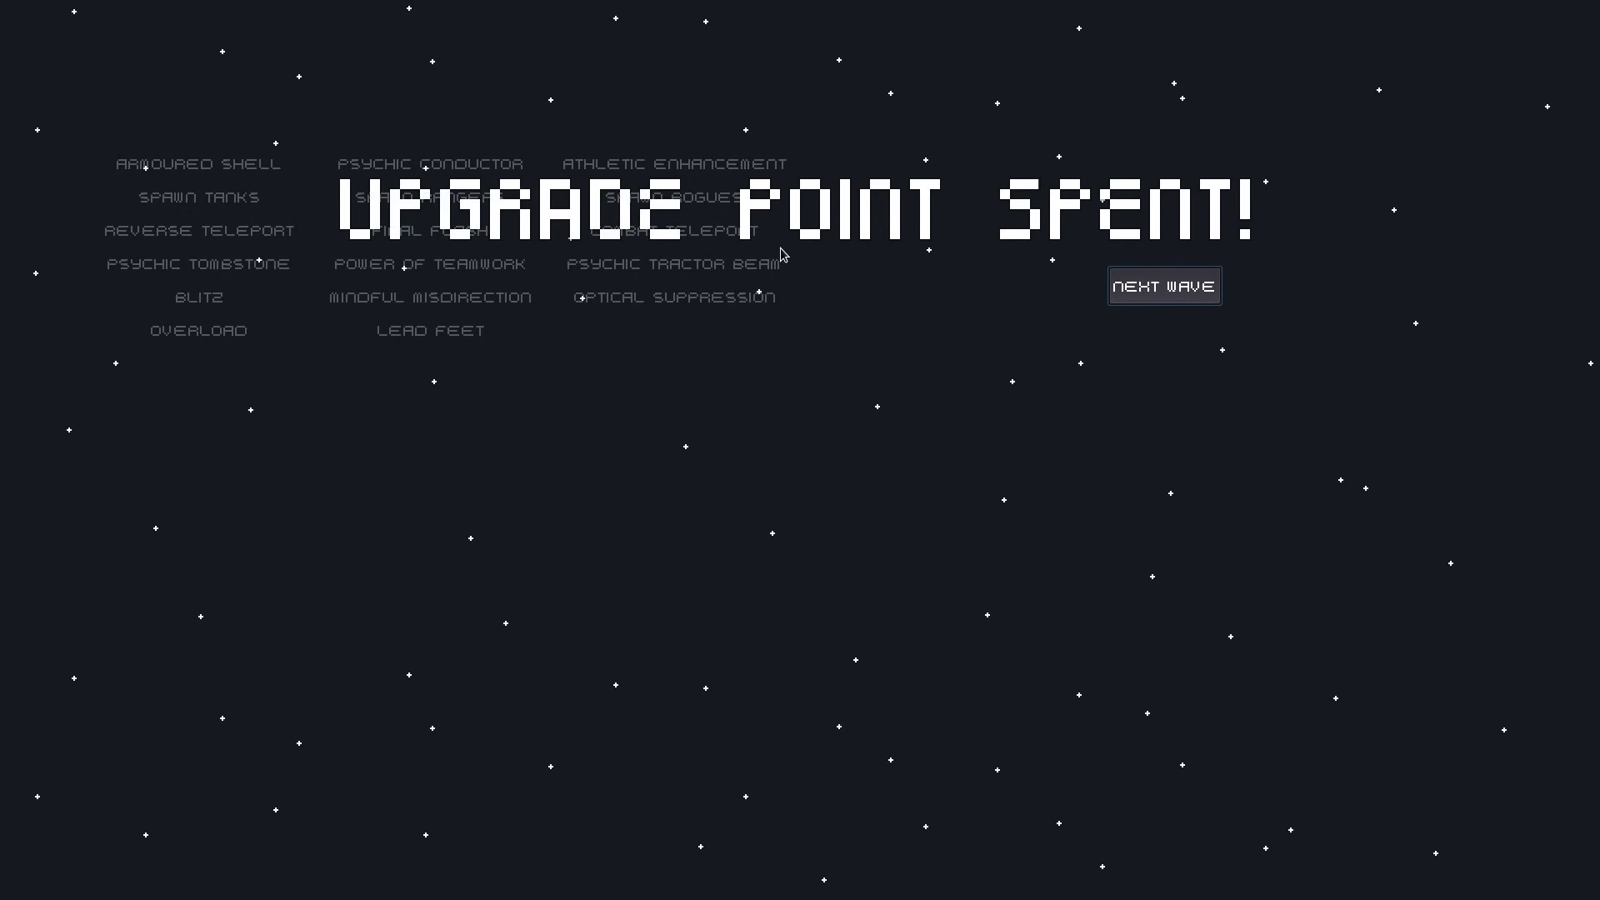
Step: Switch to Godot Engine and examine the debugger's error list, including the details of the 'finished' signal error
key("alt+Tab")
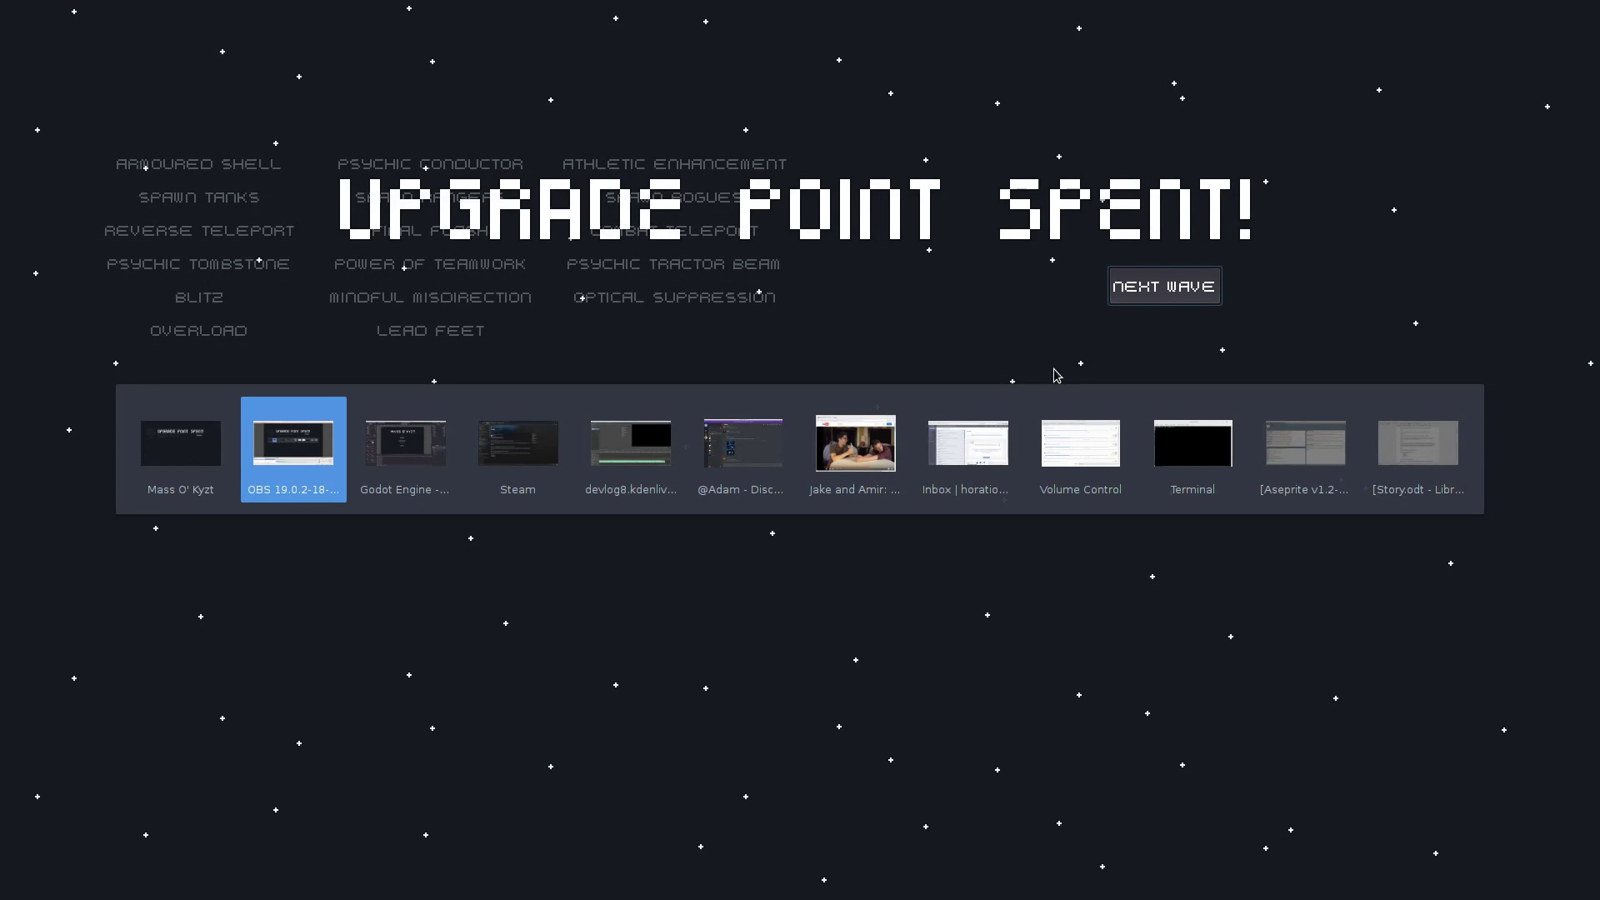
key("alt+Tab")
left_click(288, 884)
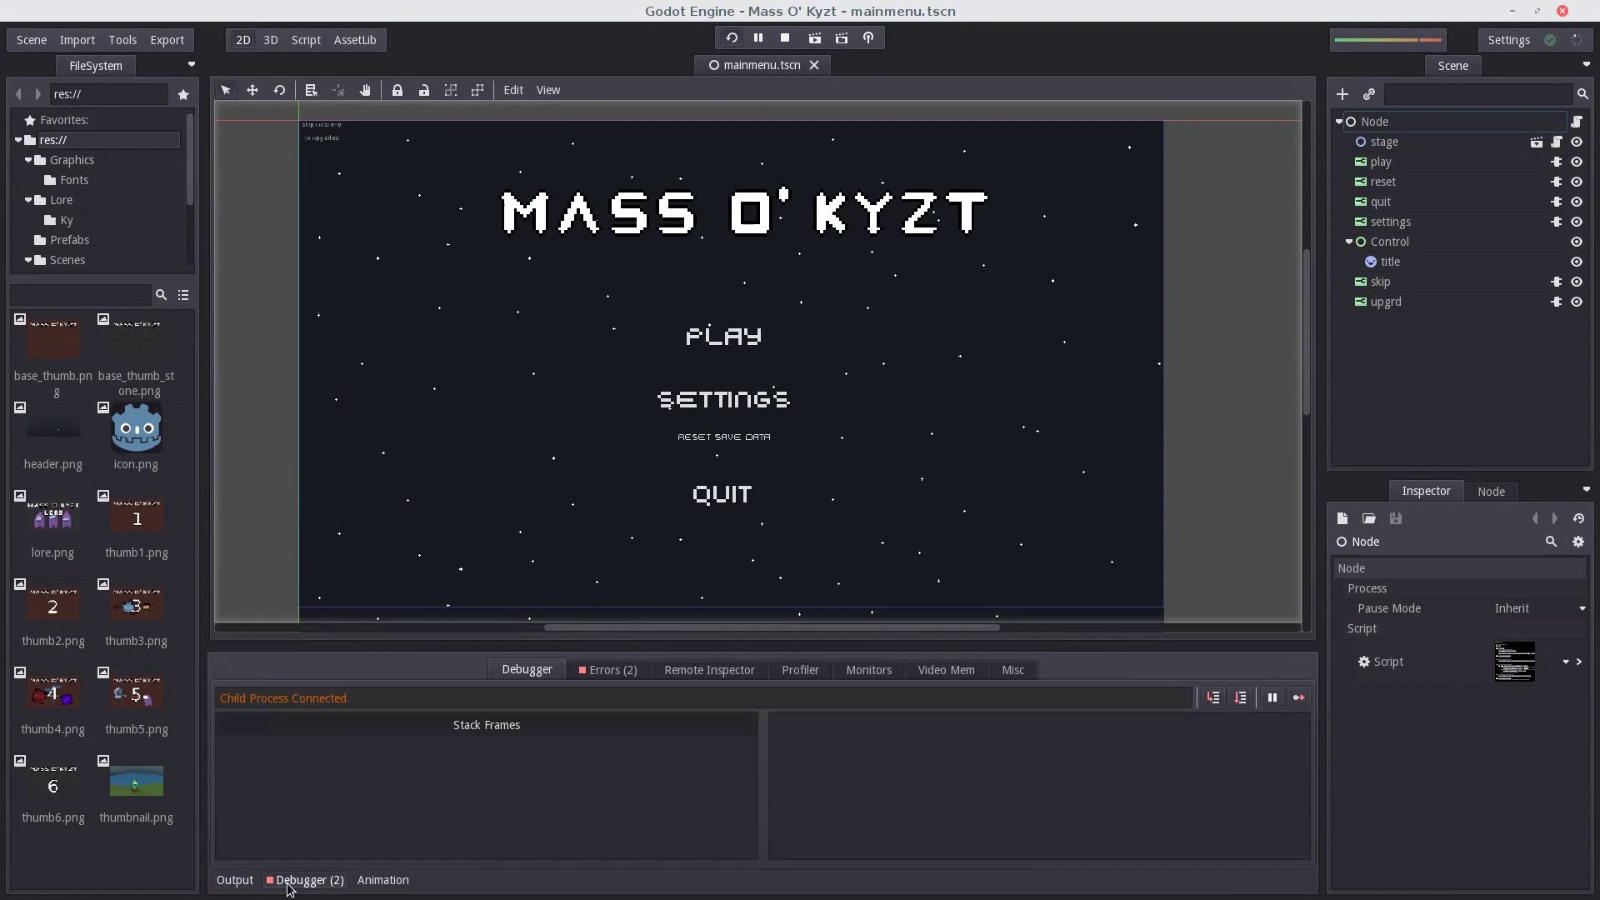
left_click(611, 672)
mouse_move(711, 741)
left_mouse_down()
mouse_move(942, 750)
mouse_move(848, 755)
left_mouse_up()
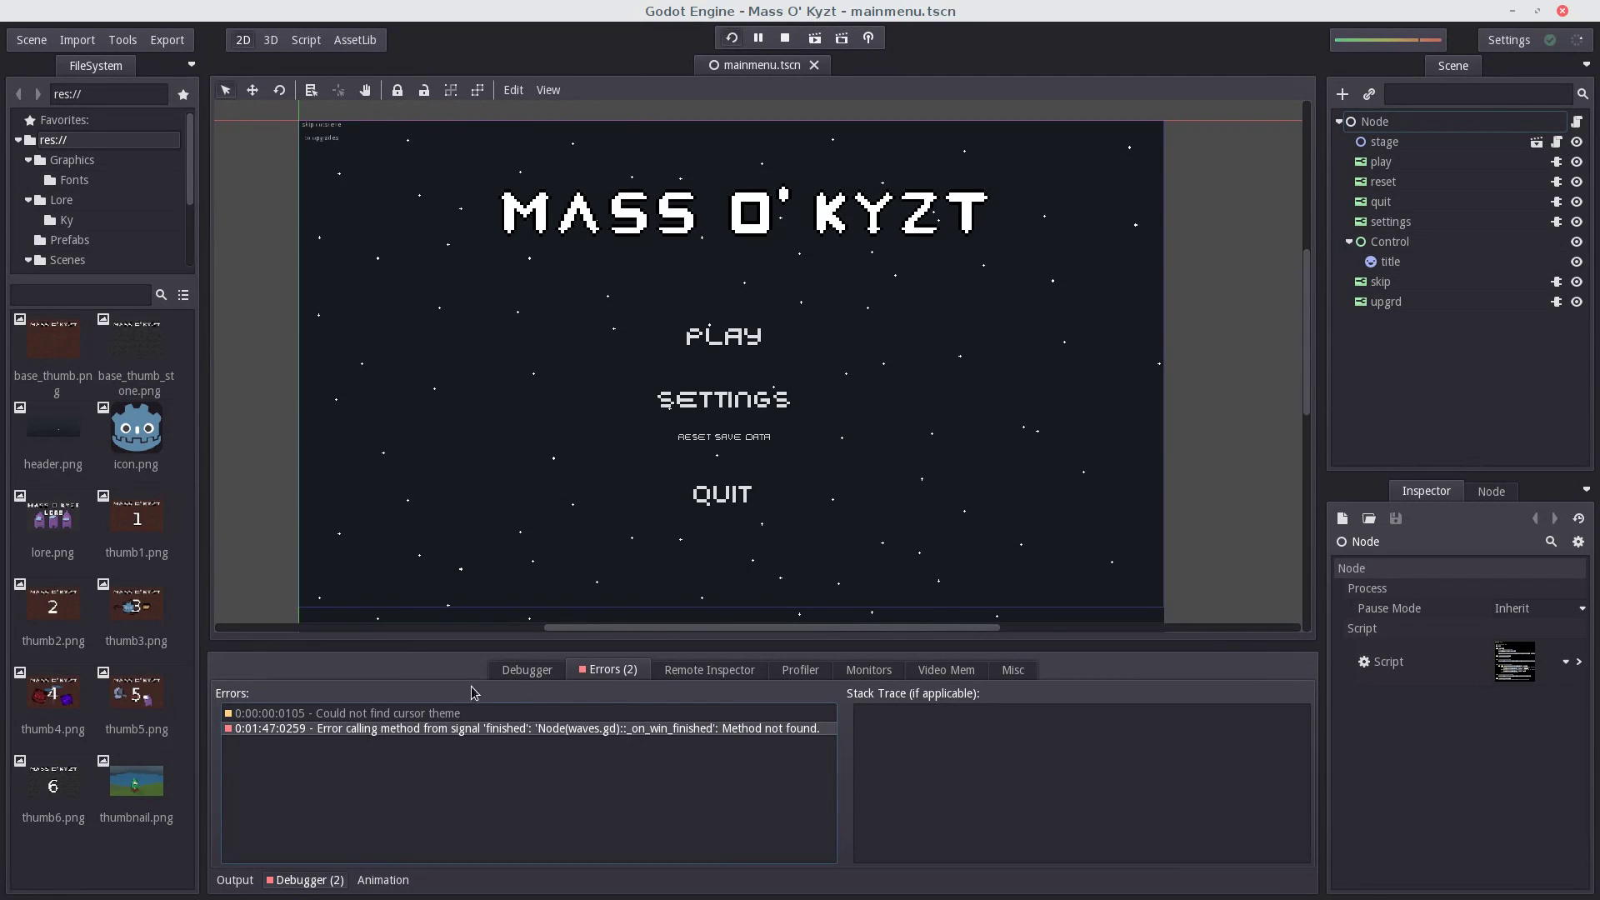
mouse_move(686, 731)
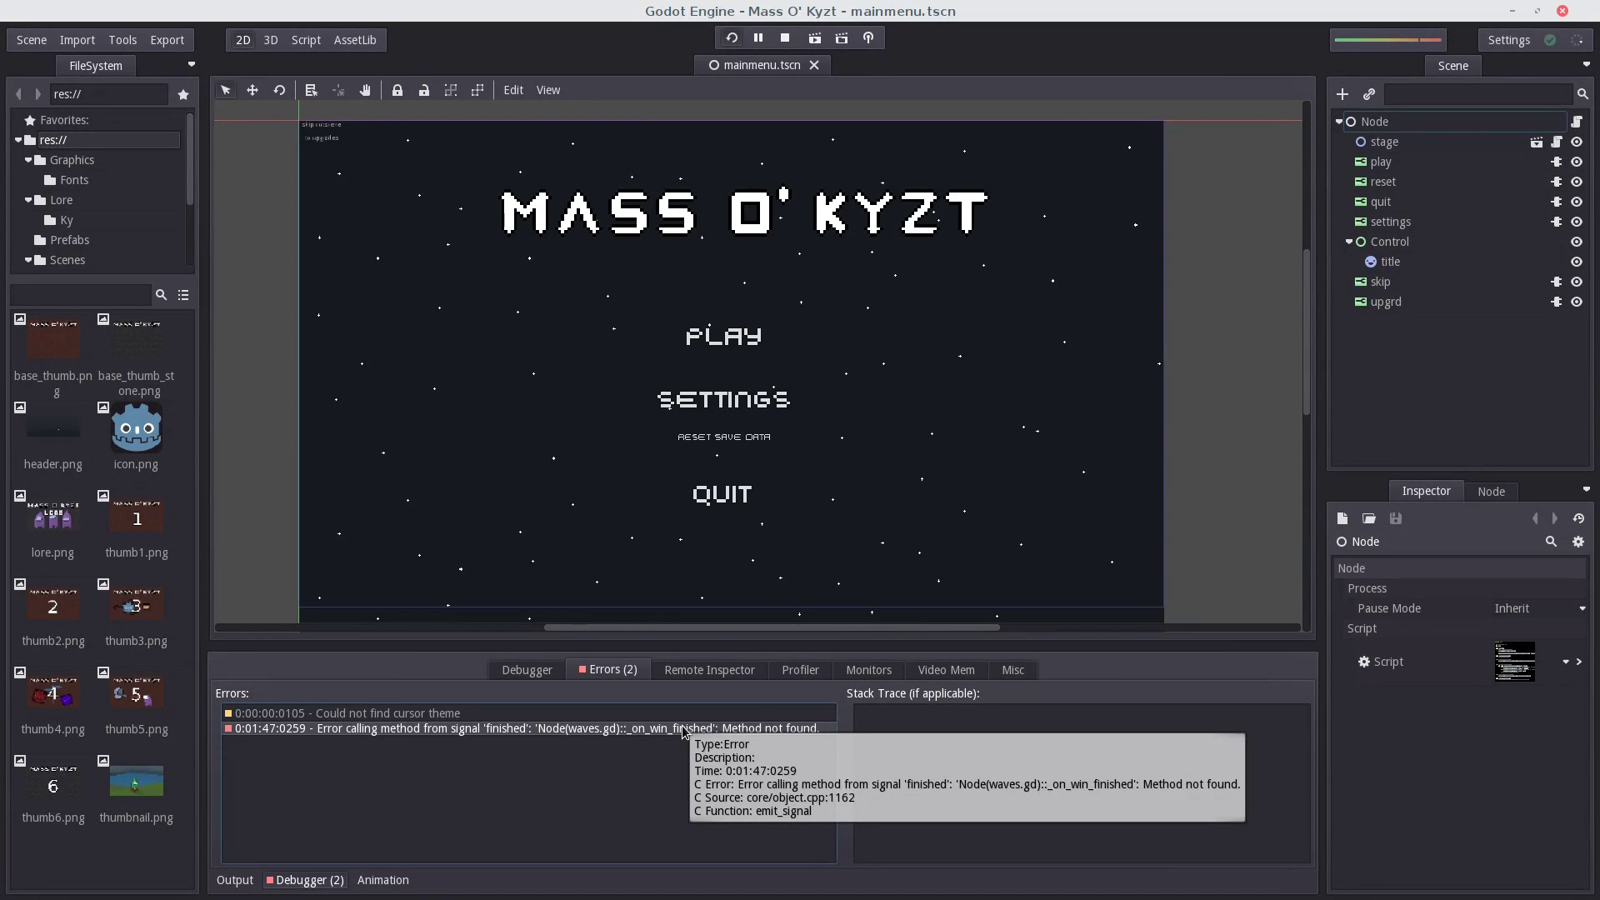
left_click(685, 730)
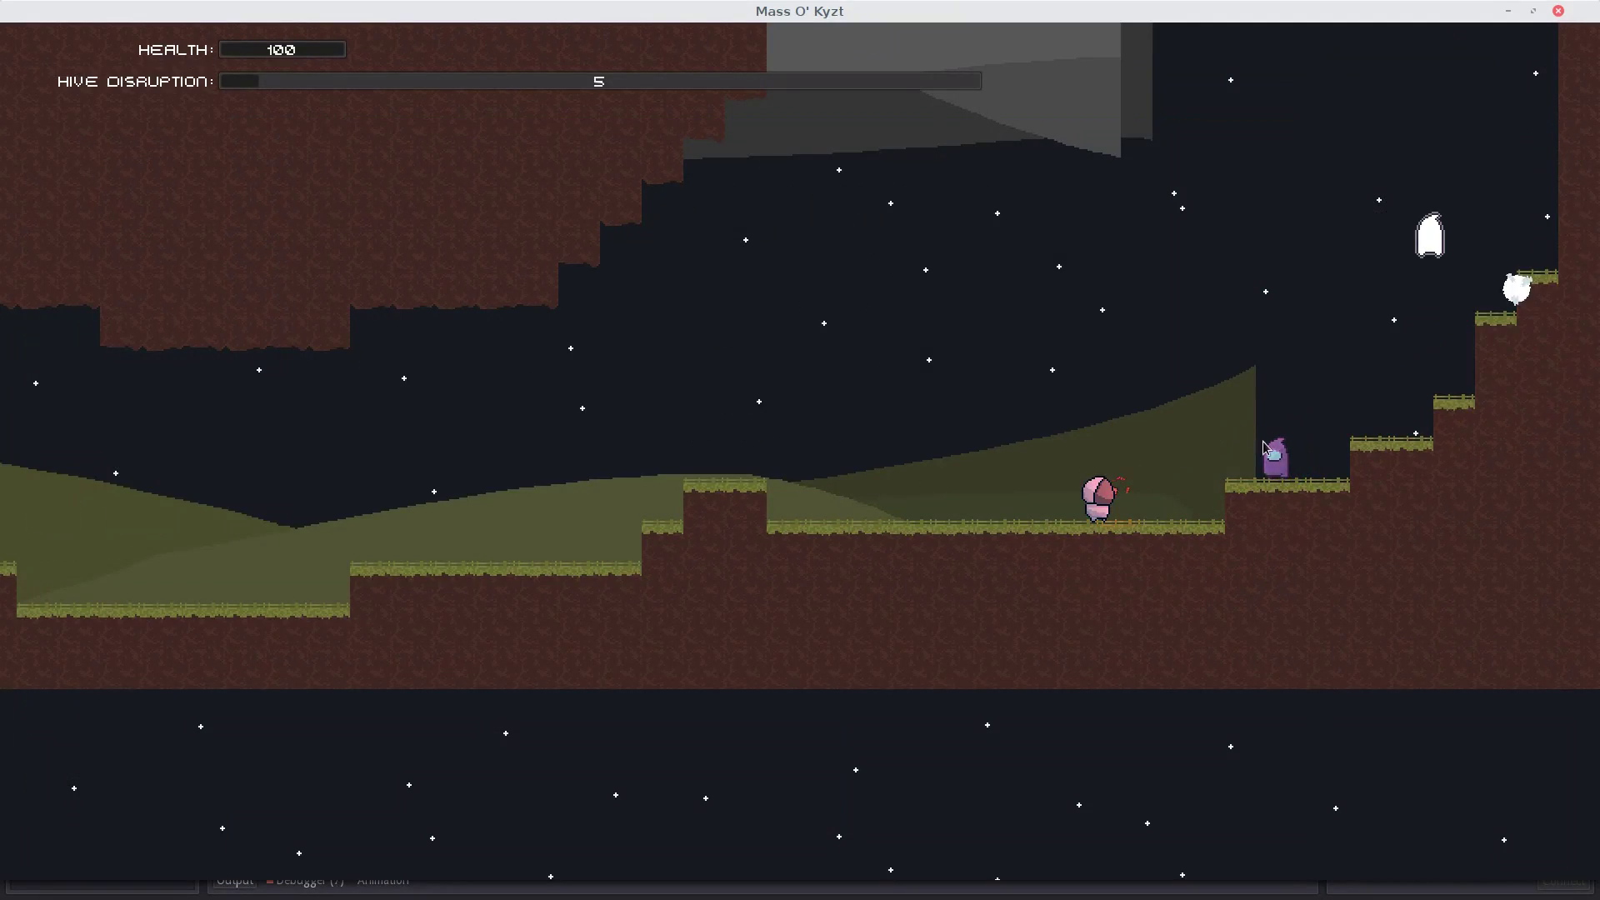
Step: Pause the windowed game, toggle the fullscreen setting, and return to the main menu
key("Escape")
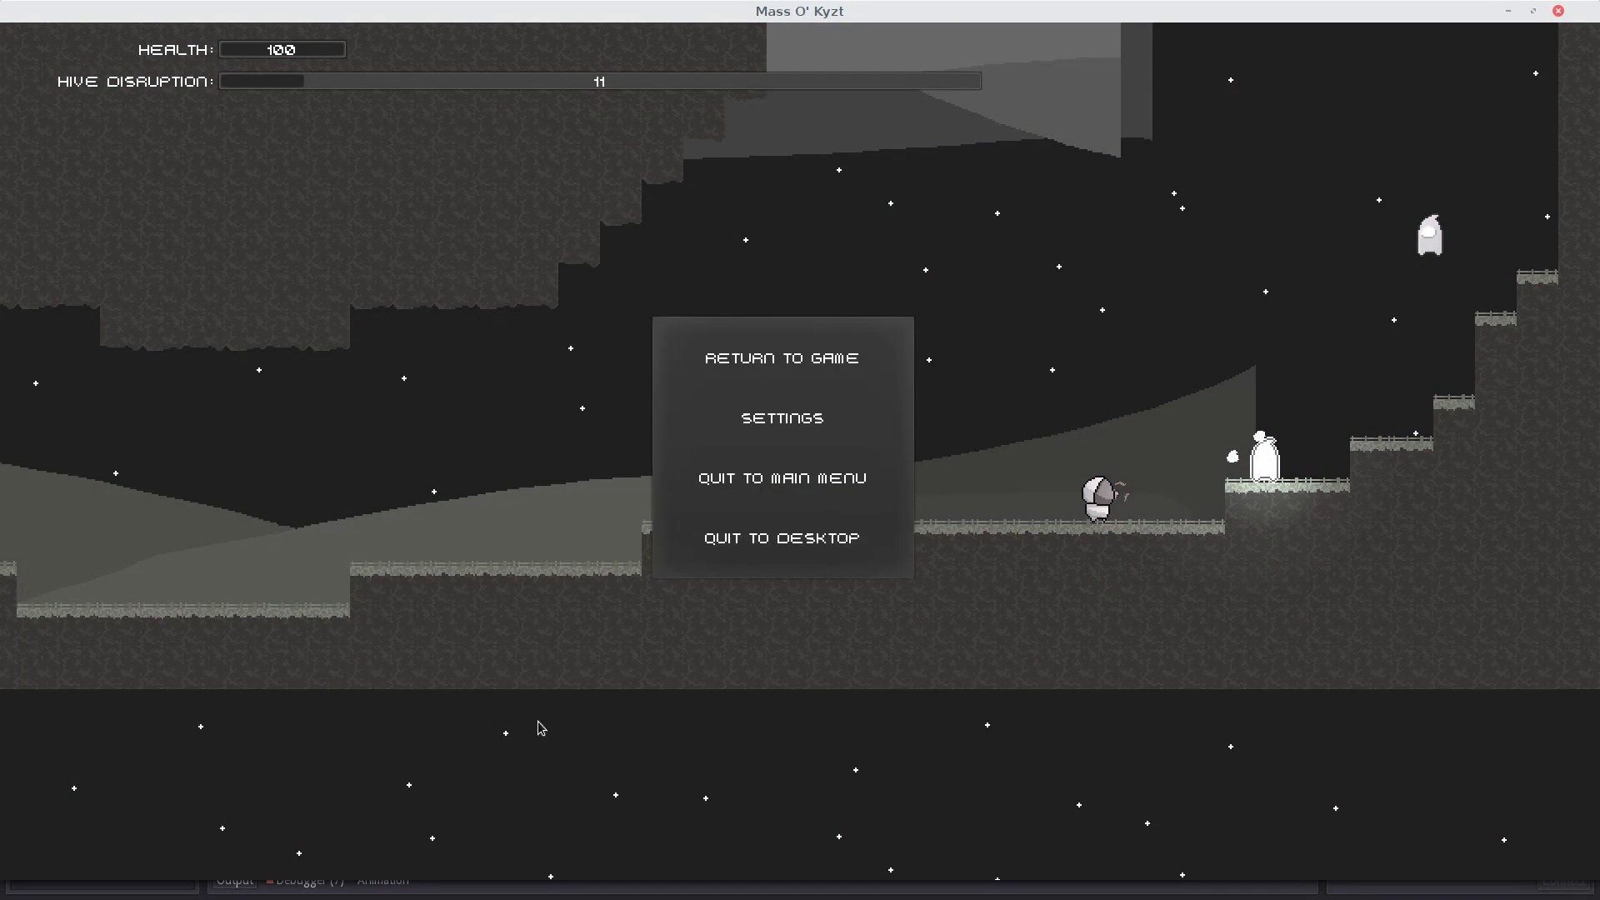
left_click(842, 408)
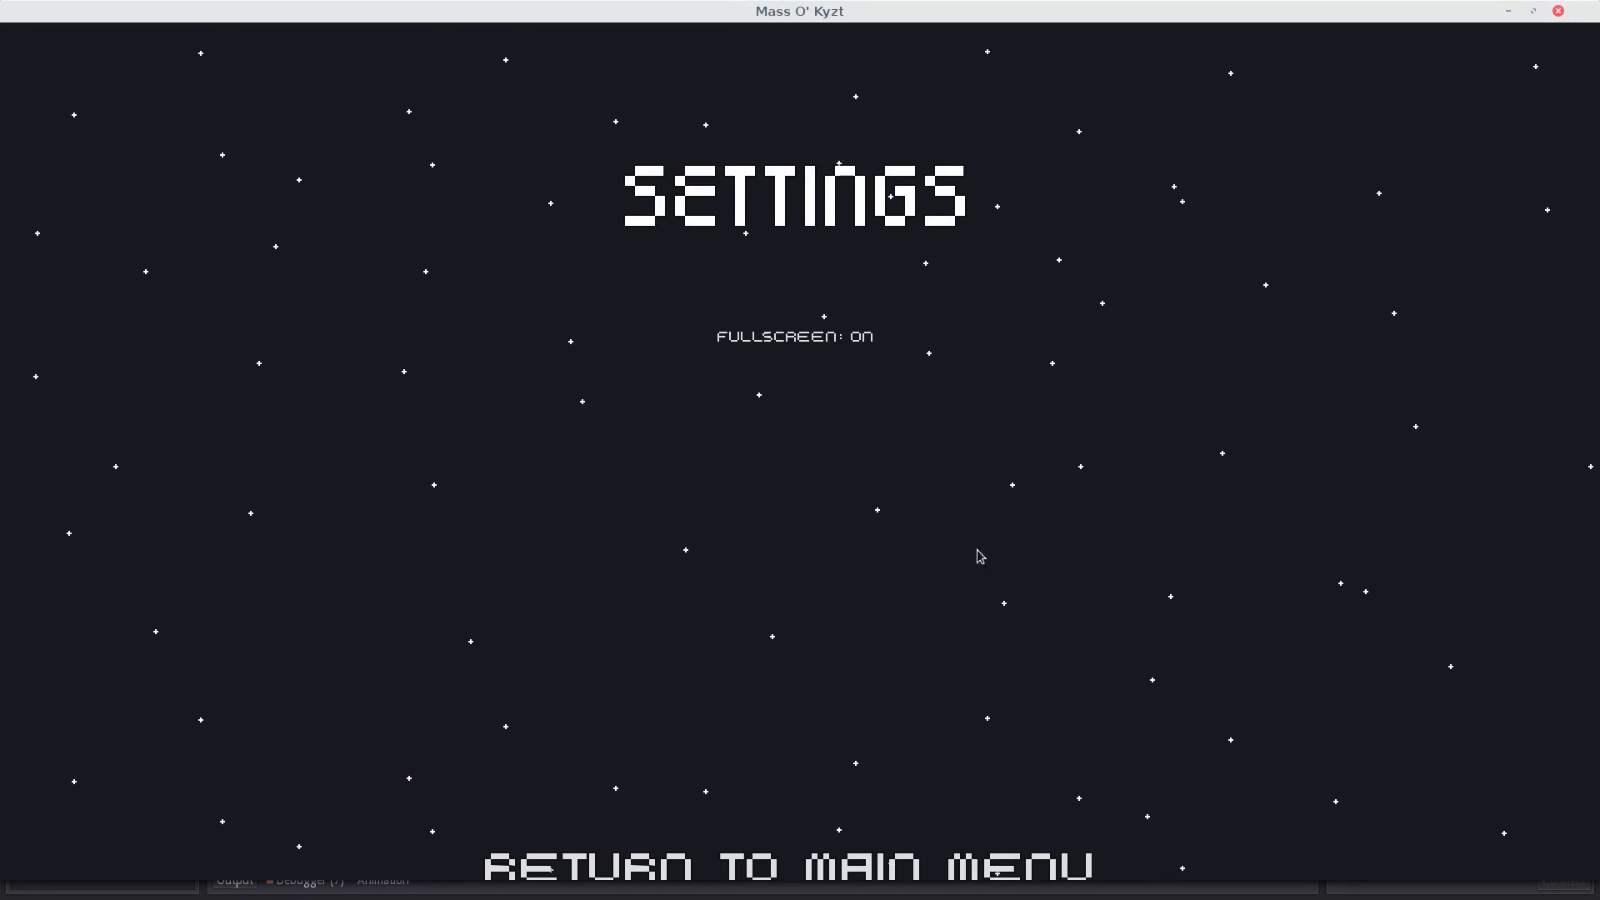
left_click(834, 334)
left_click(898, 834)
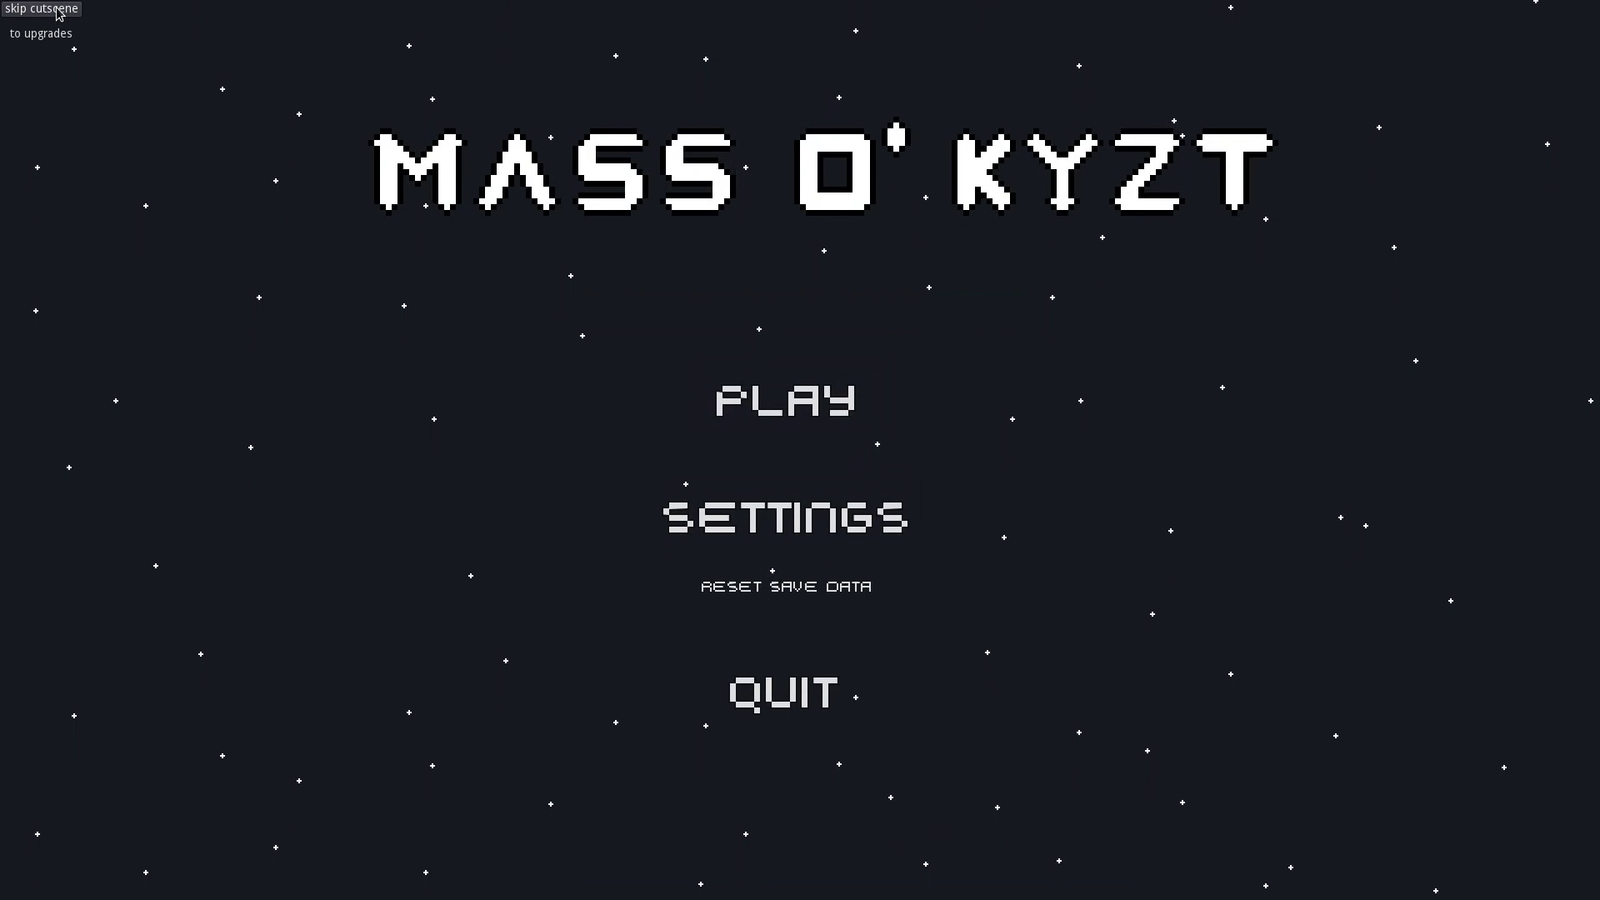
Step: Start a new game, shoot toward the wall, and turn to jump and fire across the raised blocks
left_click(786, 401)
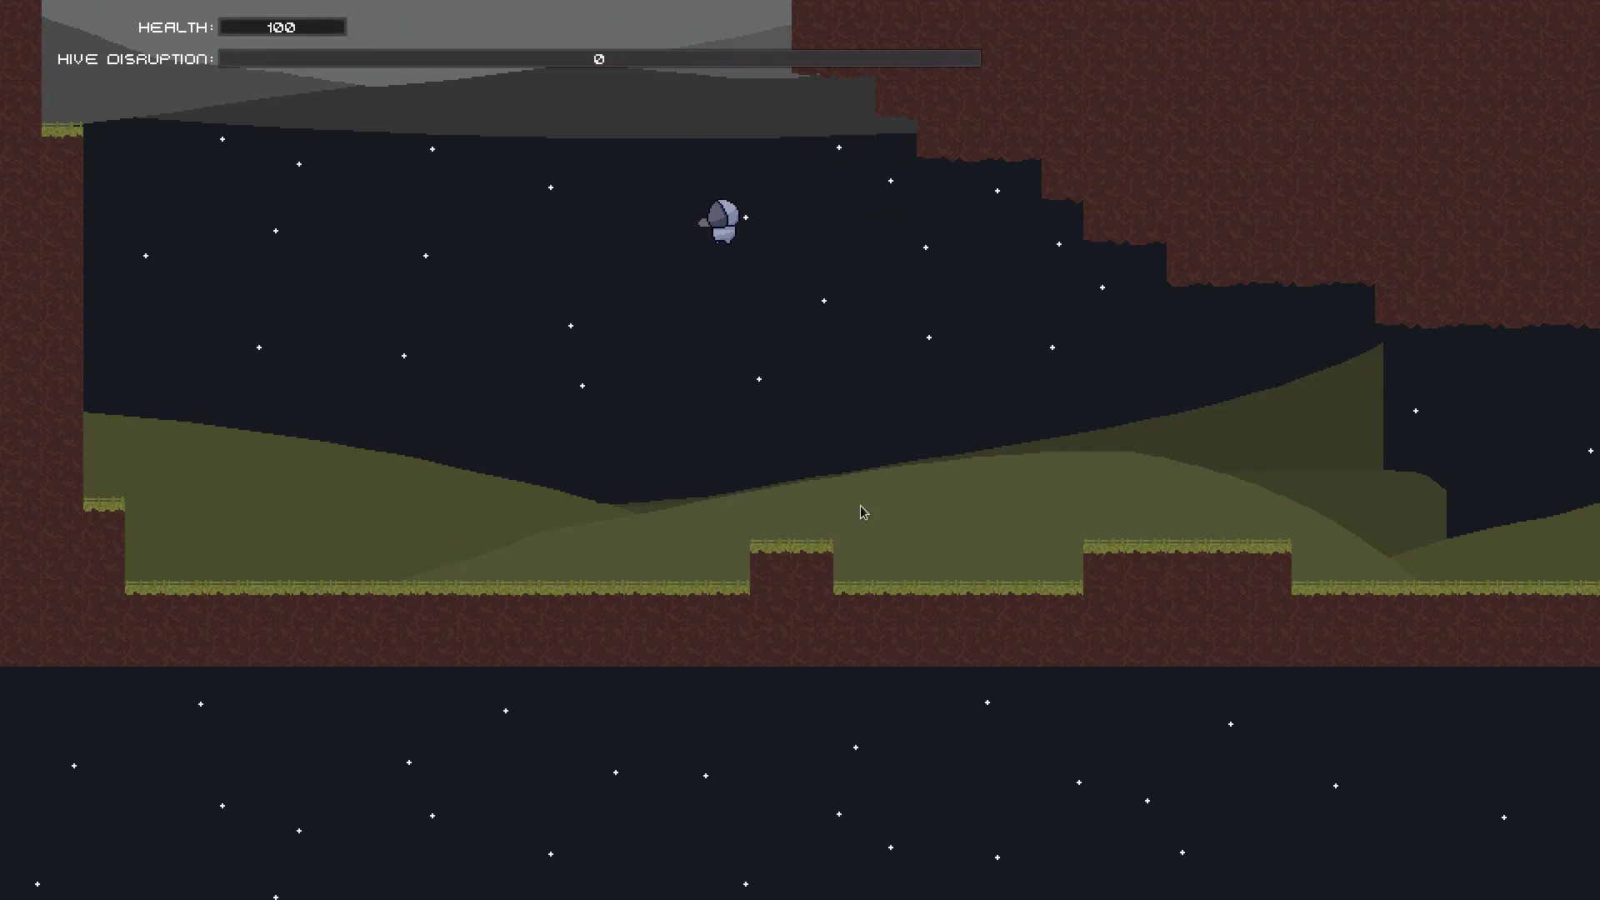
key("a")
left_click(202, 548)
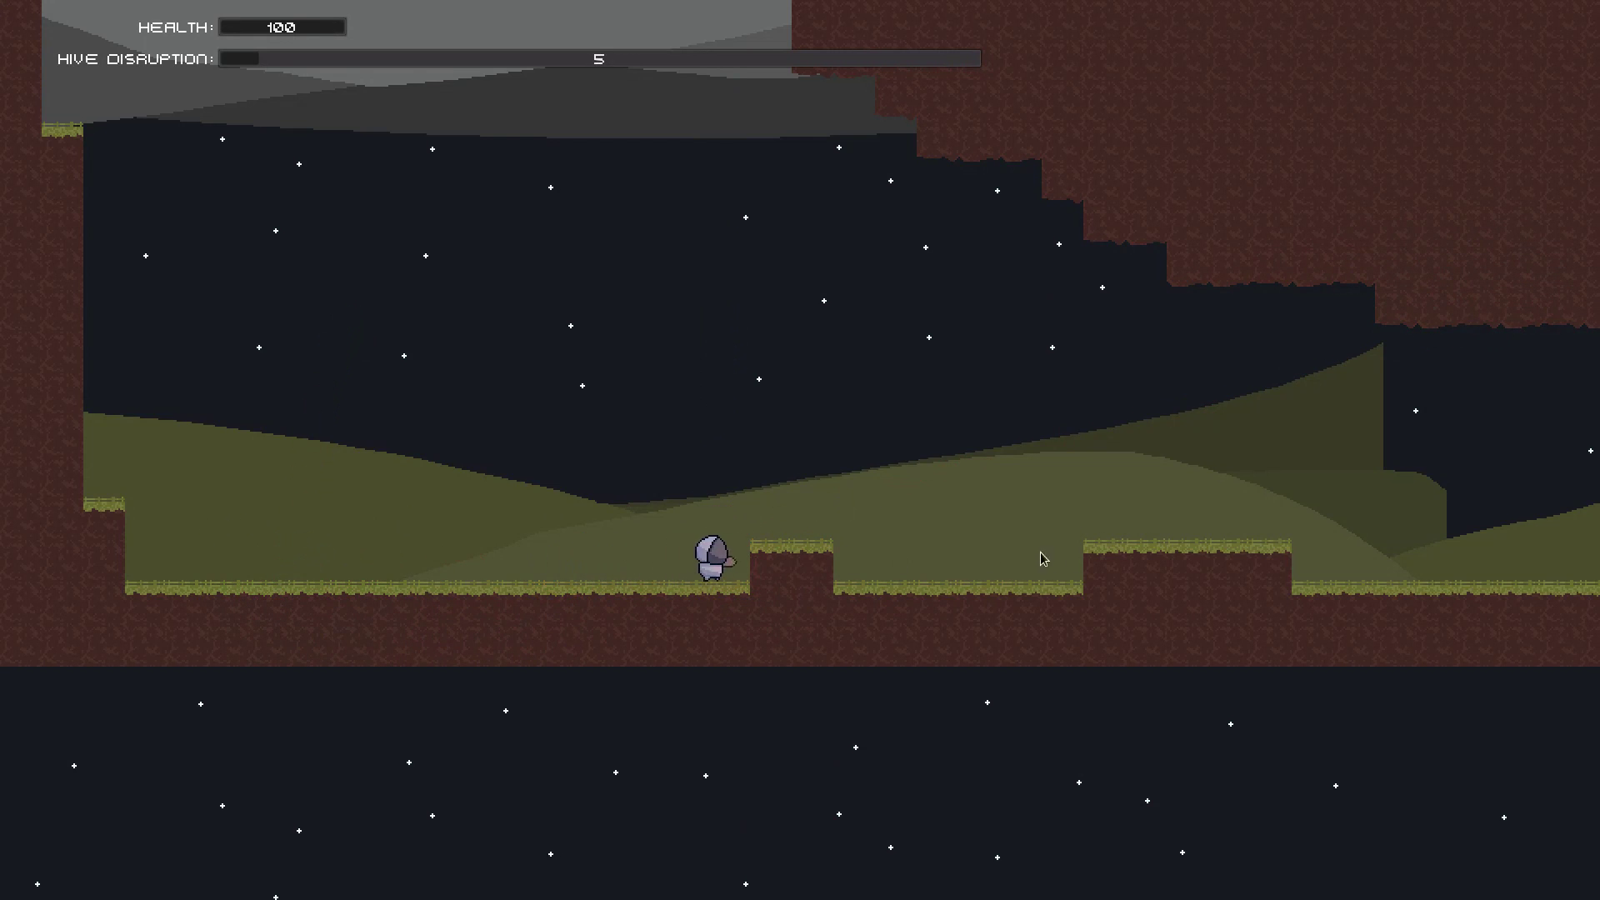
key("d")
left_click(1143, 424)
key("space")
left_click(1152, 498)
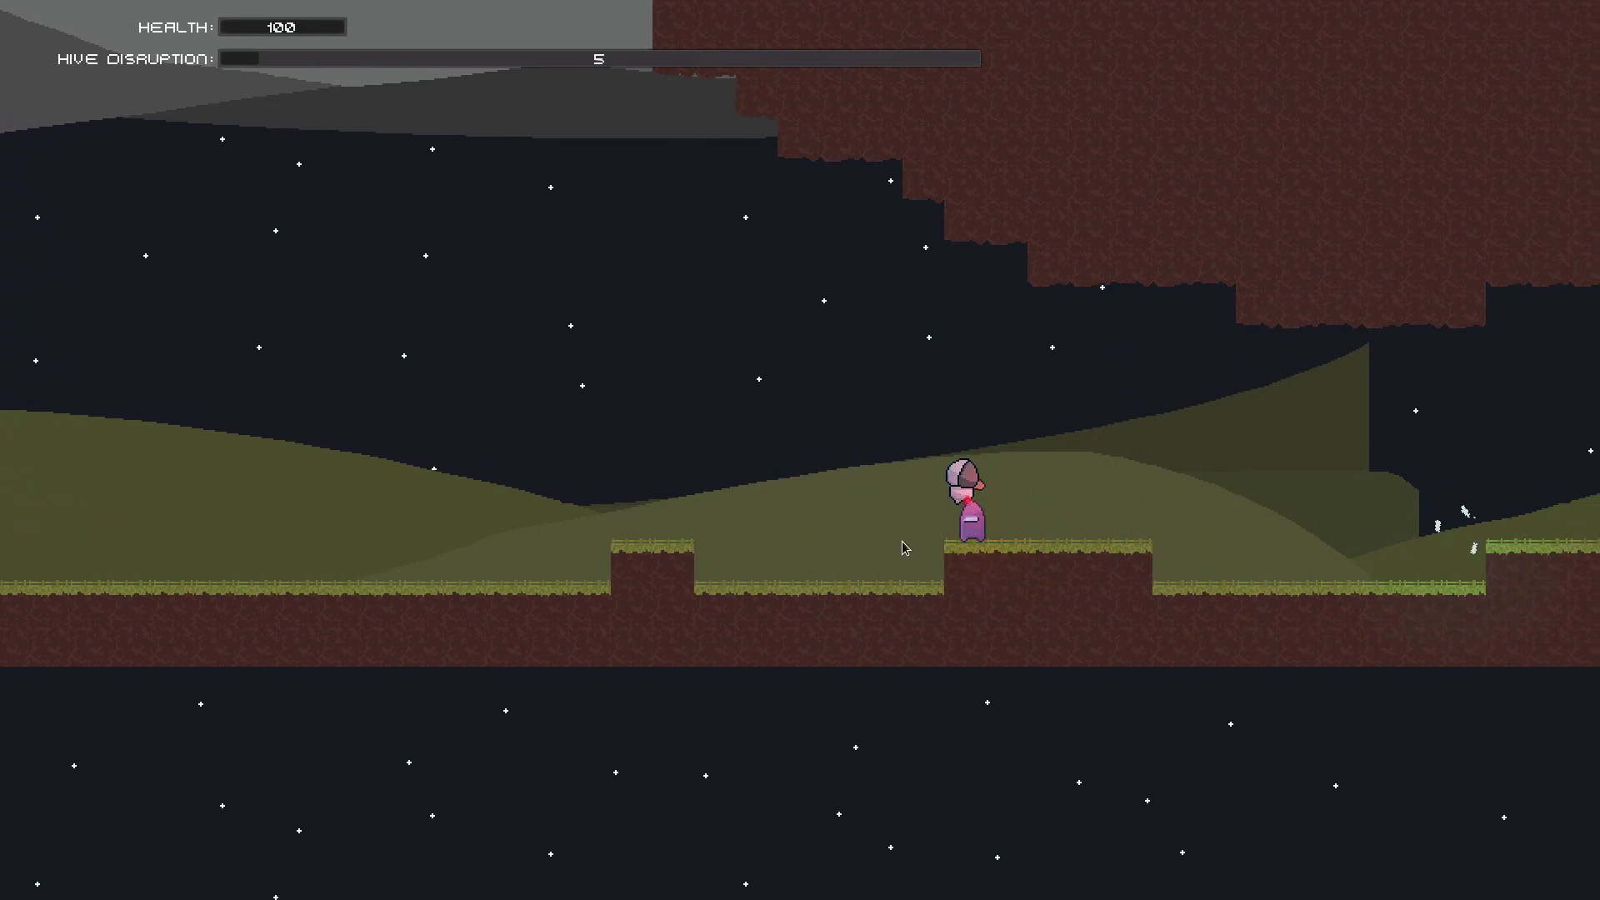
Step: Fall back from the wide raised block while shooting the nearby aliens and those on the lower ground
left_click(902, 542)
left_click(786, 357)
key("a")
key("space")
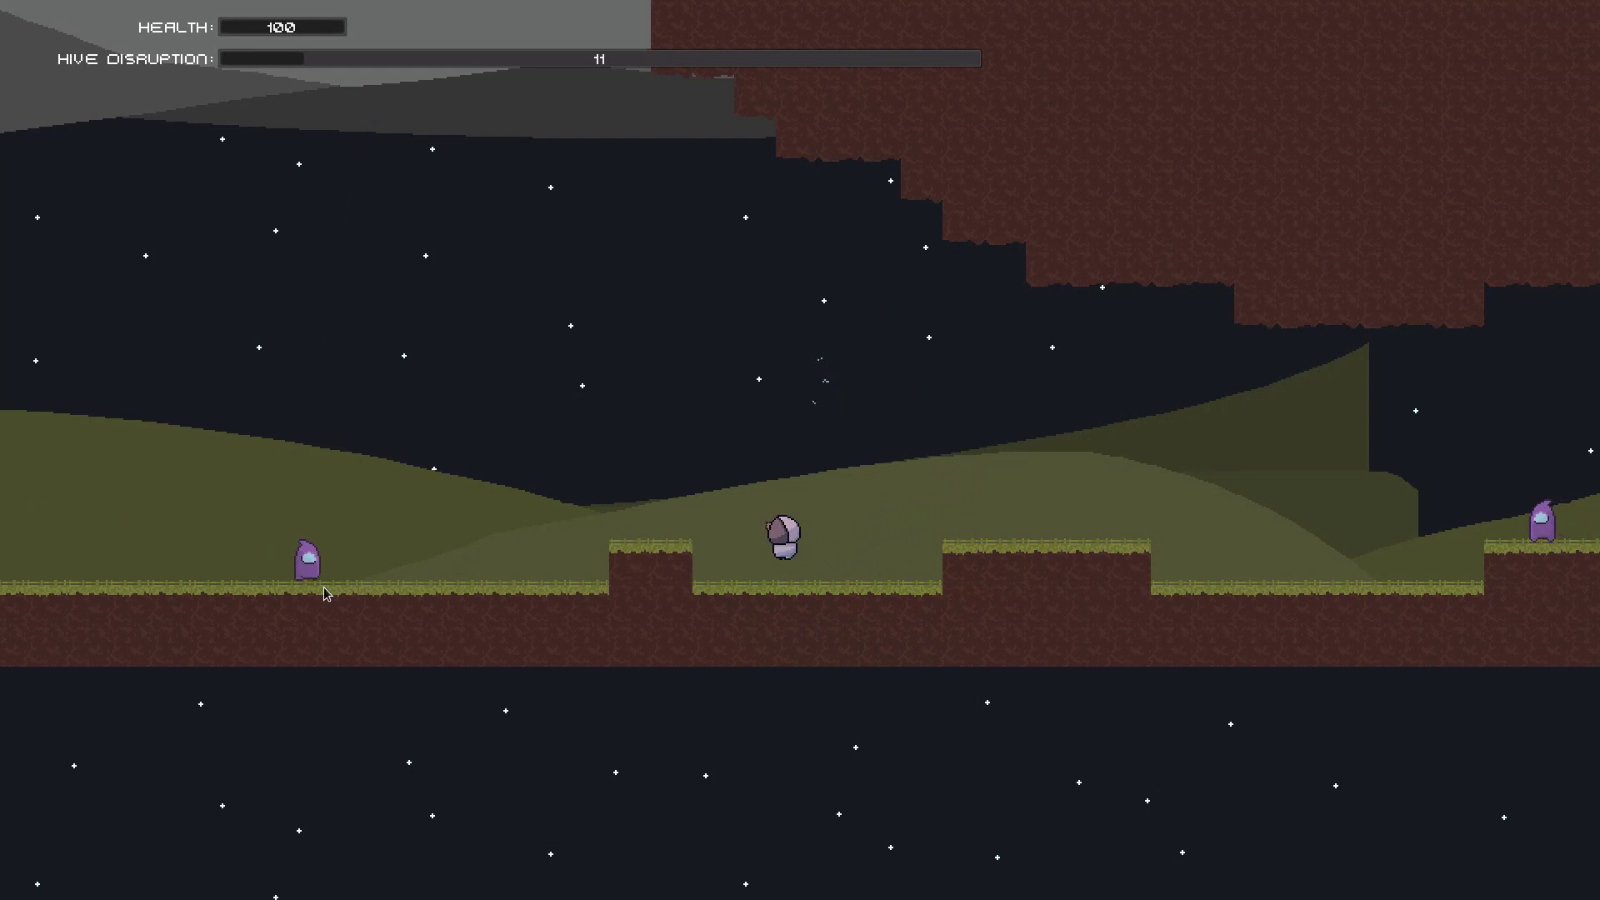
left_click(427, 602)
key("d")
left_click(432, 600)
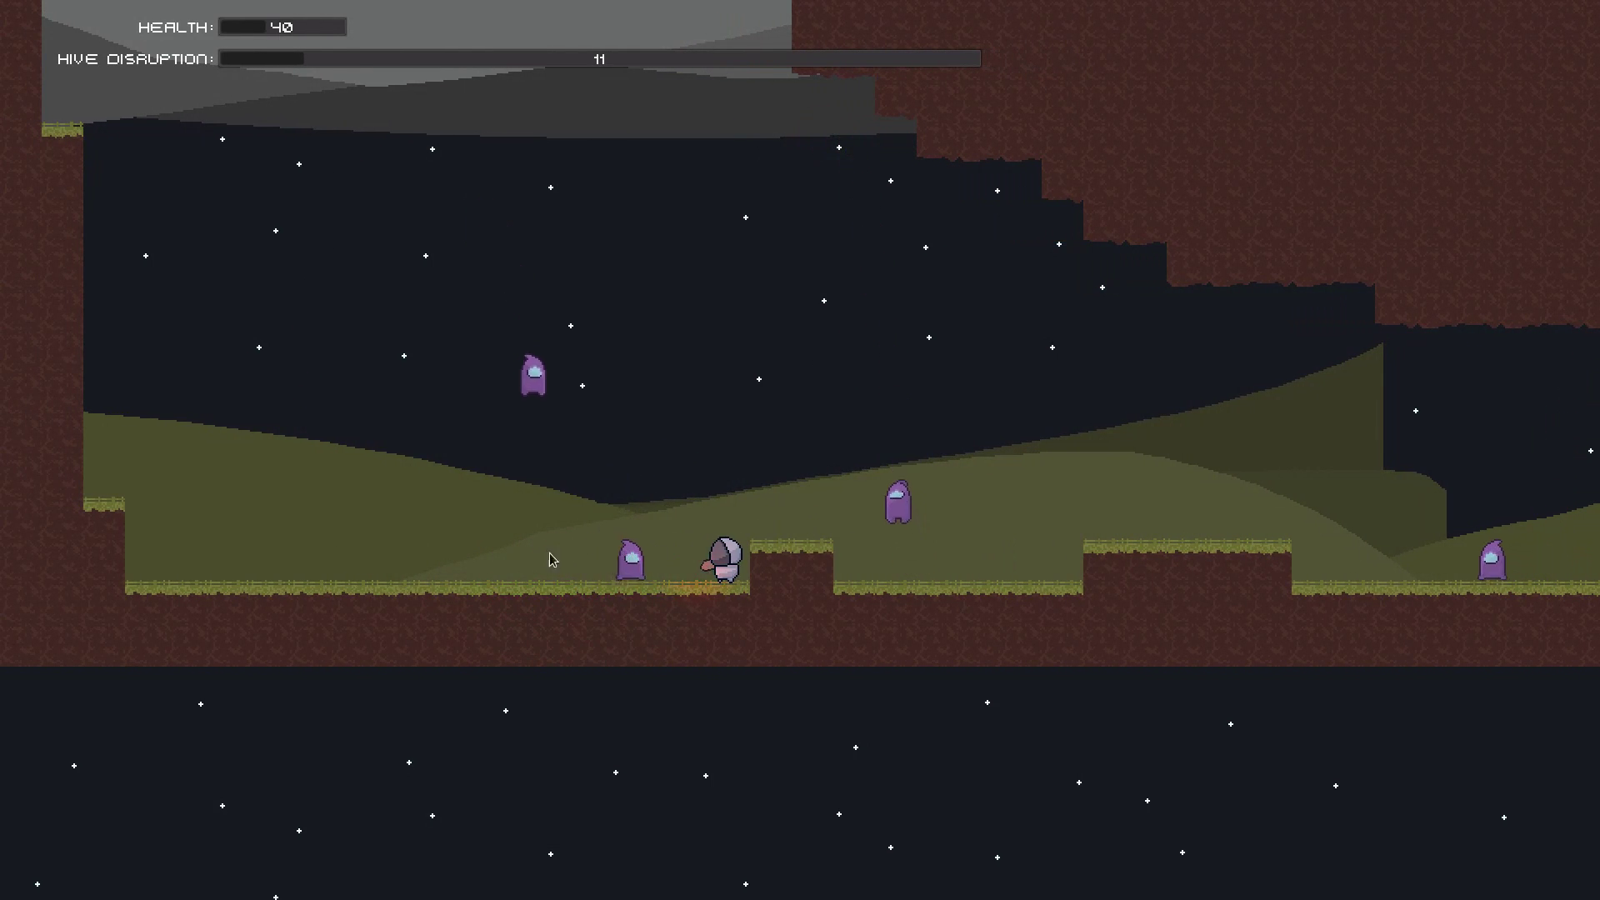
Step: Shoot the aliens beside the small raised block, jump onto it, and fire at those on the wide block
left_click(542, 555)
key("a")
left_click(900, 493)
key("d")
key("space")
left_click(1063, 518)
left_click(1125, 506)
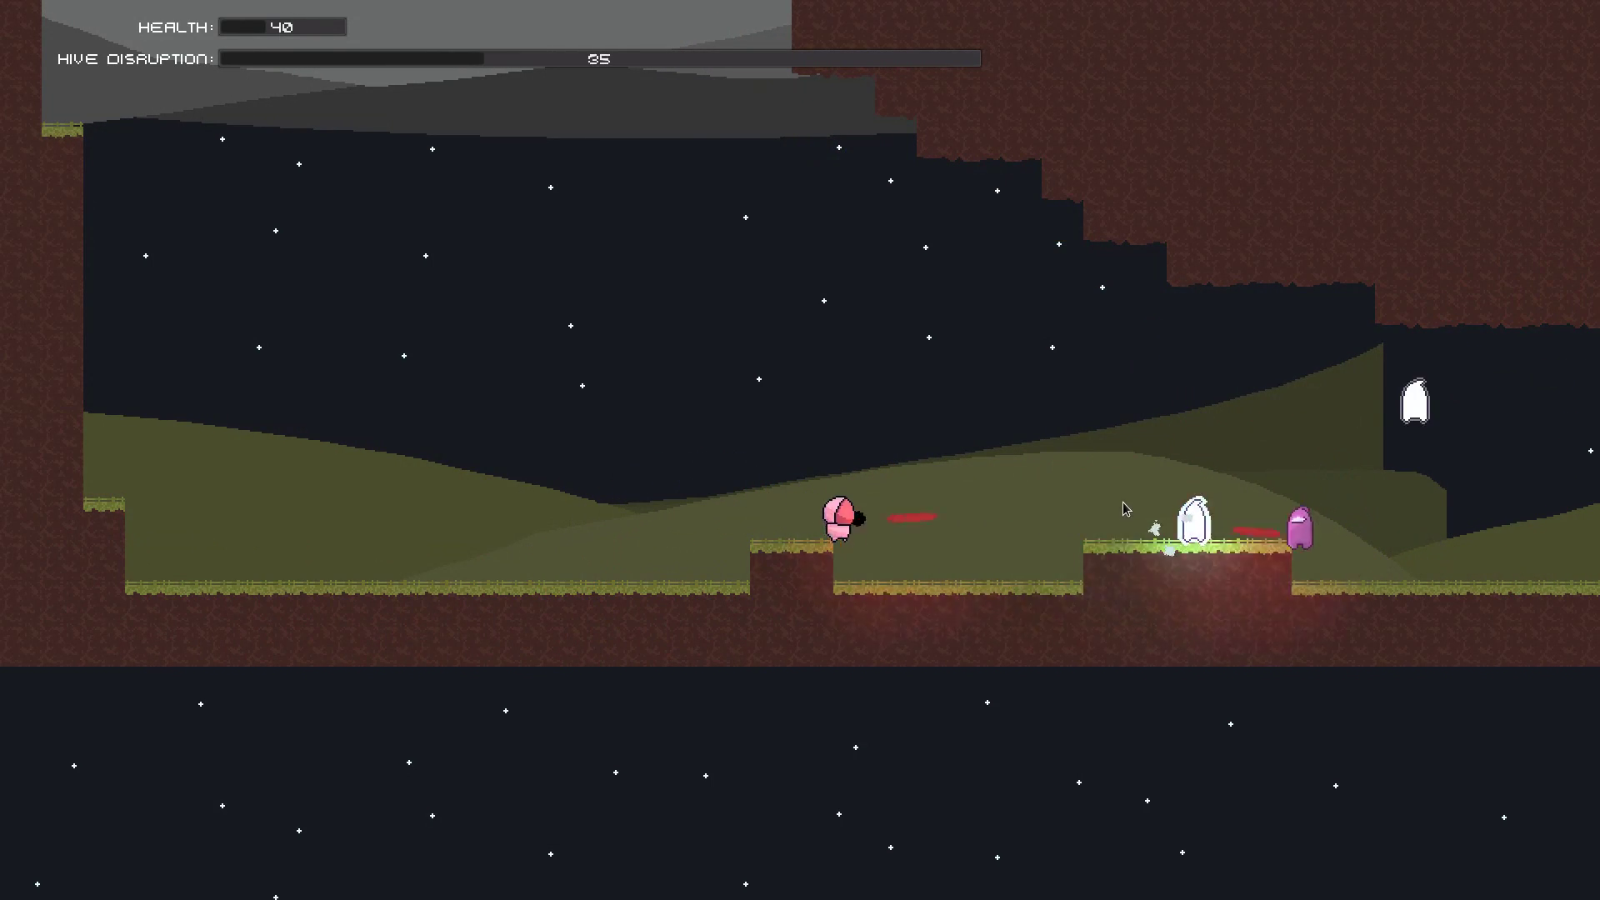
Step: Jump across to the wide raised block and shoot the aliens on and around it
key("space")
left_click(1104, 557)
key("a")
left_click(983, 494)
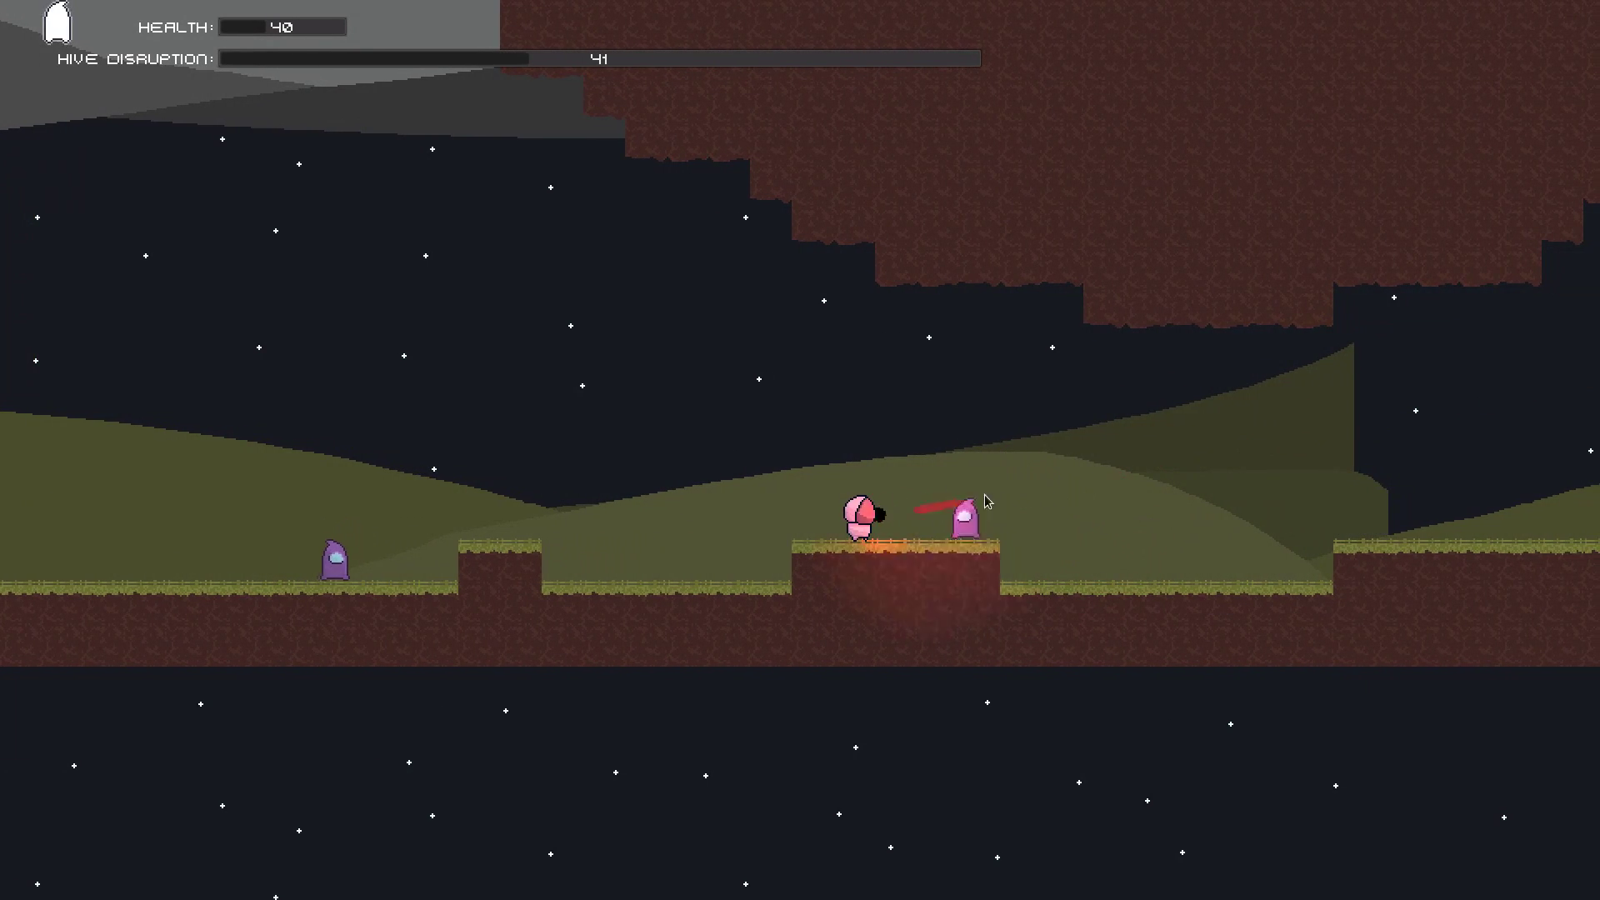
key("space")
key("d")
Step: Turn back and jump toward the small block while shooting the aliens on the low ground behind it
left_click(466, 541)
left_click(388, 496)
key("a")
key("space")
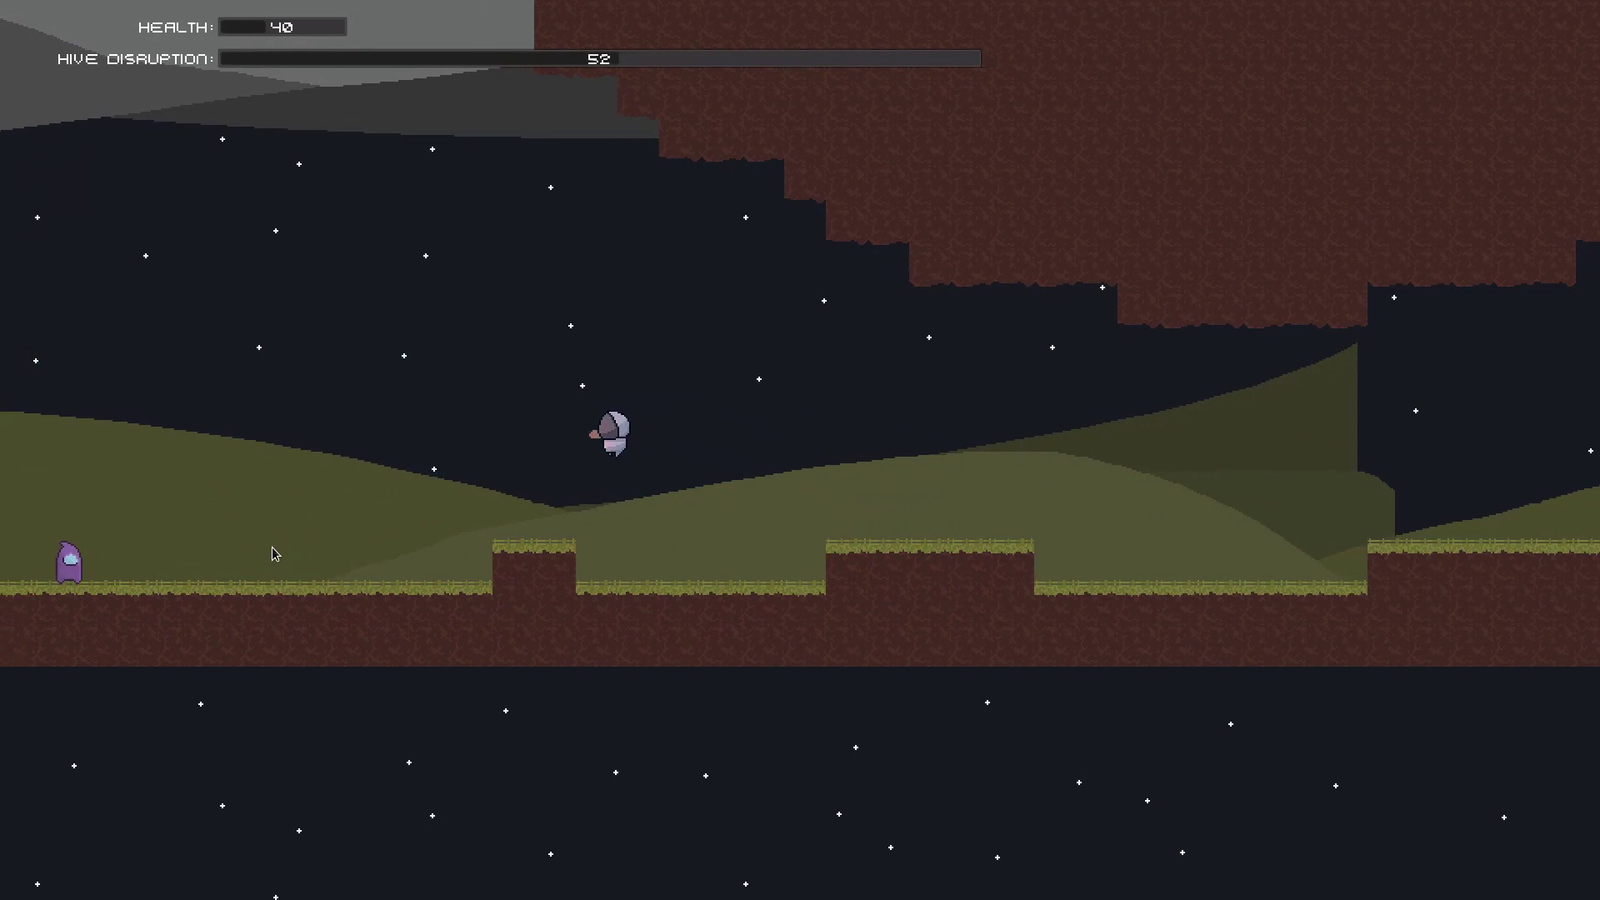
left_click(277, 554)
left_click(287, 550)
left_click(304, 557)
Step: Return over the wide block and shoot the aliens approaching from the higher ground beyond it
key("d")
key("space")
left_click(1170, 507)
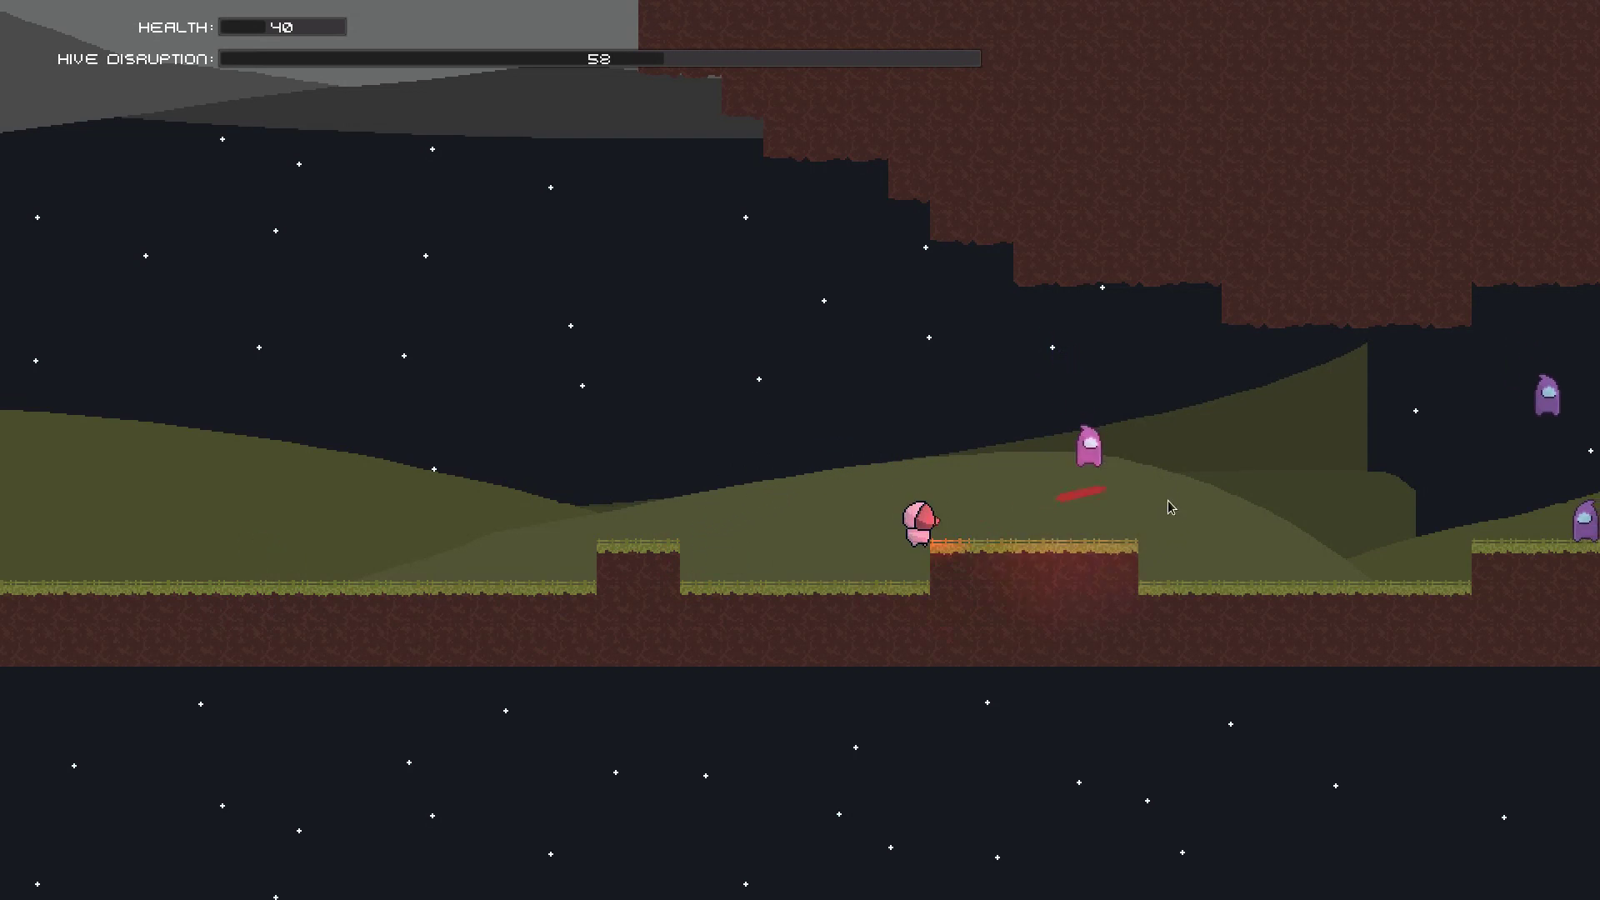
left_click(1225, 521)
key("d")
left_click(1333, 533)
left_click(1332, 525)
key("space")
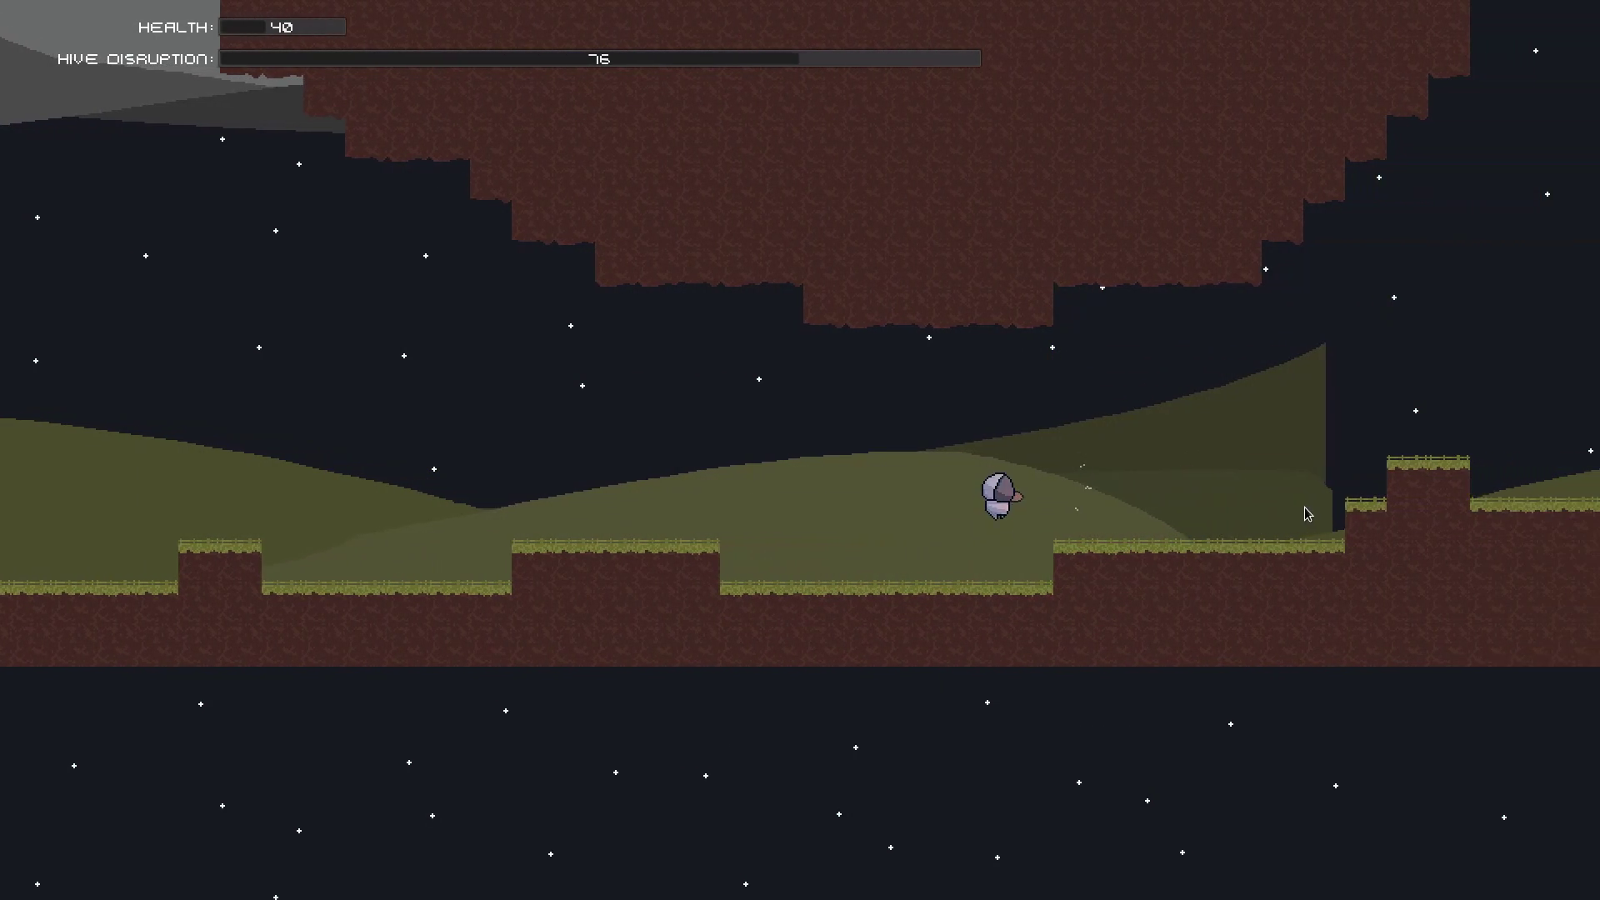
Step: Jump onward to the foot of the stepped slope and shoot at the large red alien
key("d")
key("space")
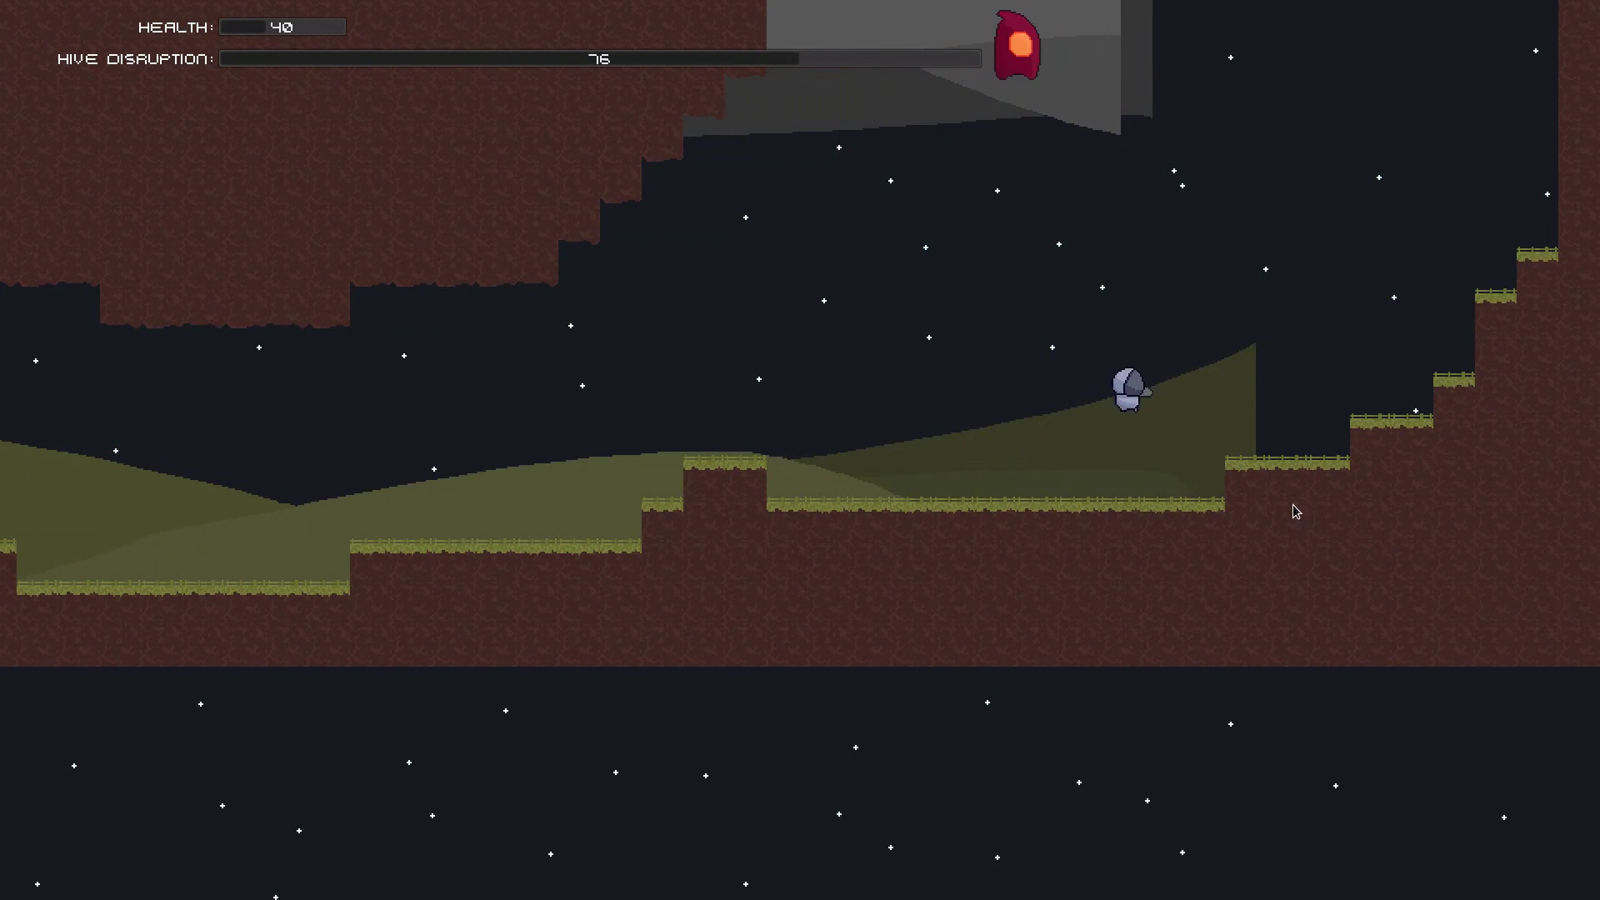
left_click(938, 462)
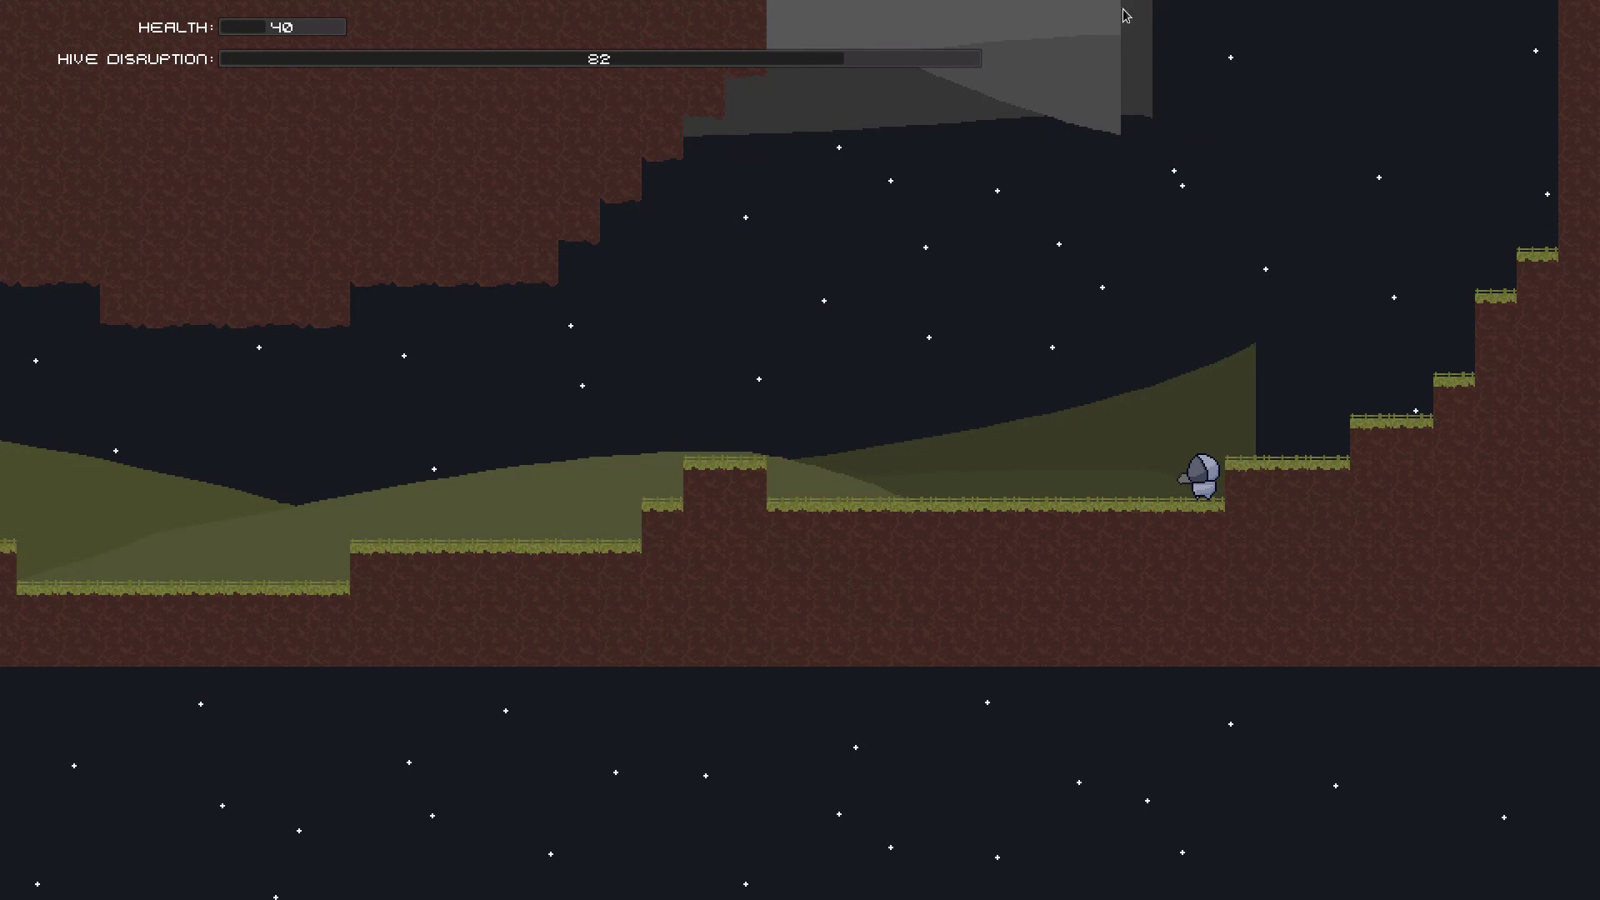
Step: Back away from the stepped slope and shoot the purple aliens following along the ground
key("a")
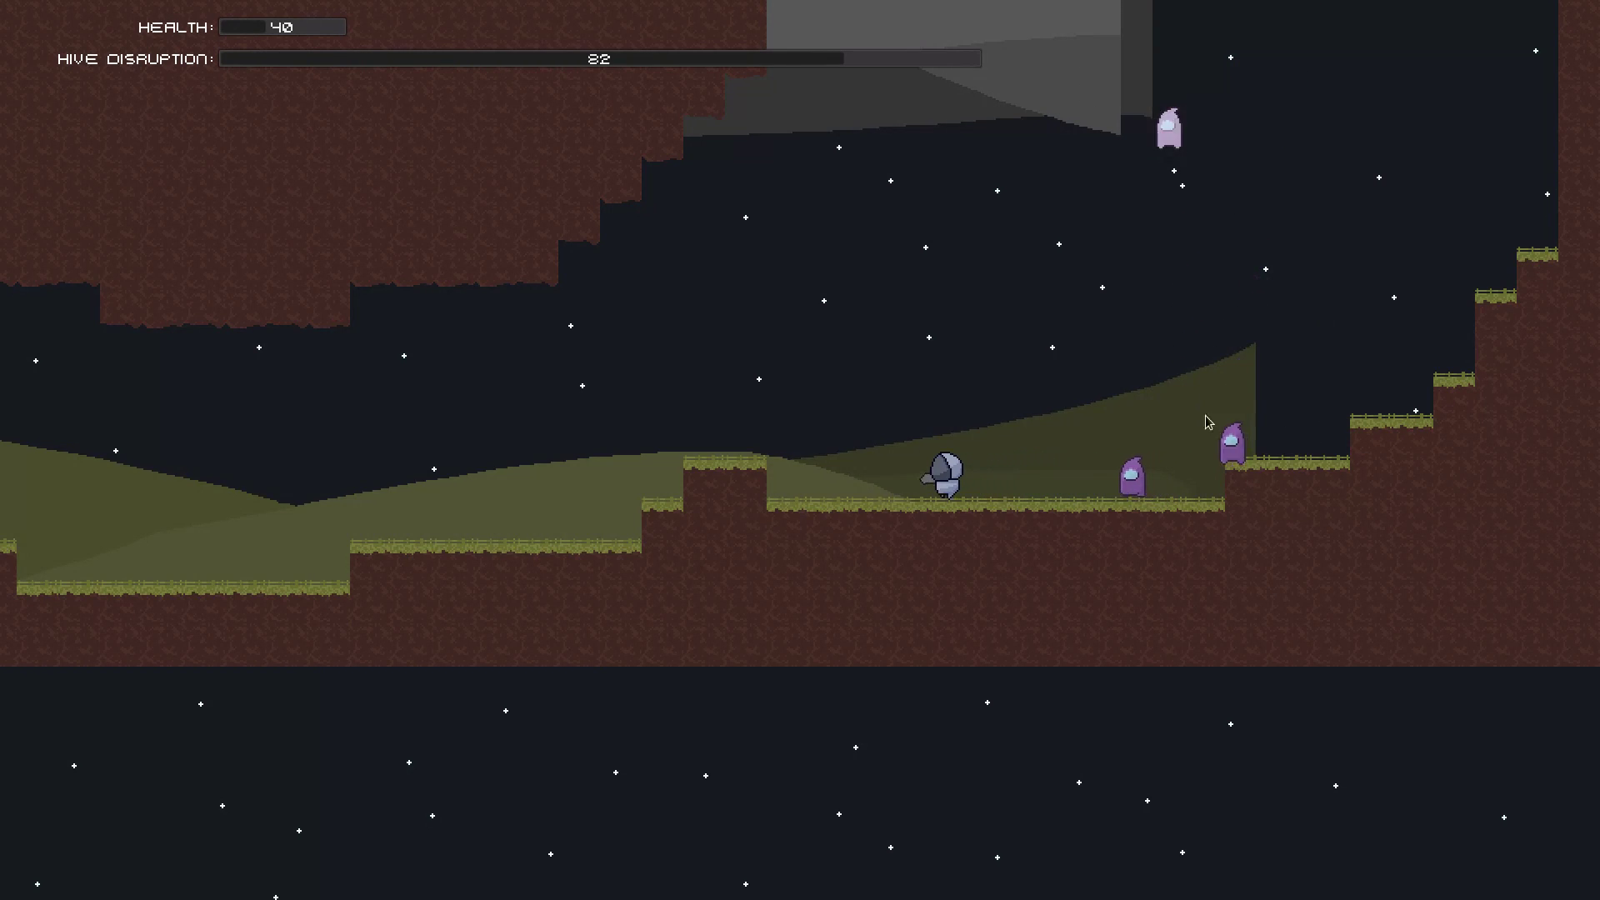
key("d")
left_click(1182, 486)
key("a")
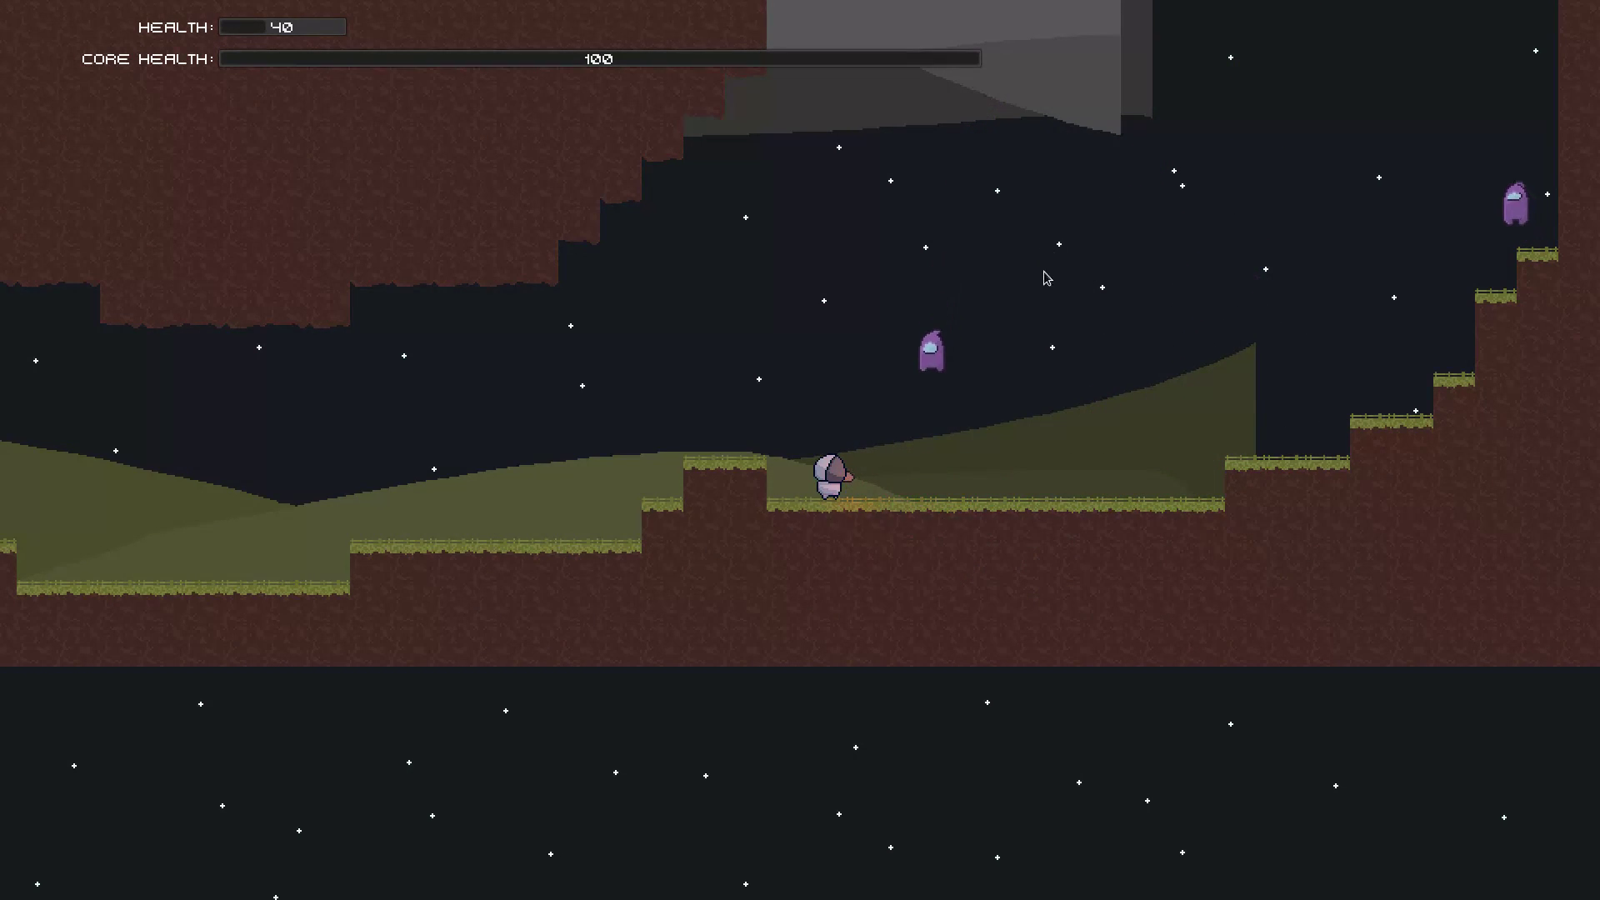
Step: Retreat toward the raised block, and turn around to fire at the aliens descending the stepped slope
key("a")
key("d")
left_click(1332, 367)
left_click(1376, 317)
left_click(1381, 342)
Step: Pause and resume the game several times to test the pause menu during combat
key("Escape")
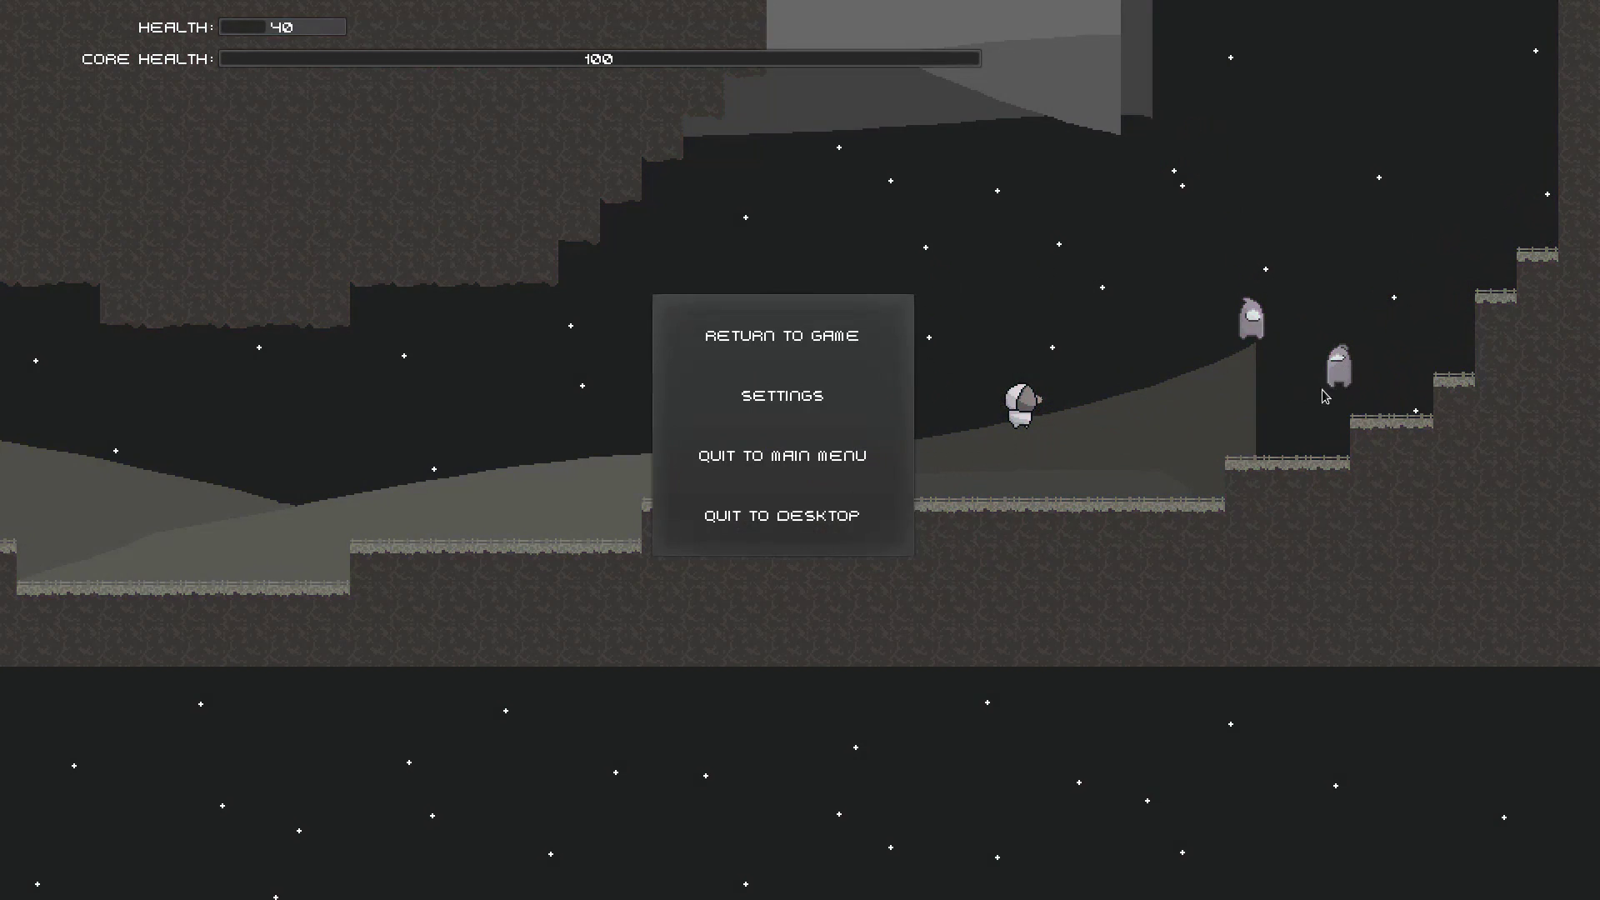
key("Escape")
key("Escape")
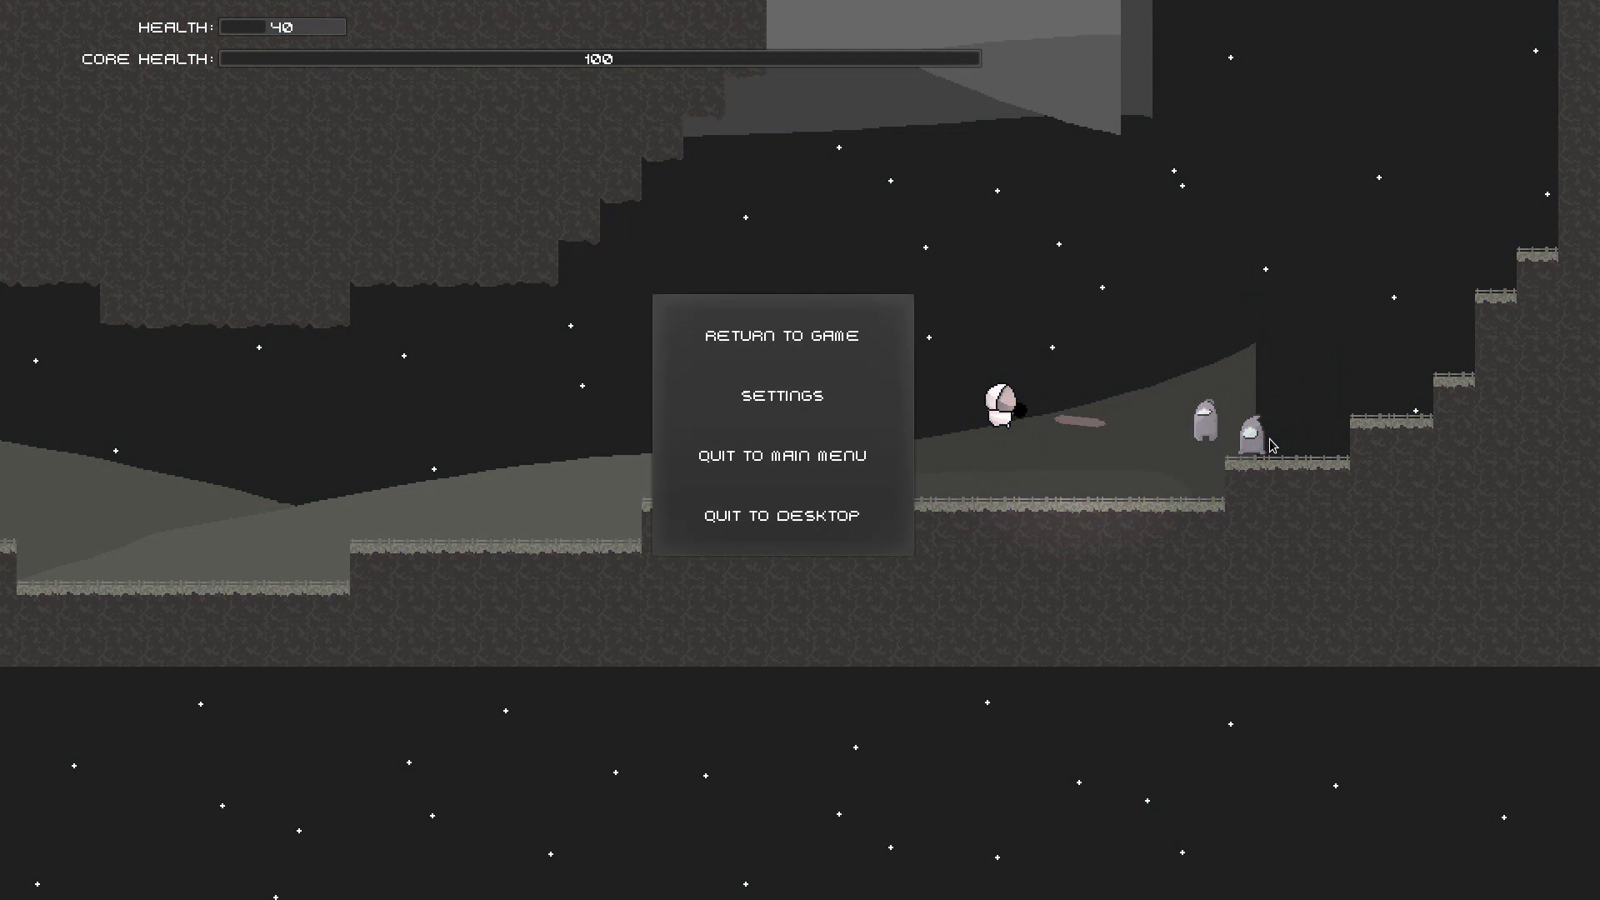
key("Escape")
key("Escape")
key("Escape")
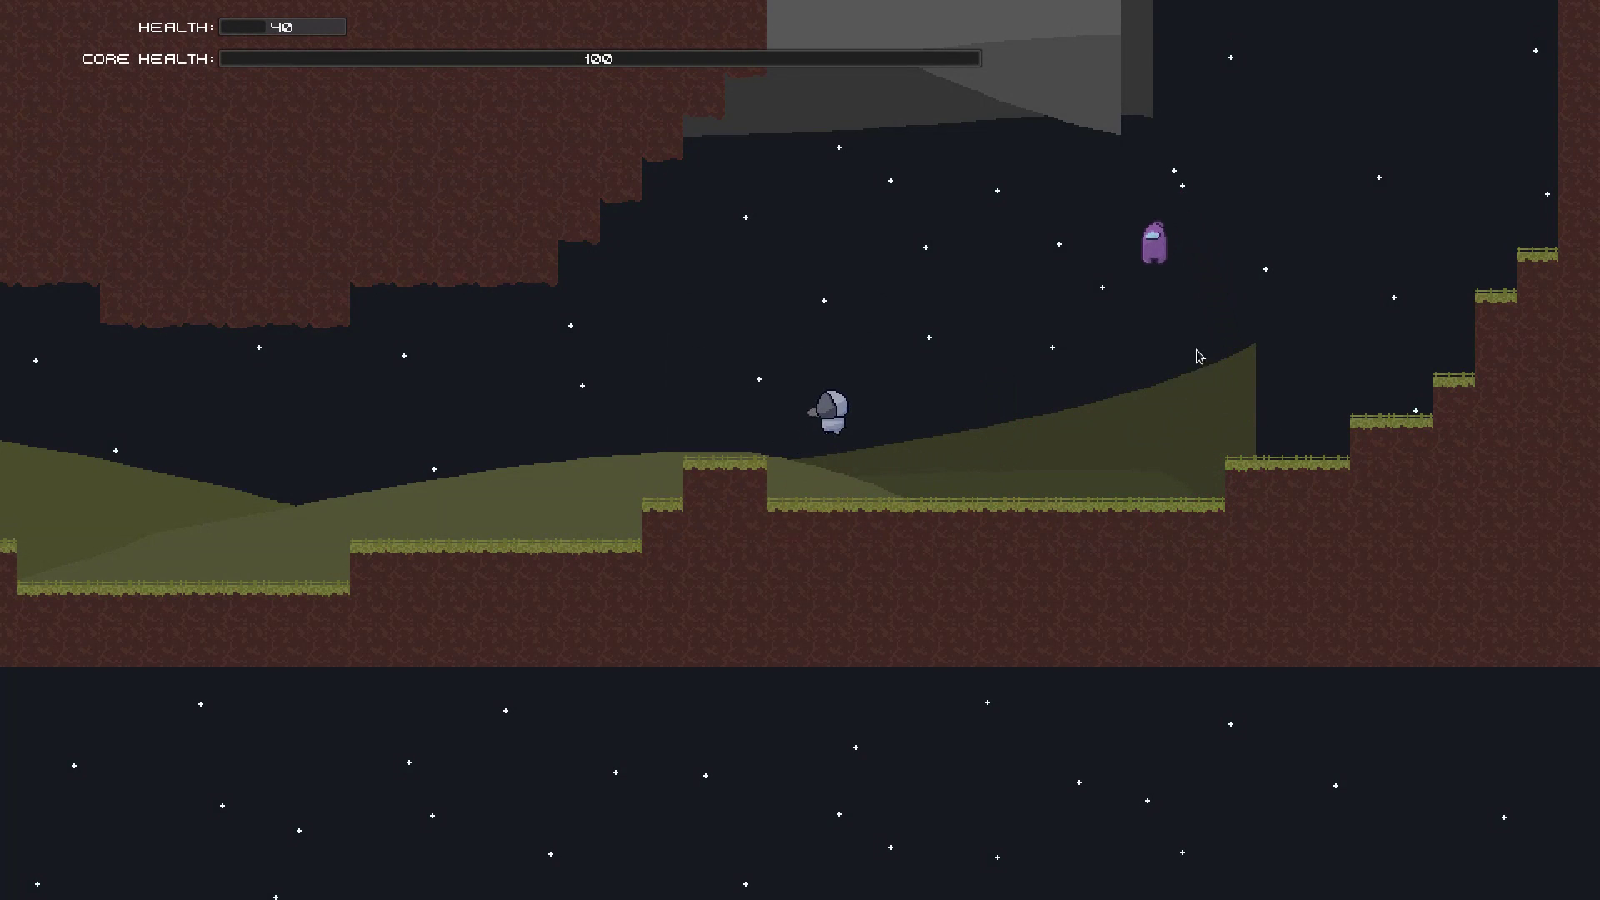
Step: Keep toggling the pause menu while moving the player between the raised block and the ground before the stepped slope
key("Escape")
key("Escape")
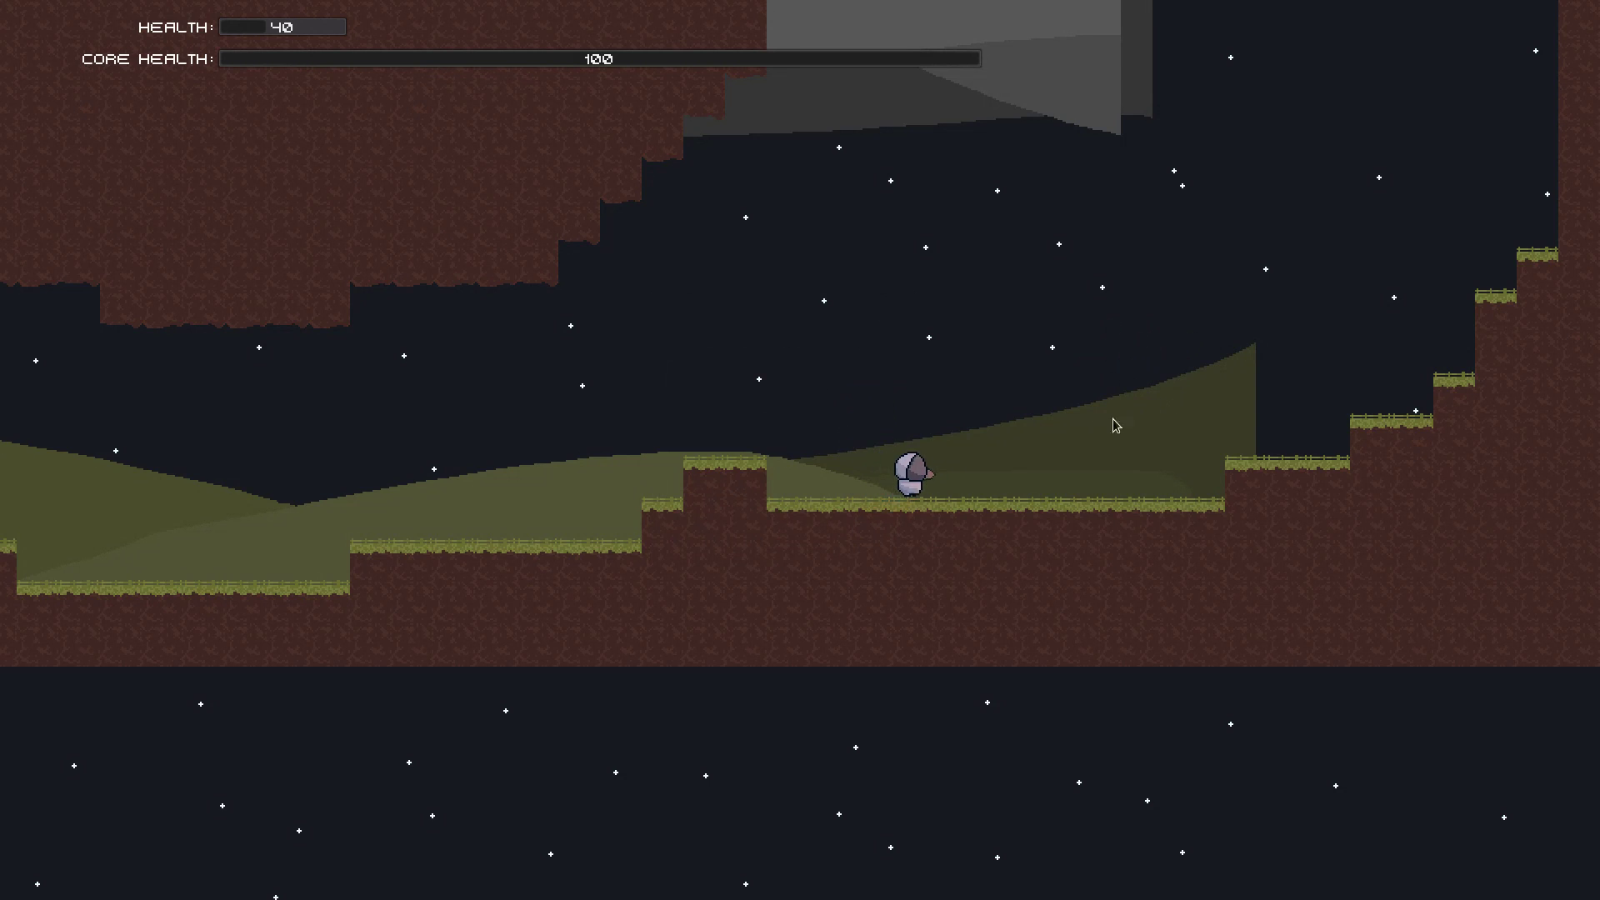
key("Escape")
key("Escape")
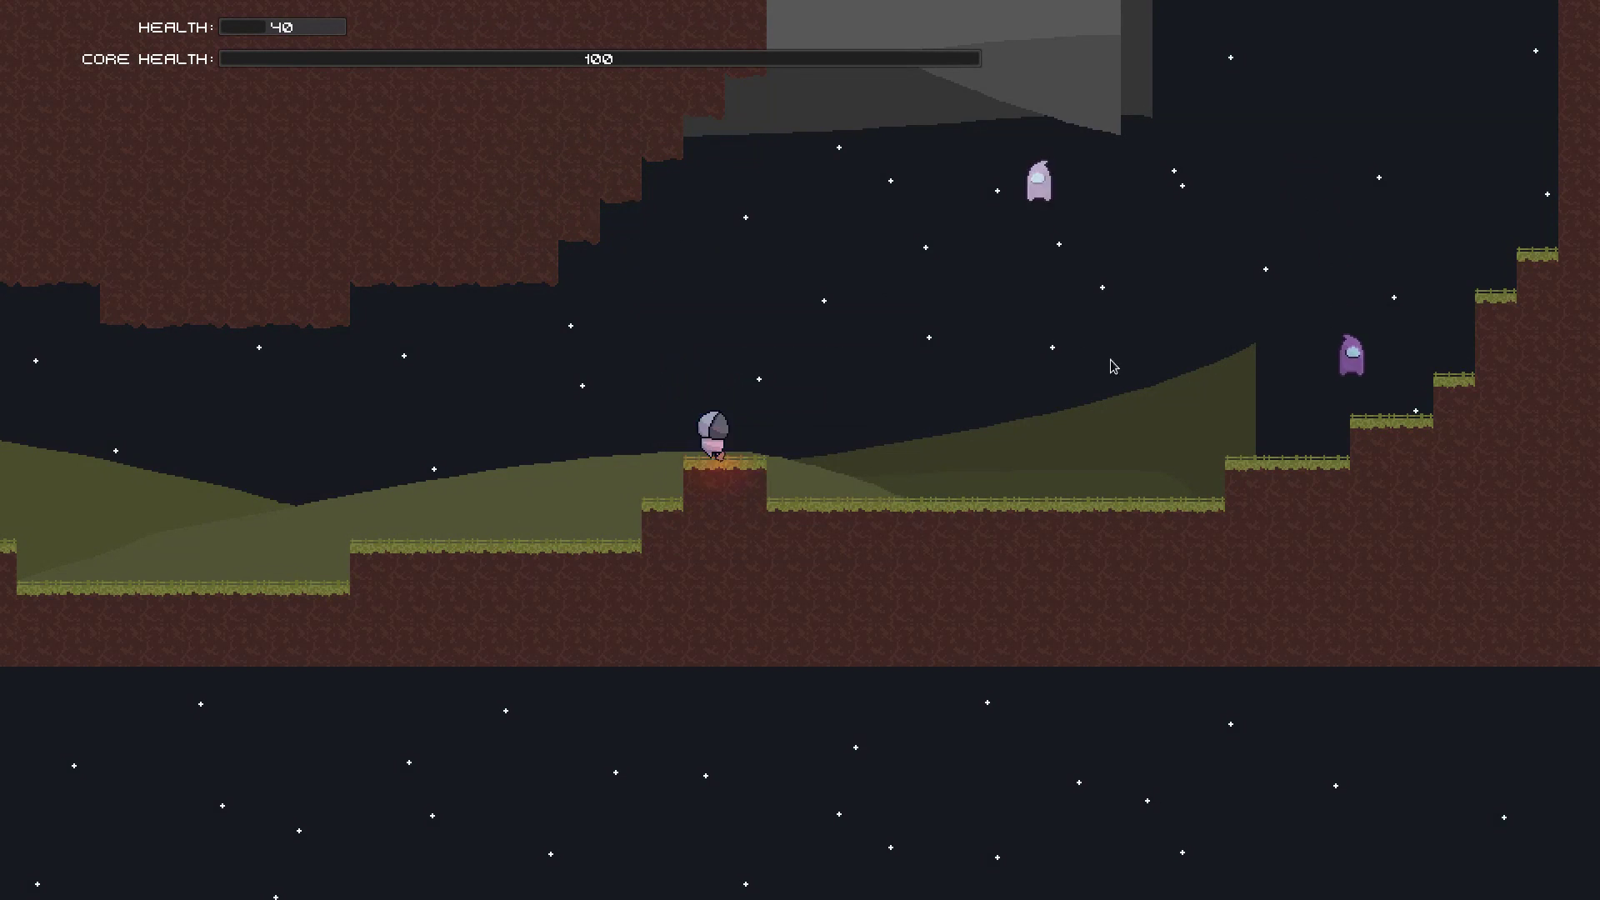
key("Escape")
key("Escape")
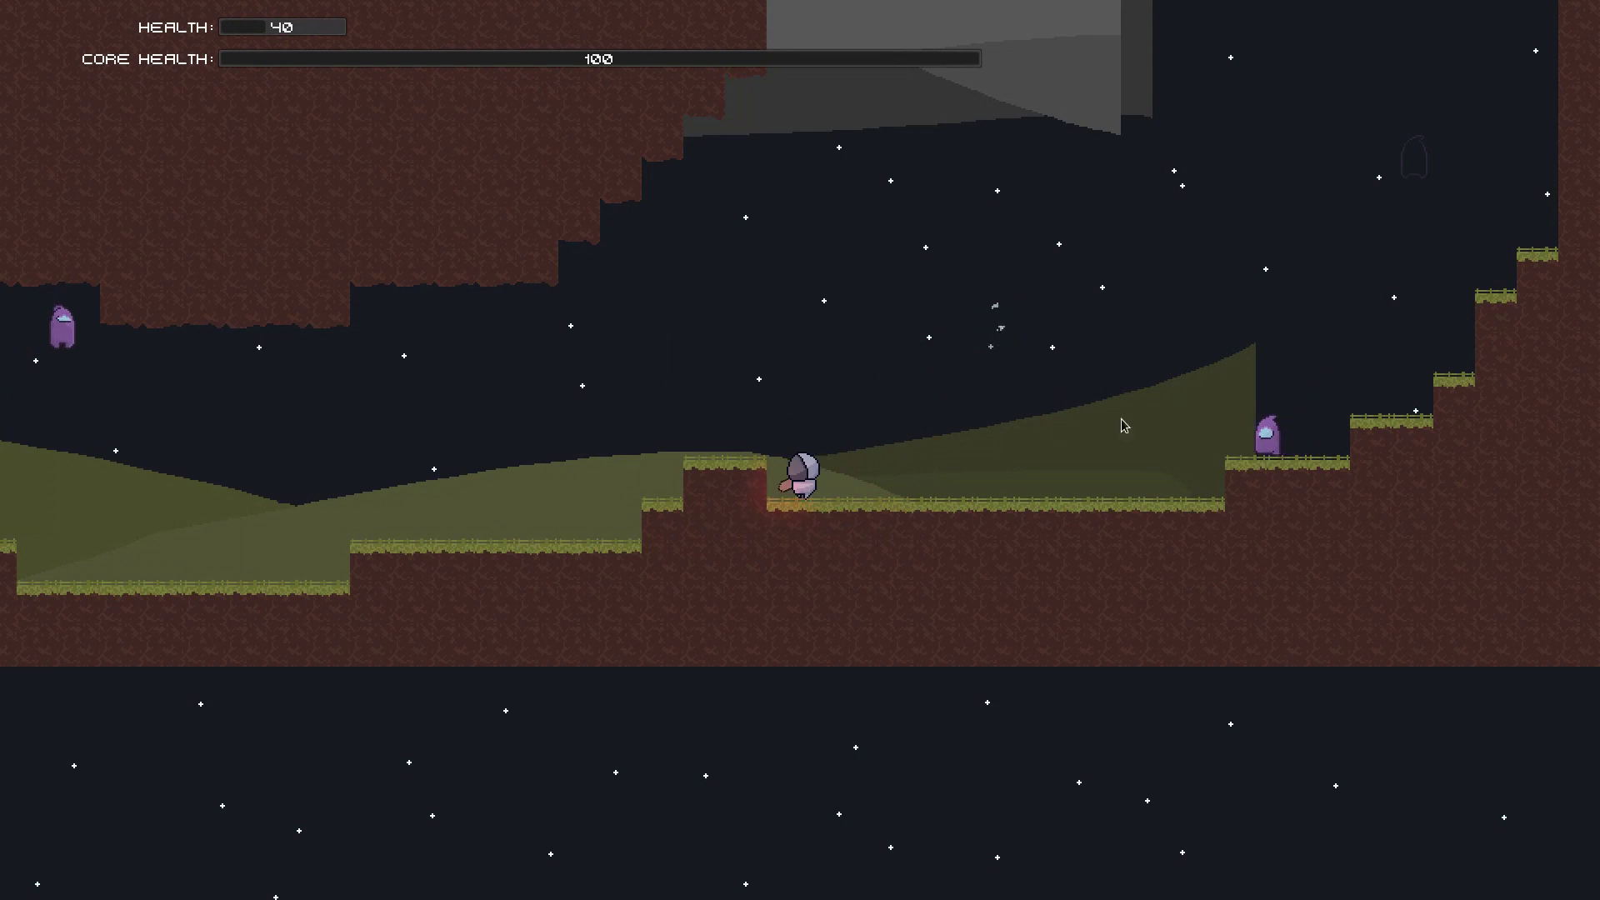
key("Escape")
key("Escape")
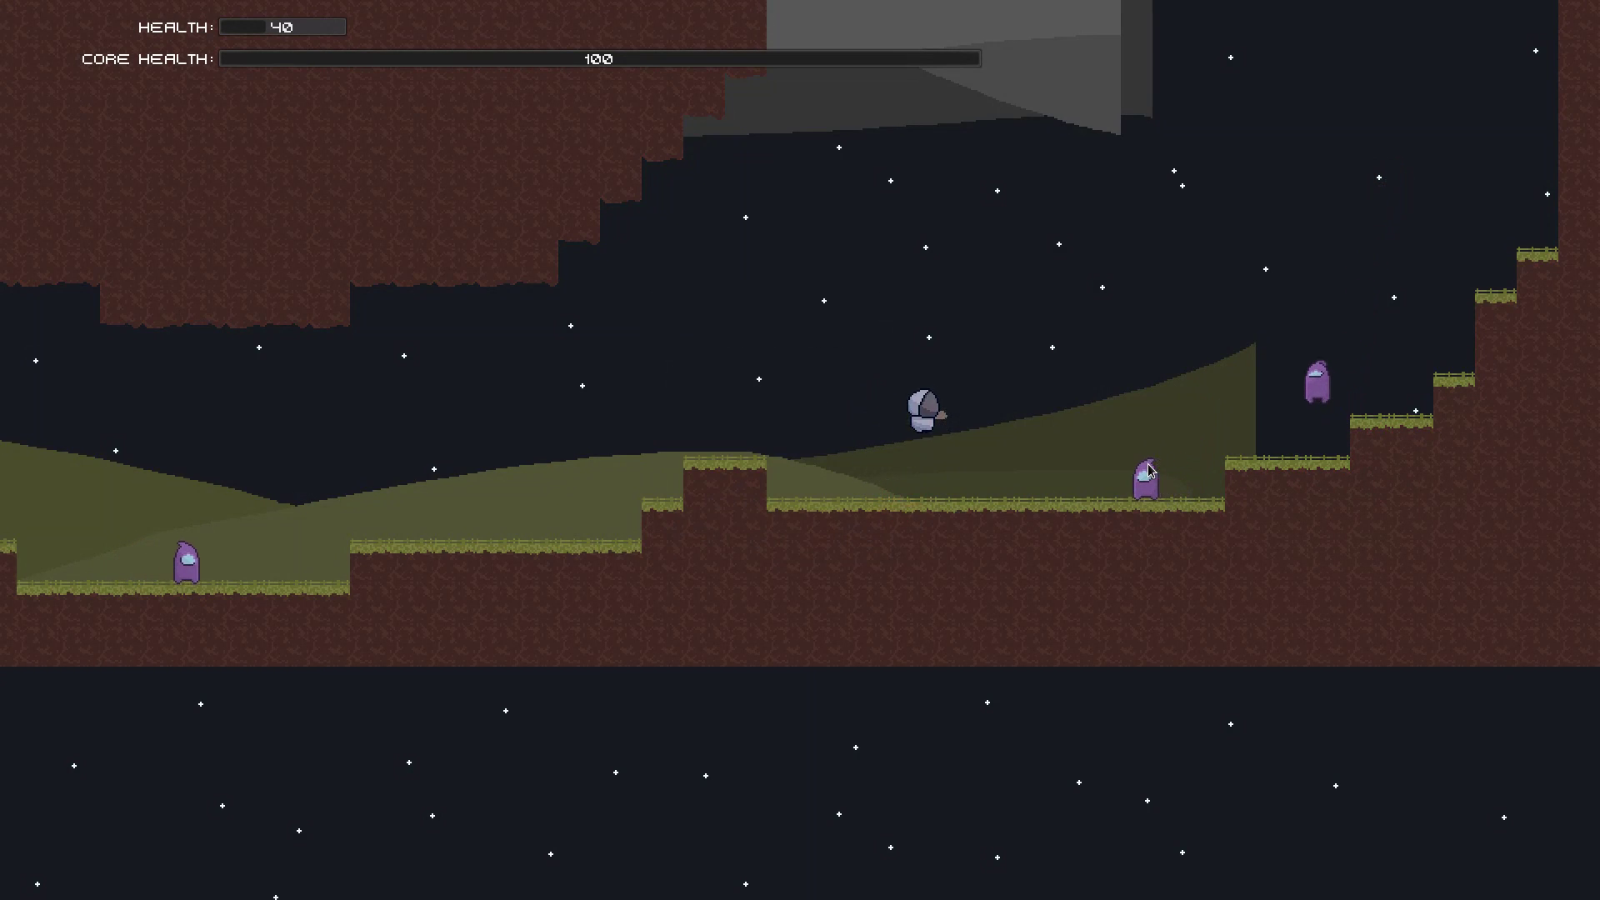
key("Escape")
key("Escape")
key("Escape")
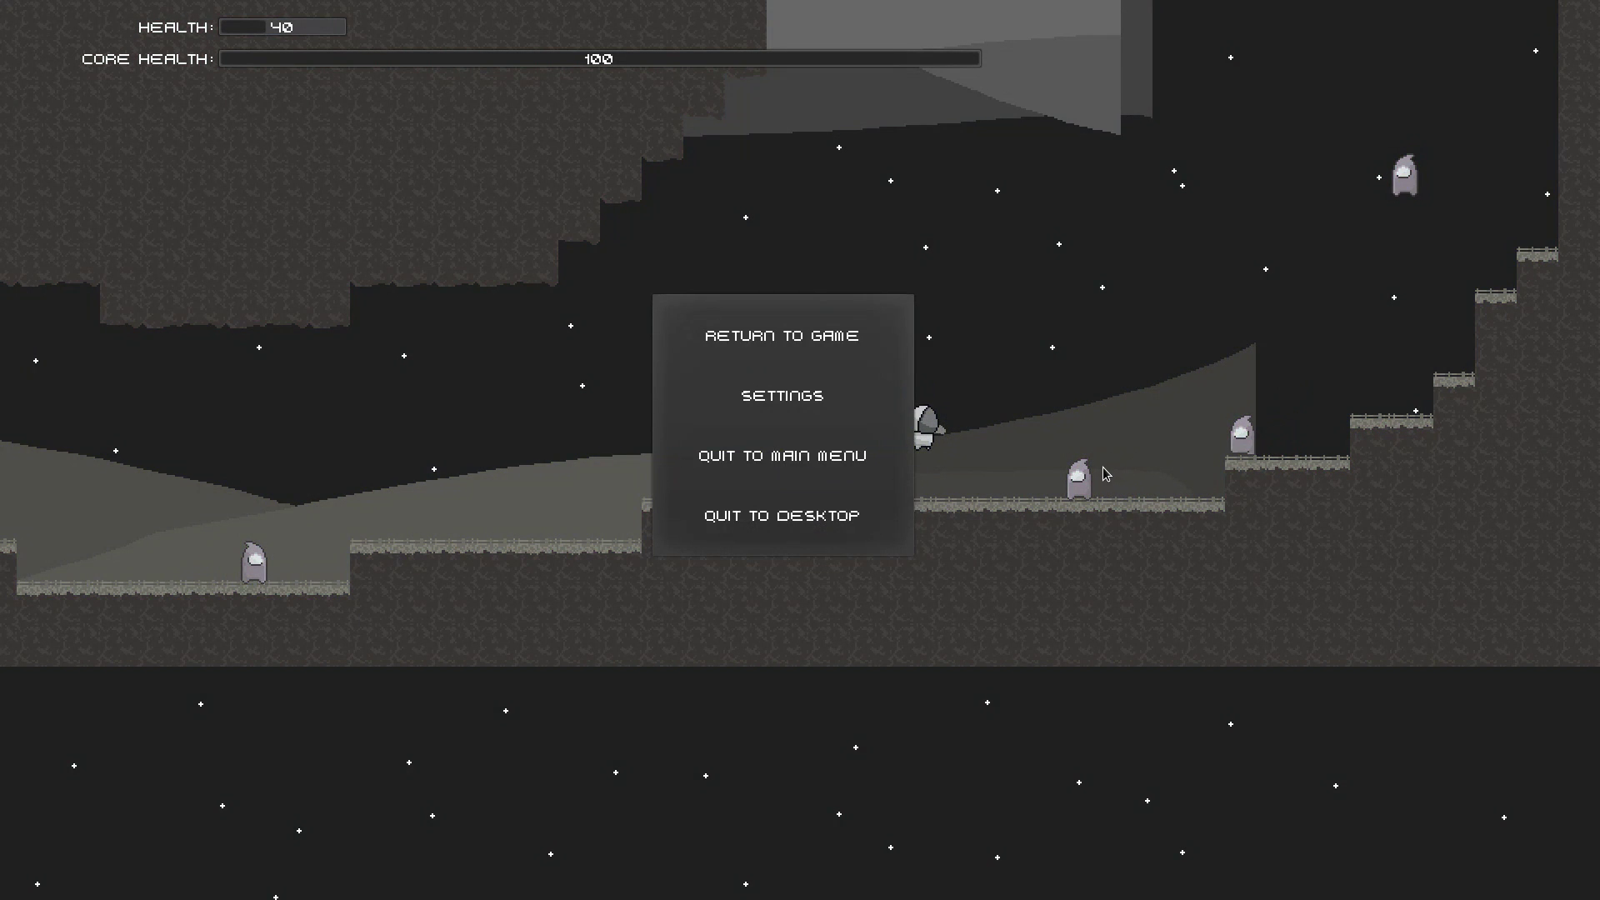
Step: Pause again while the large red alien approaches, and resume play with Return to Game
key("Escape")
key("Escape")
key("Escape")
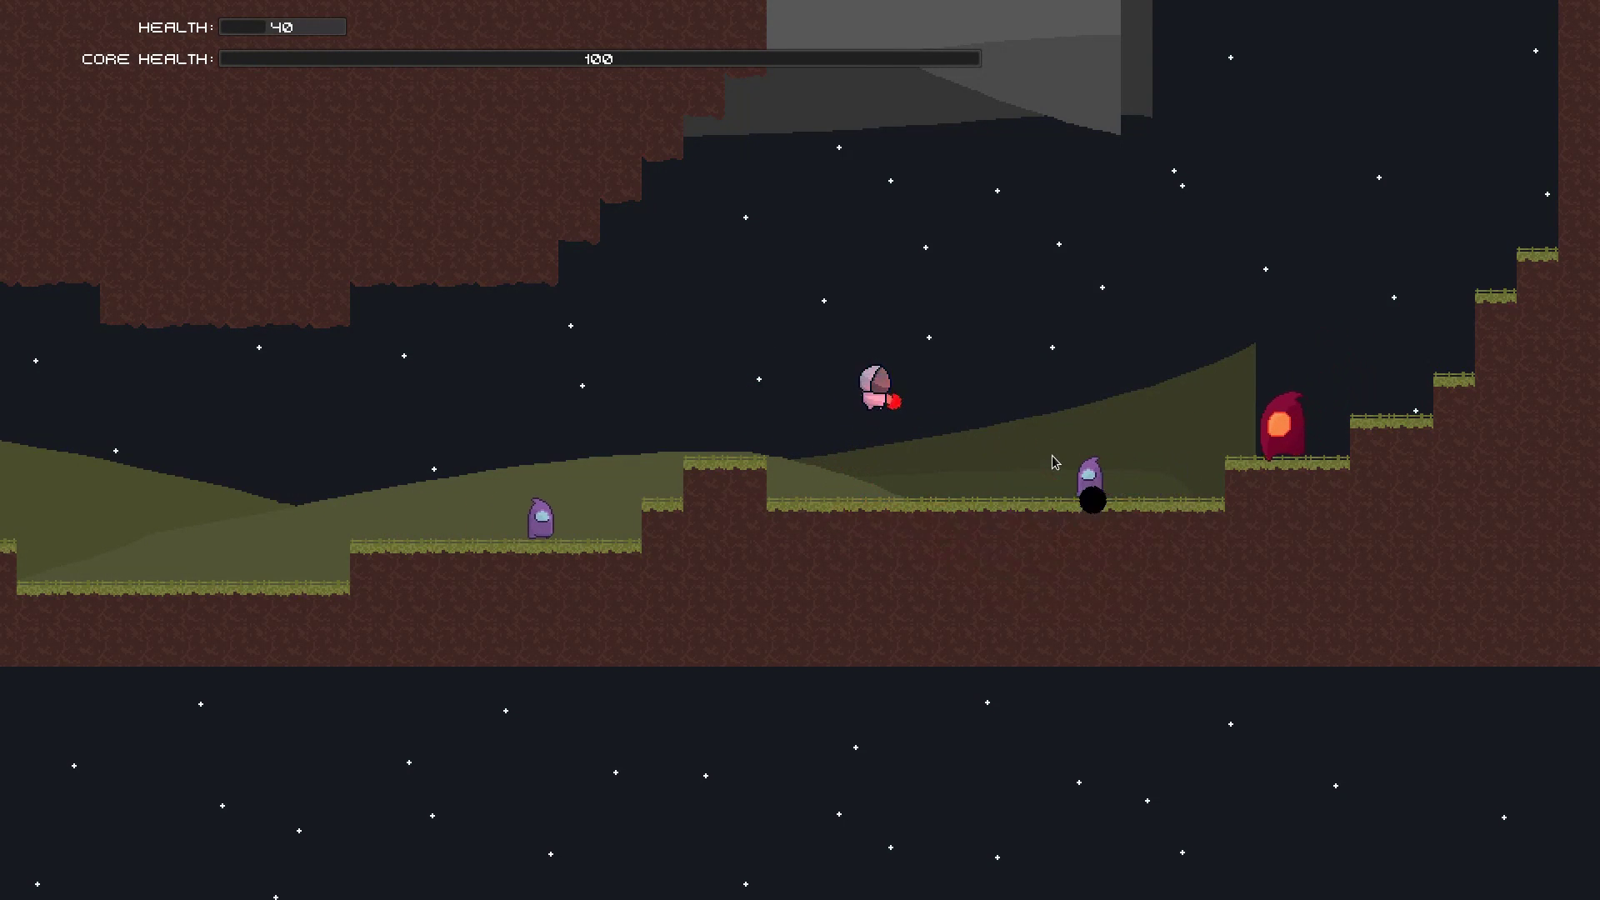
key("Escape")
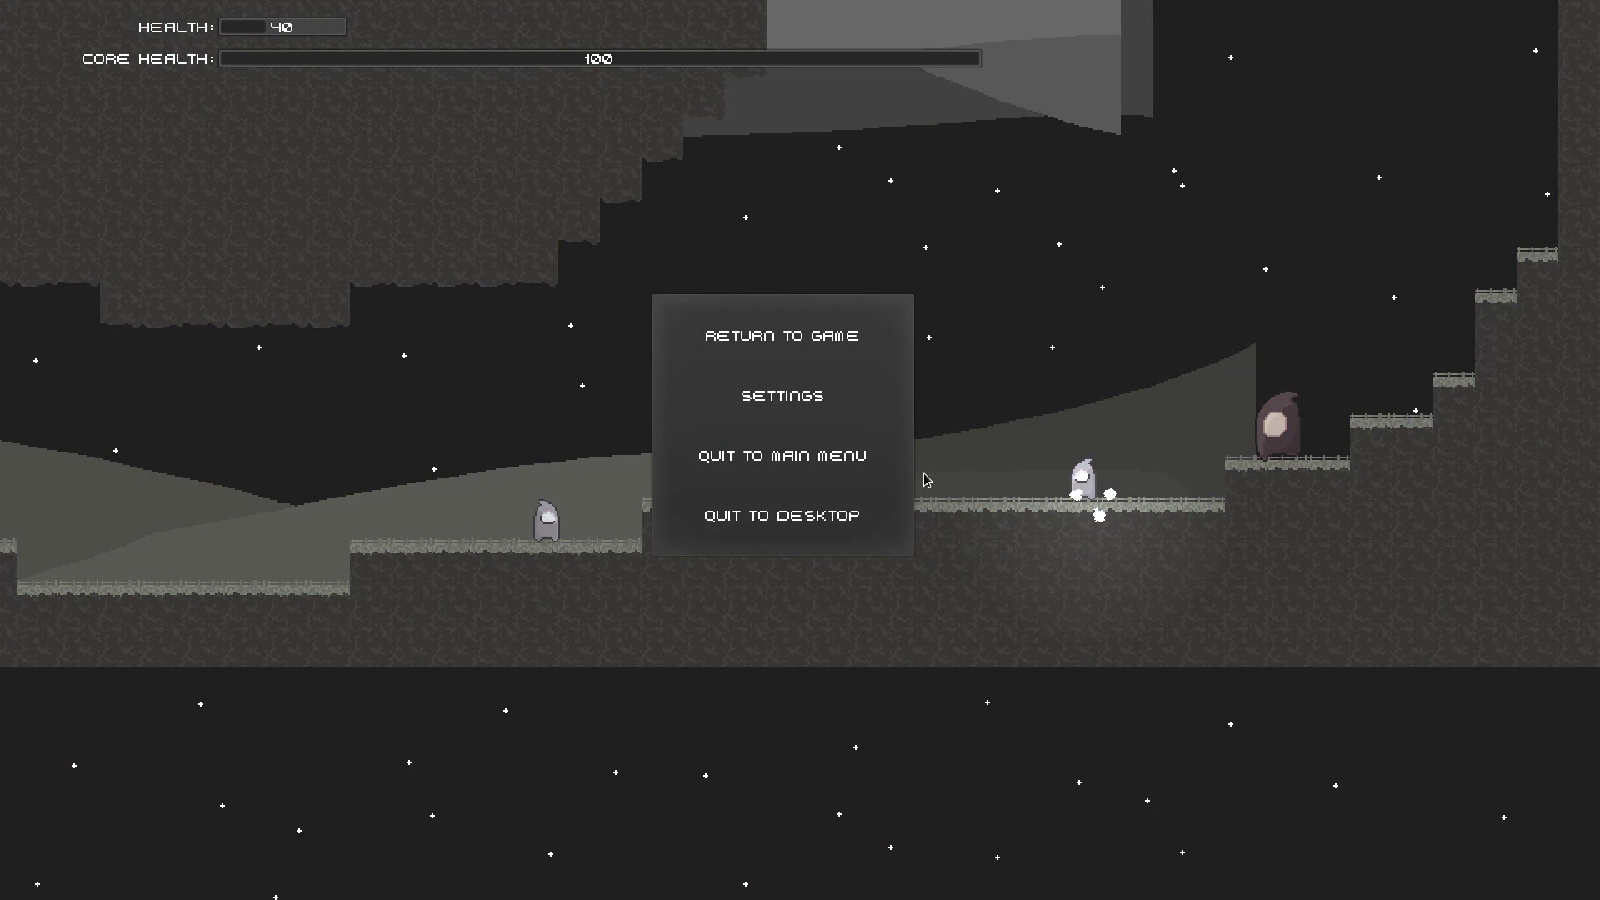
left_click(818, 338)
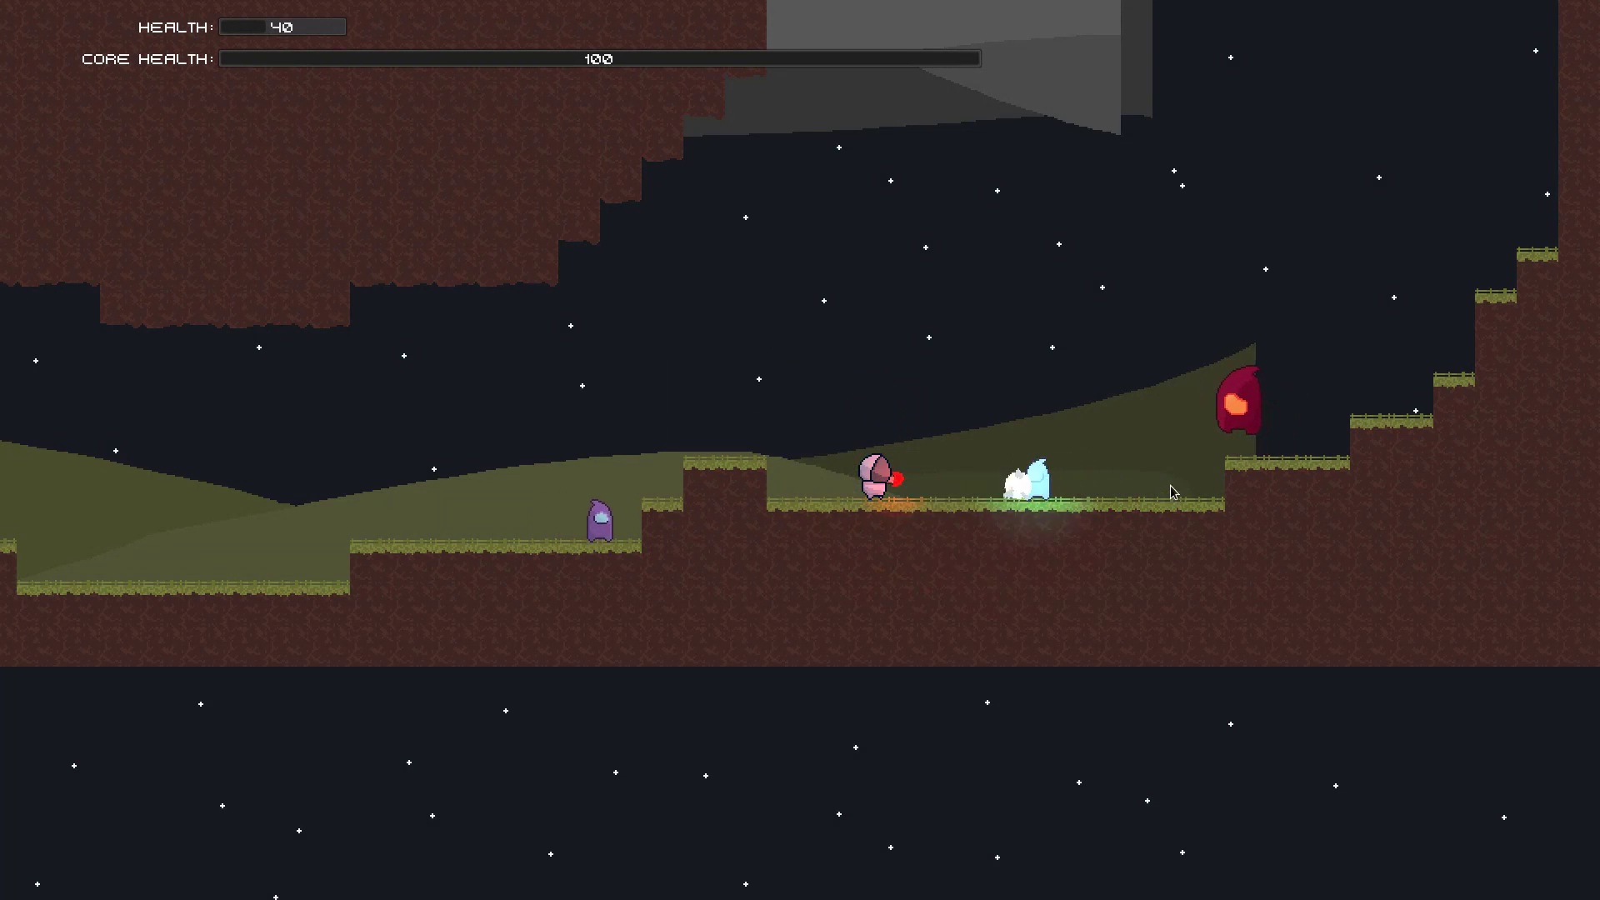
Step: Advance toward the stepped slope while firing at the large red alien coming down from it
key("d")
left_click(1233, 432)
left_click(1243, 436)
left_click(1240, 426)
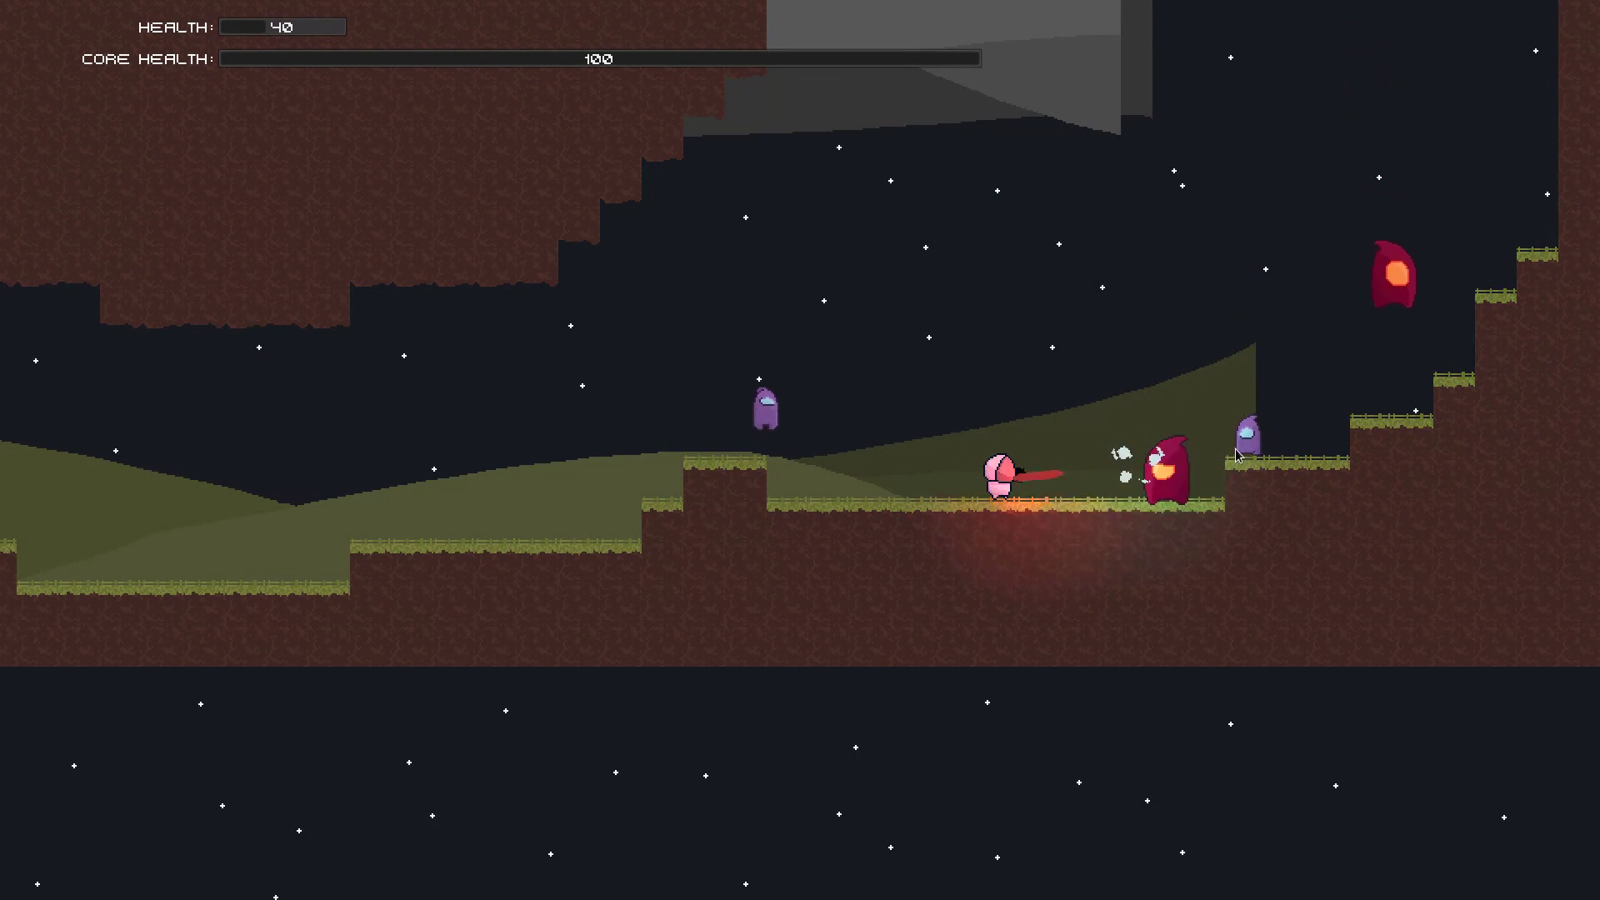
left_click(1236, 412)
key("d")
Step: Turn back to shoot the purple alien by the raised block, and fire at the alien above the stepped slope
left_click(905, 474)
key("a")
left_click(1329, 387)
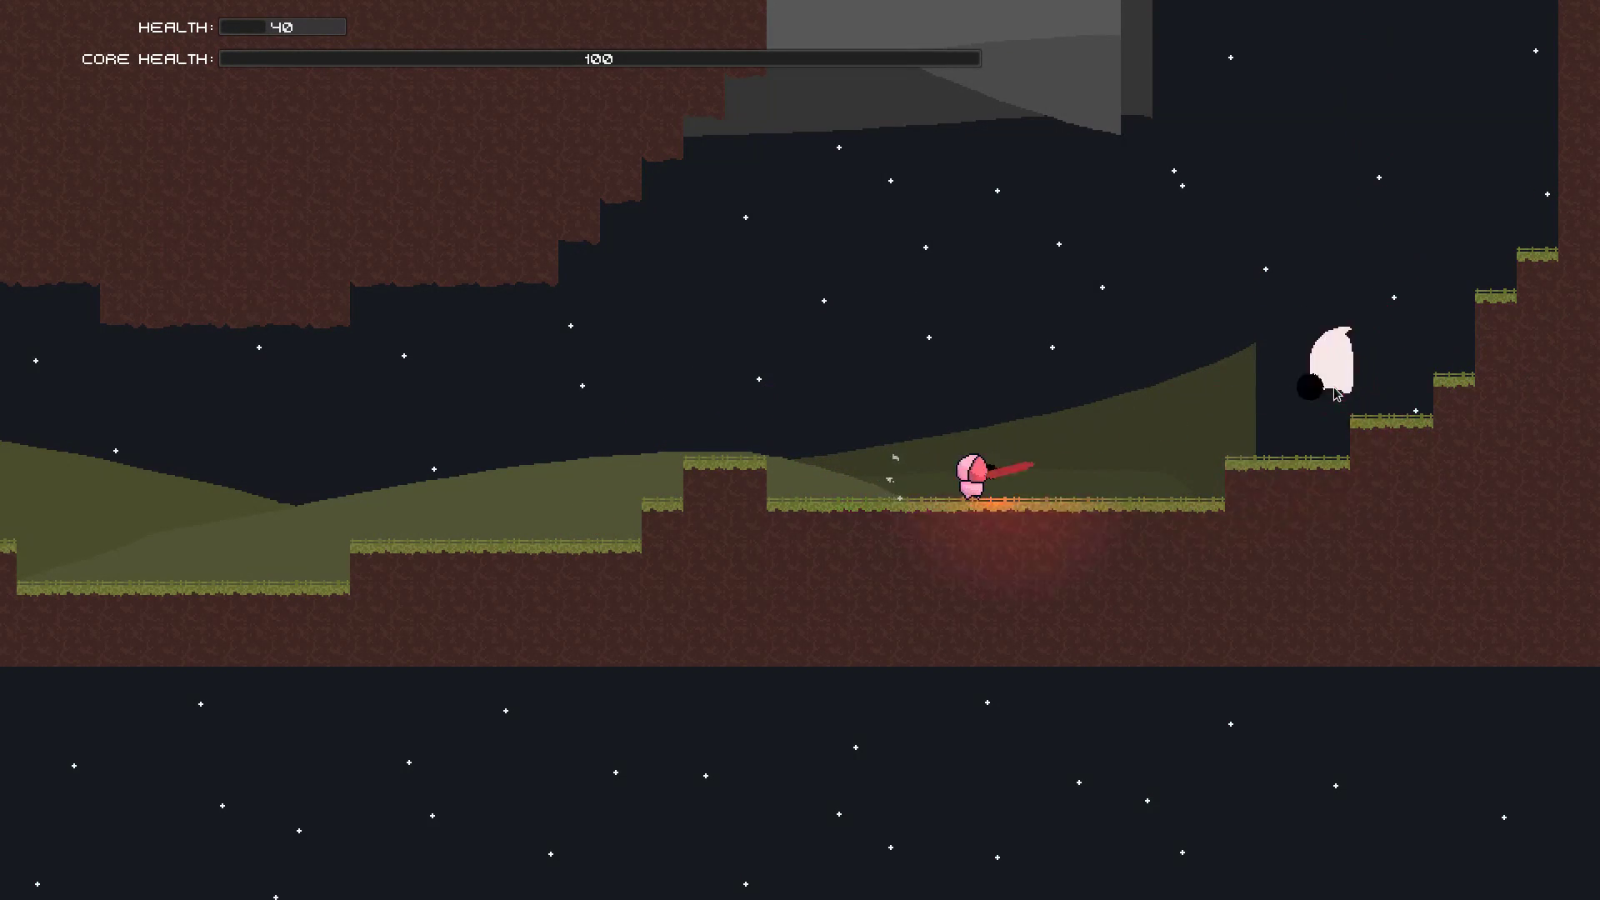
left_click(1335, 384)
Step: Pause and resume the game twice with an alien still above the stepped slope, checking the transition back to play
key("Escape")
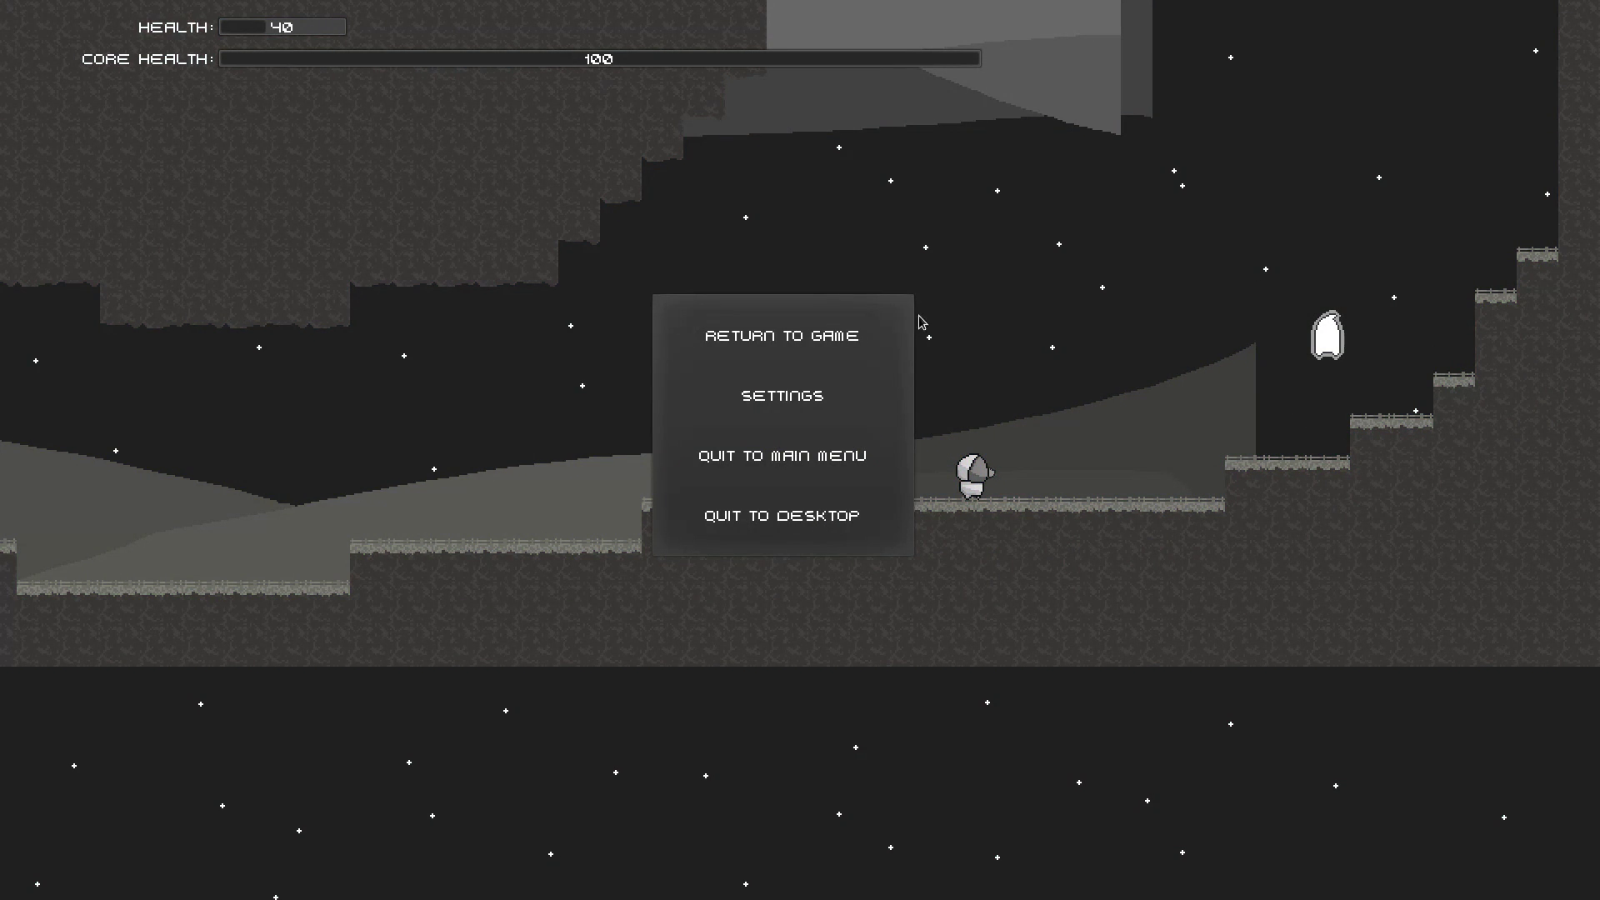
key("Escape")
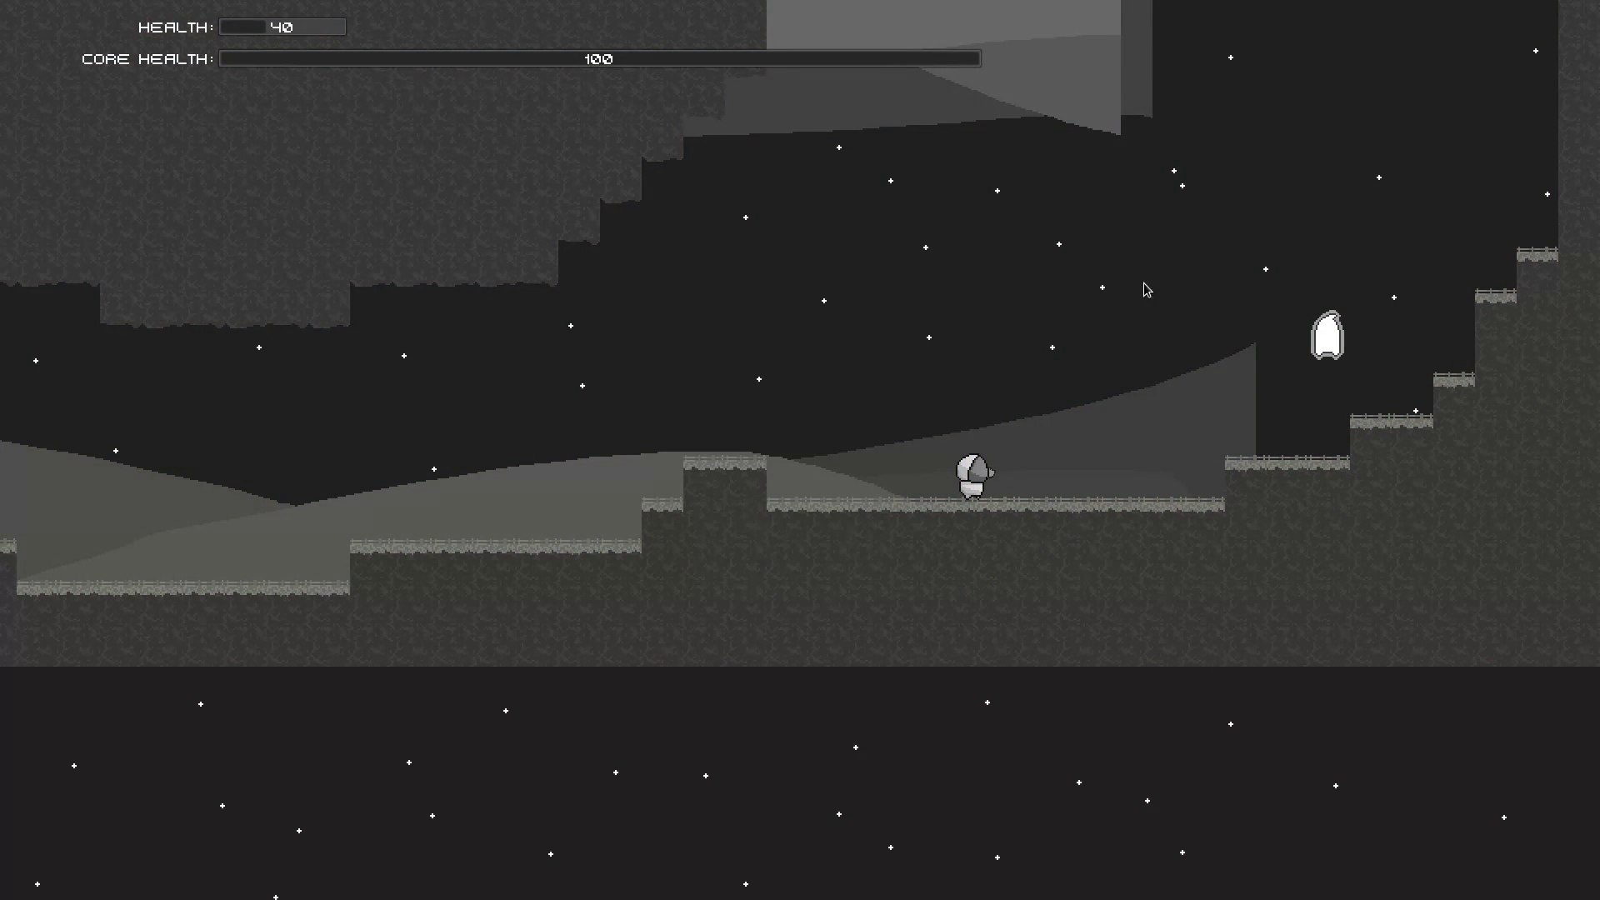
key("Escape")
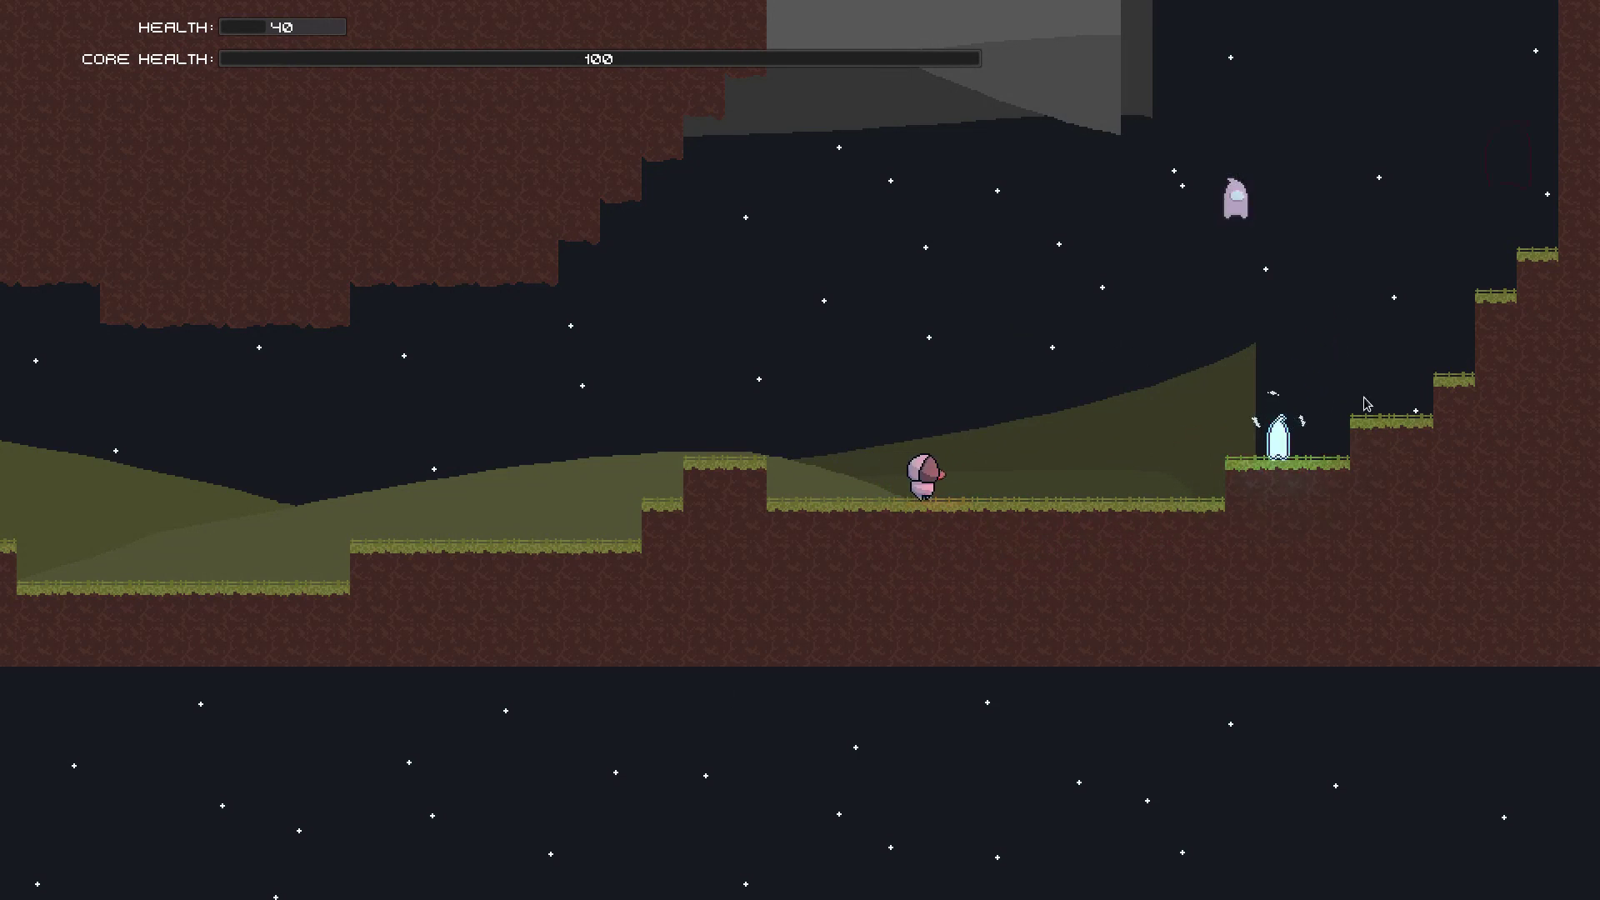
key("Escape")
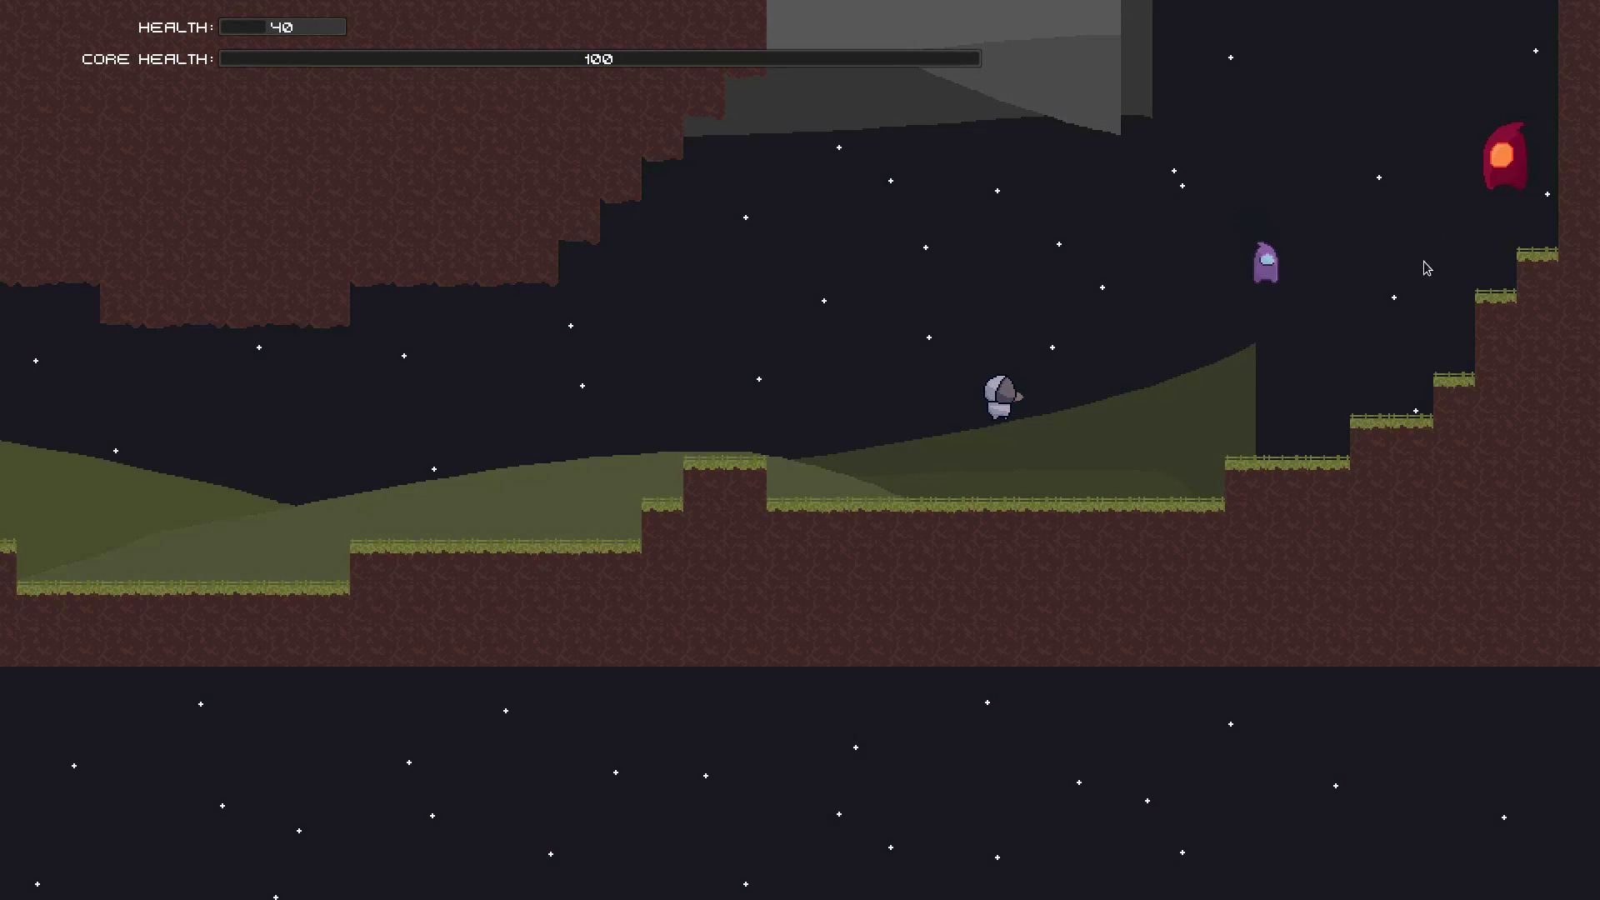
Step: Fire at the purple alien on the lowest step and the red alien descending the slope while backing away
left_click(1411, 367)
left_click(1358, 408)
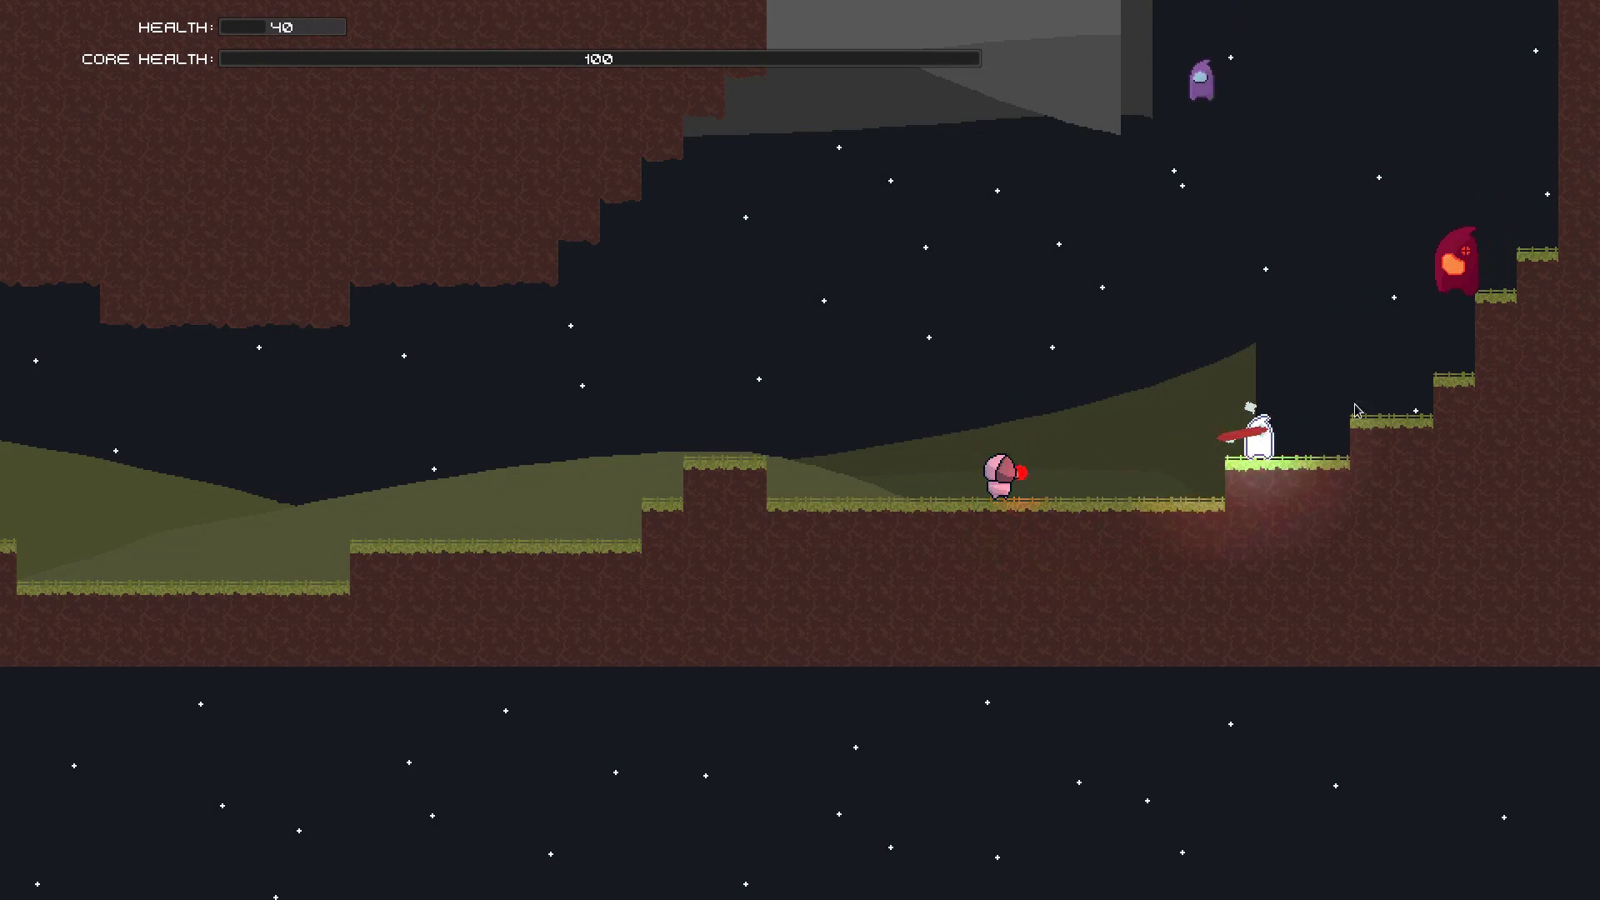
key("a")
left_click(1266, 395)
left_click(1353, 339)
left_click(1361, 357)
left_click(1314, 350)
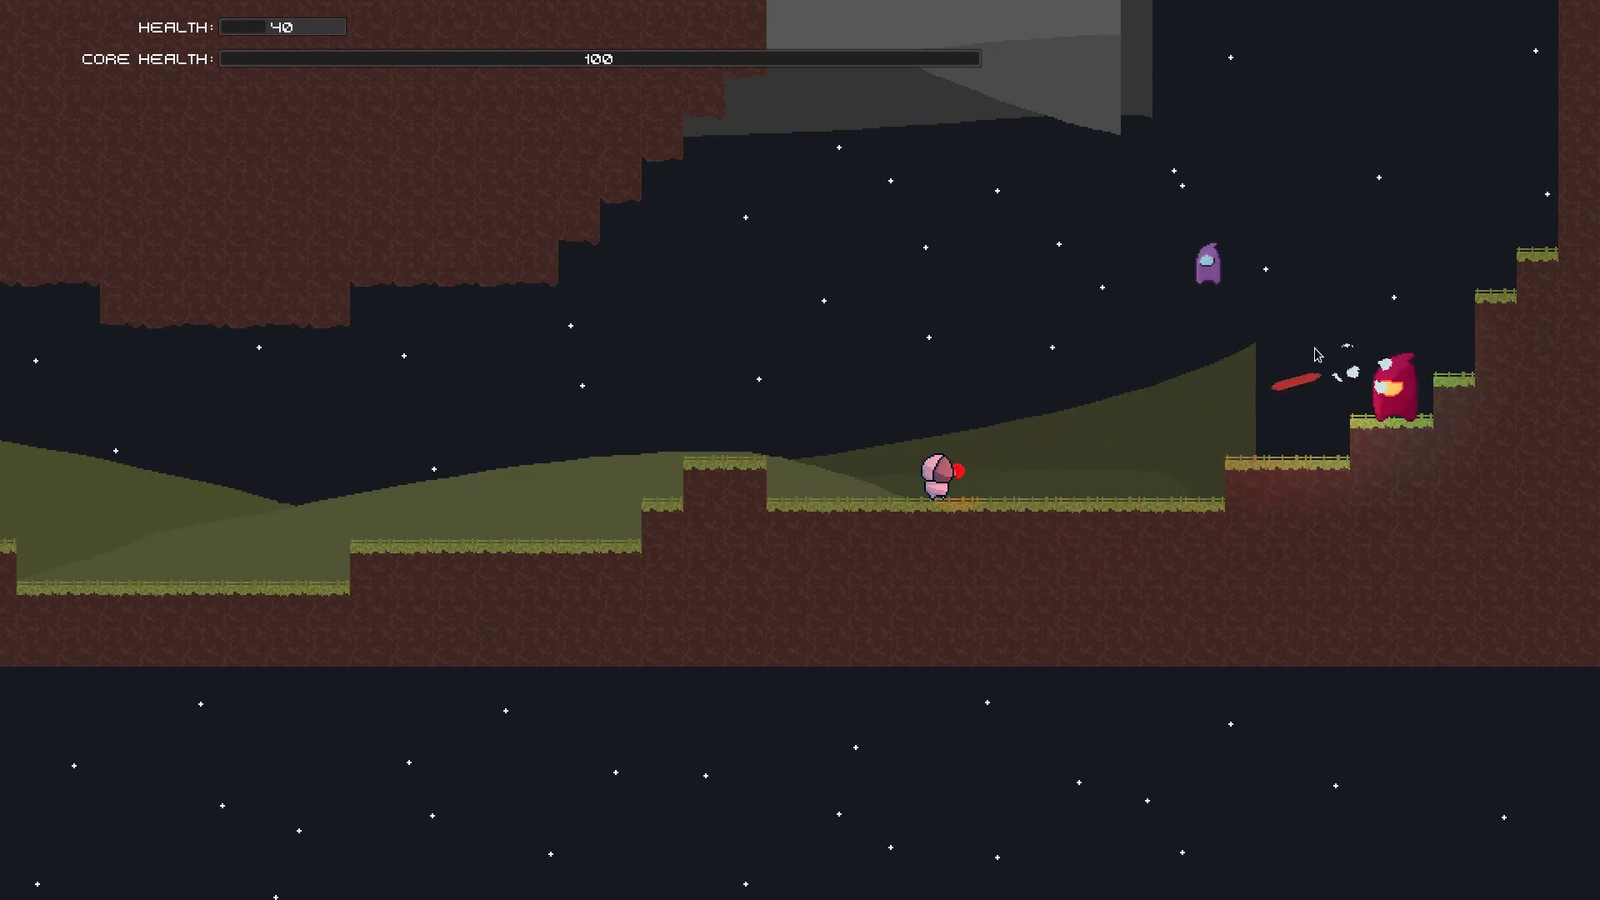
Step: Move back and forth below the stepped slope while shooting at the large red alien on its steps
key("d")
left_click(1311, 348)
key("a")
left_click(1311, 348)
key("d")
left_click(1297, 436)
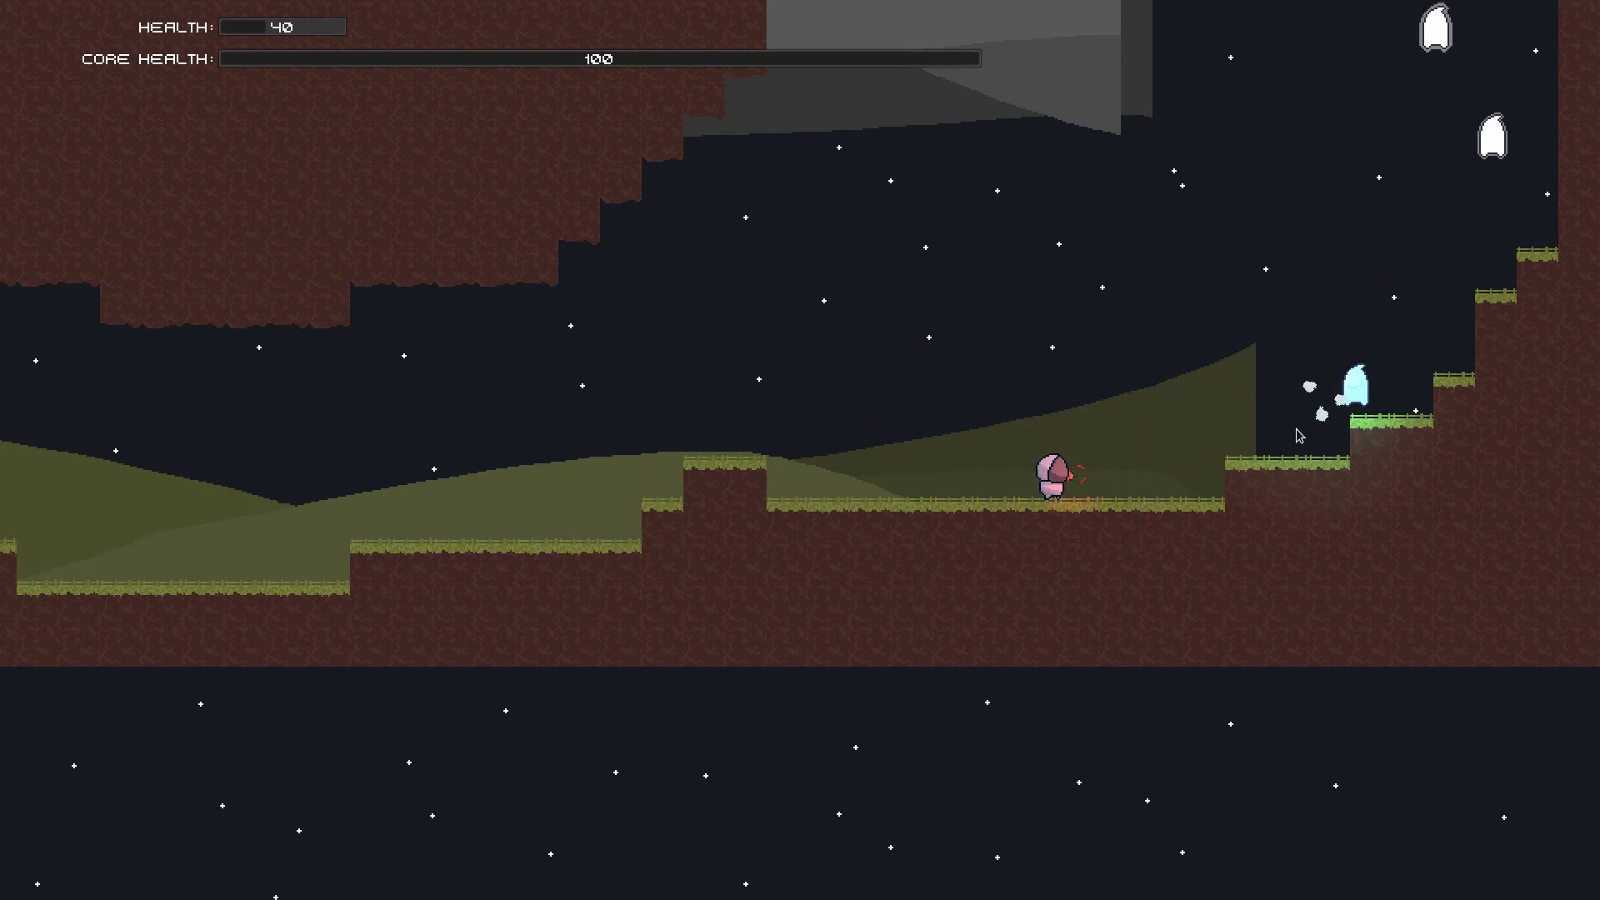
Step: Jump and shoot the aliens dropping onto the stepped slope, and retreat across the raised block
key("space")
left_click(1422, 157)
left_click(1411, 275)
key("a")
left_click(1363, 350)
key("a")
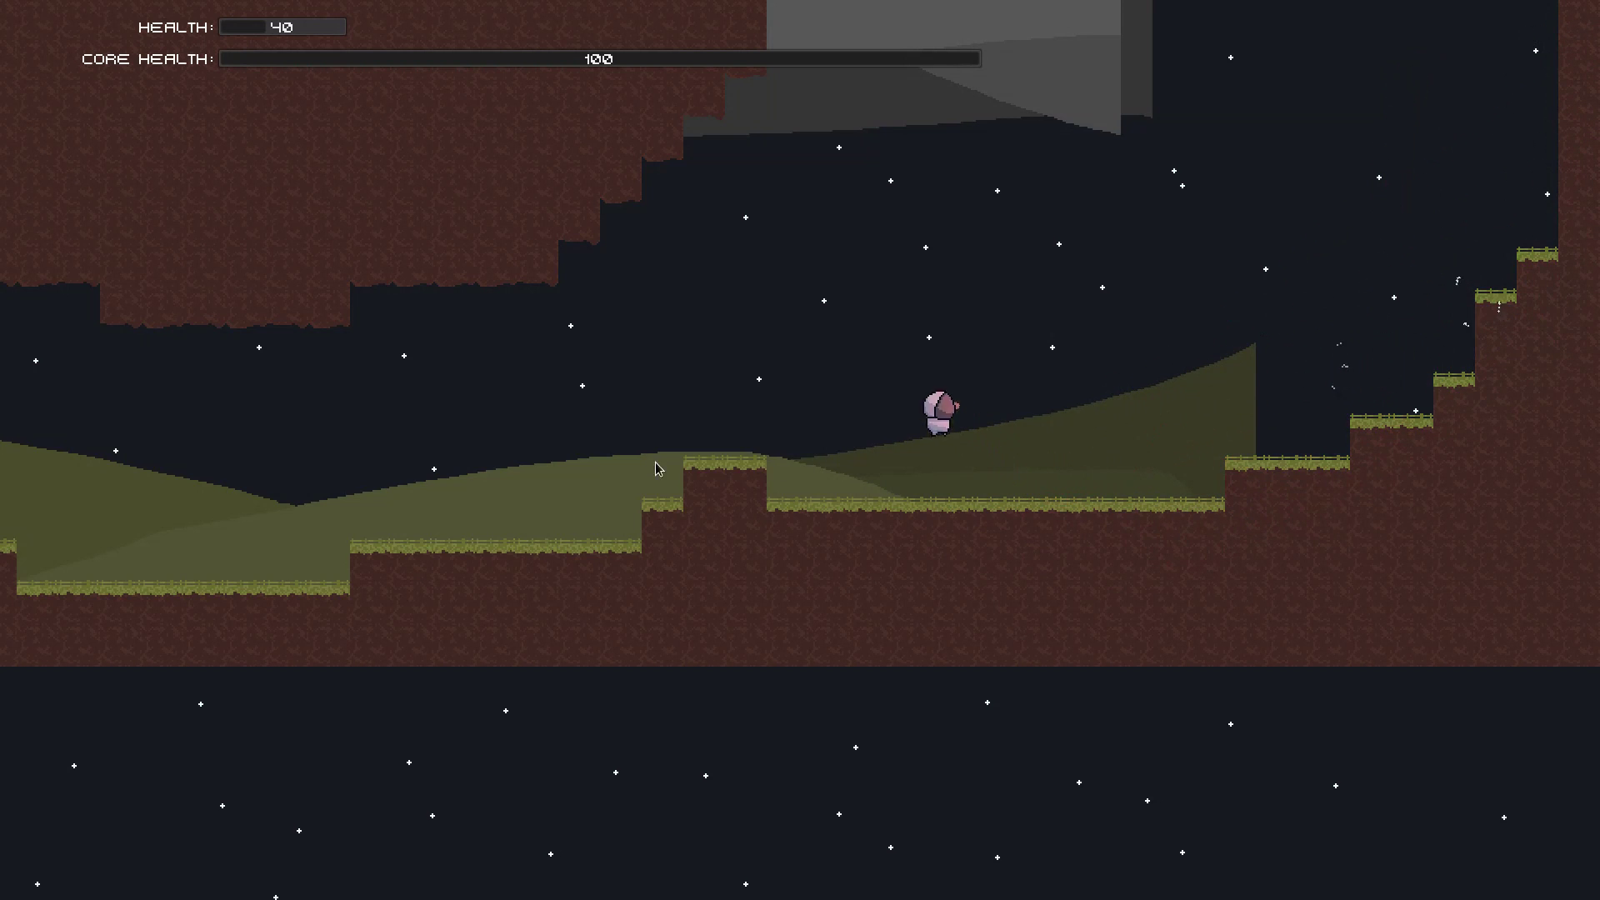
key("a")
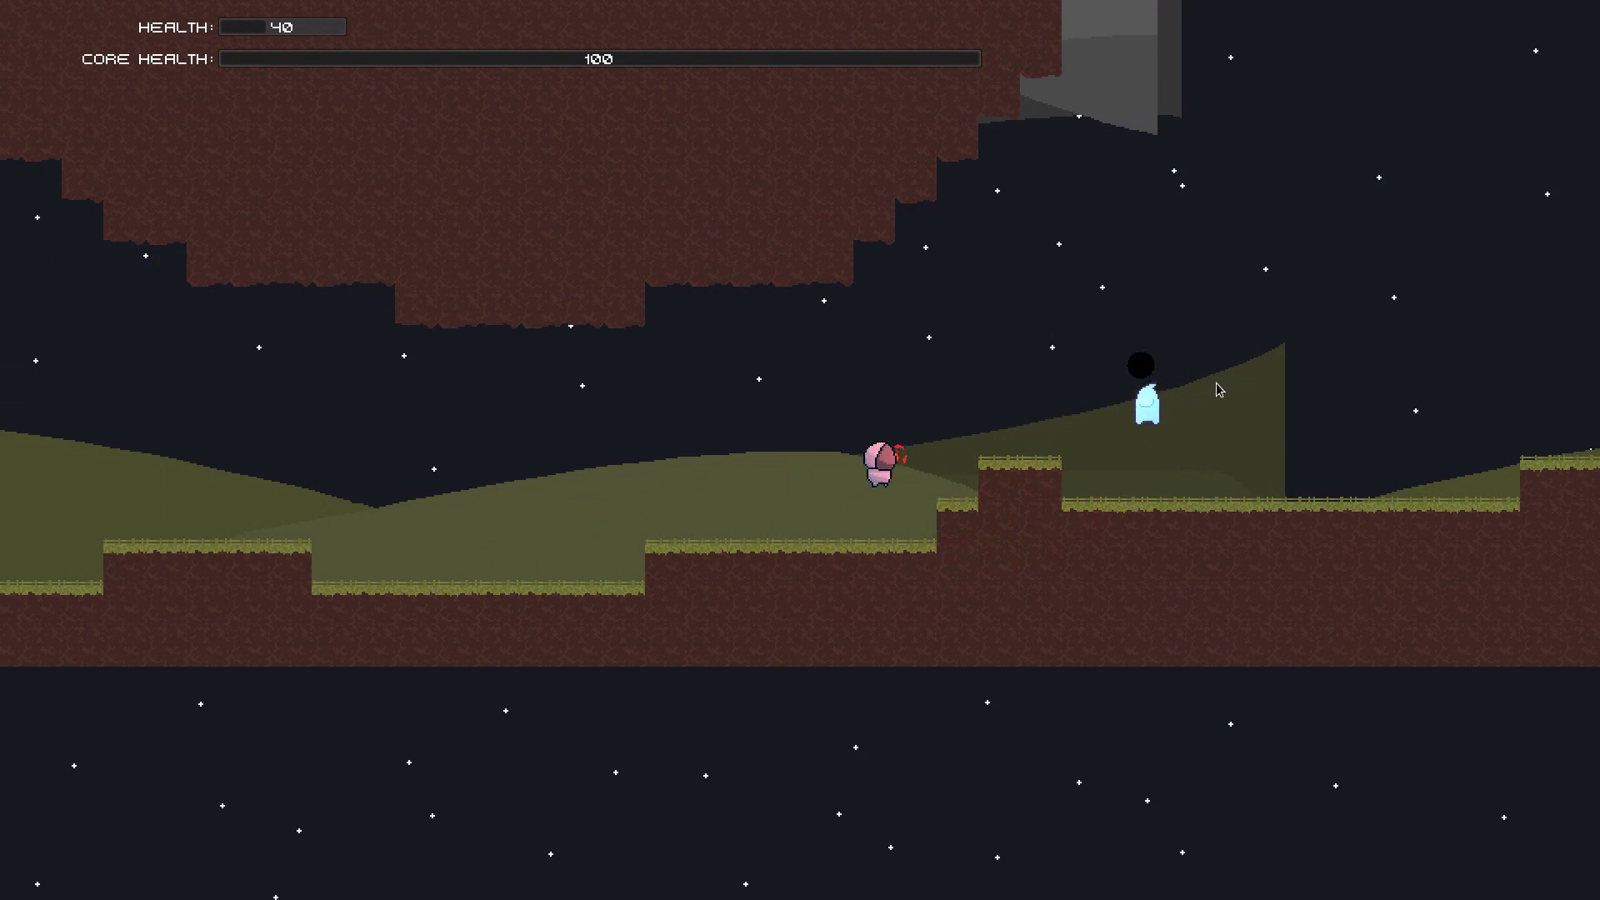
Step: Run into the low ground under the rock ceiling, and shoot the aliens on both sides of the player
key("a")
left_click(300, 400)
key("space")
left_click(358, 475)
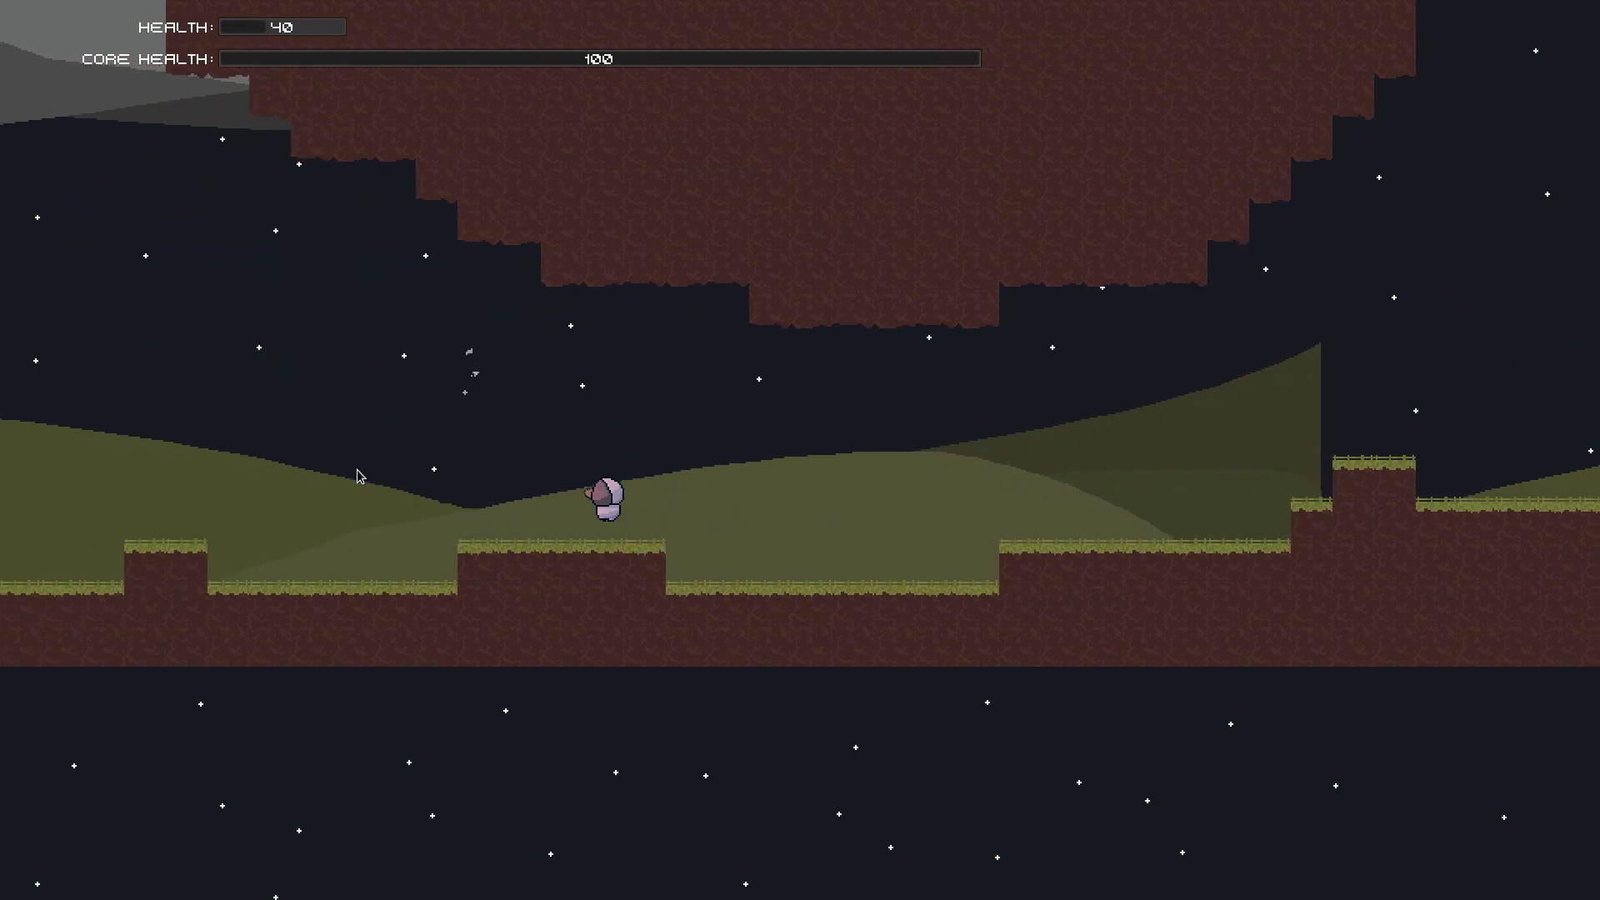
key("d")
left_click(1124, 502)
left_click(1222, 570)
Step: Jump over the small raised block toward the far wall, and shoot the purple alien on the ground beyond
key("a")
key("space")
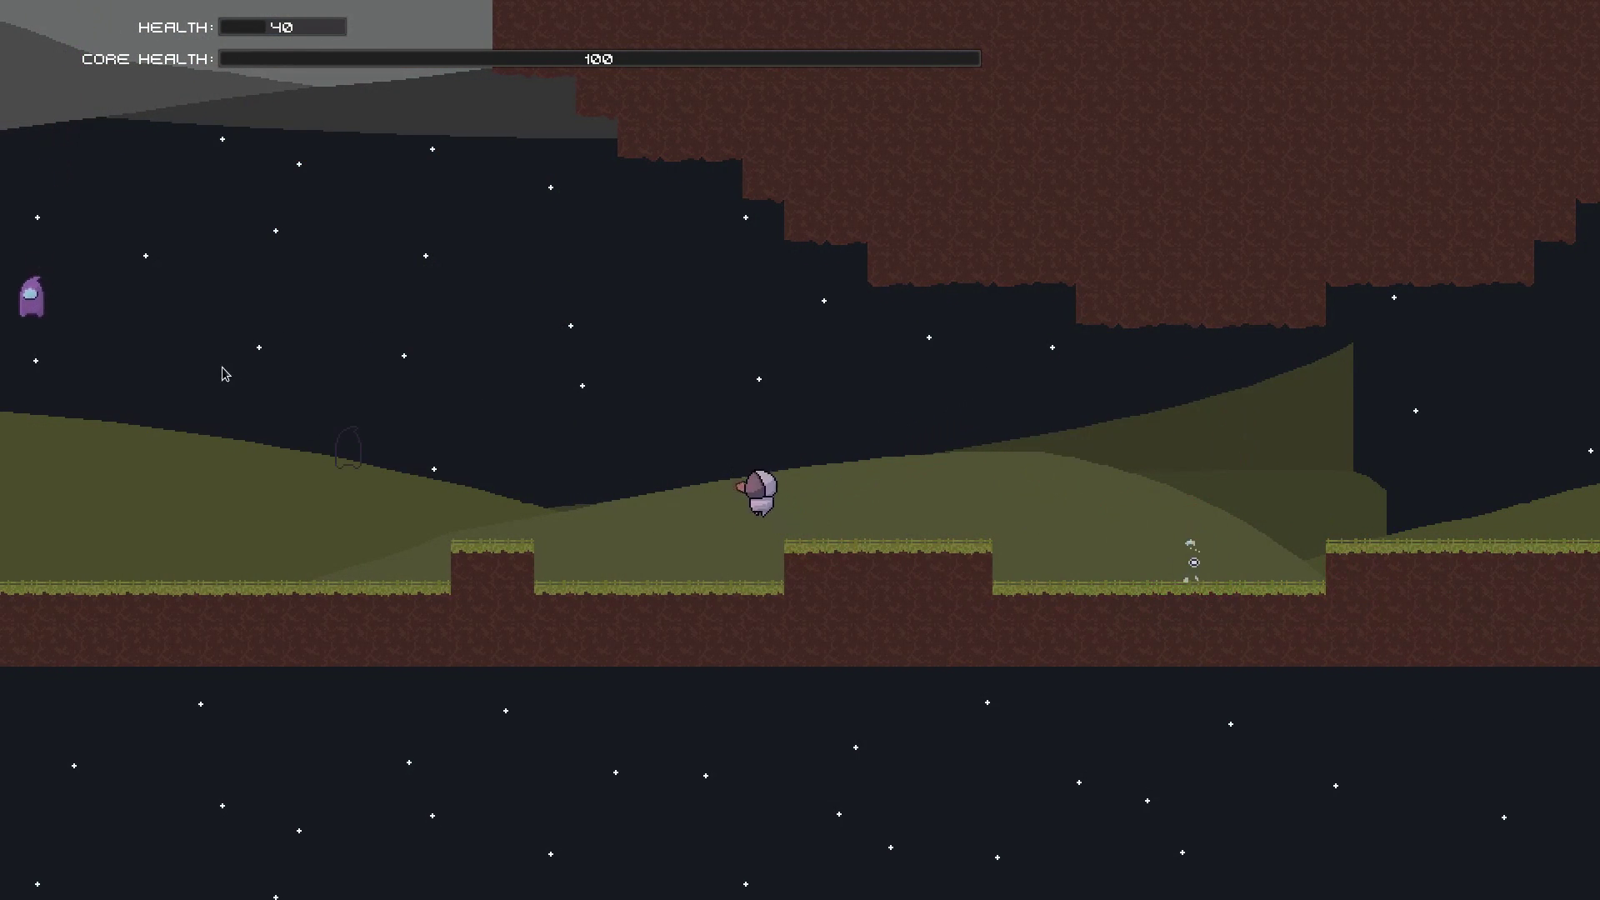
left_click(182, 533)
left_click(227, 557)
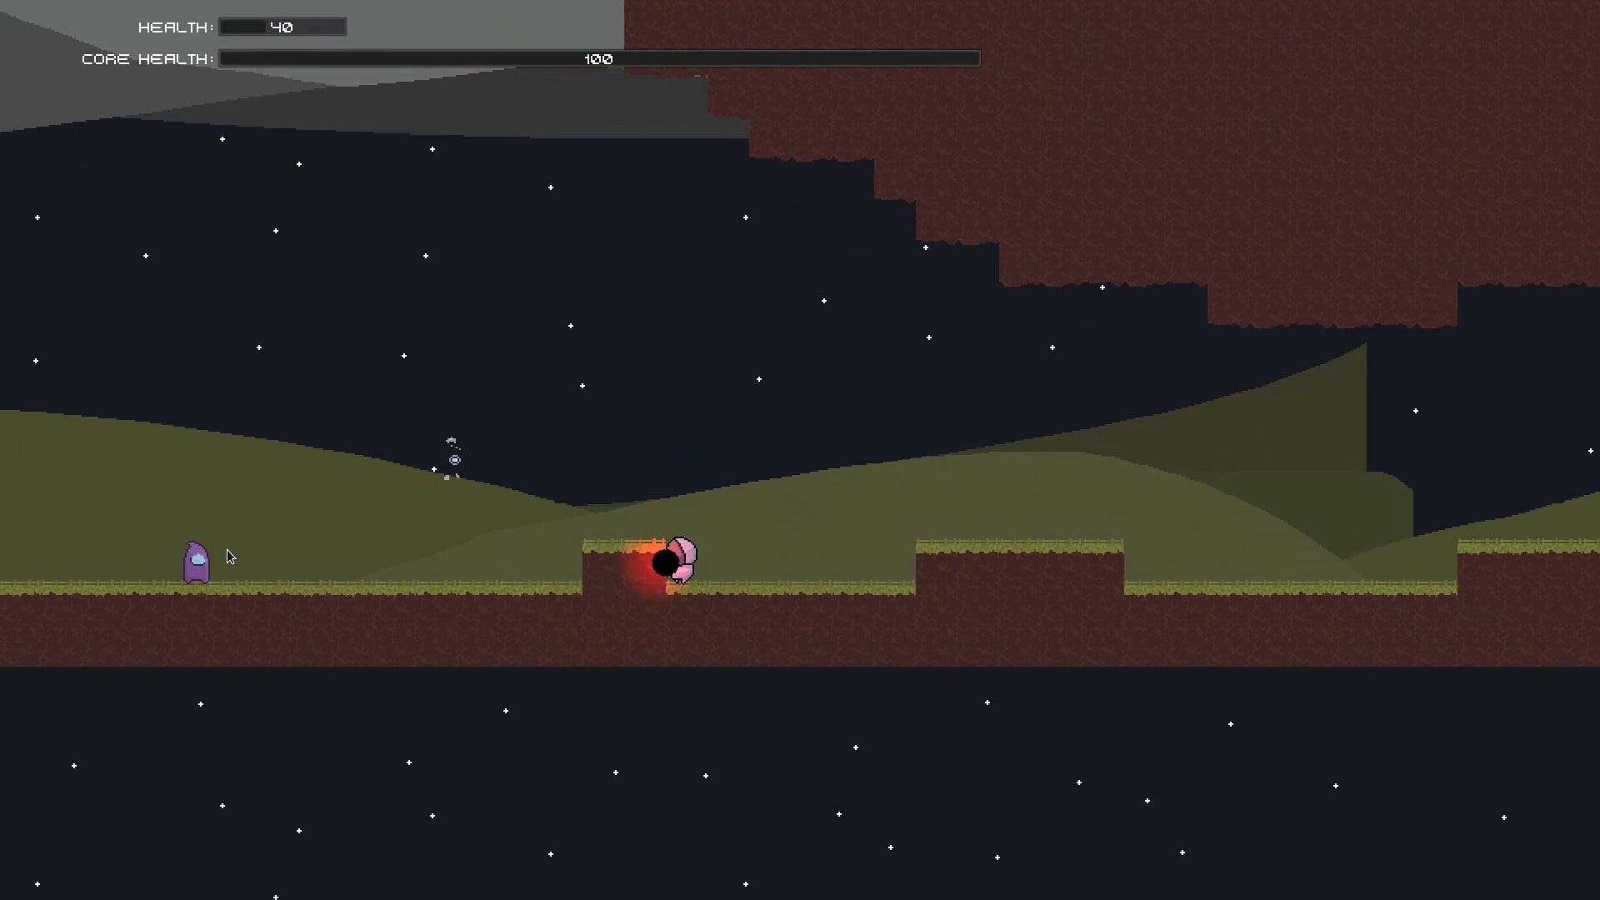
key("space")
left_click(272, 569)
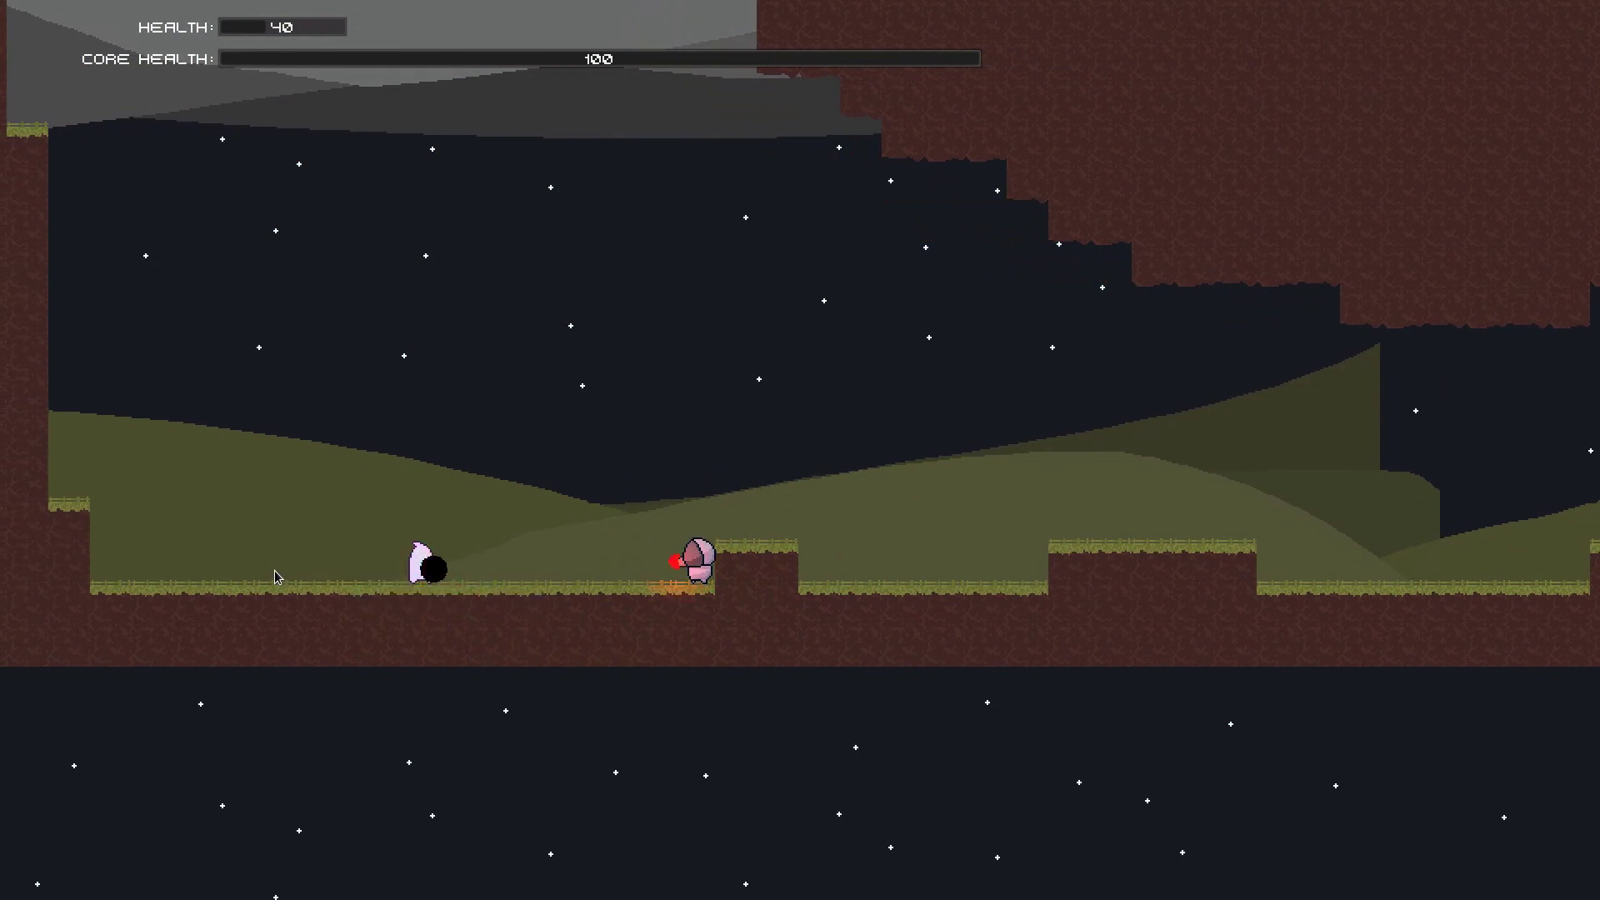
Step: Jump back over the small block, and shoot the alien descending below the rock ceiling
key("d")
key("space")
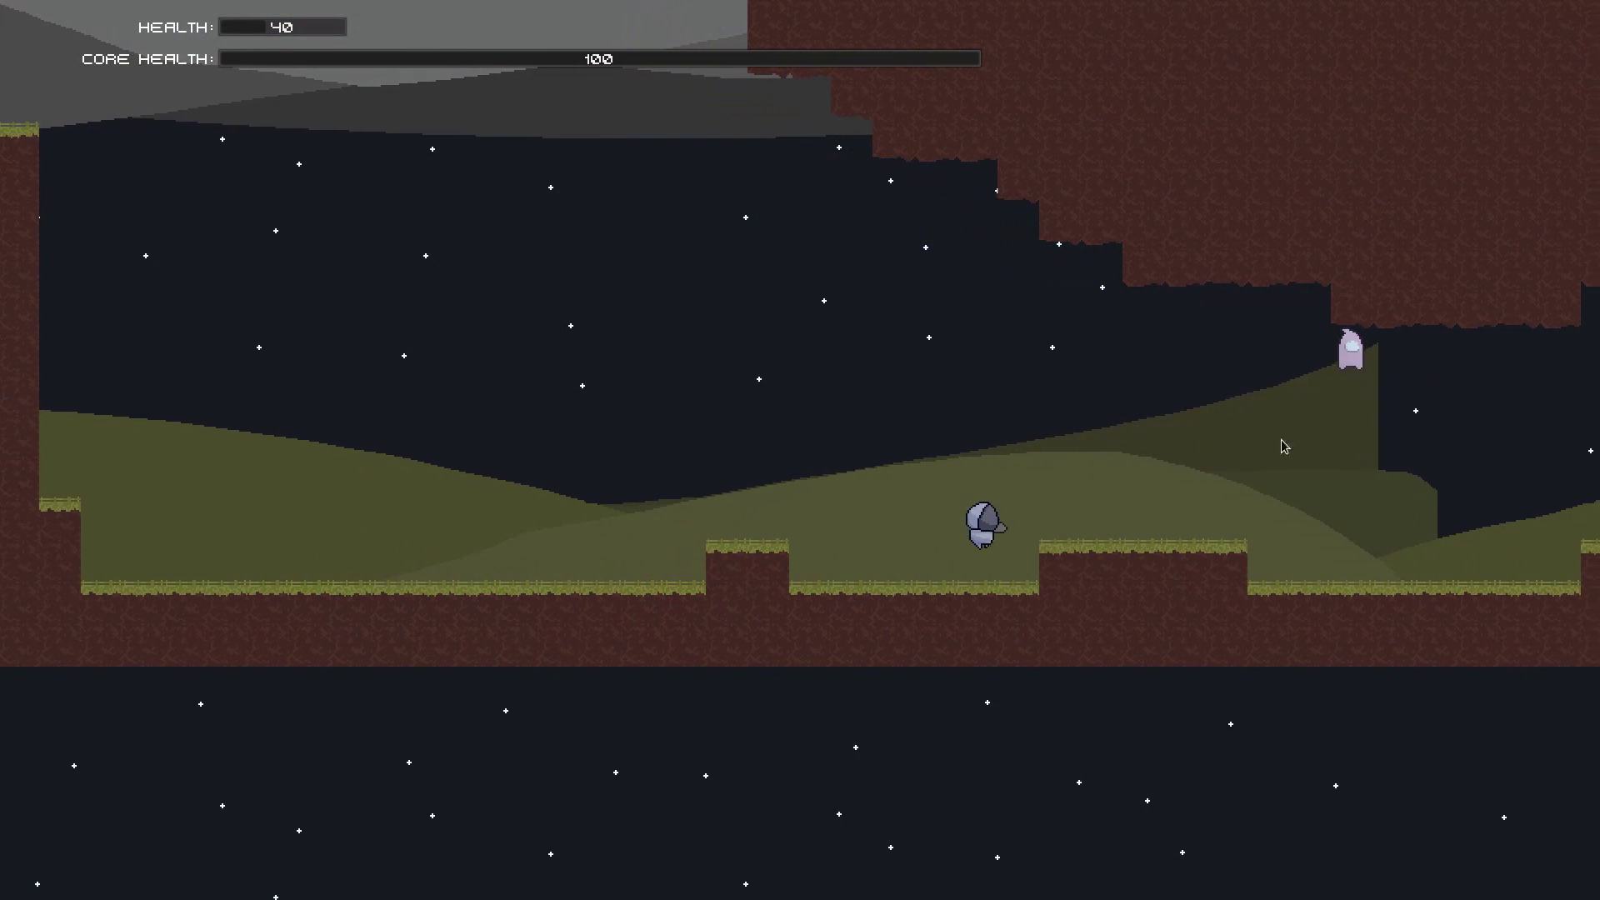
left_click(1317, 474)
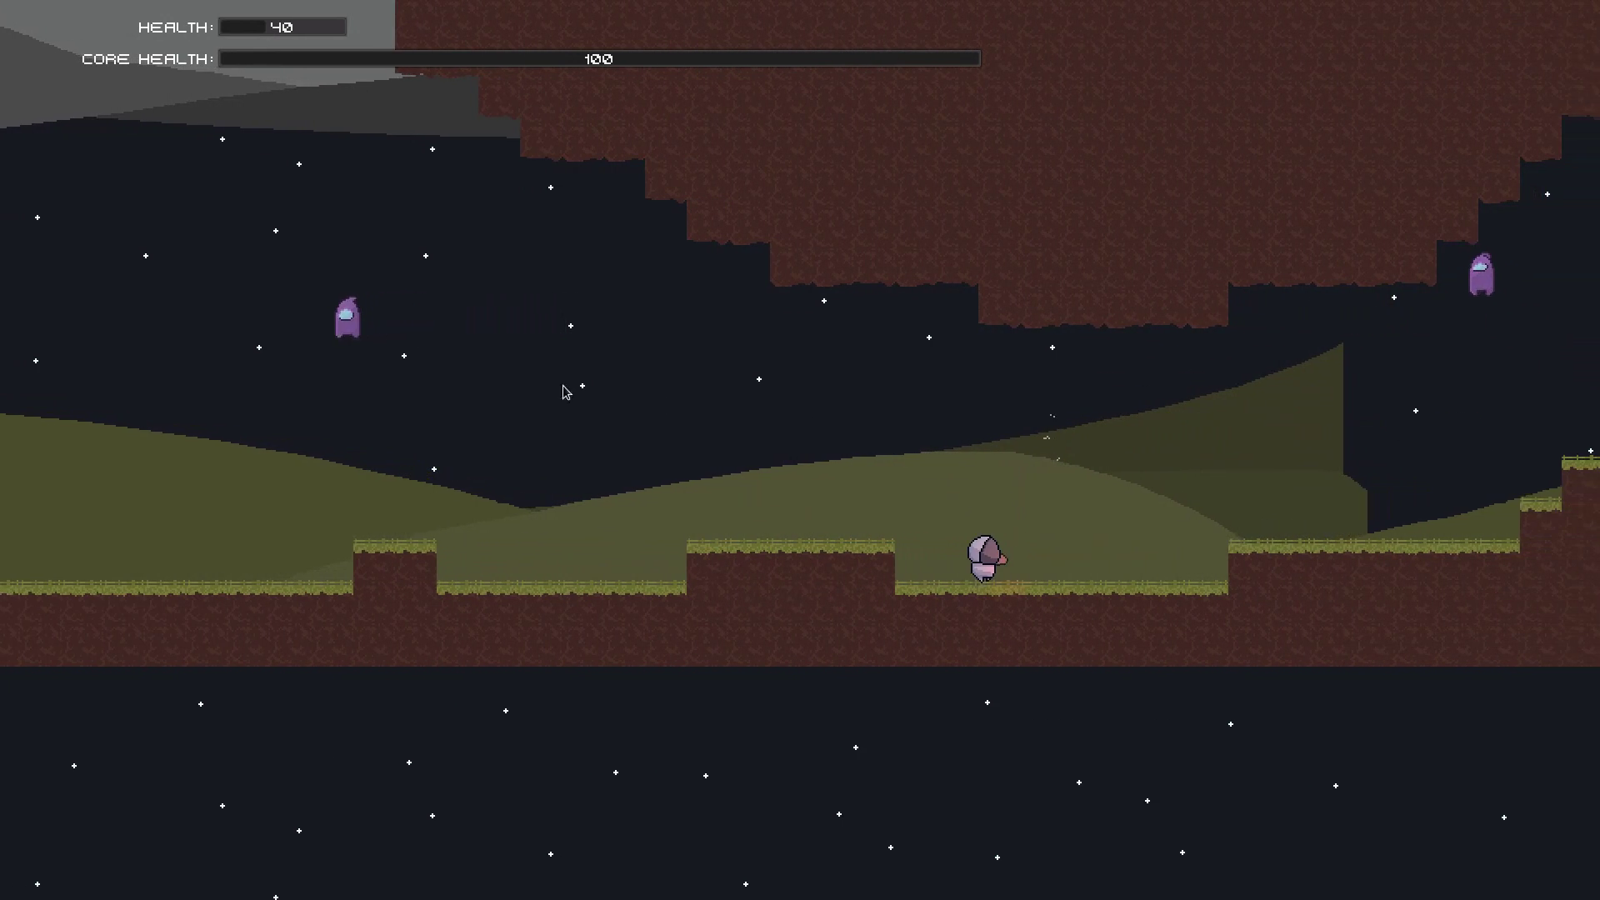
Step: Turn around and jump toward the small raised block while firing at the purple alien dropping beyond it
key("a")
key("space")
left_click(357, 482)
left_click(313, 517)
key("space")
left_click(225, 522)
Step: Jump between the raised blocks, and shoot the purple alien approaching through the dip beyond the wider block
key("d")
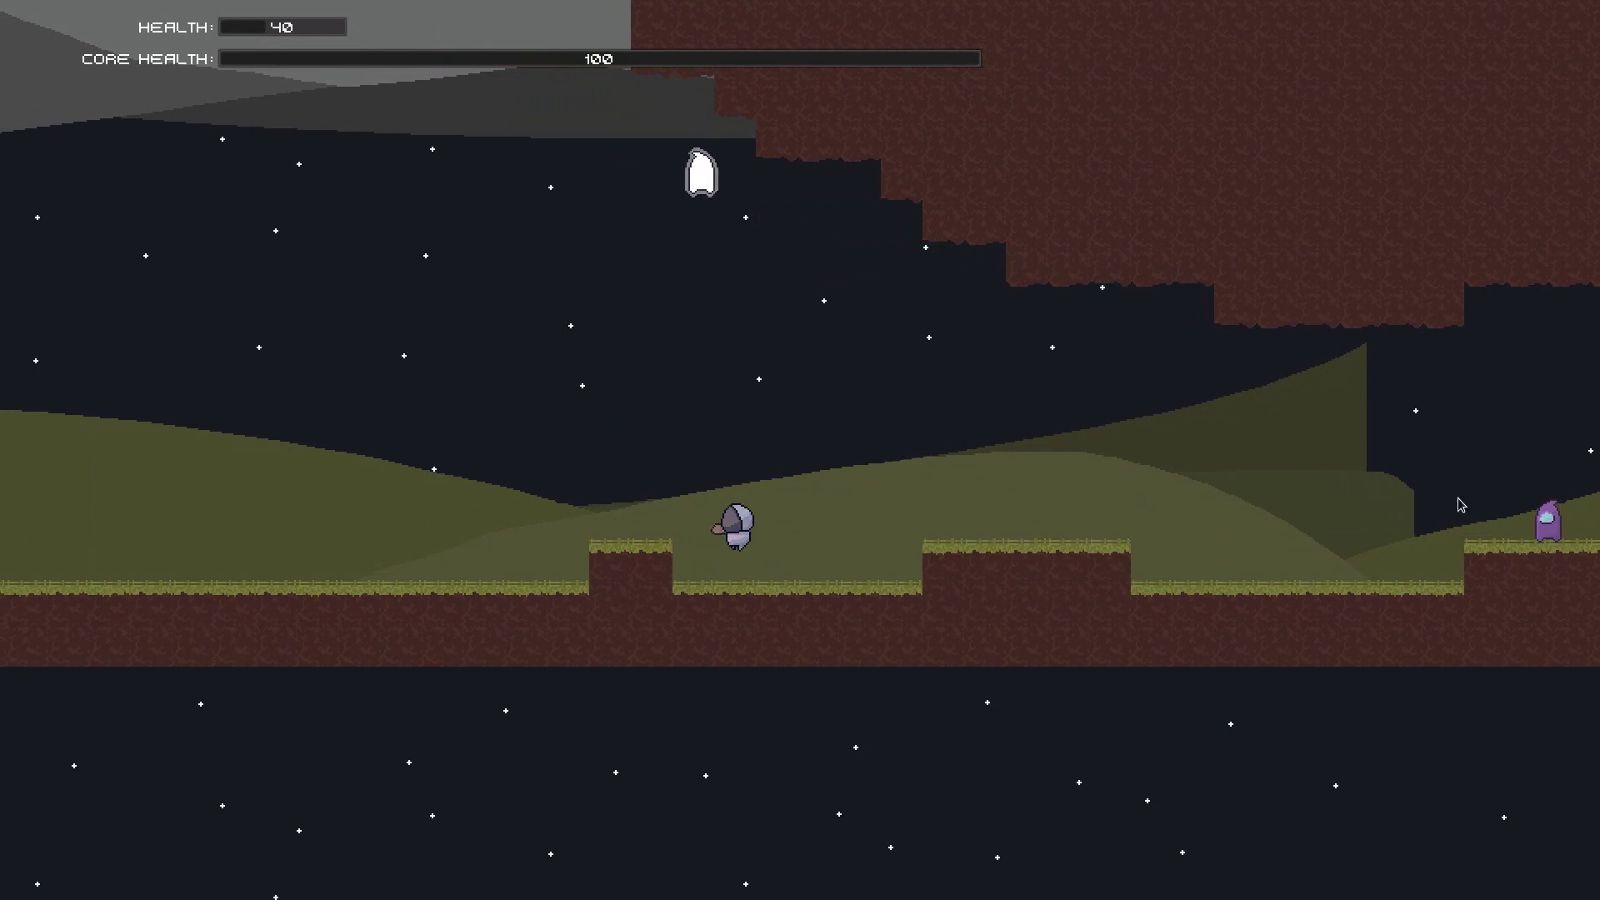
key("space")
left_click(543, 545)
key("a")
left_click(1250, 508)
key("d")
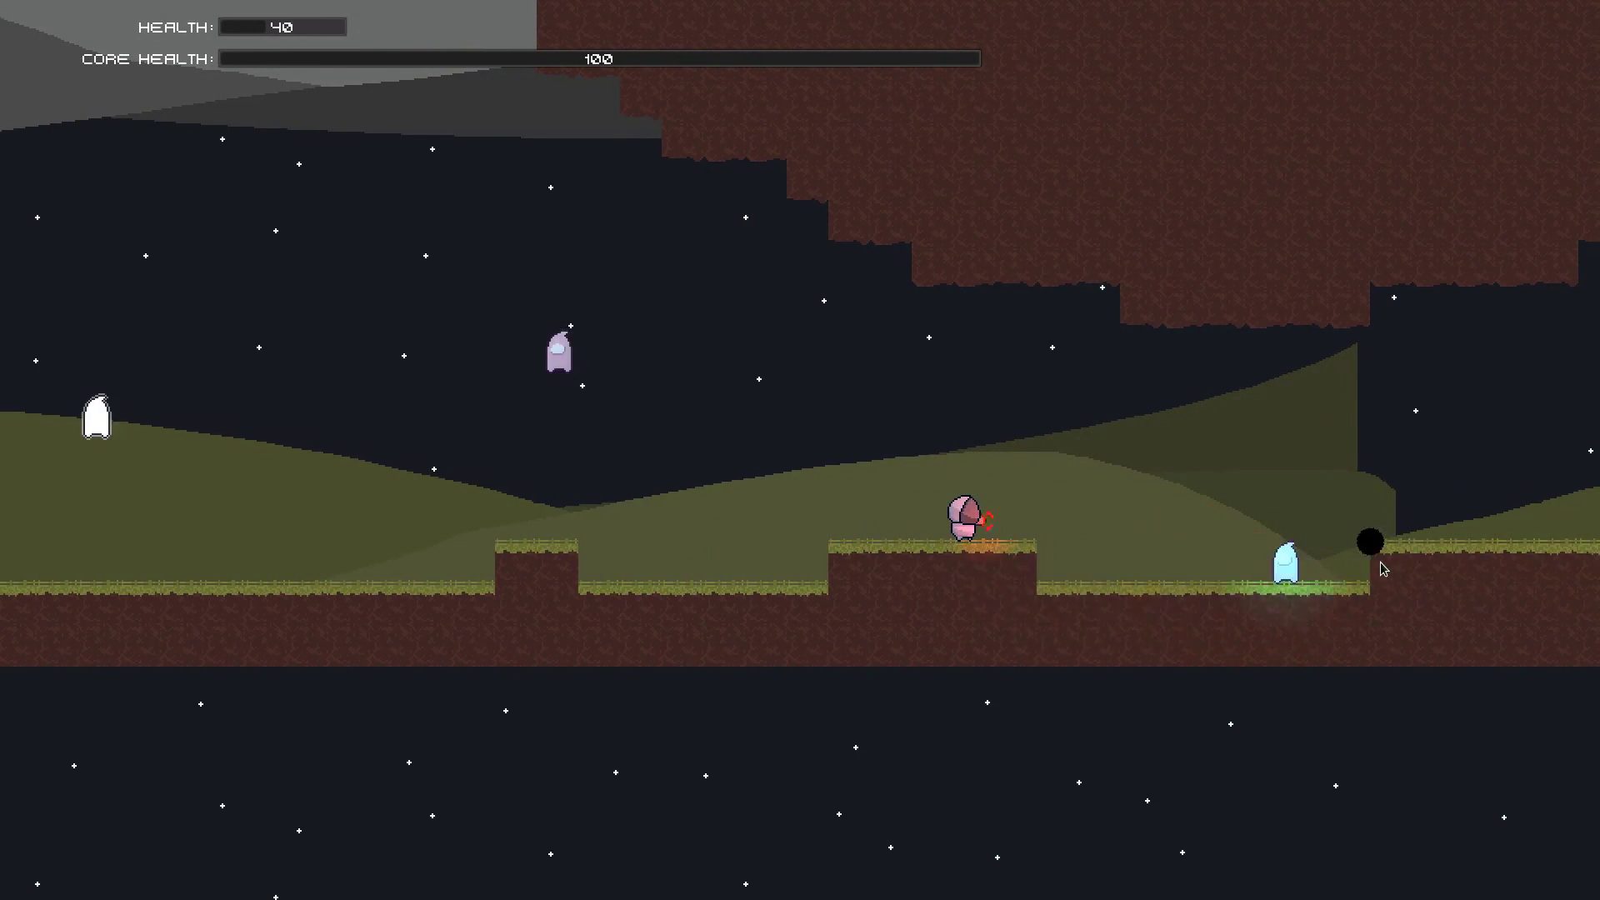
Step: Head back over the small raised block, and shoot the aliens landing on the ground near the far wall
key("a")
left_click(525, 454)
key("space")
left_click(429, 533)
left_click(350, 547)
left_click(350, 547)
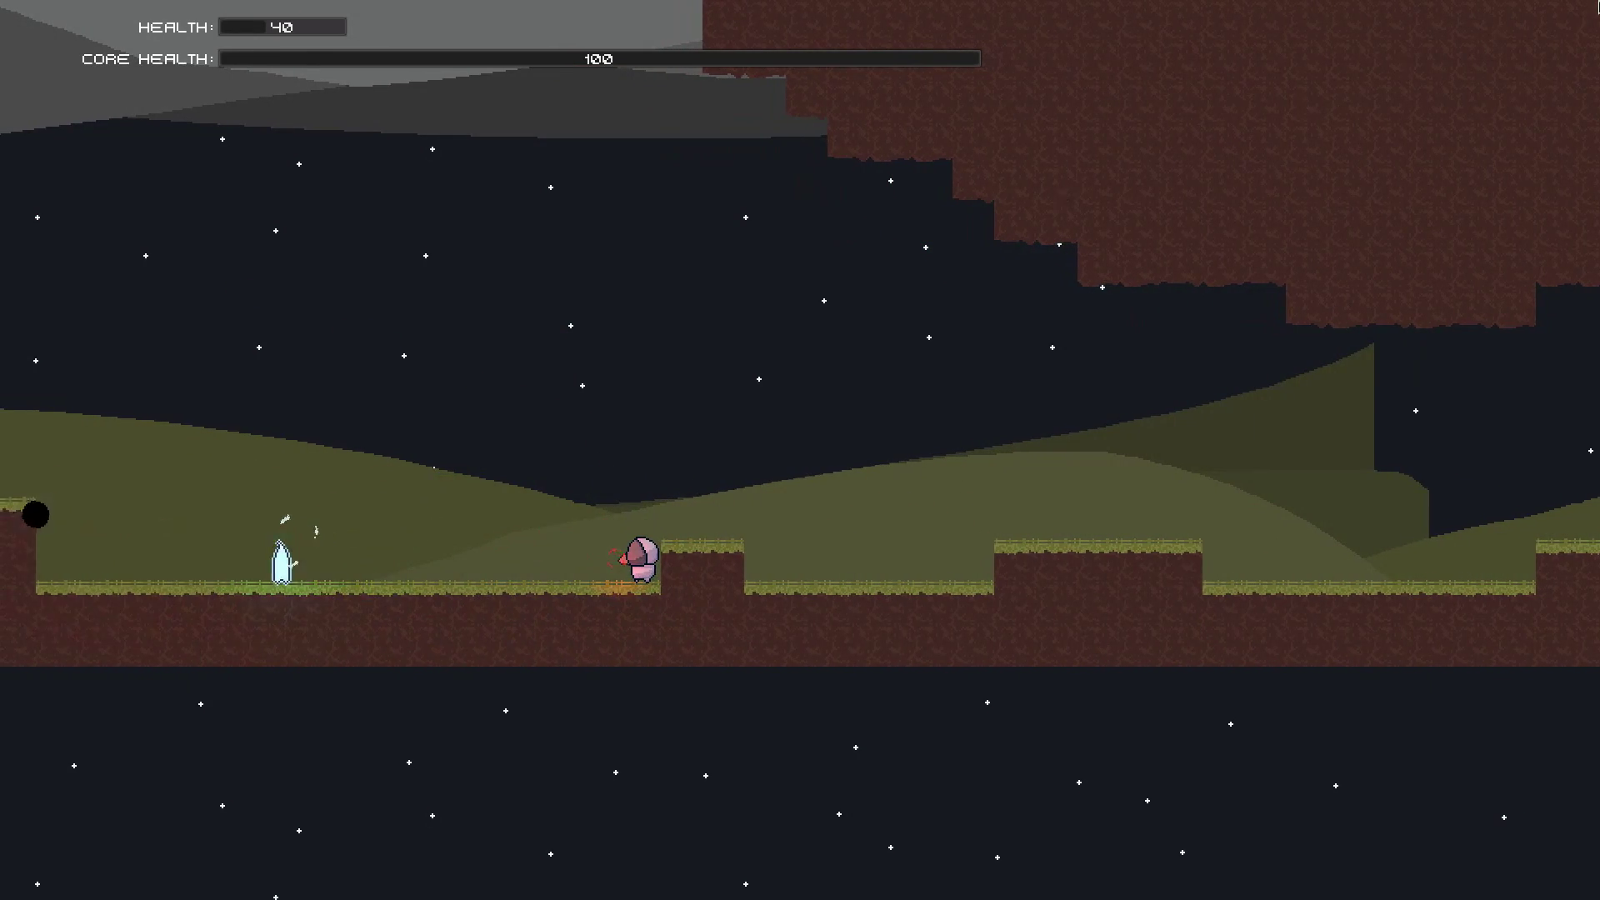
Step: Close the running game, and locate the line in waves.gd that stores the core's position
key("alt+F4")
left_click(796, 281)
scroll(801, 275, "up", 14)
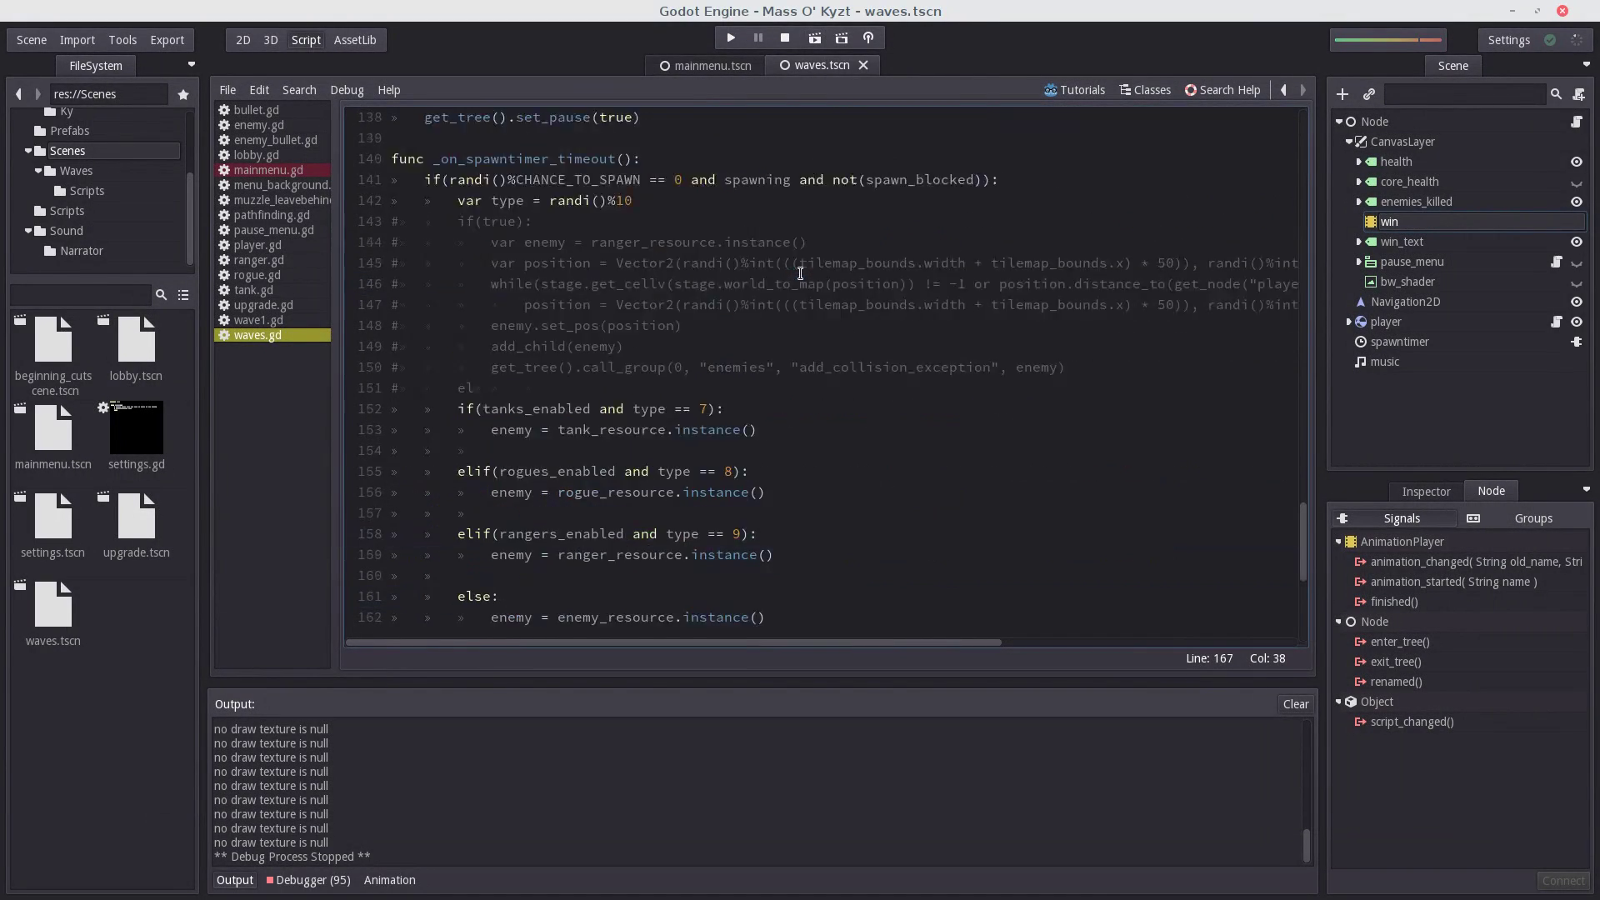
scroll(843, 262, "up", 20)
left_click(852, 245)
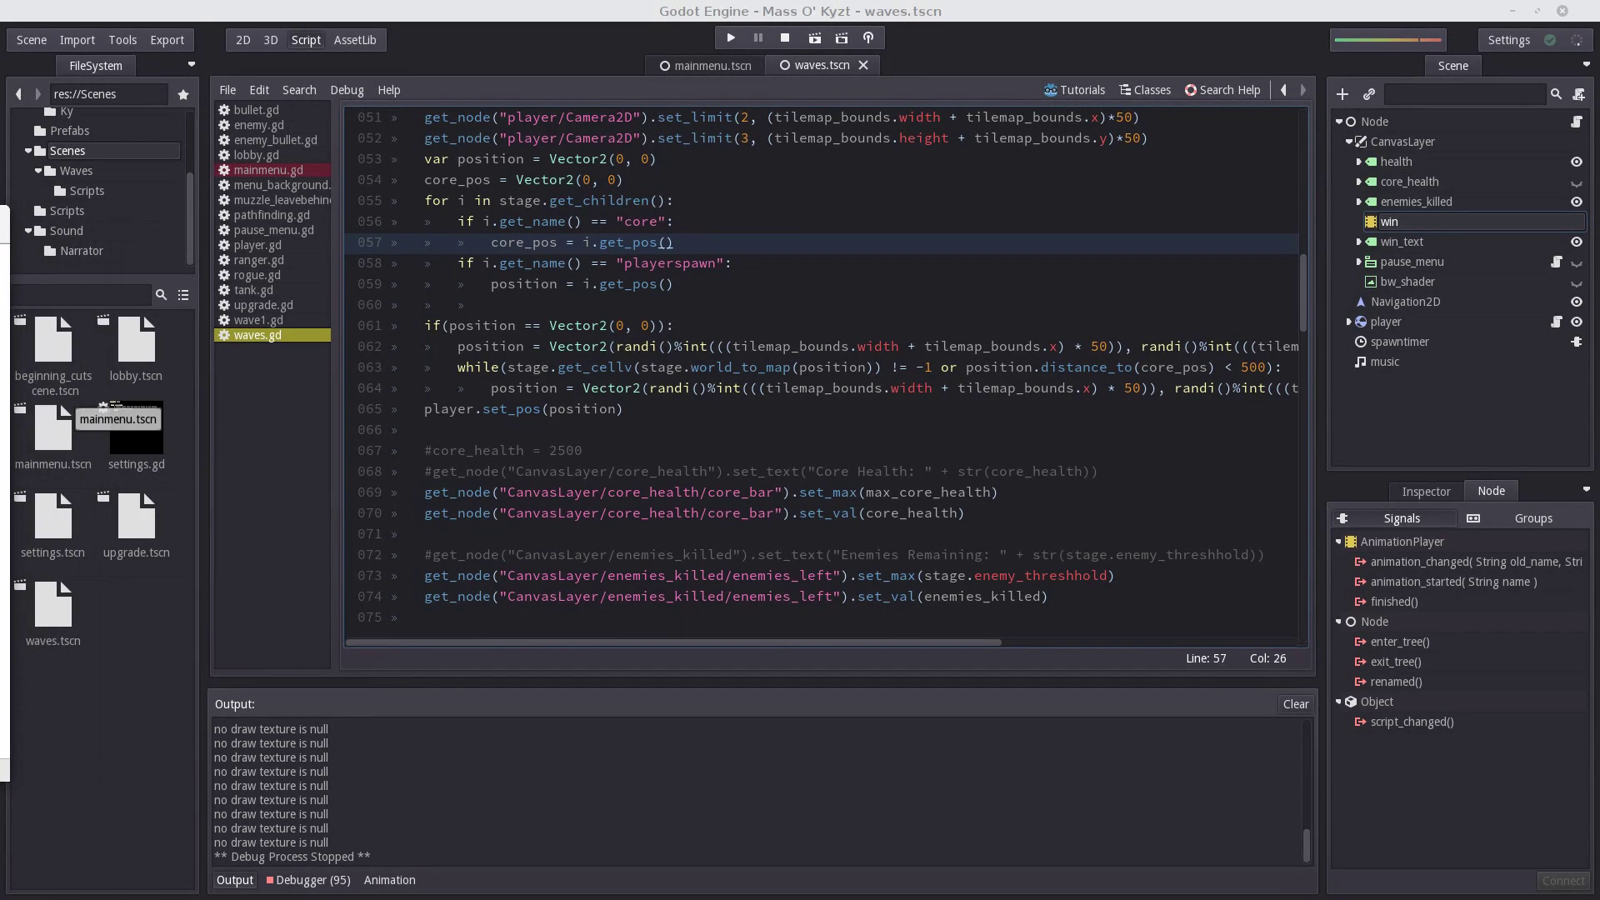
Step: Set last_completed_stage to 3 in data.cfg, and run the waves scene
left_click_drag(0, 235, 1241, 203)
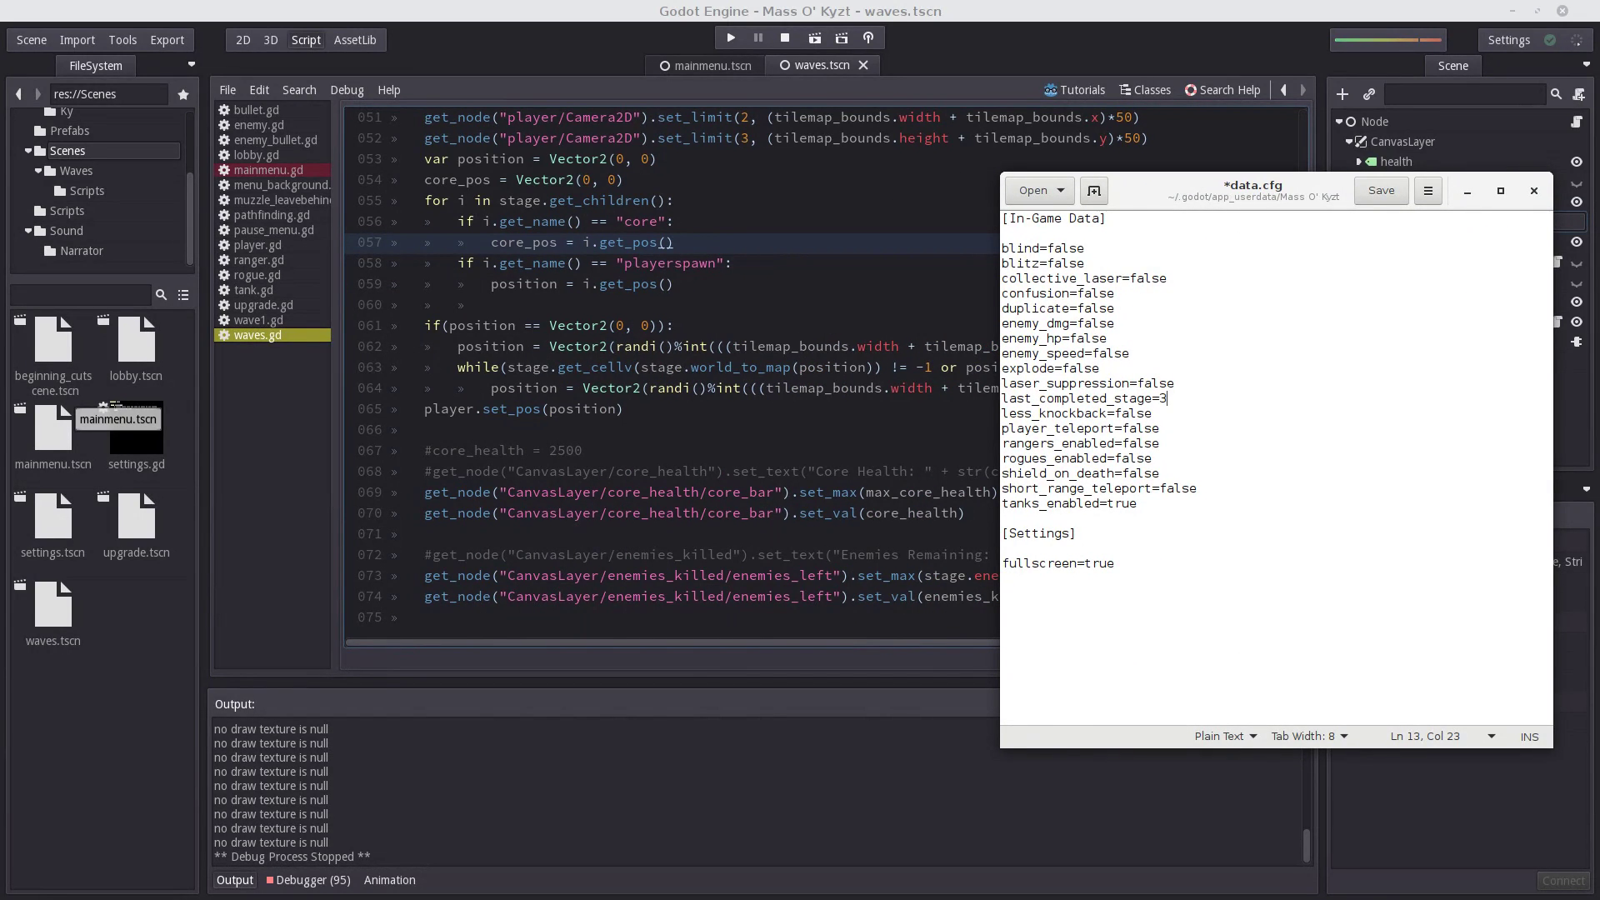
left_click(1223, 139)
left_click(807, 38)
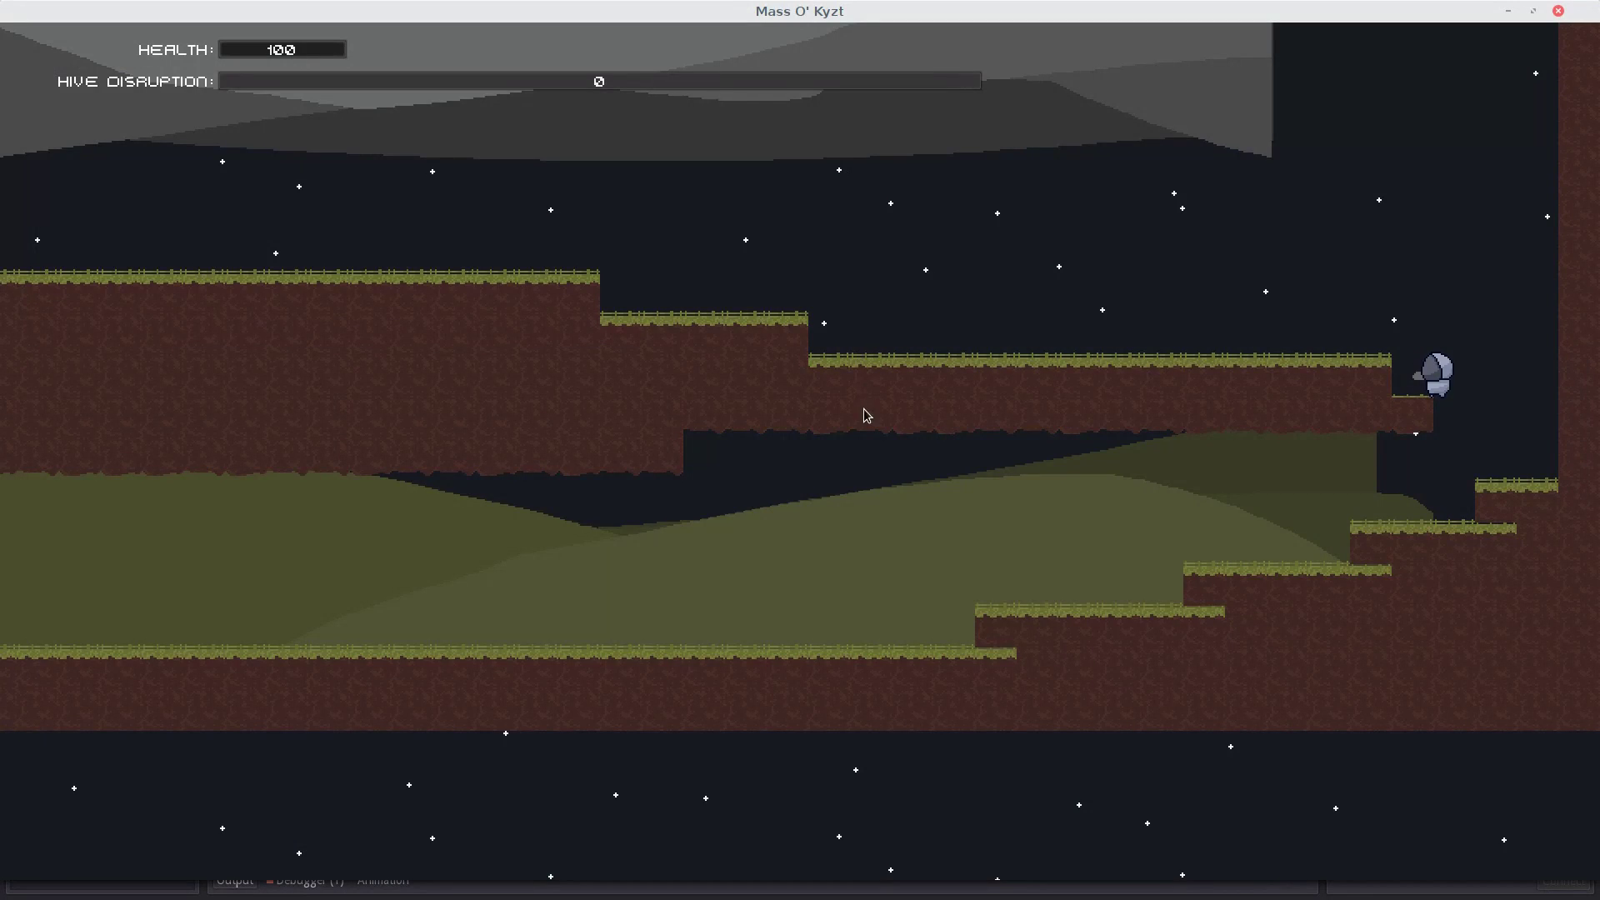
Step: Climb the upper ledges away from the spawn point, and turn around to shoot at the approaching purple alien
key("a")
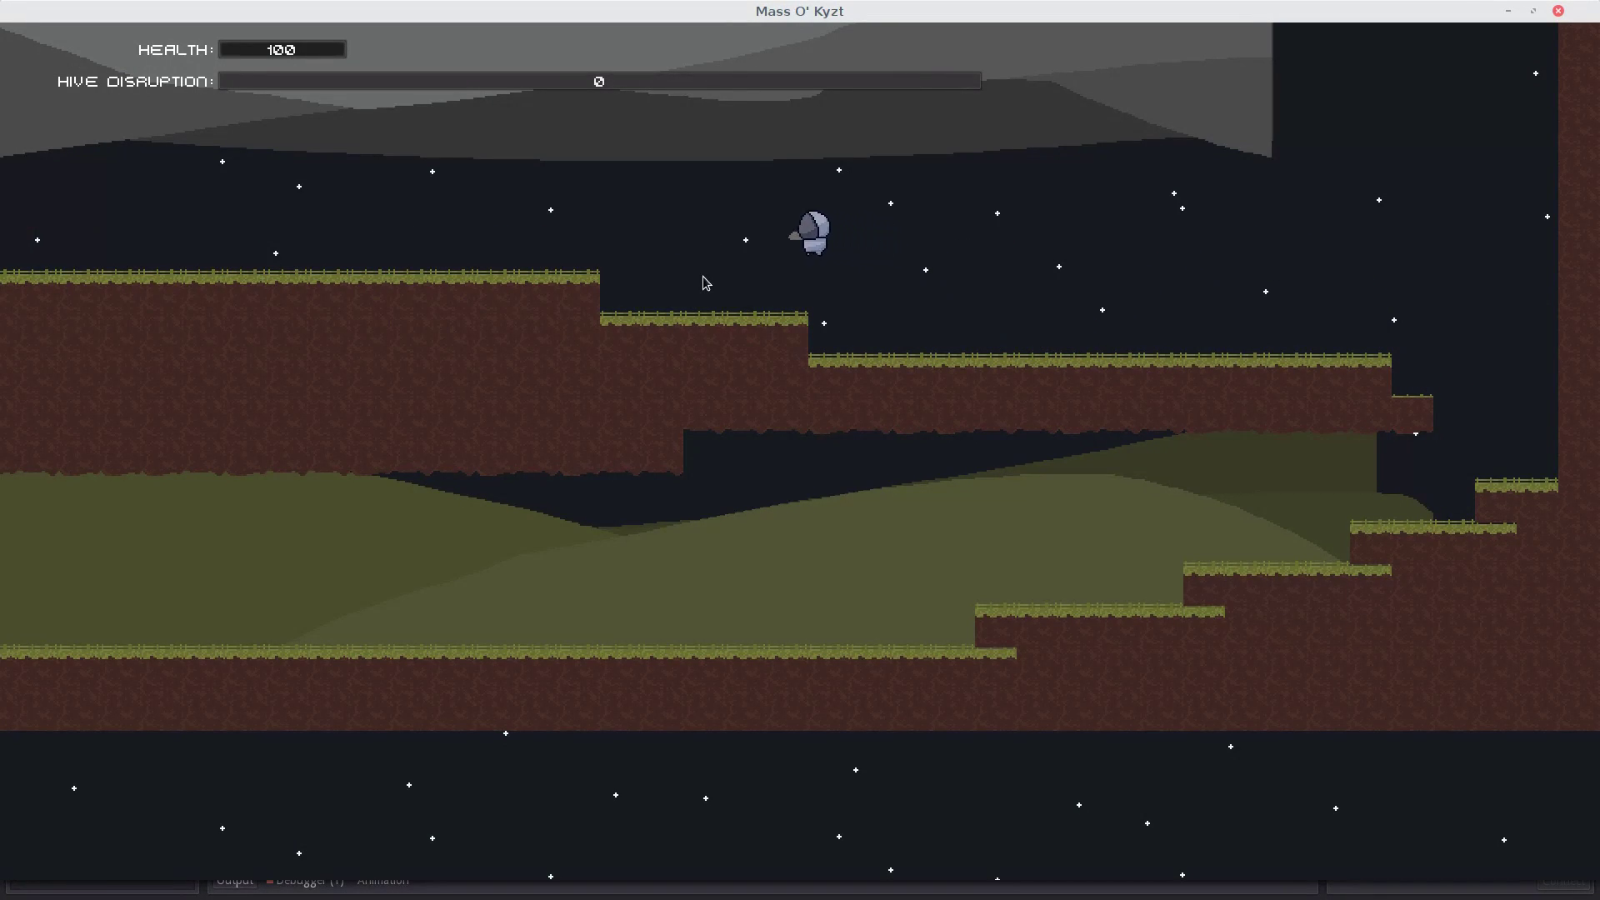
key("Left")
key("d")
left_click(925, 192)
key("space")
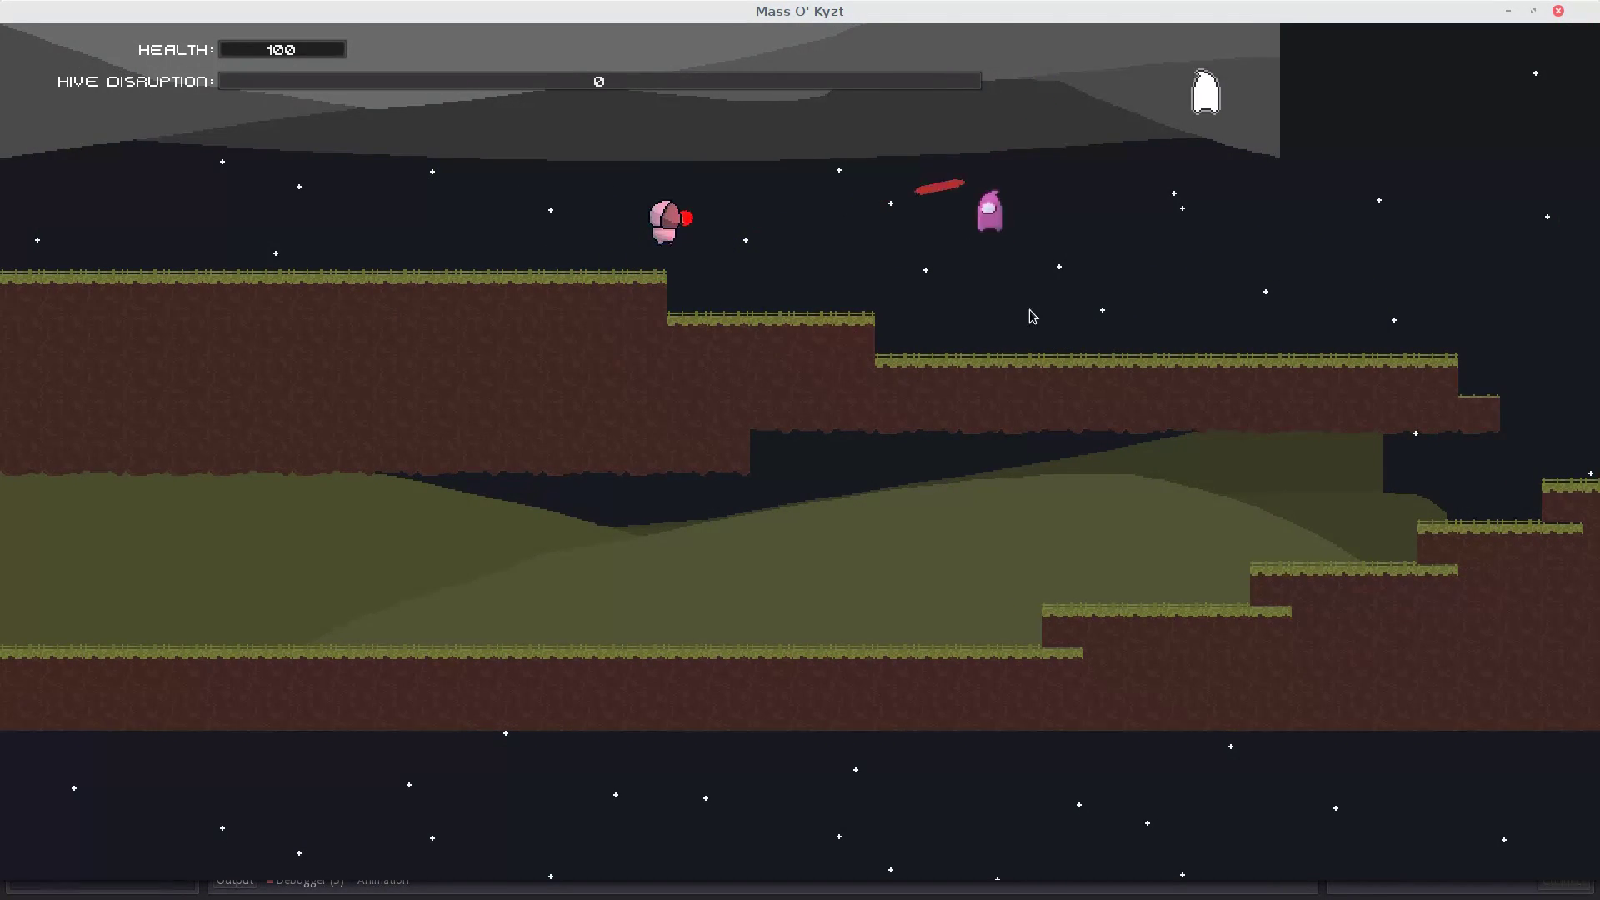
Step: Head down the stepped ledges toward the far wall, shooting the pink alien and the large red alien ahead
left_click(996, 360)
left_click(1159, 304)
left_click(1282, 328)
left_click(1283, 335)
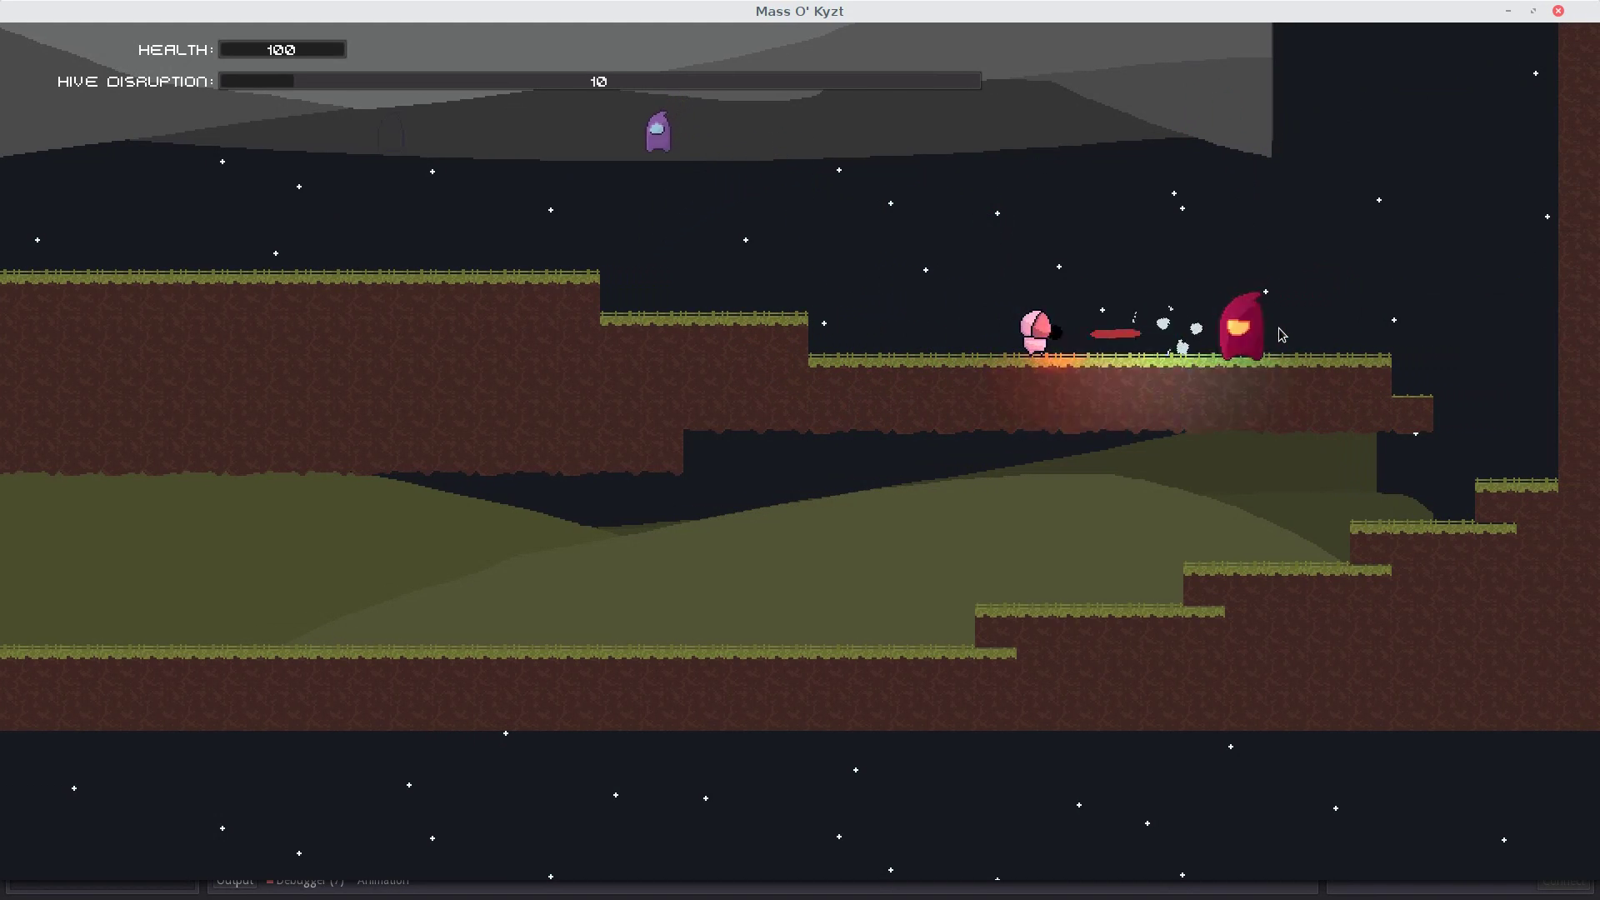
left_click(1214, 342)
Step: Turn back toward the stepped ledges, and shoot the aliens approaching from the high ground while jumping to dodge them
left_click(767, 275)
key("a")
key("space")
left_click(521, 277)
left_click(525, 279)
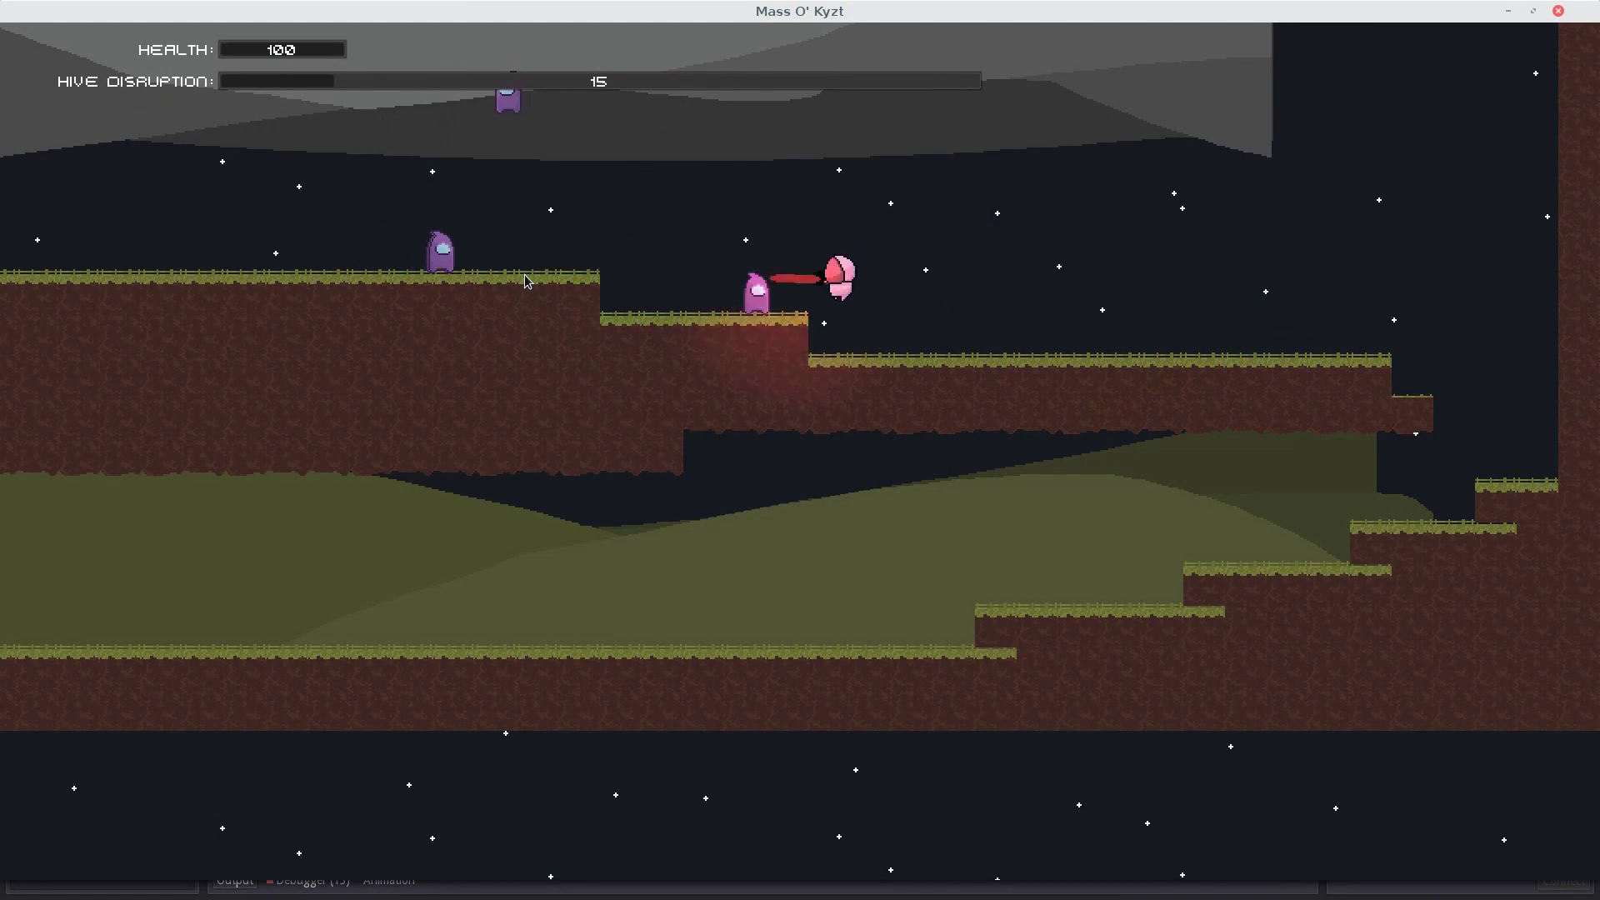
key("d")
left_click(514, 240)
key("a")
left_click(508, 249)
key("space")
left_click(500, 255)
key("d")
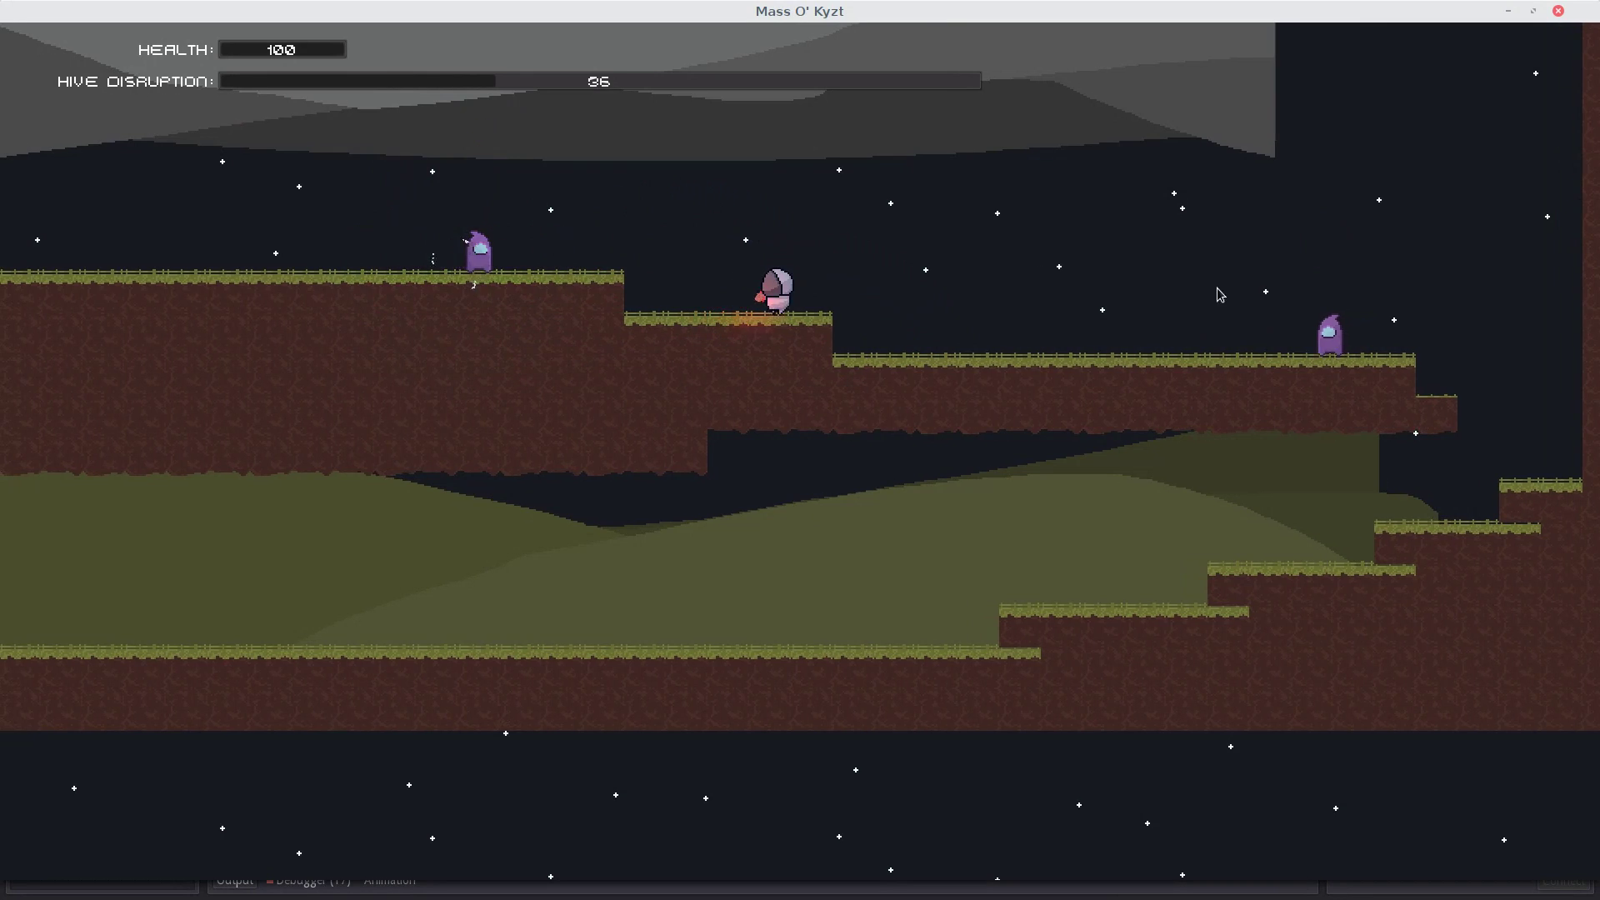
Step: Shoot the purple alien near the upper platform's outer end, and fire back at the one on the high ground
left_click(1218, 292)
key("space")
left_click(1186, 332)
key("a")
left_click(564, 218)
key("d")
left_click(551, 225)
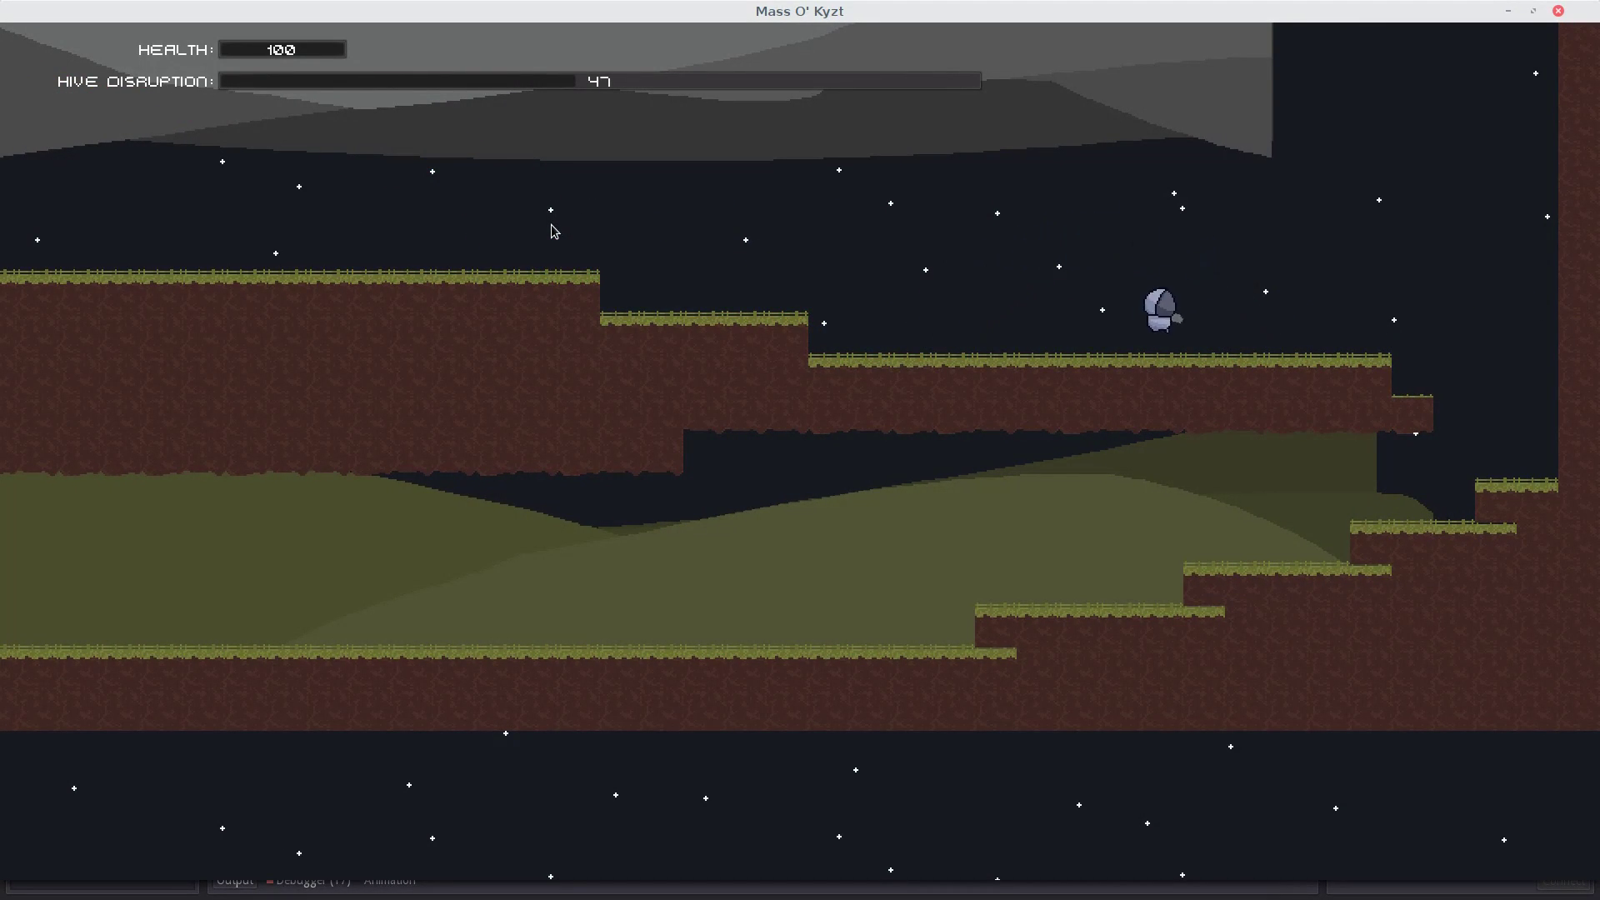
Step: Leap toward the stepped ledges, shoot the purple alien on the middle ledge, and jump back to the platform's outer end
key("a")
key("space")
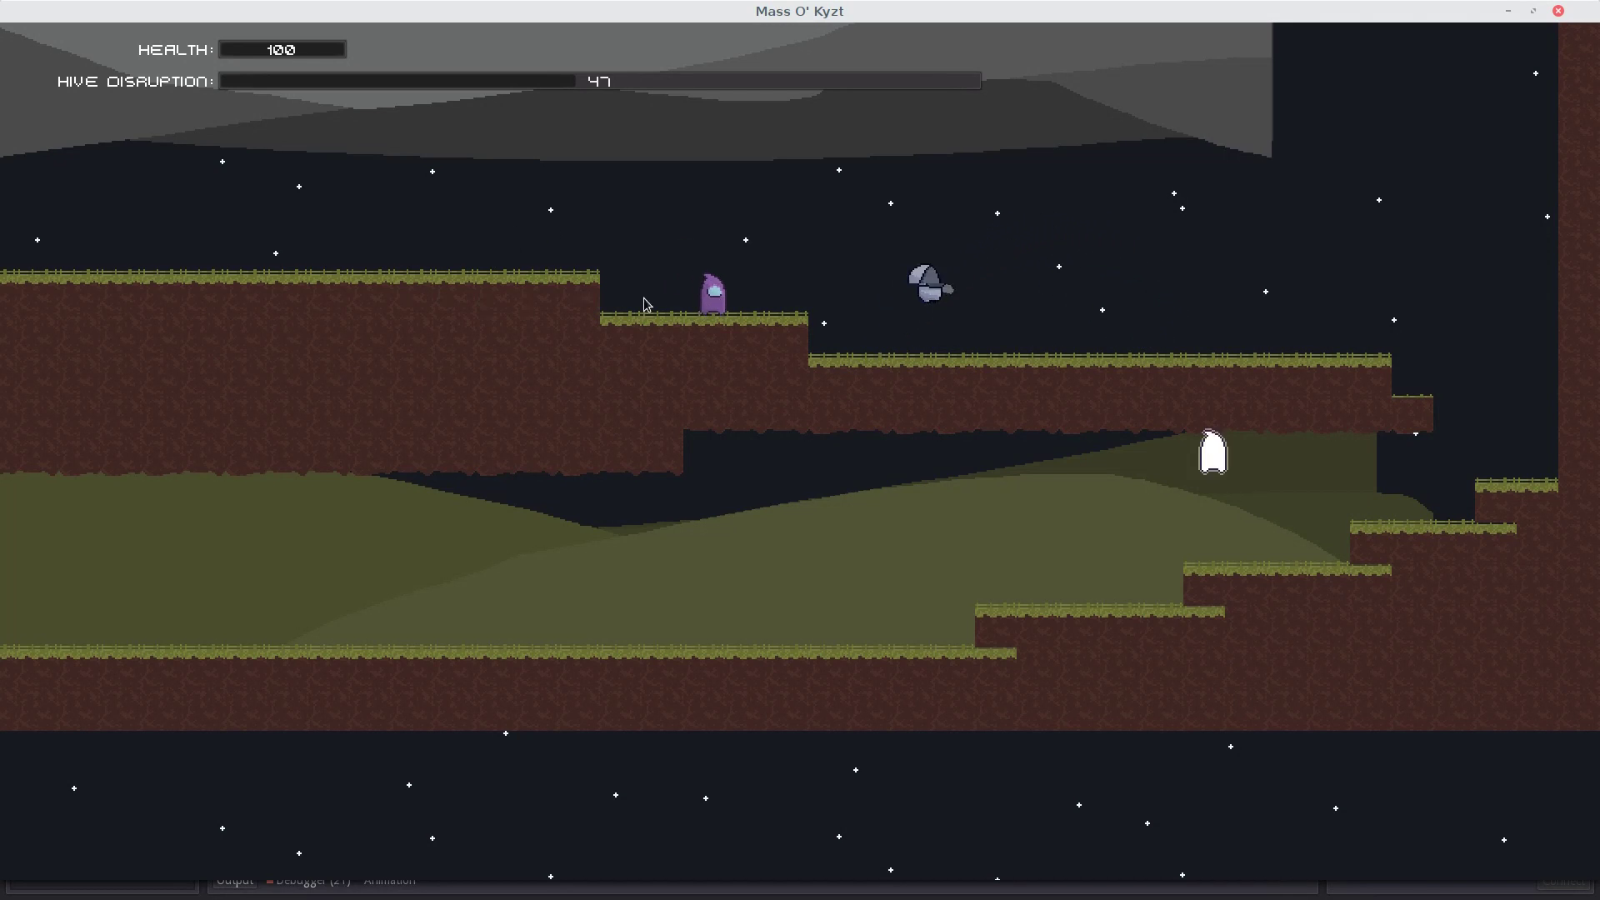
left_click(647, 307)
key("d")
key("space")
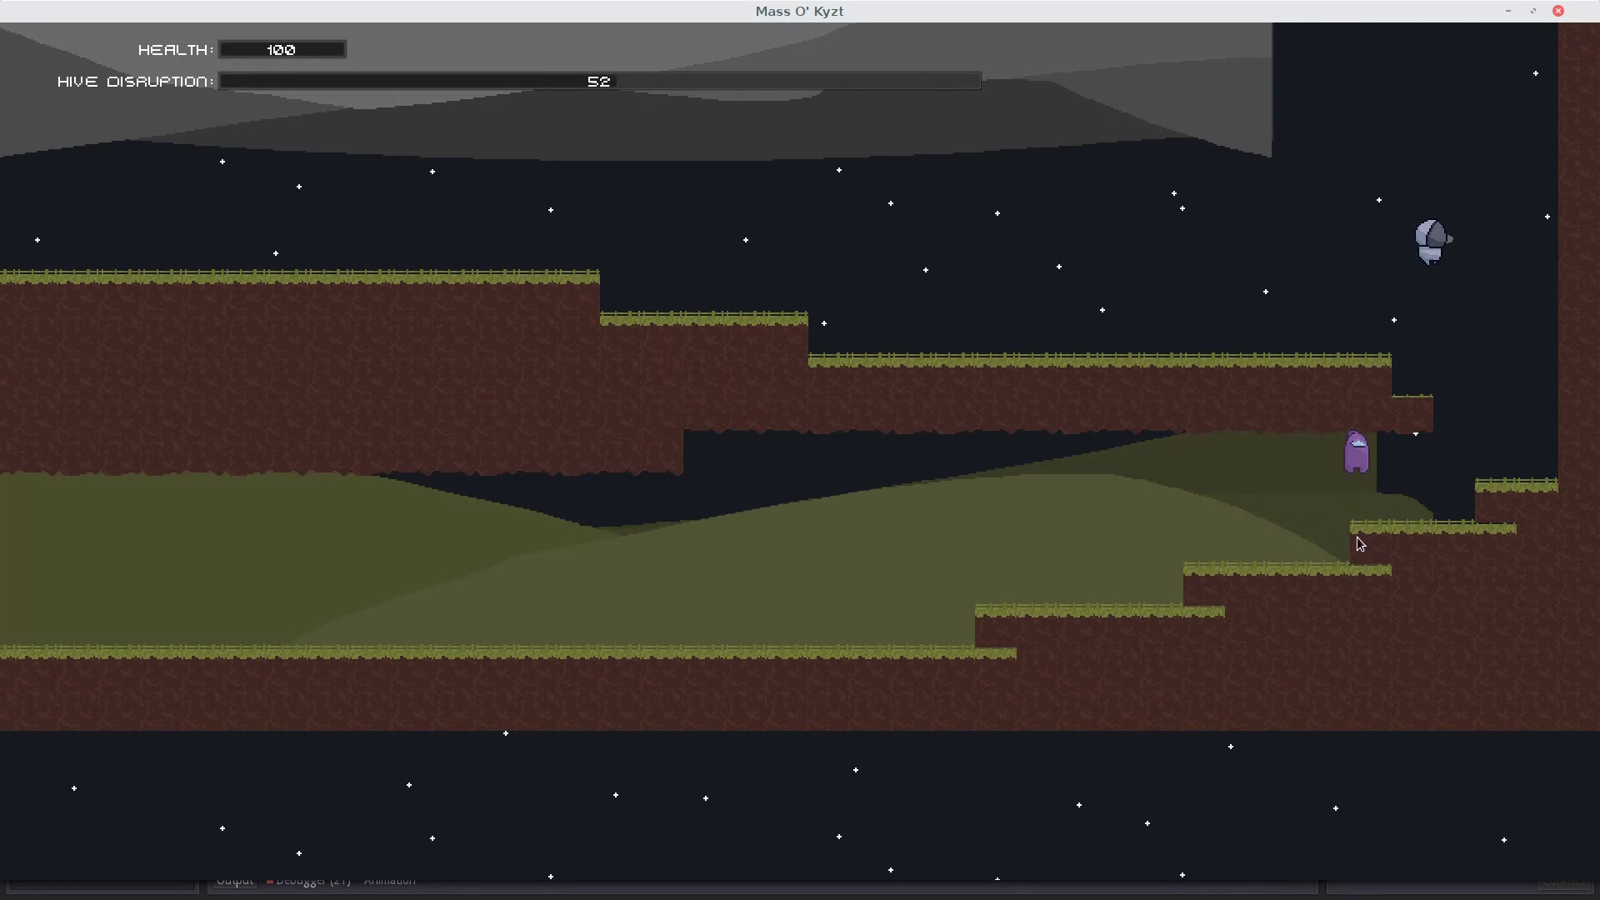
Step: Shoot the purple alien coming up from the stairs while jumping above the platform's outer end
key("a")
left_click(1395, 509)
left_click(1450, 507)
key("space")
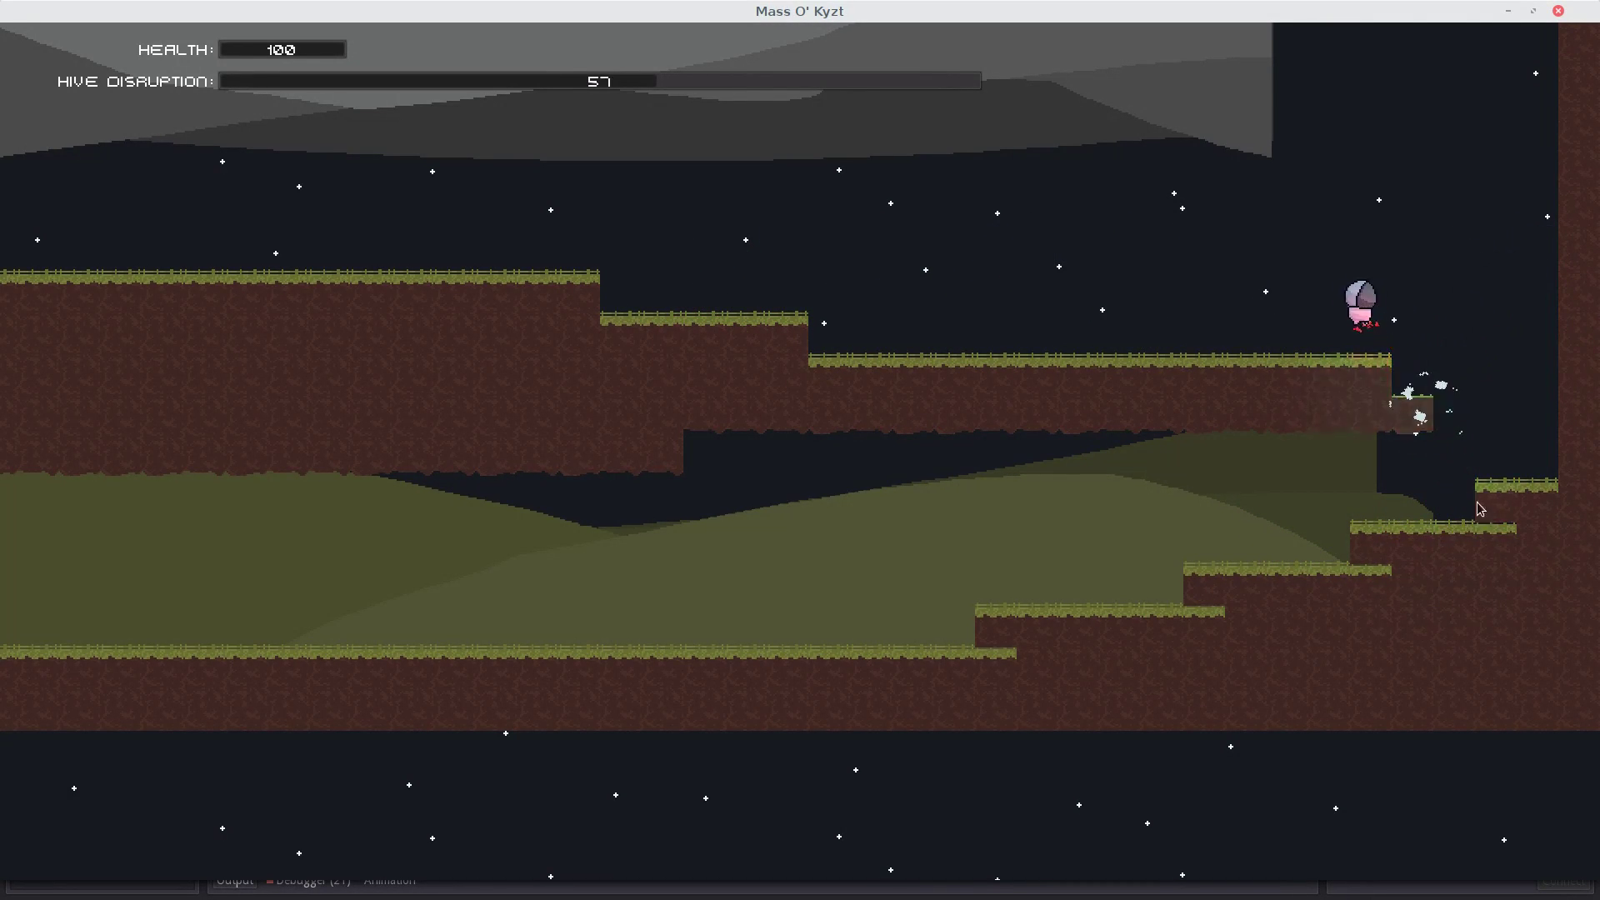
key("d")
Step: Drop to the lower ground, and shoot the purple aliens on the lowest stairs while jumping over them
key("space")
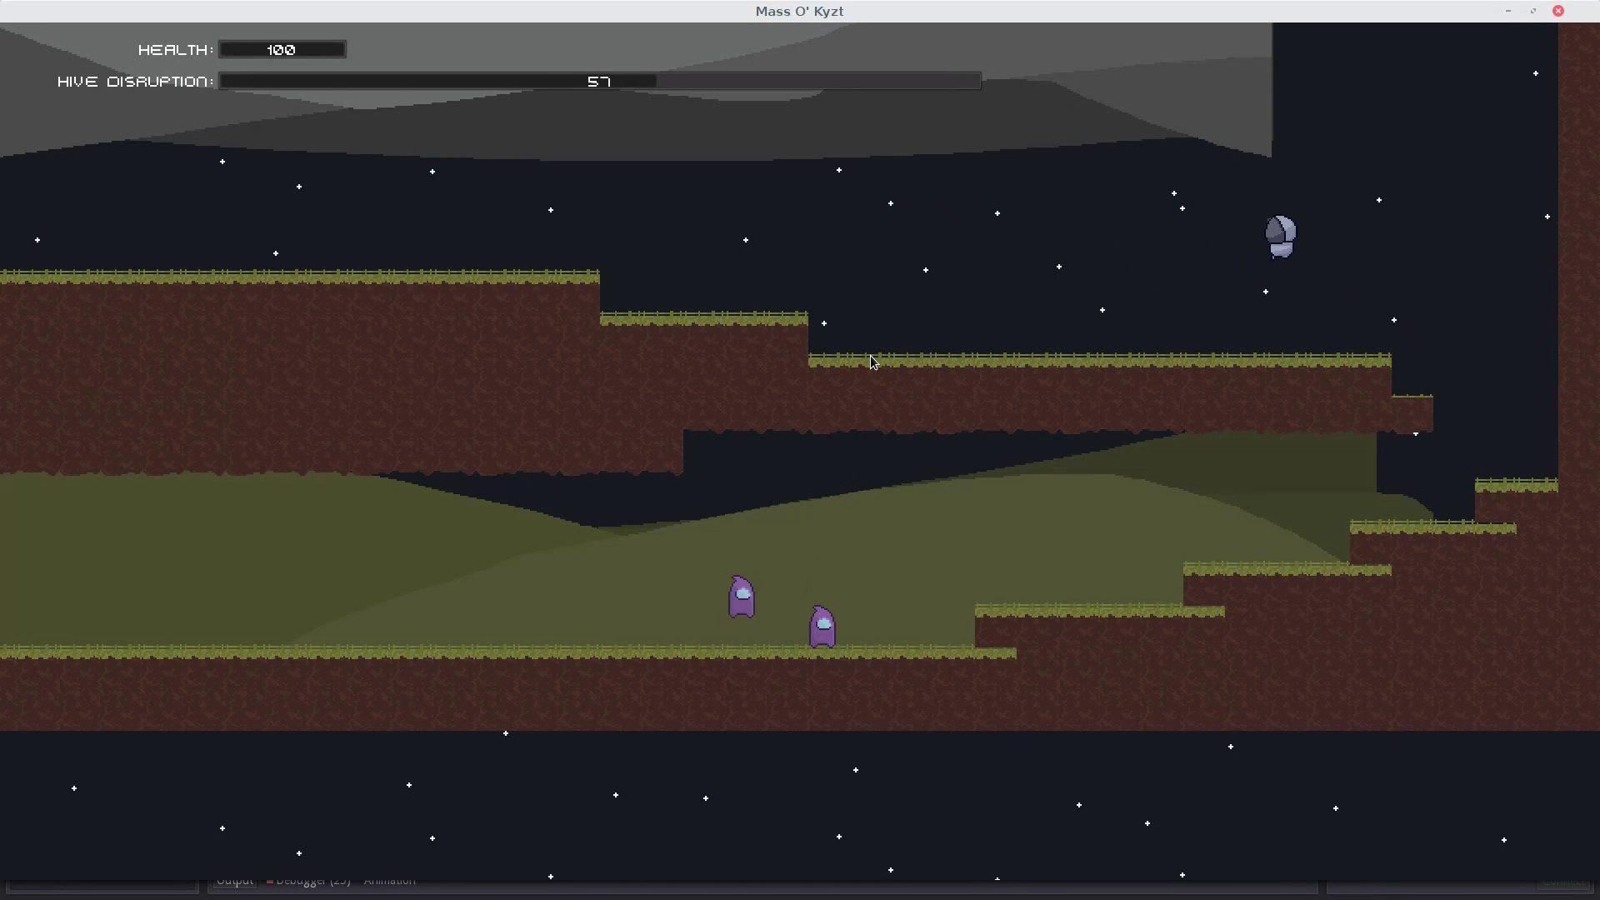
key("a")
left_click(1171, 596)
key("space")
key("a")
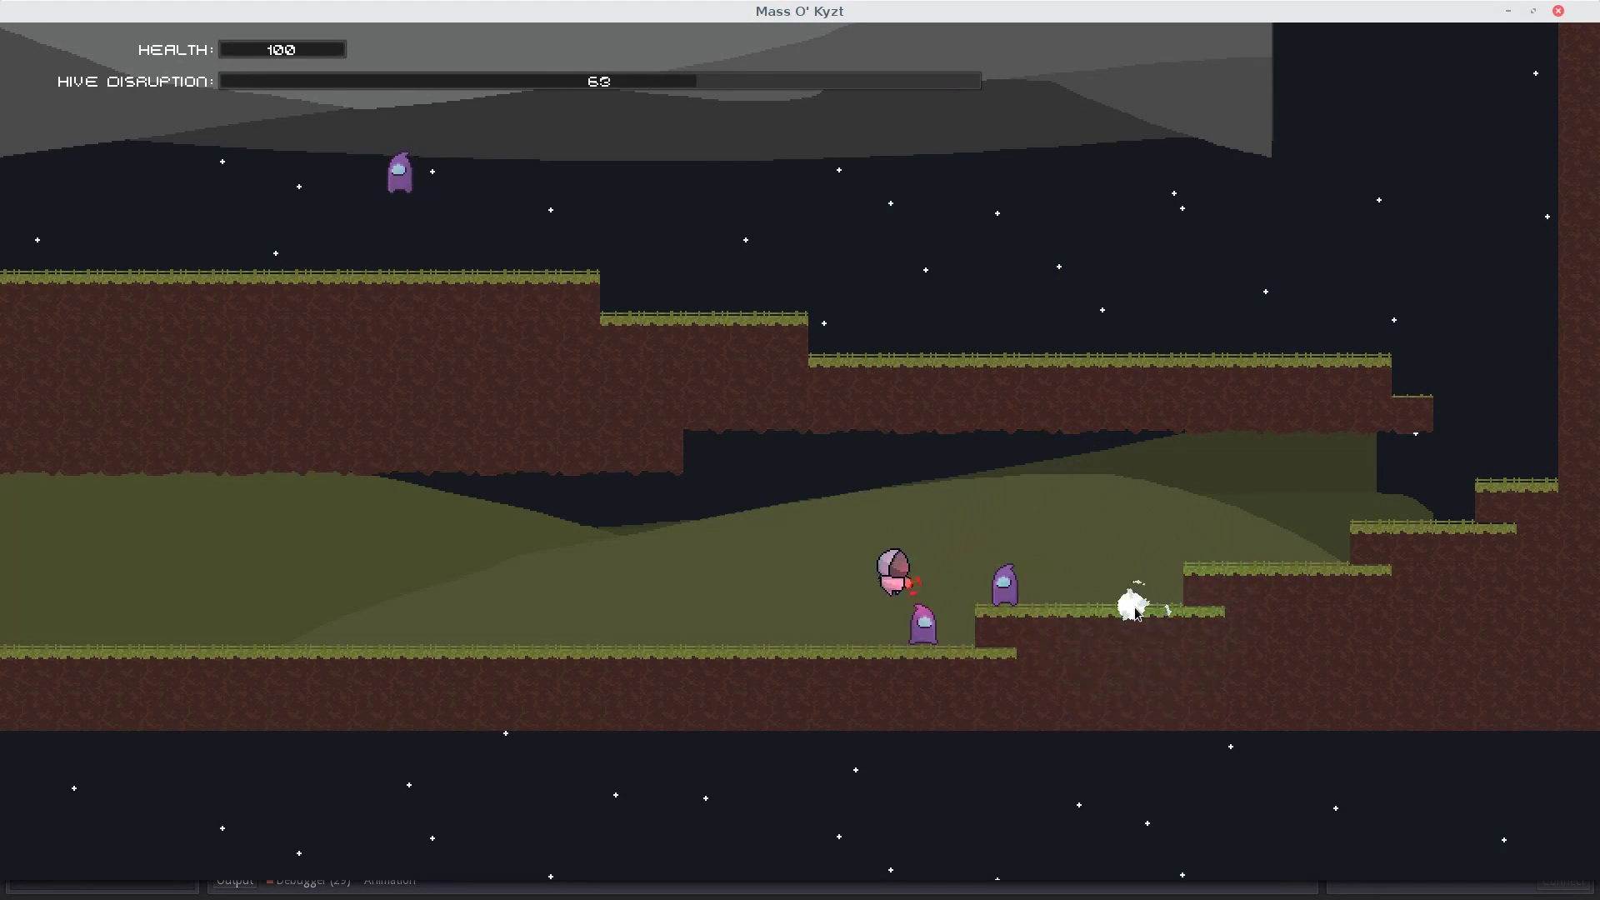
key("space")
left_click(1084, 605)
left_click(1039, 602)
key("d")
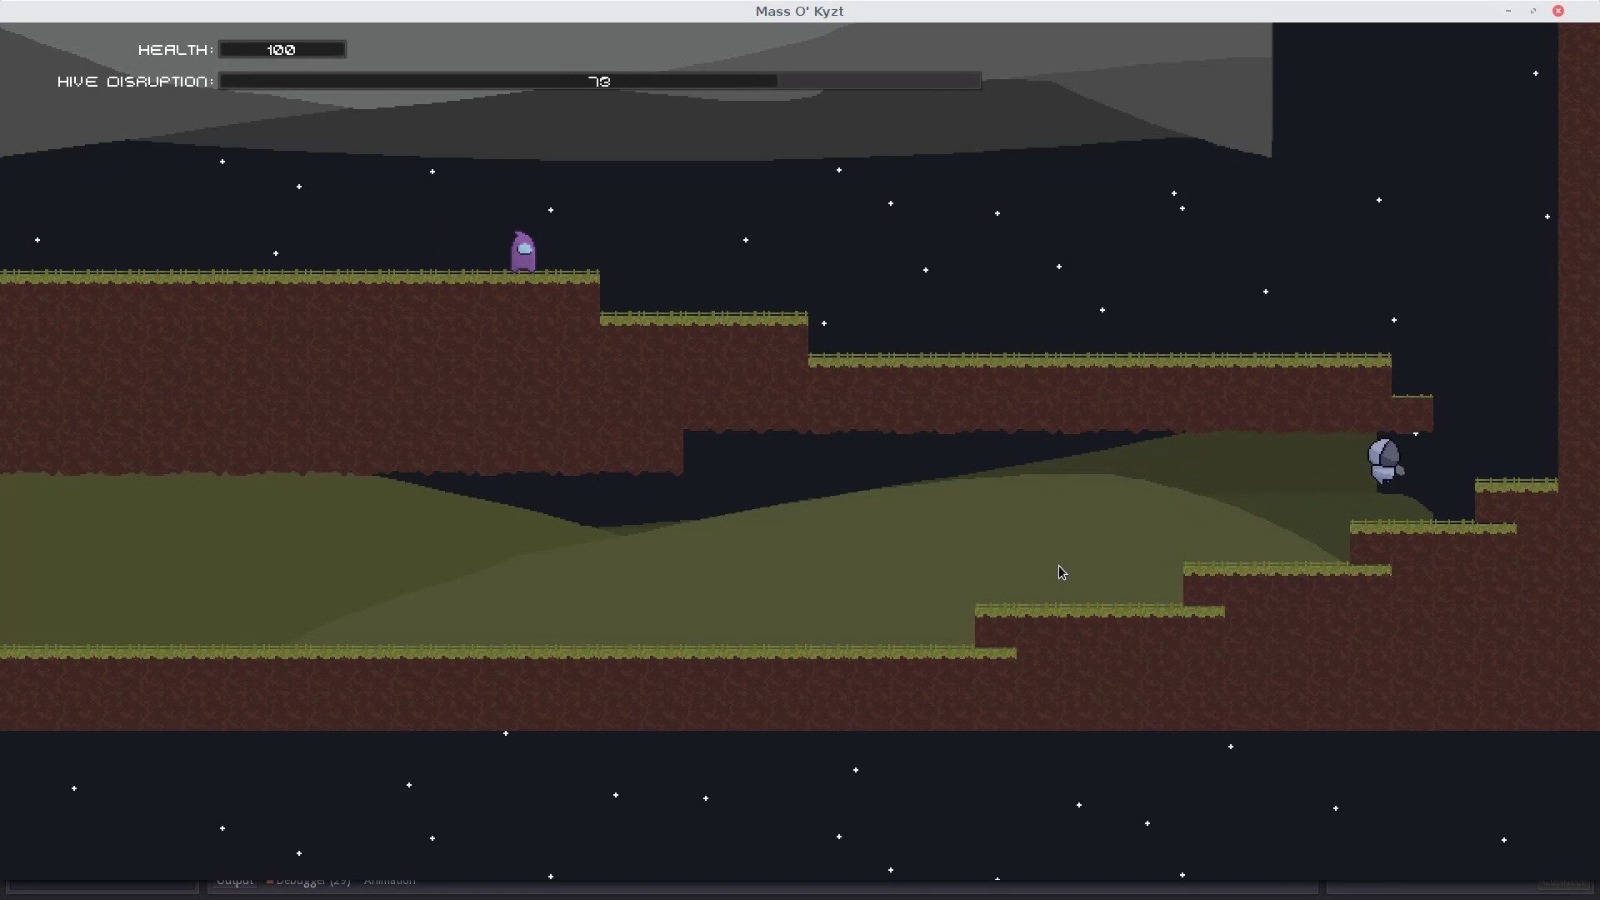
Step: Climb back onto the upper platform, and shoot the two purple aliens coming down the stepped ledges
key("space")
key("a")
key("space")
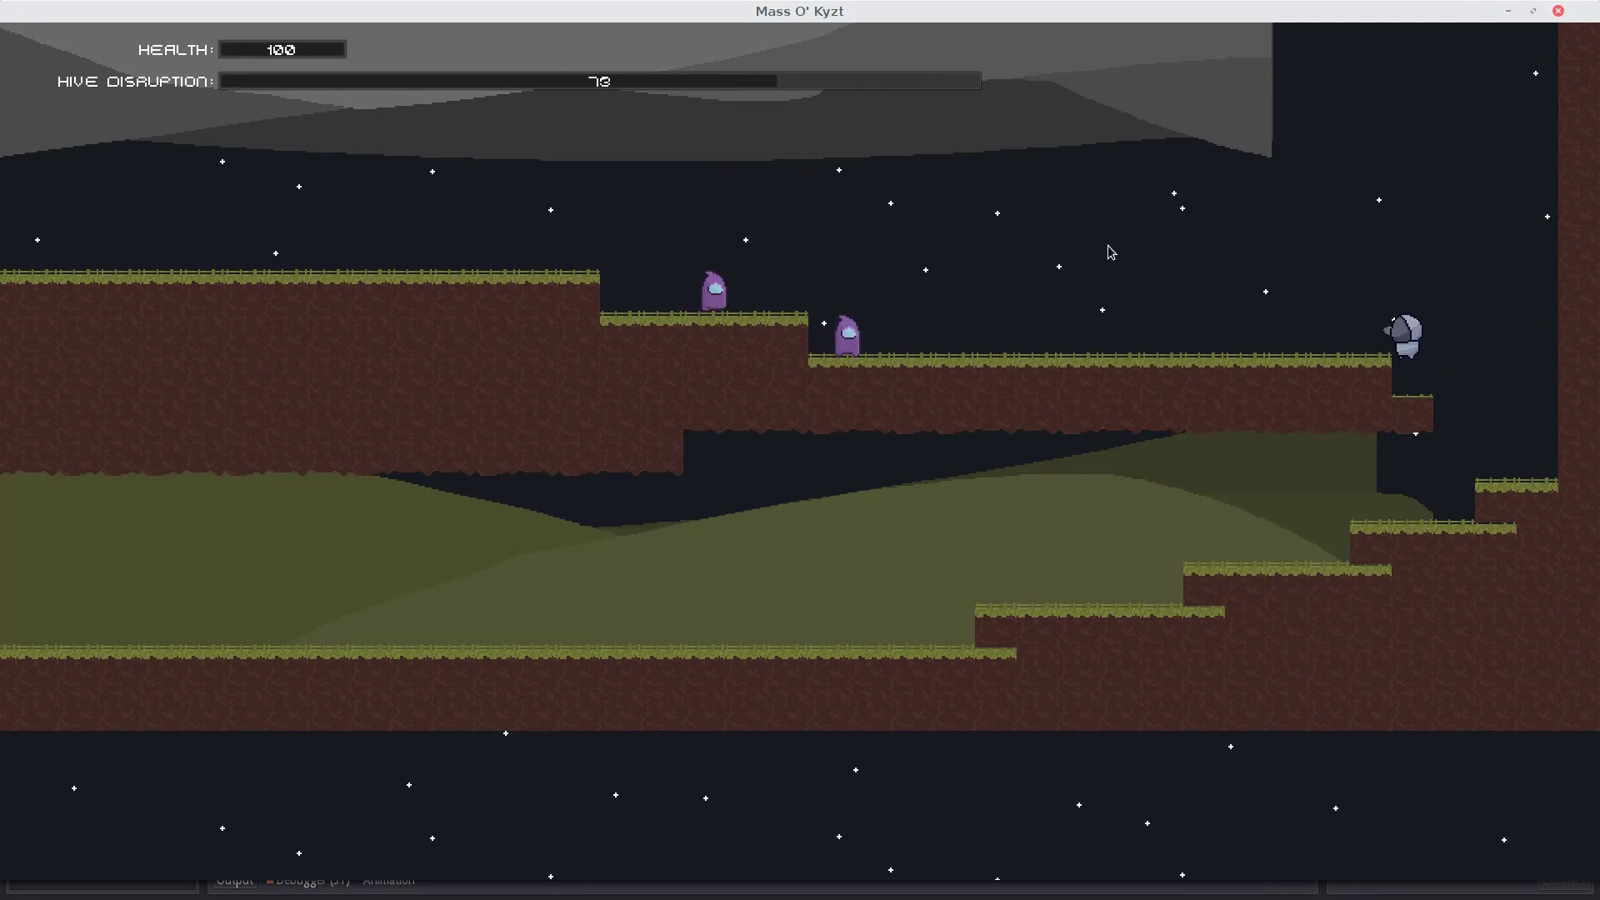
left_click(909, 335)
key("d")
left_click(754, 287)
key("space")
left_click(655, 282)
left_click(666, 284)
key("a")
key("space")
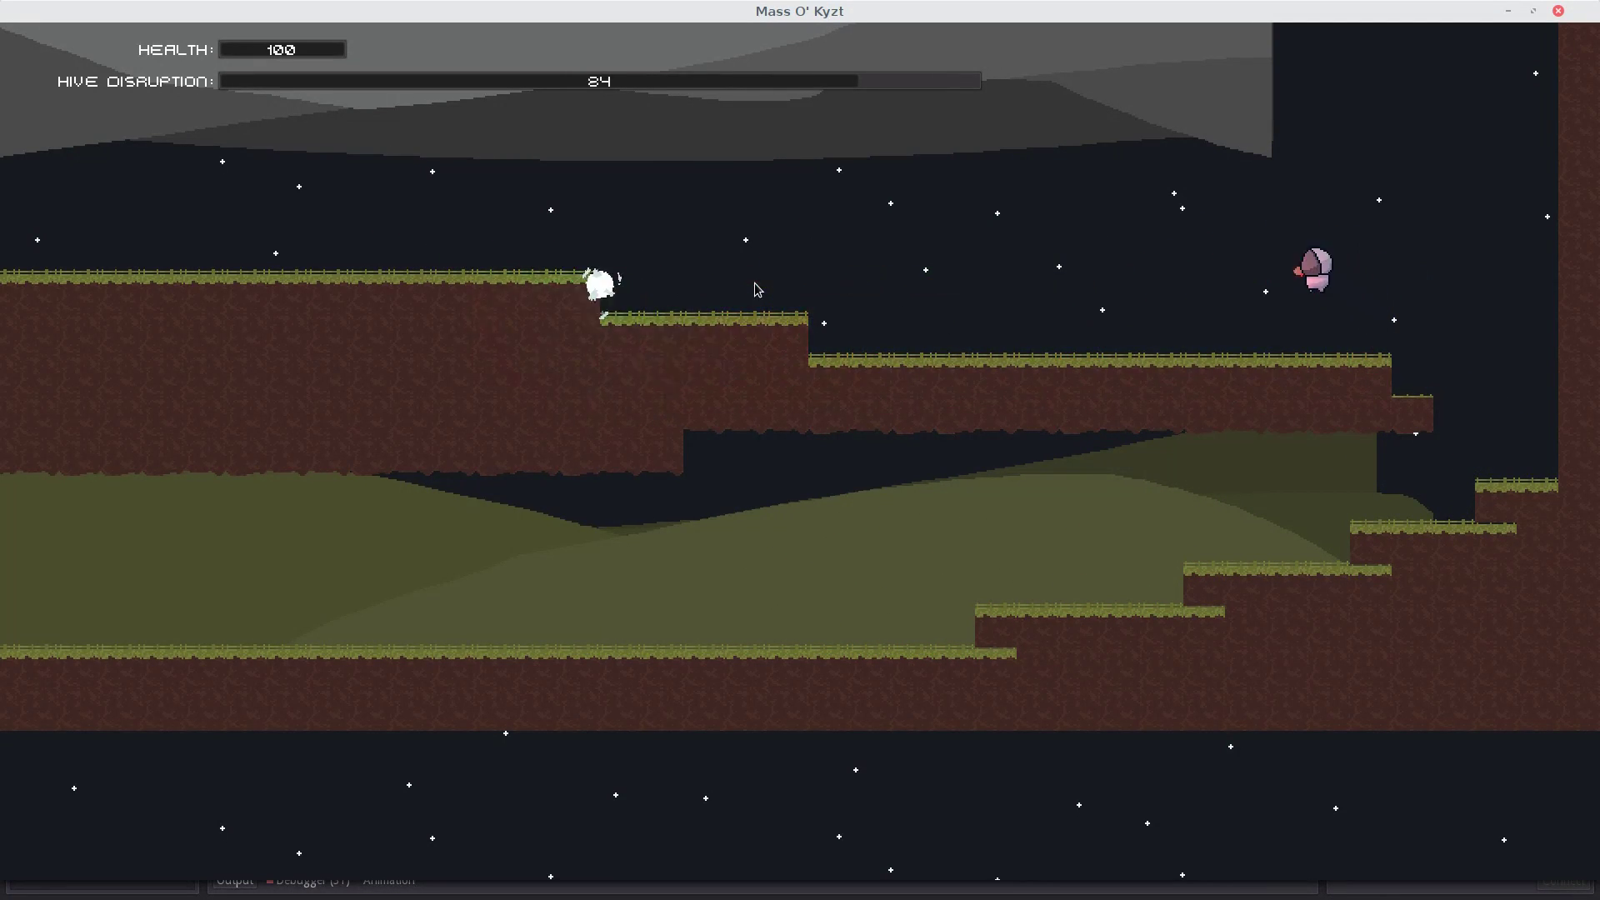
Step: Jump around the upper platform's outer end, and shoot the large red alien there
key("space")
key("d")
key("a")
key("space")
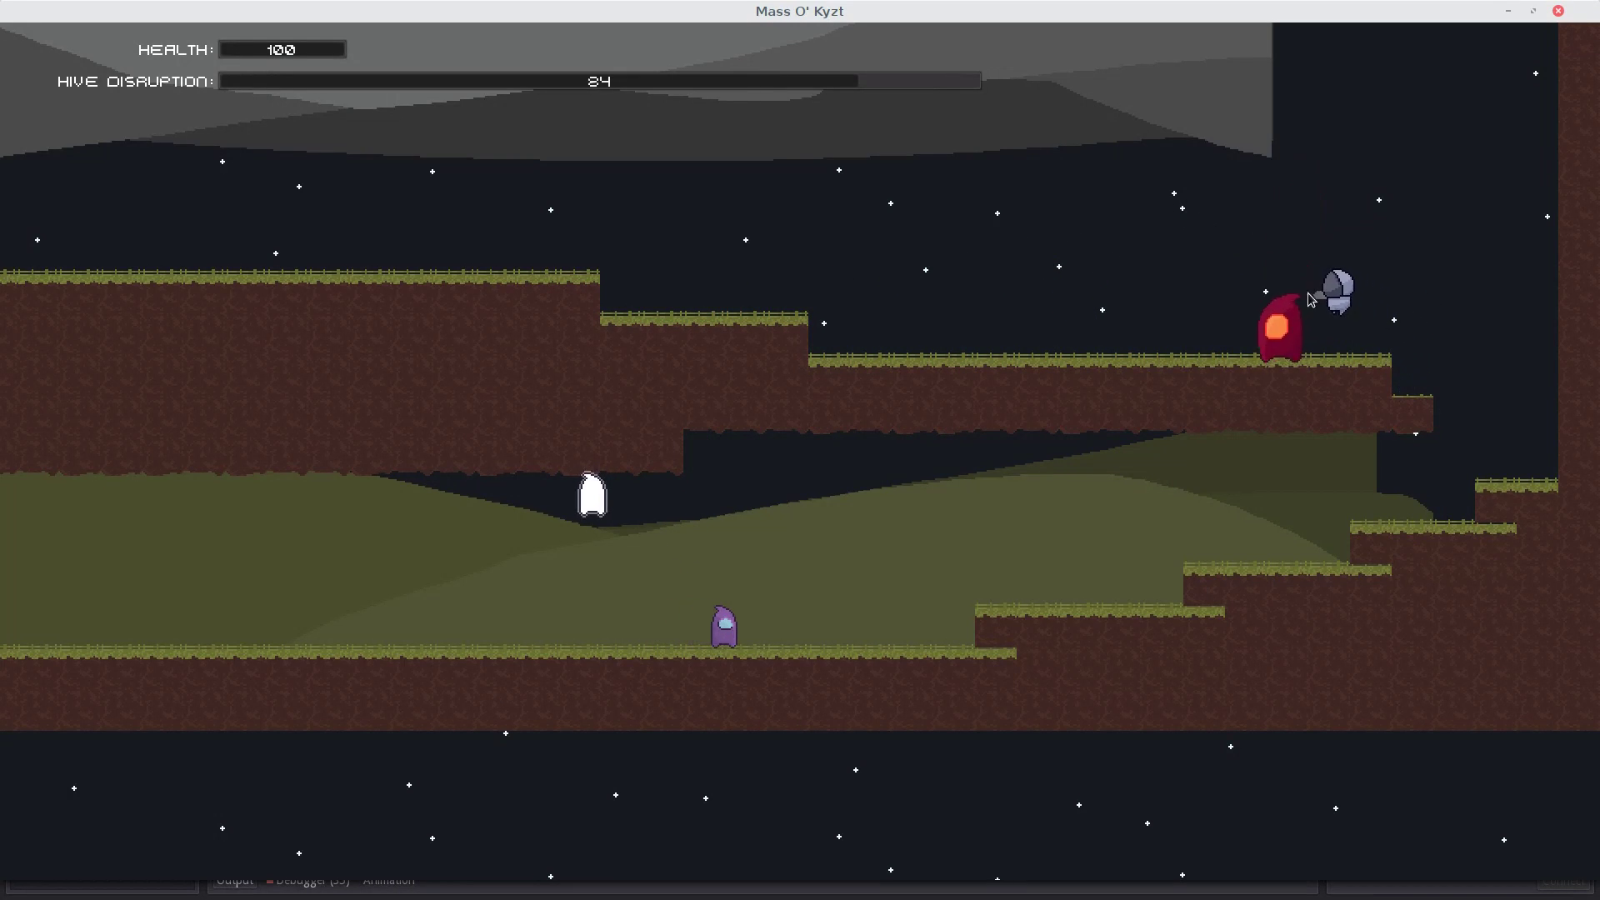
left_click(1184, 334)
key("d")
key("space")
left_click(1259, 342)
left_click(1217, 334)
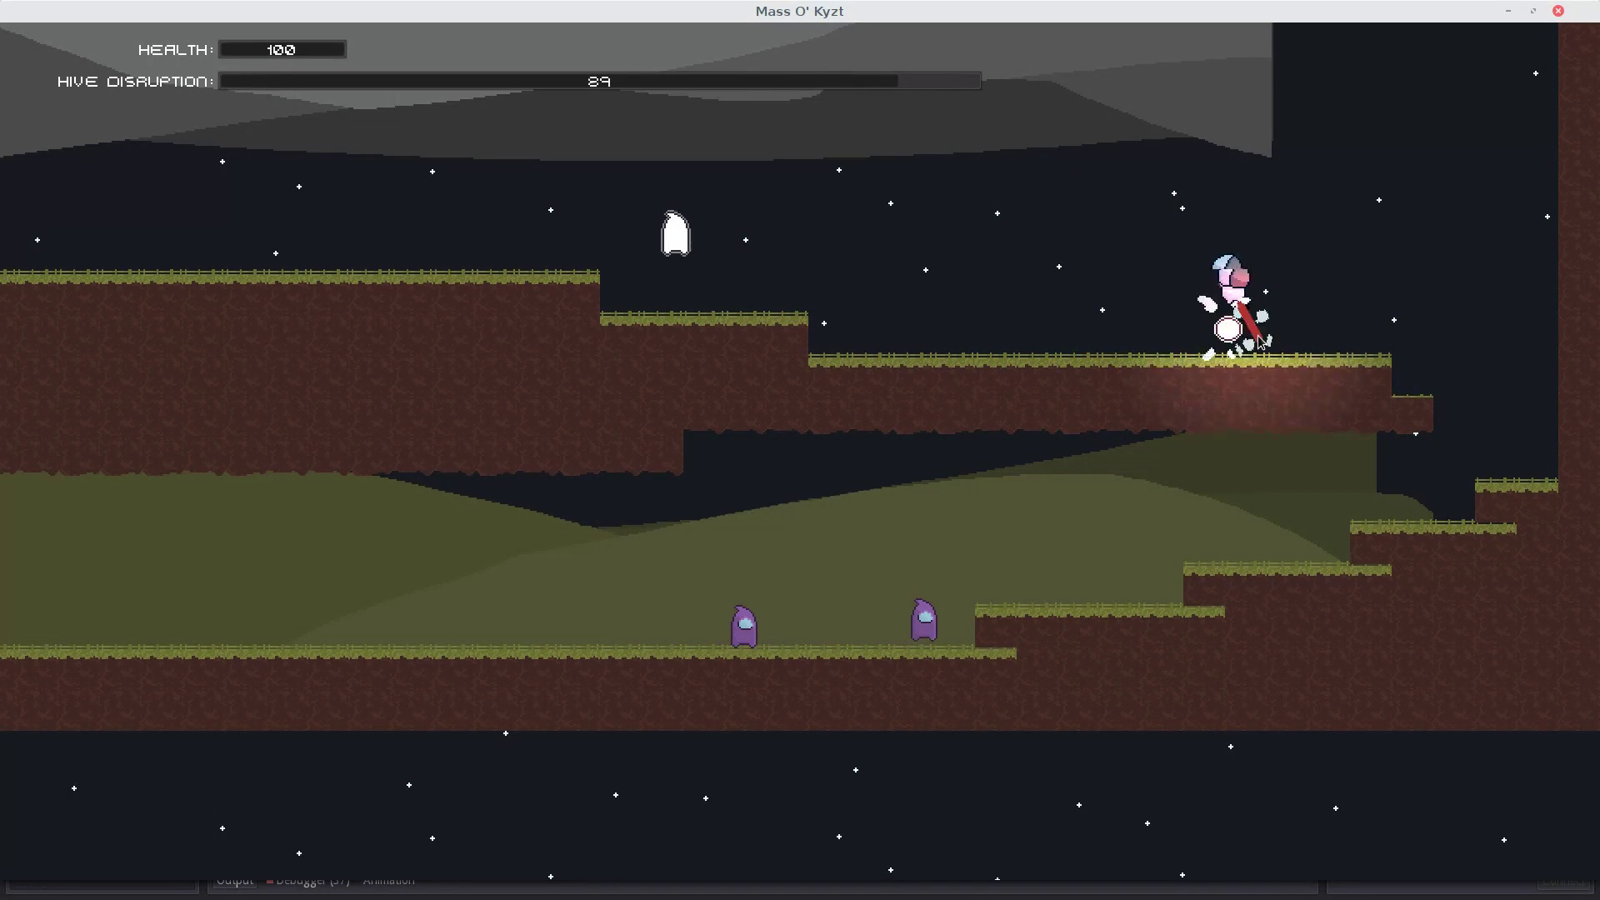
Step: Shoot the alien near the stepped ledges, and retreat to the small block at the platform's outer end
key("space")
key("a")
left_click(900, 293)
key("space")
left_click(852, 286)
key("d")
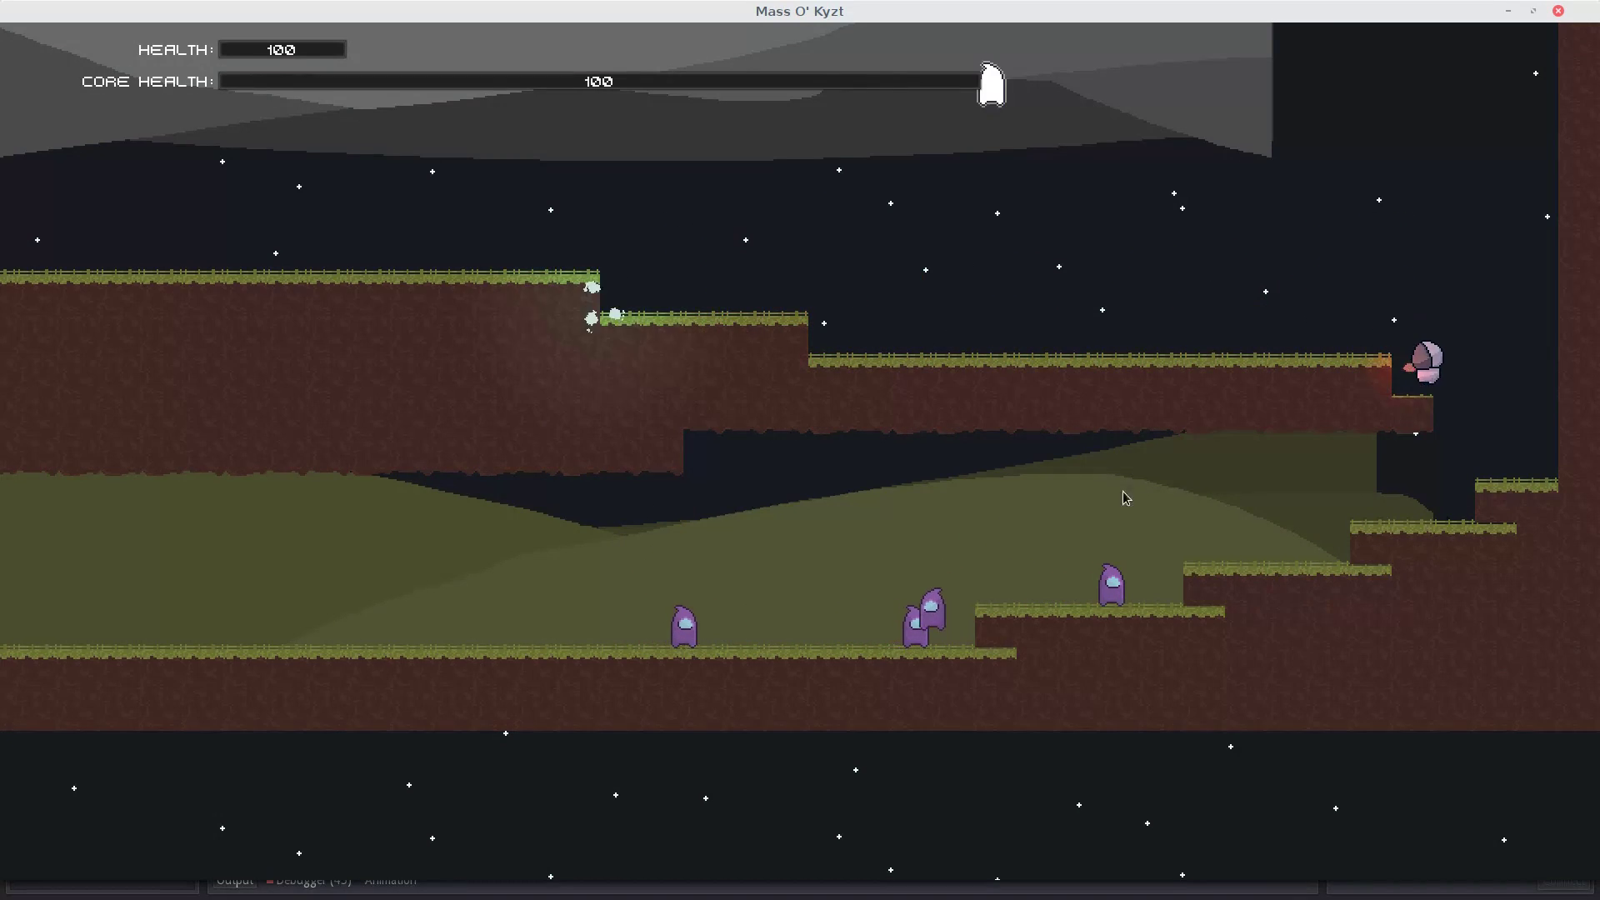
Step: Drop to the highest stair beside the wall, and shoot the aliens climbing up from the lower ground
key("space")
left_click(1163, 568)
key("space")
left_click(1164, 570)
left_click(1161, 565)
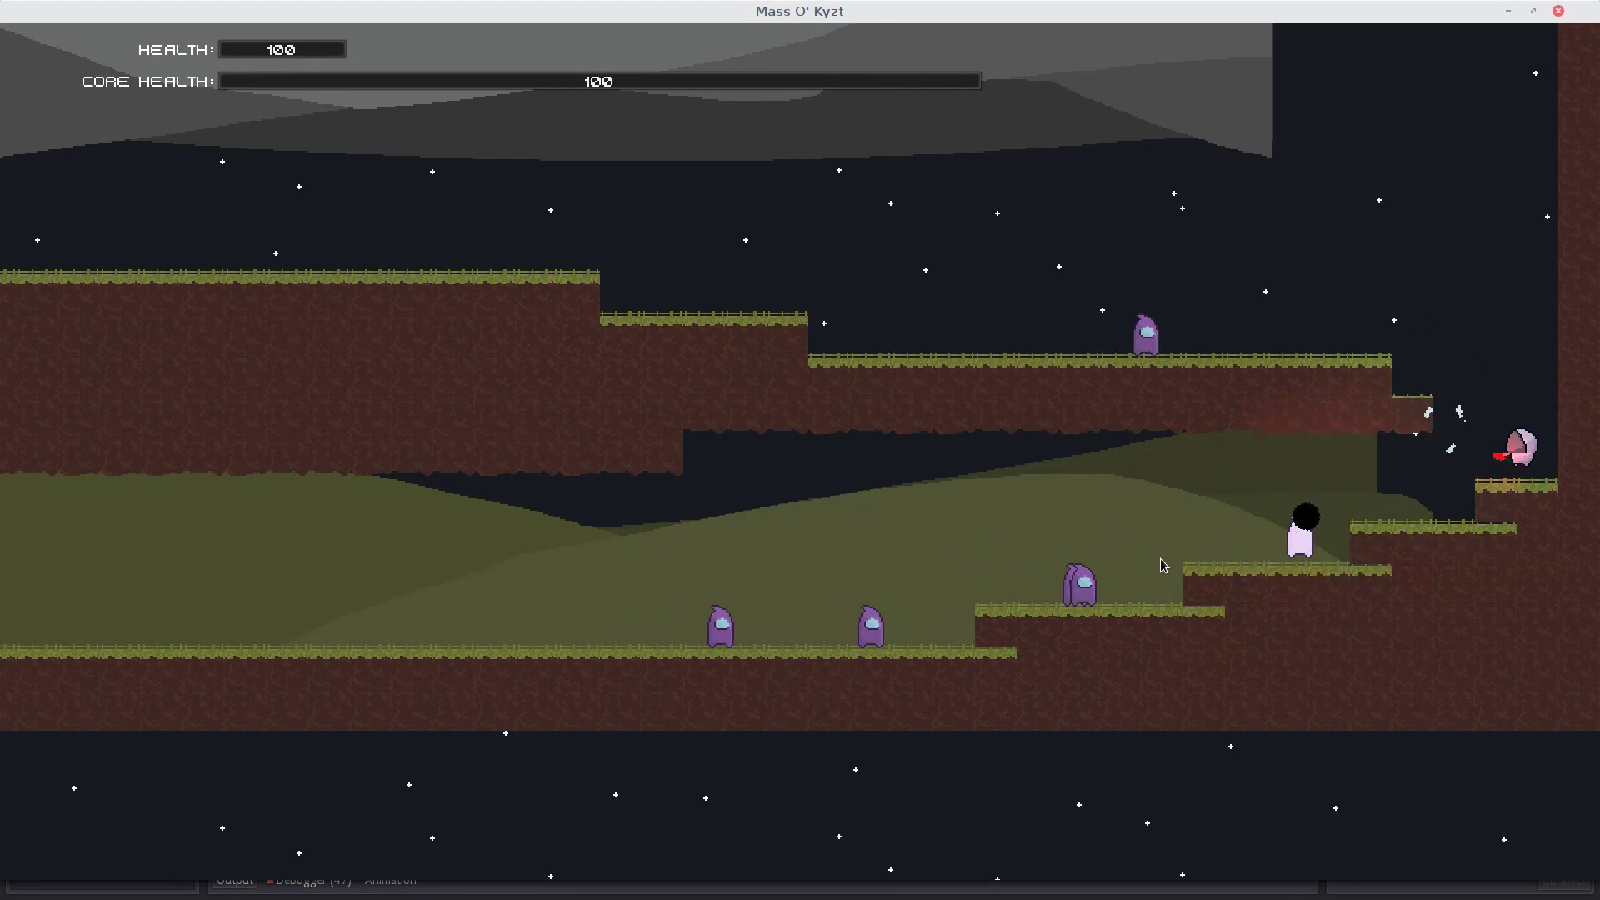
key("space")
key("a")
left_click(1156, 555)
key("d")
left_click(1157, 557)
left_click(1157, 560)
key("a")
key("space")
Step: Return to the upper platform, and shoot the purple aliens lined up along it
left_click(1275, 352)
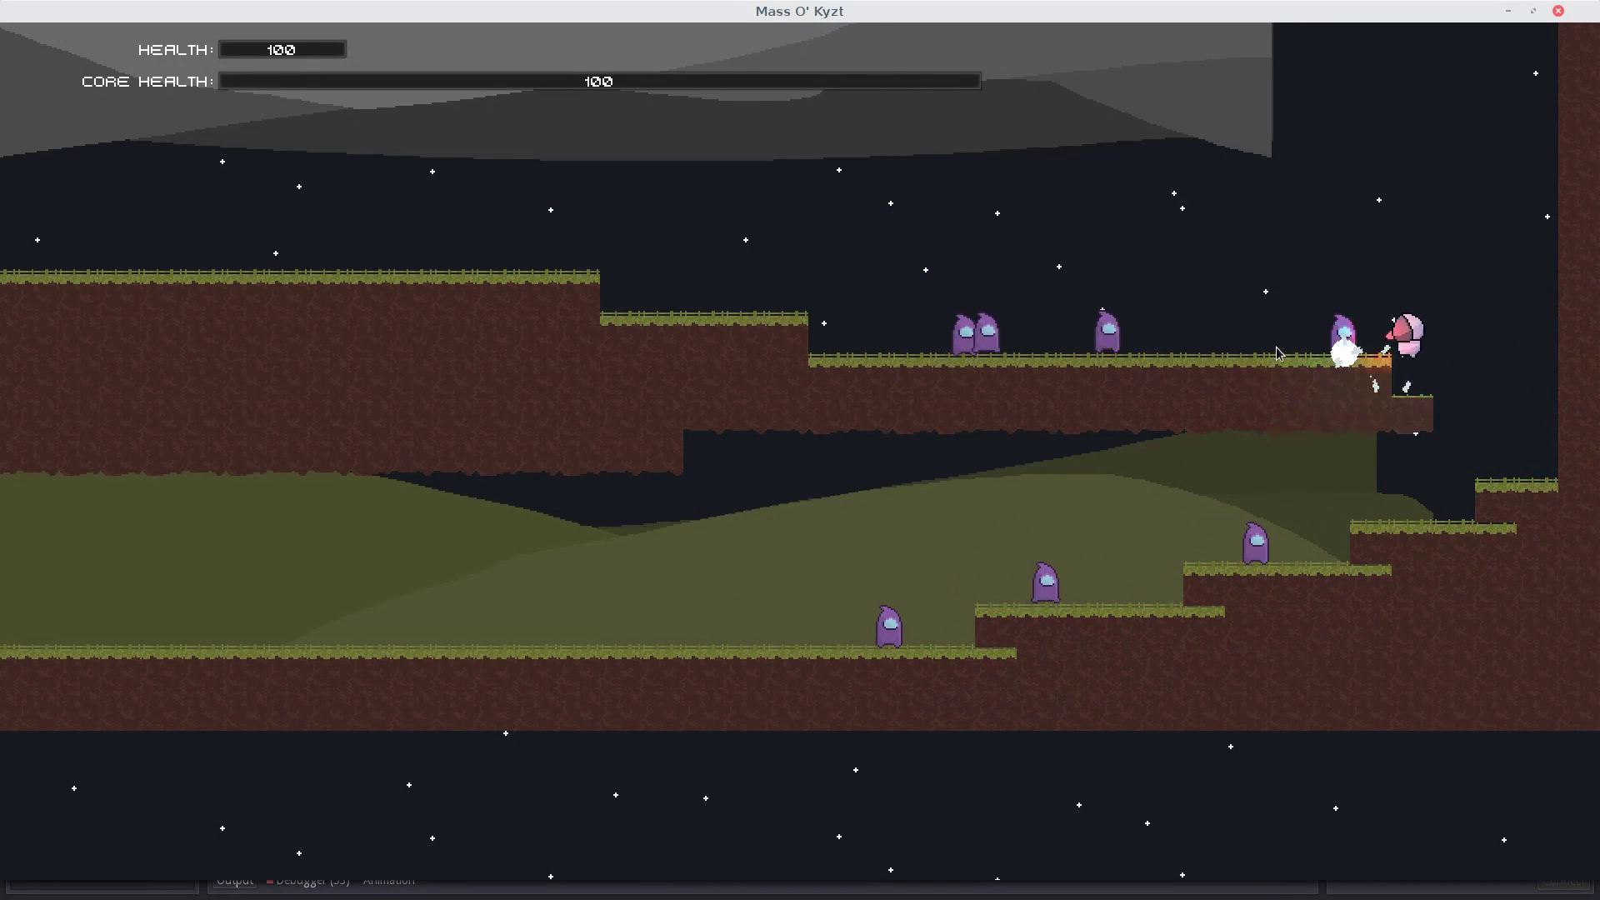
left_click(1213, 356)
left_click(1158, 353)
key("space")
left_click(1116, 367)
key("d")
left_click(995, 358)
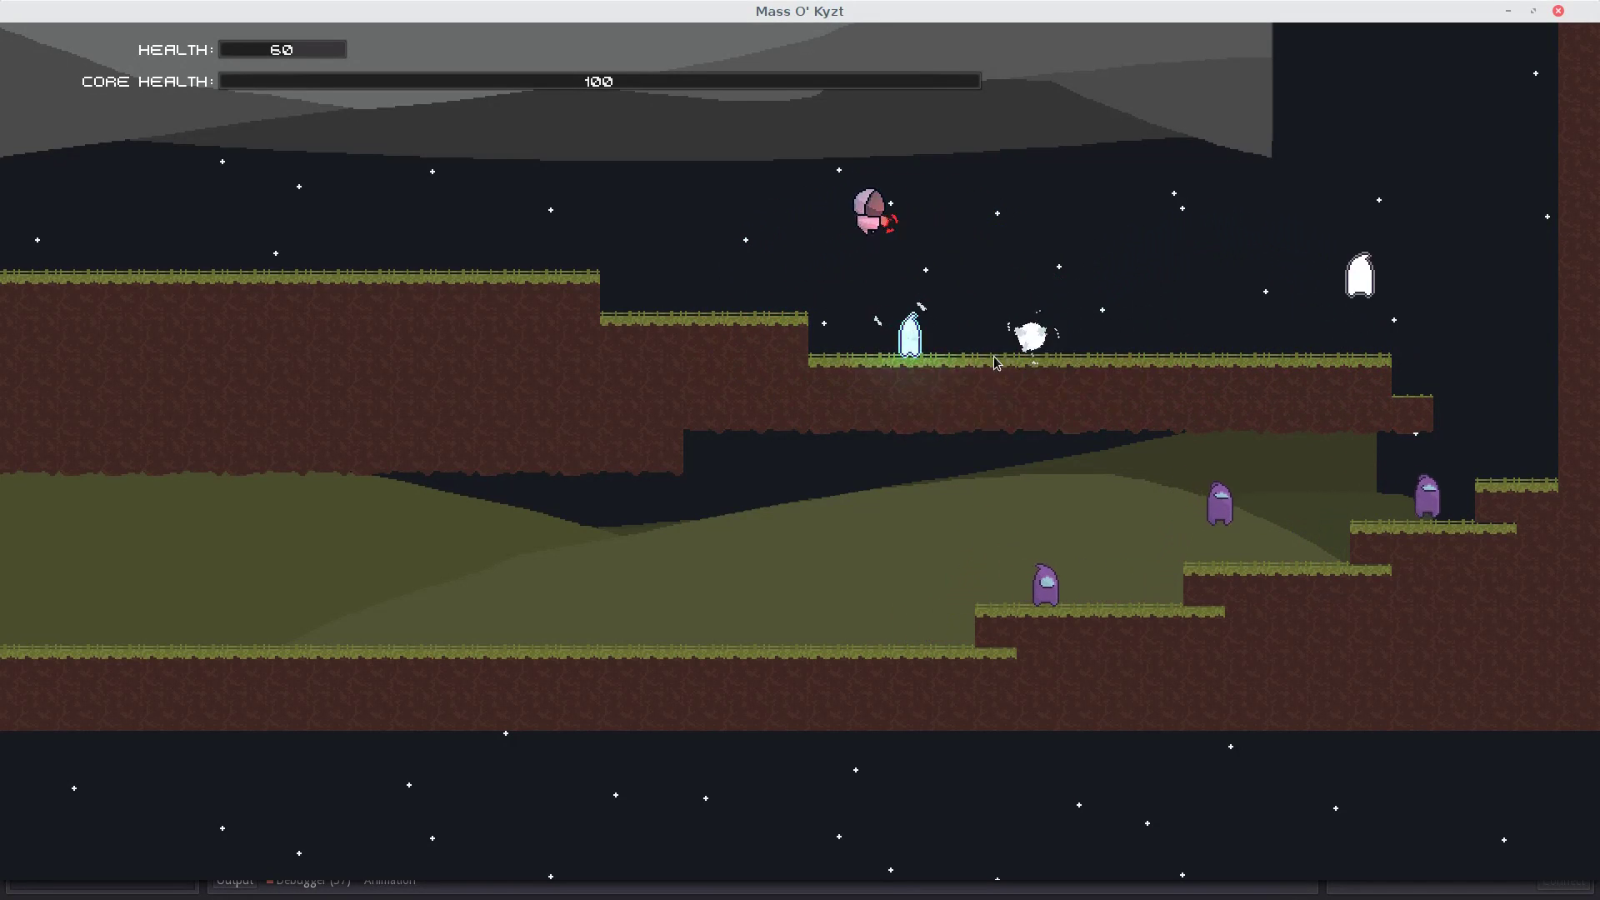
Step: Fight the remaining aliens around the platform's outer end until the player dies
left_click(1363, 357)
left_click(1424, 379)
key("space")
left_click(1423, 390)
key("d")
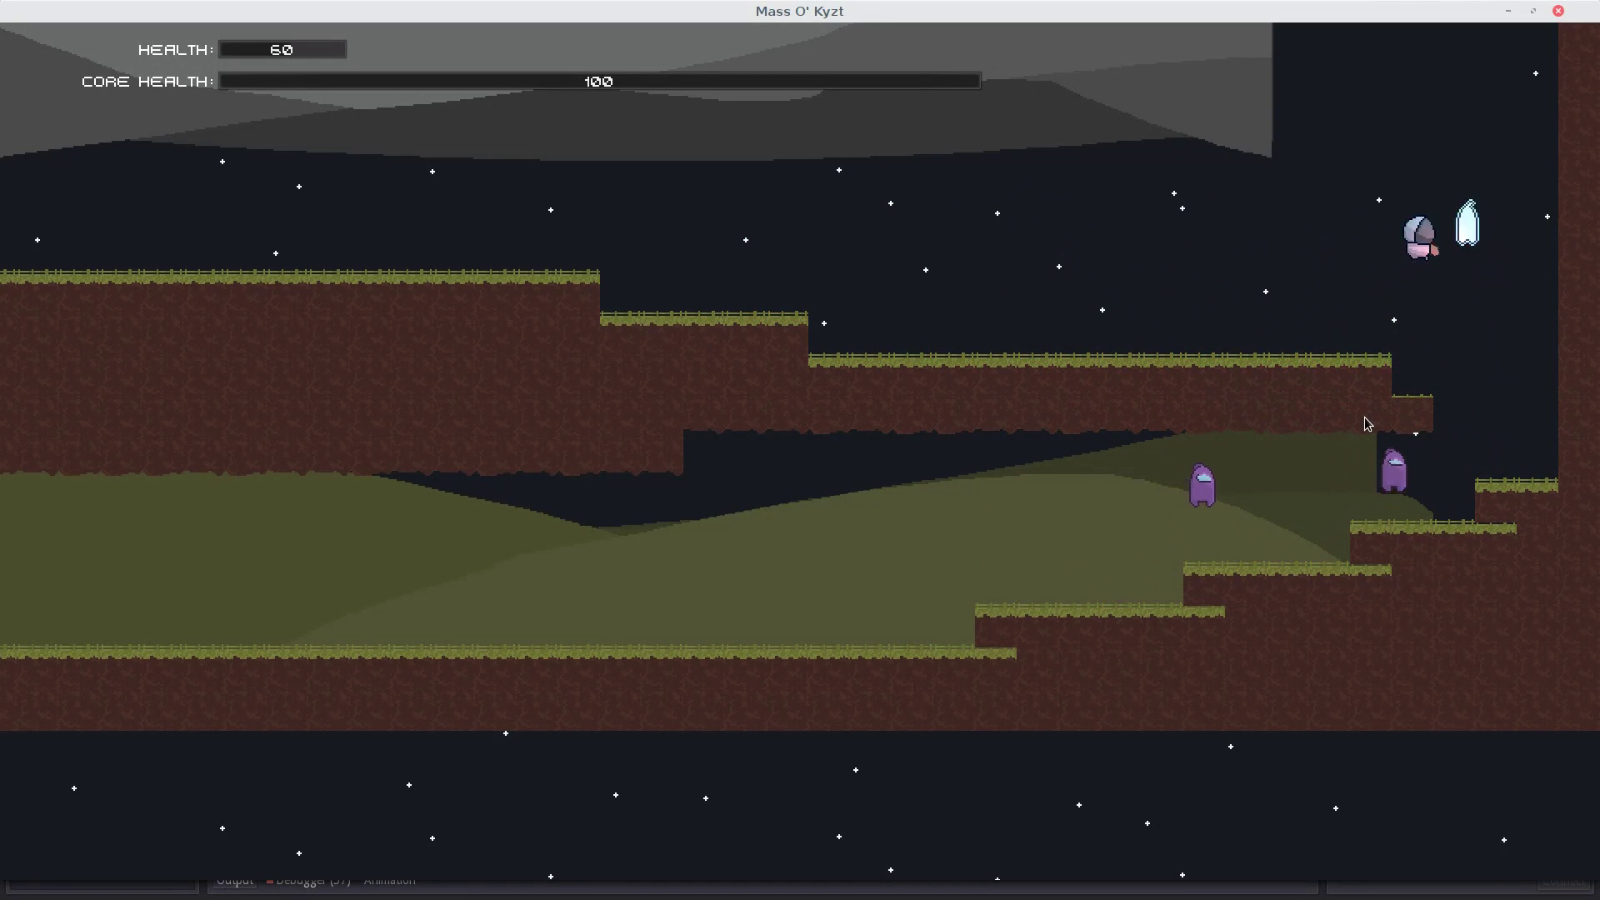
key("a")
key("space")
left_click(1461, 392)
left_click(1457, 386)
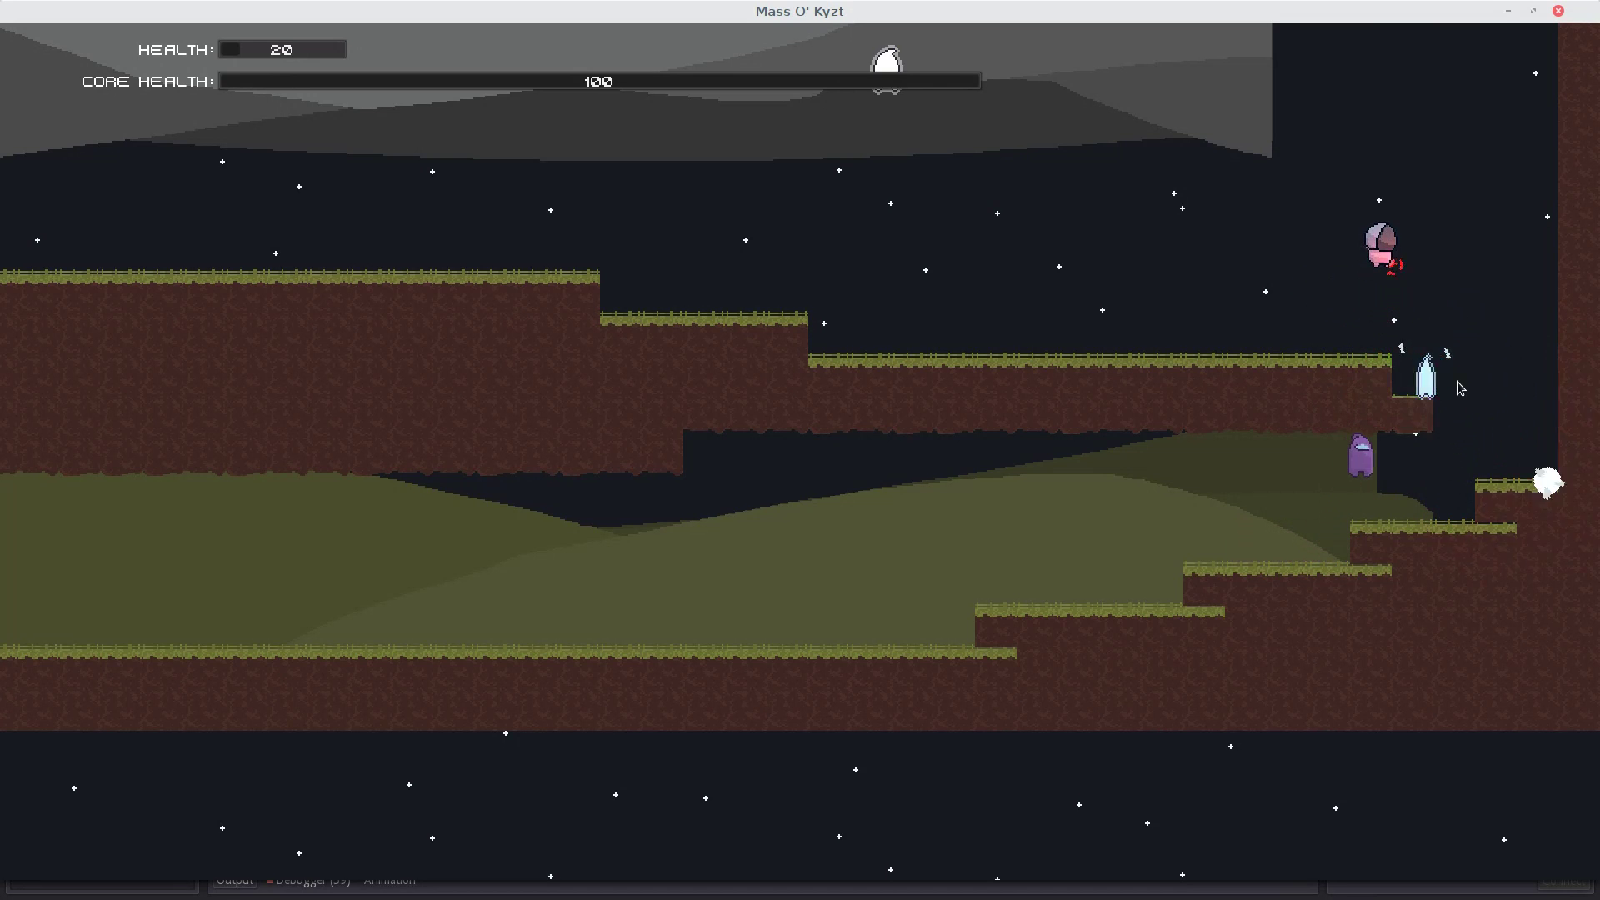
key("d")
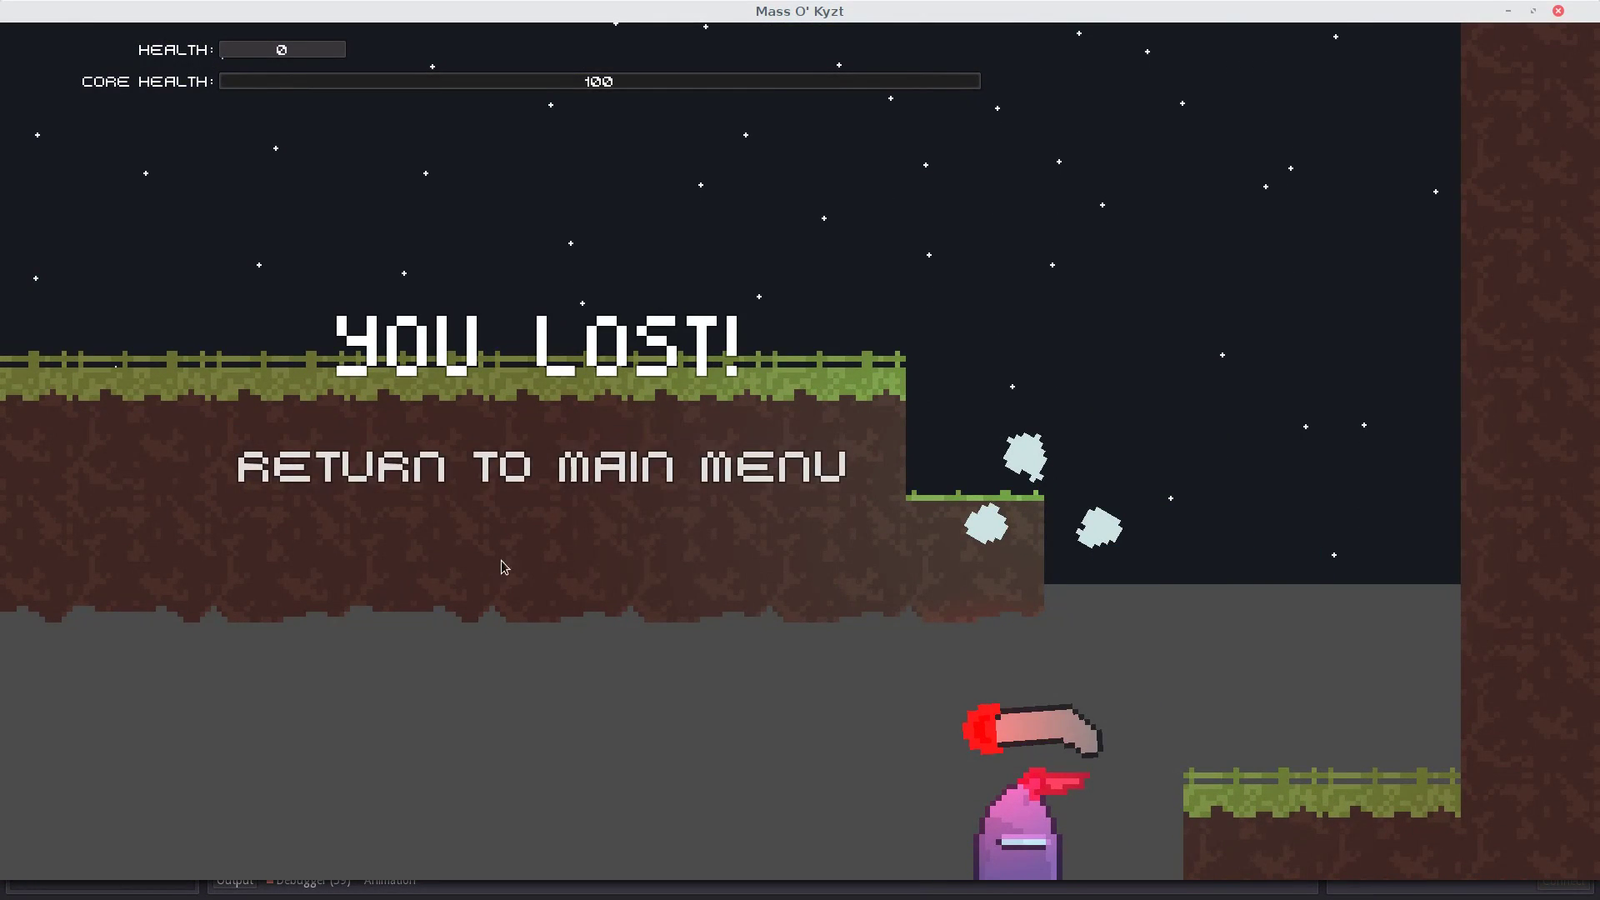
Step: Return to the main menu and play again, firing at the aliens on the lower ground
left_click(503, 504)
left_click(797, 410)
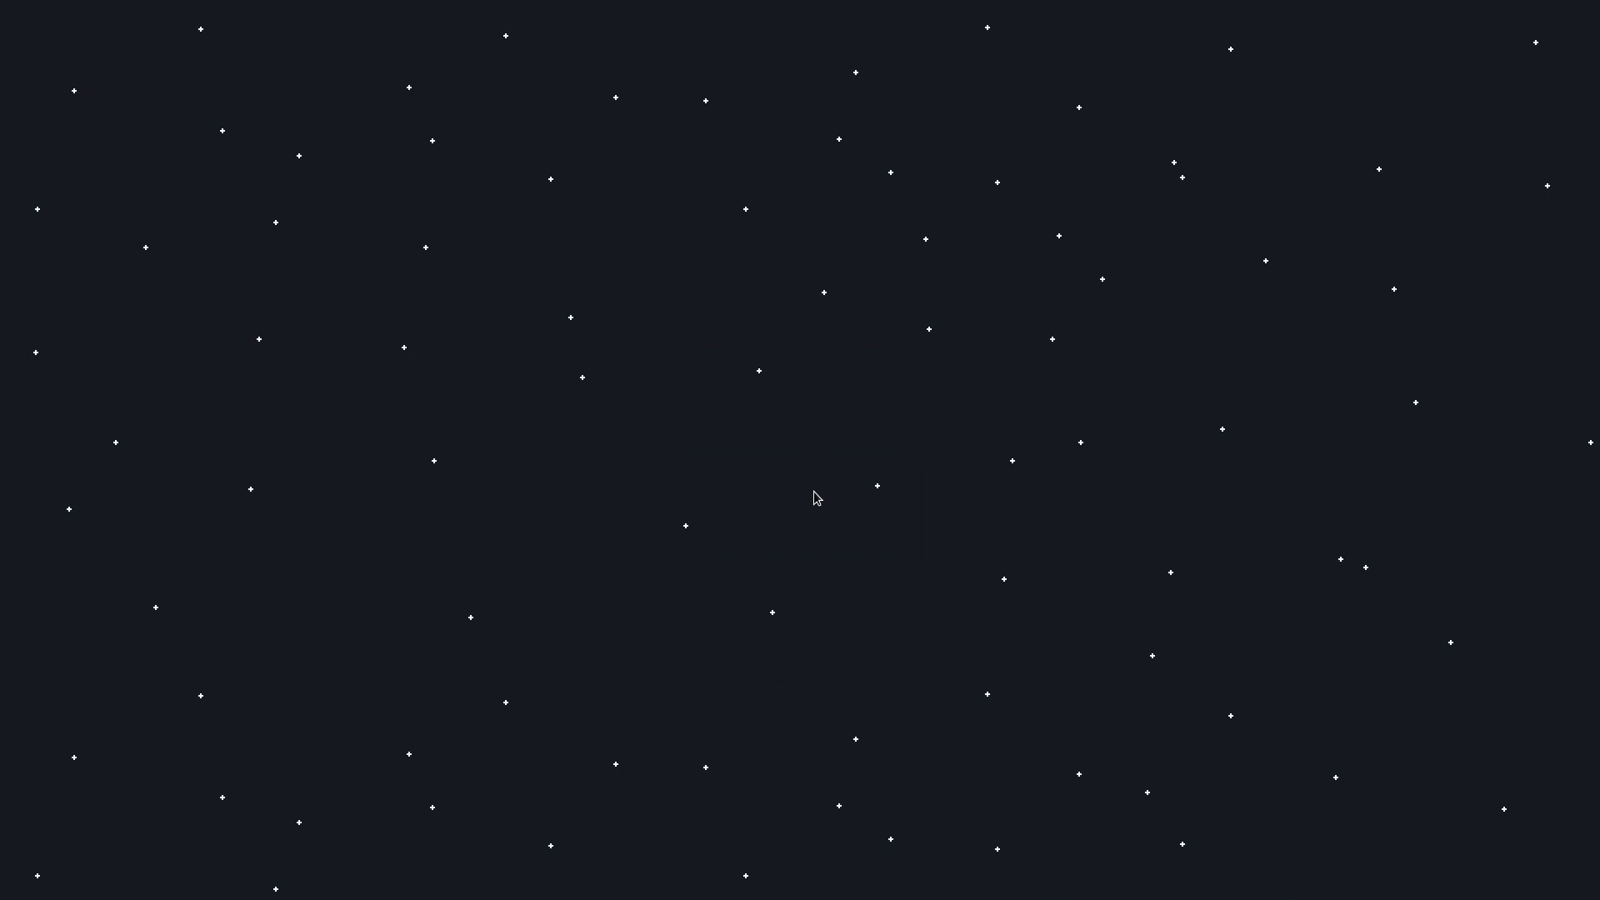
key("space")
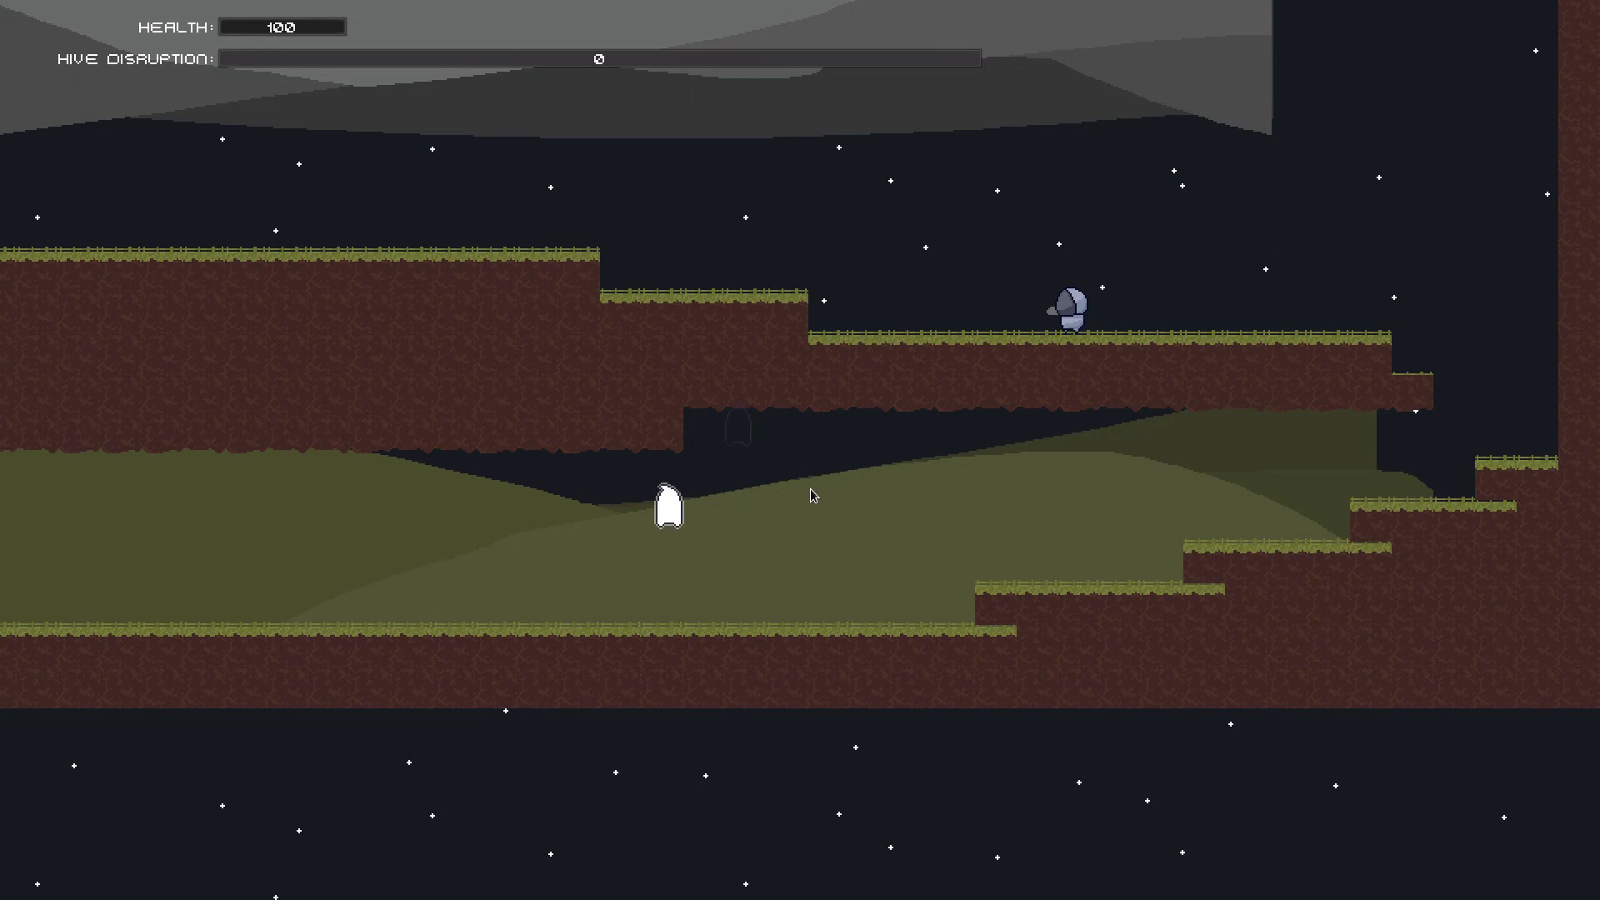
left_click(698, 570)
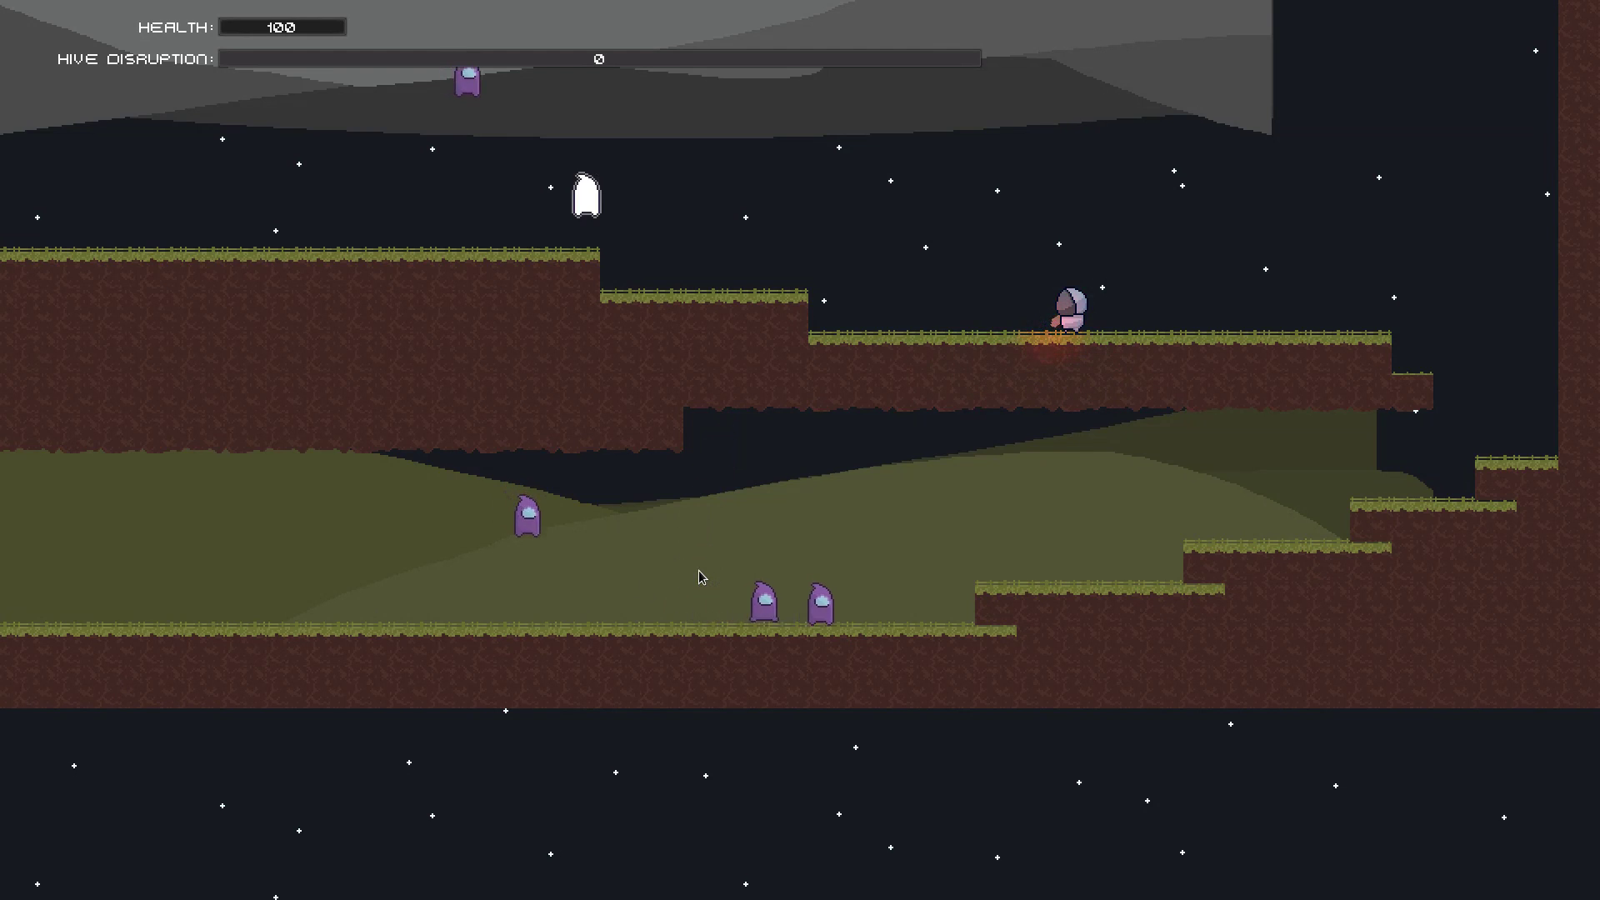
Step: Close the running game, and run the waves scene again from the editor
key("alt+F4")
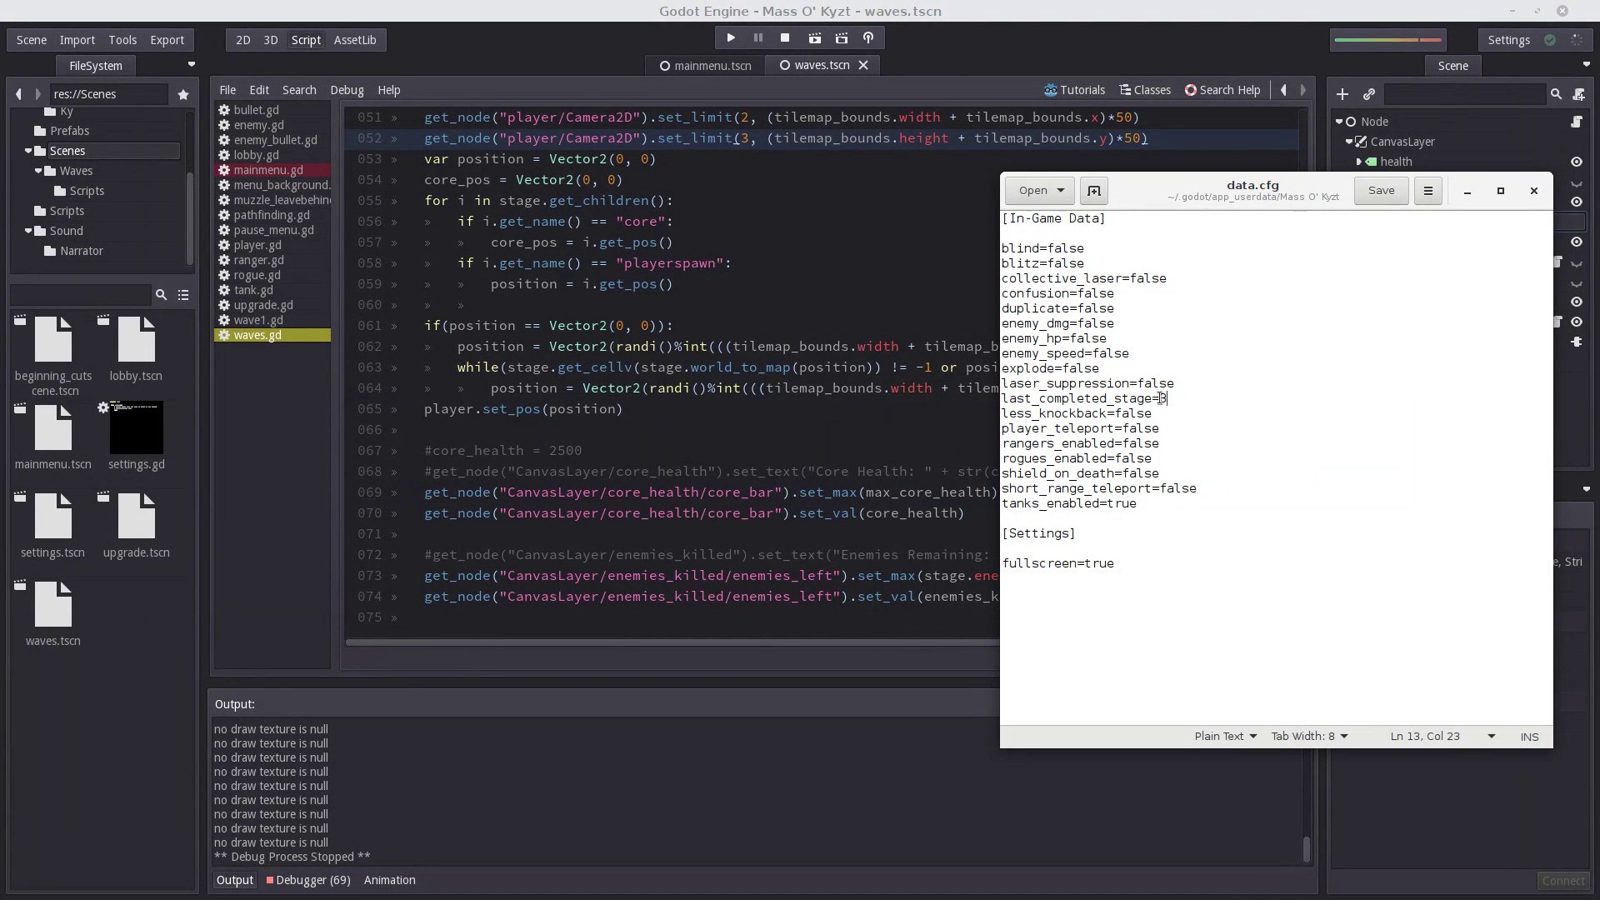
left_click(803, 47)
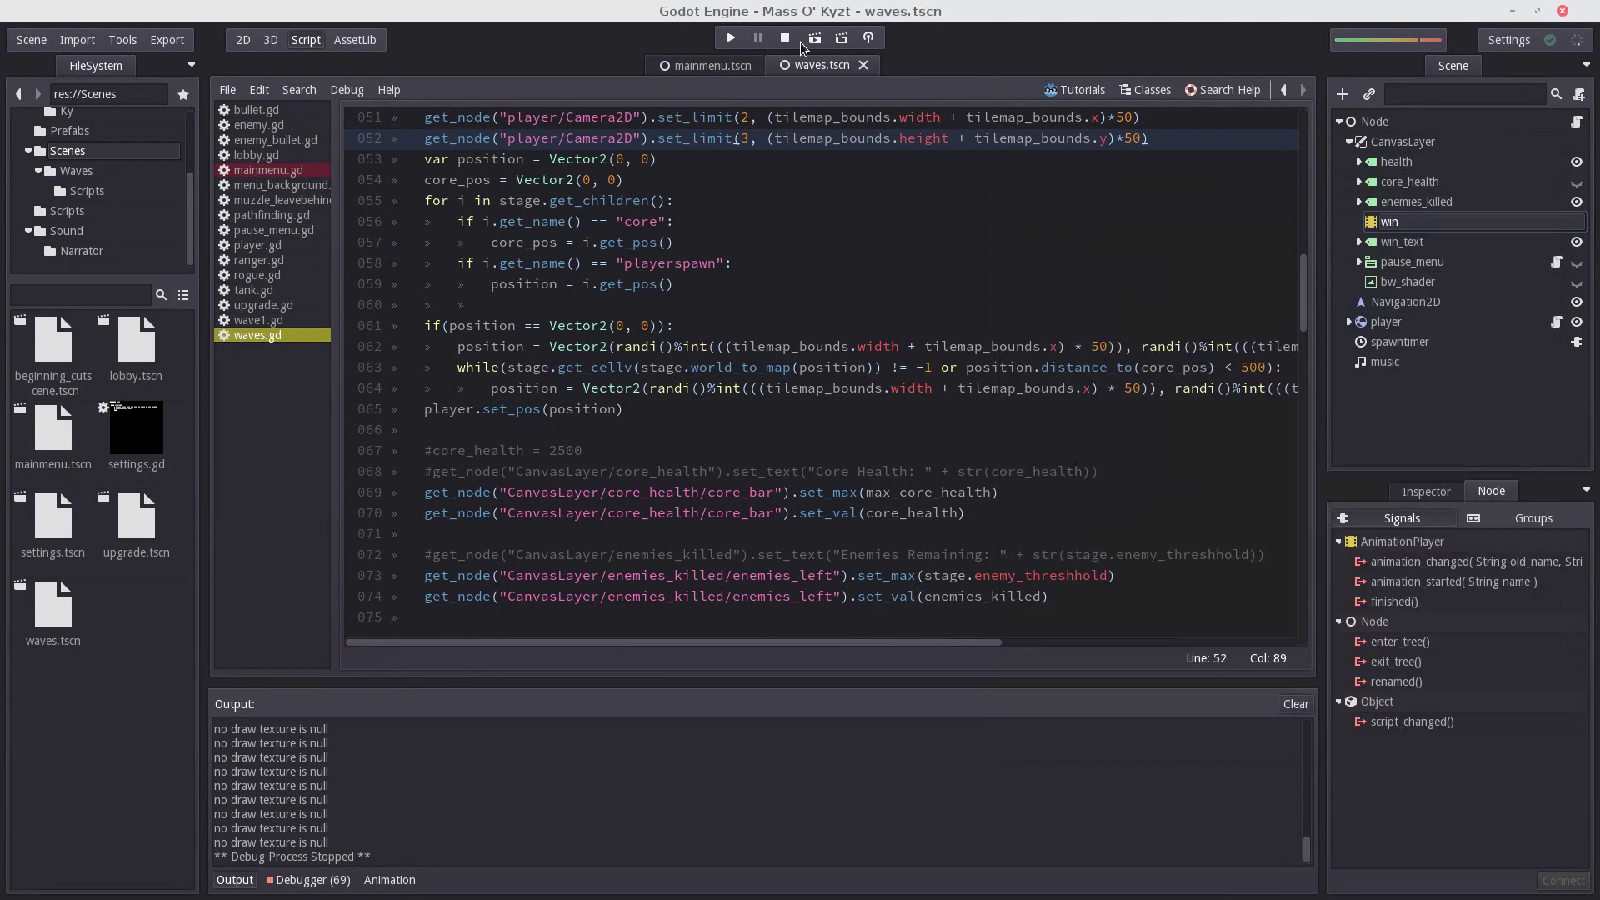
left_click(815, 40)
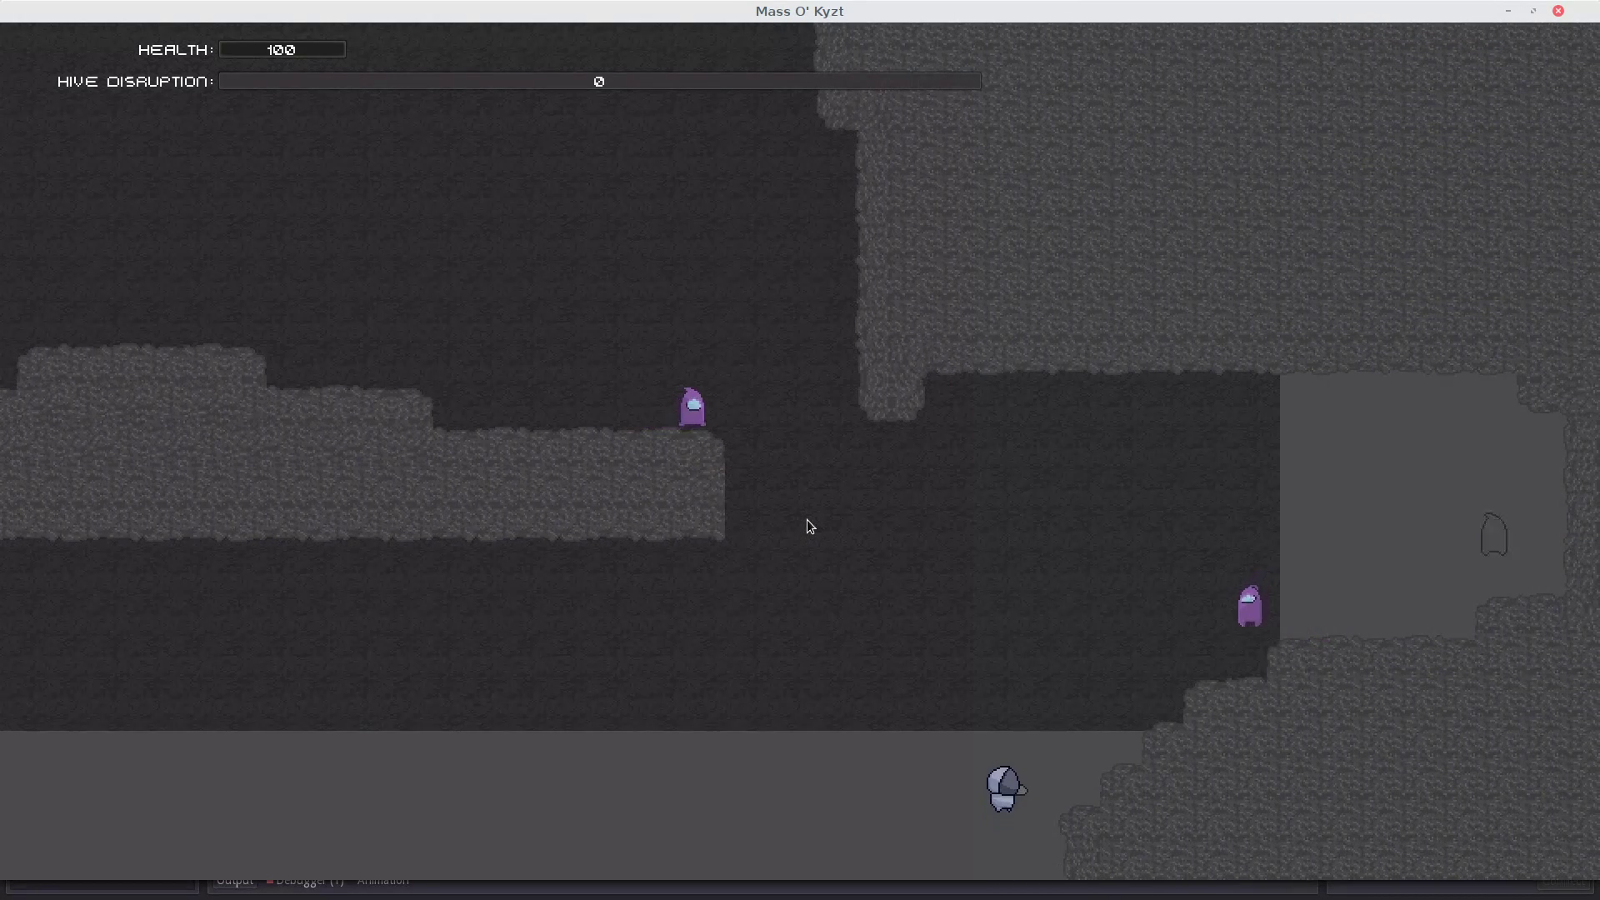
Step: Shoot the purple alien on the cave's rocky slope, and toggle the game window's maximized state
key("d")
key("a")
left_click(1094, 492)
left_click(1186, 706)
left_click(1186, 707)
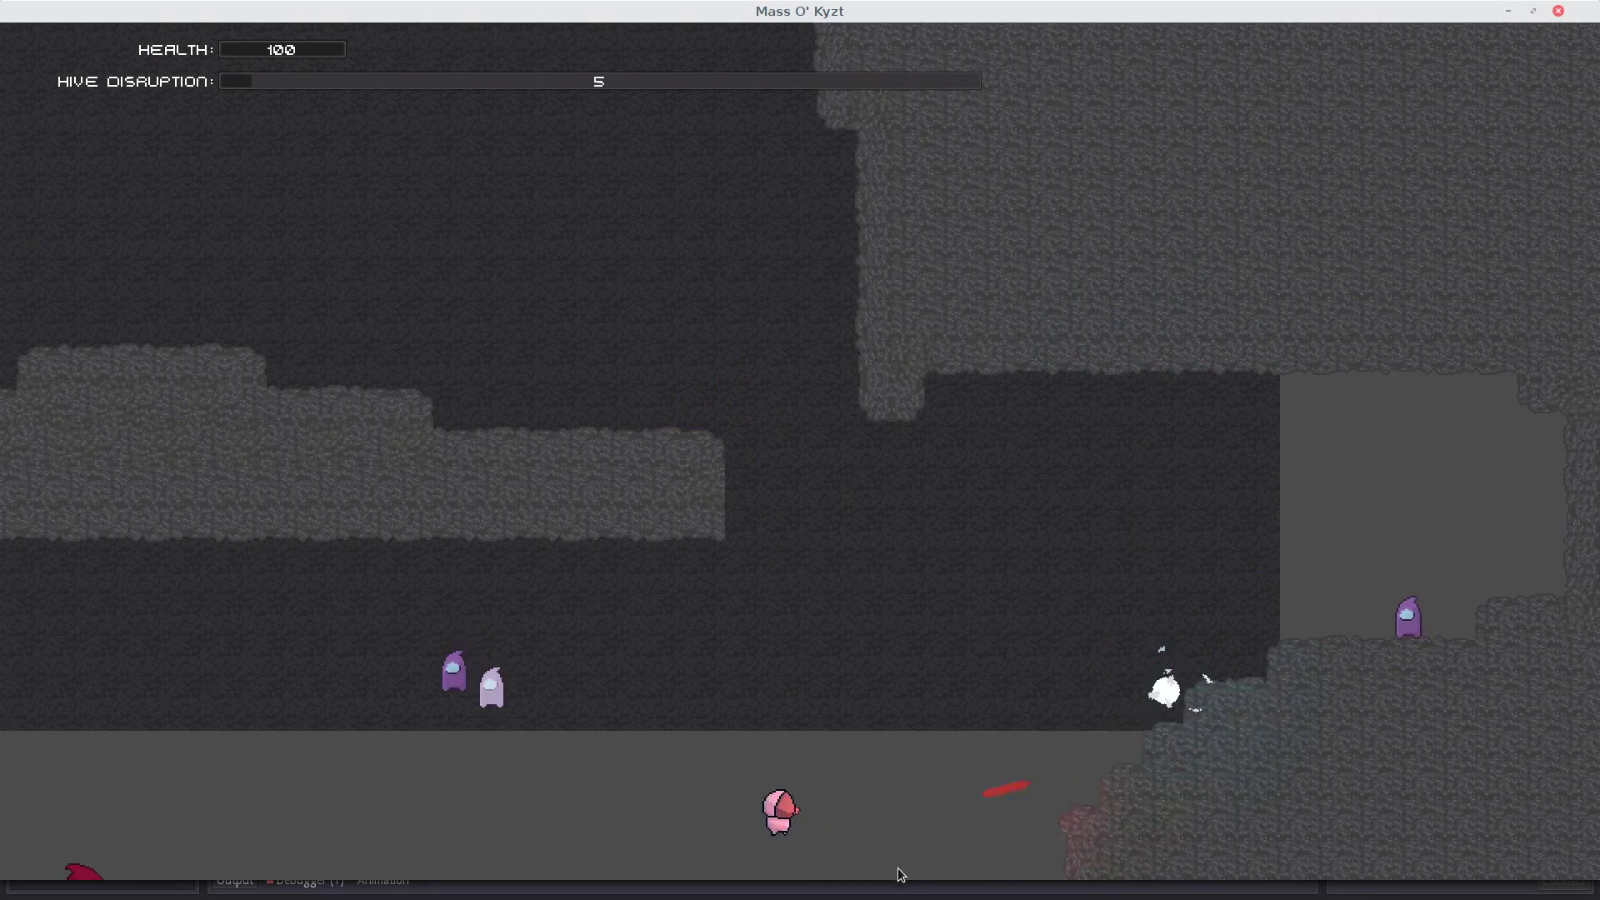
key("a")
left_click(880, 857)
left_click(1533, 11)
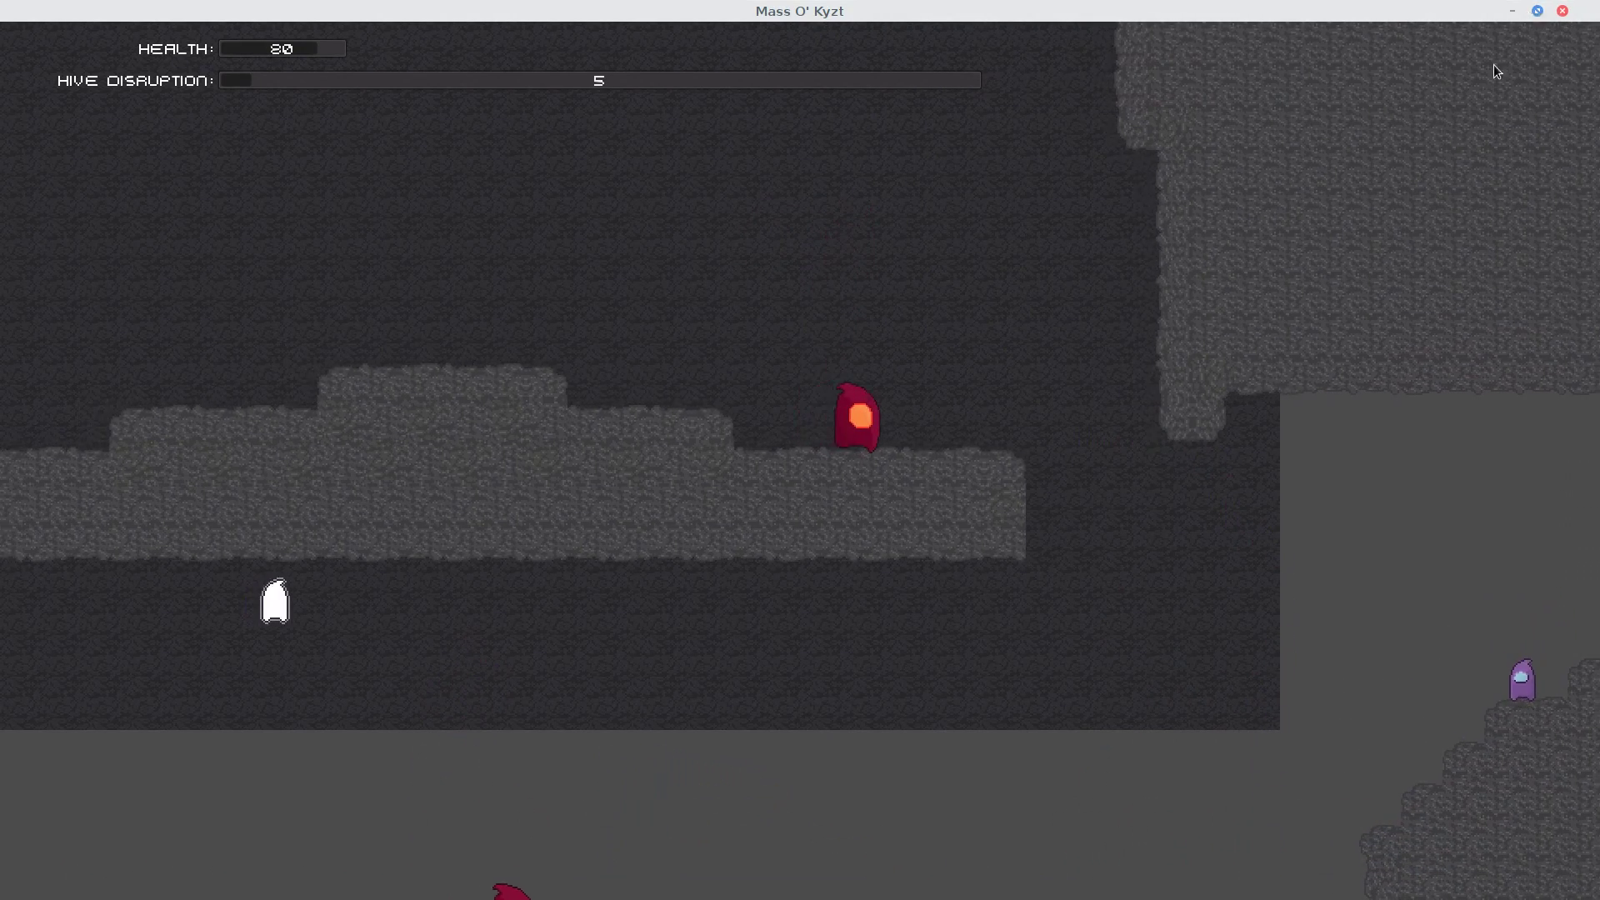
Step: Run through the cave toward the blue-lit structure, shooting the aliens ahead and behind until the player dies
key("a")
left_click(896, 634)
left_click(821, 674)
left_click(750, 759)
left_click(667, 784)
left_click(567, 821)
key("space")
left_click(525, 875)
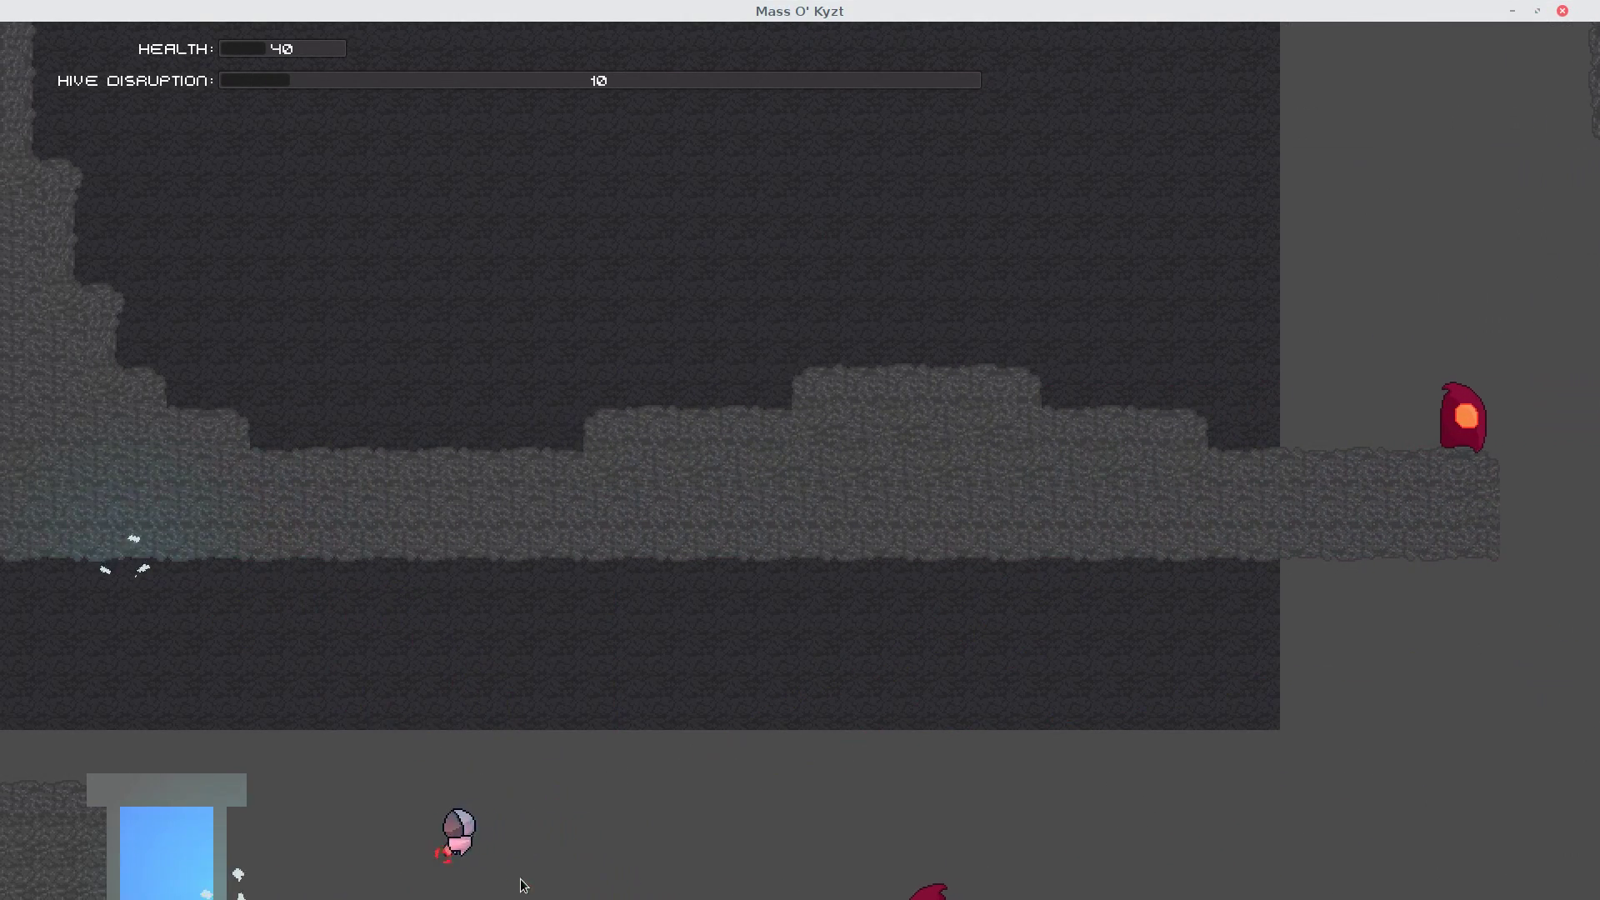
key("d")
left_click(550, 890)
key("space")
left_click(828, 889)
left_click(832, 889)
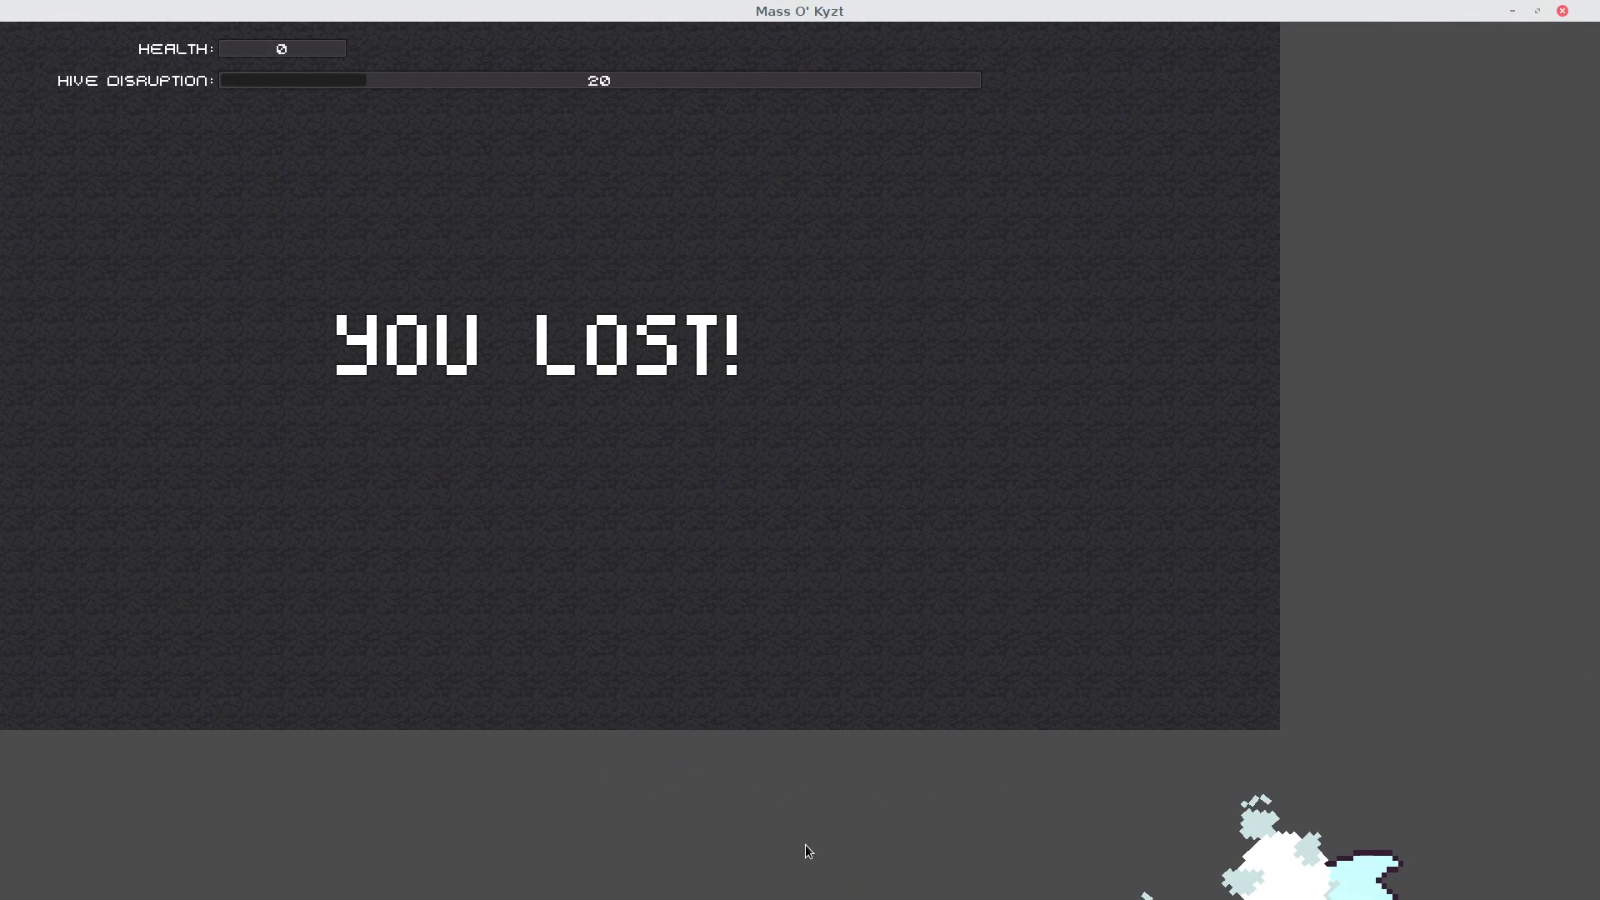
Step: Return to the main menu from the loss screen, and quit the game
left_click(658, 461)
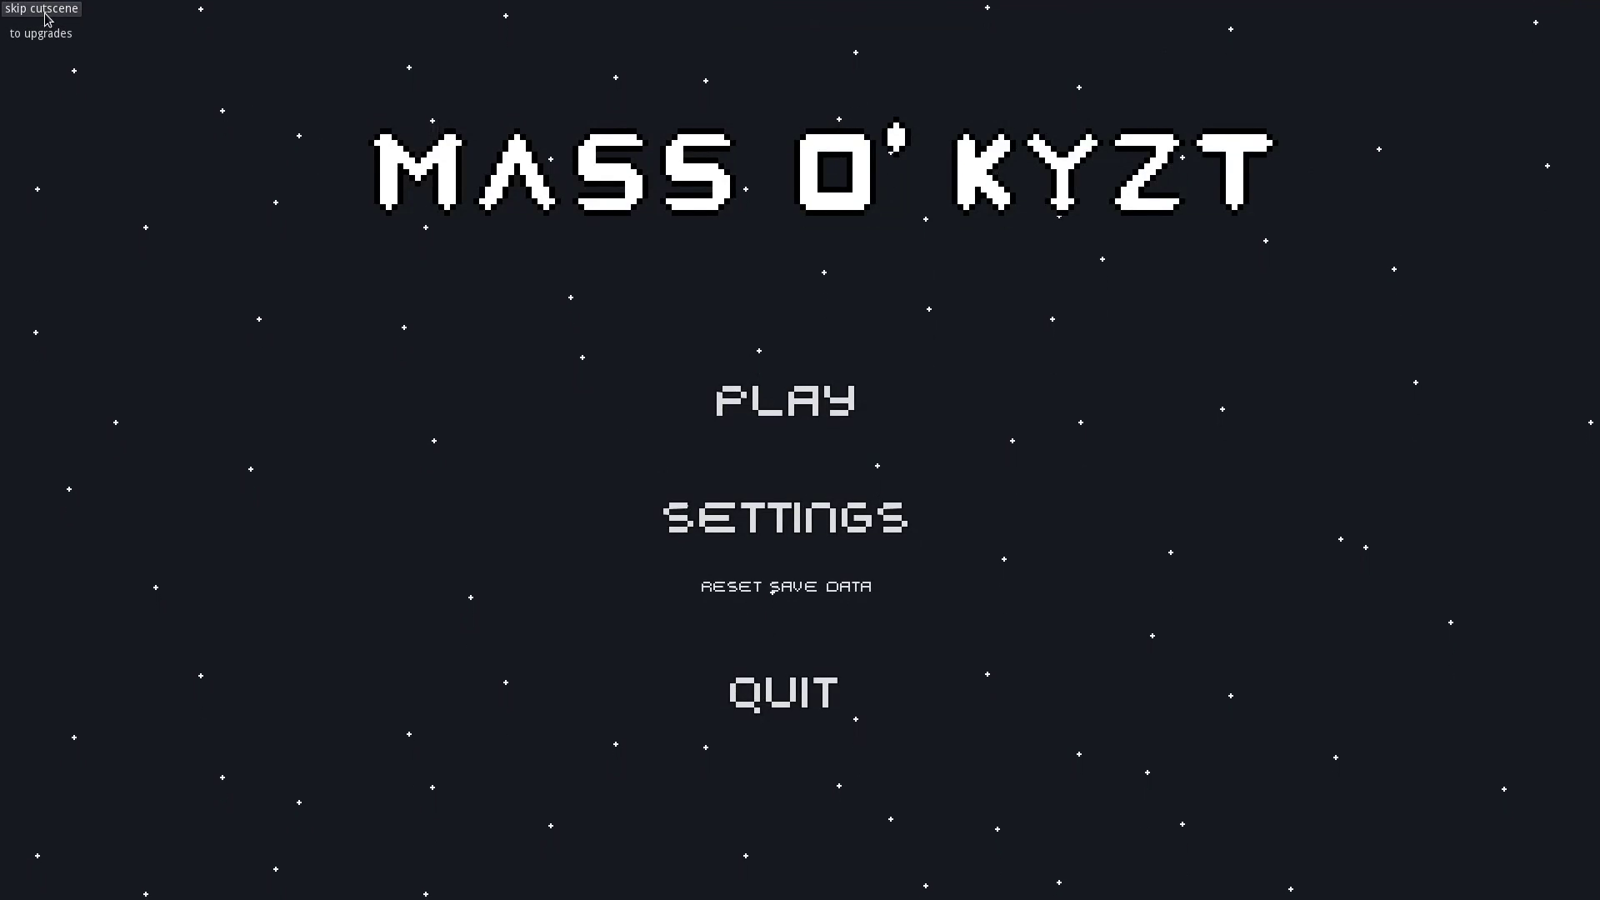
left_click(823, 660)
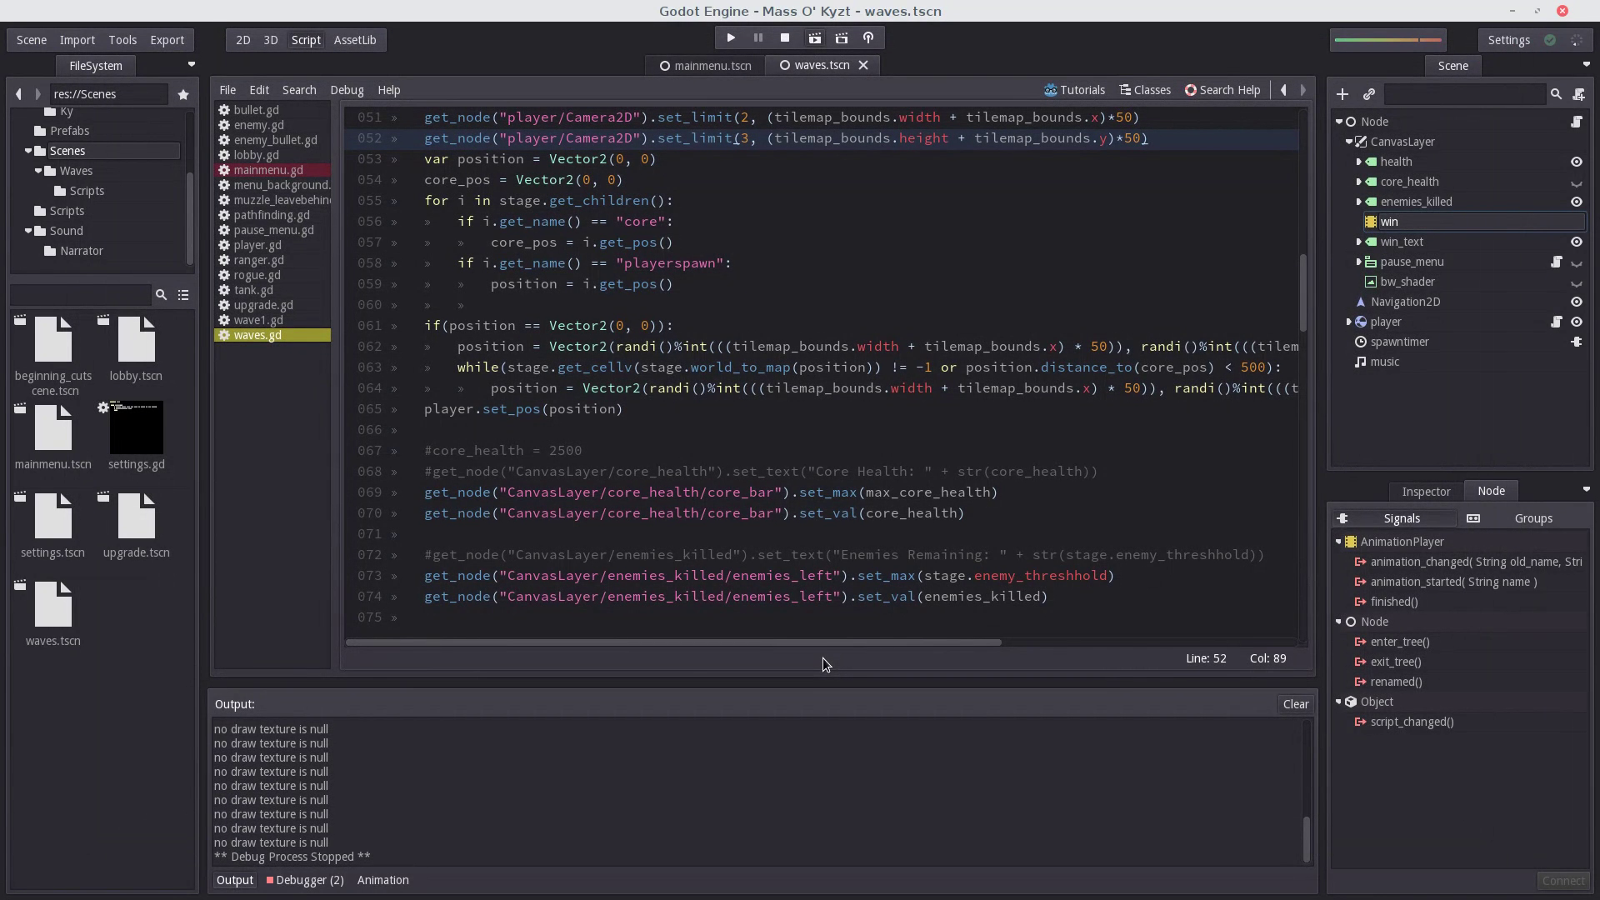
Step: Set last_completed_stage to 1 in data.cfg, and go to the stage-loading code in the _ready function of waves.gd
key("alt+Tab")
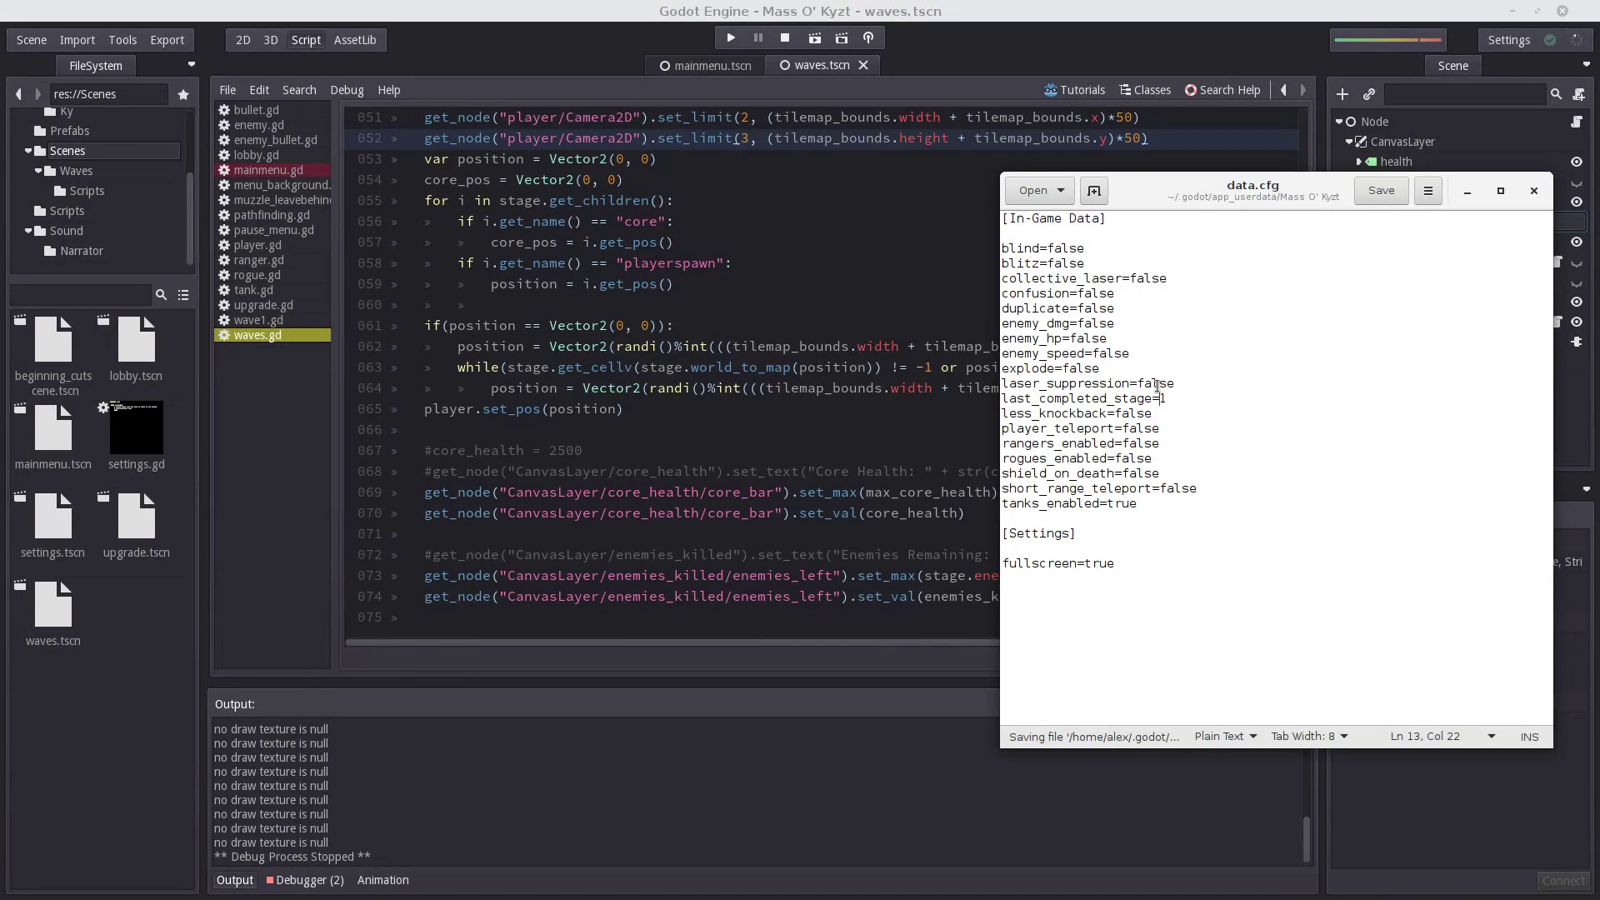
left_click(761, 398)
scroll(761, 275, "up", 7)
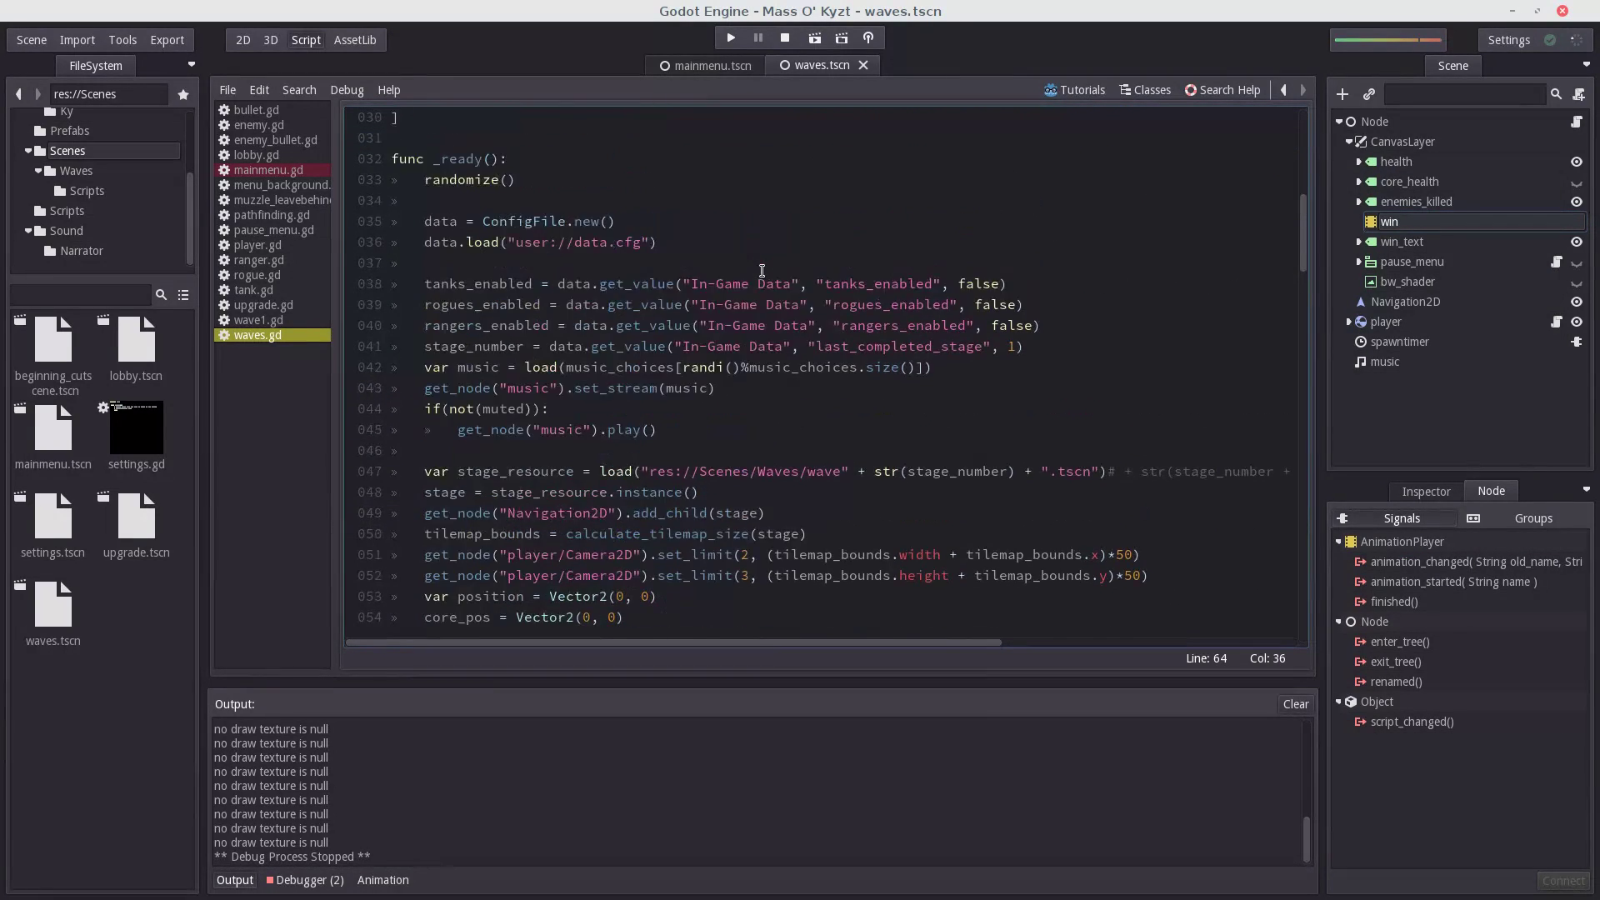
Step: Run the project, start the game from the main menu, and skip the opening cutscene
scroll(759, 275, "down", 3)
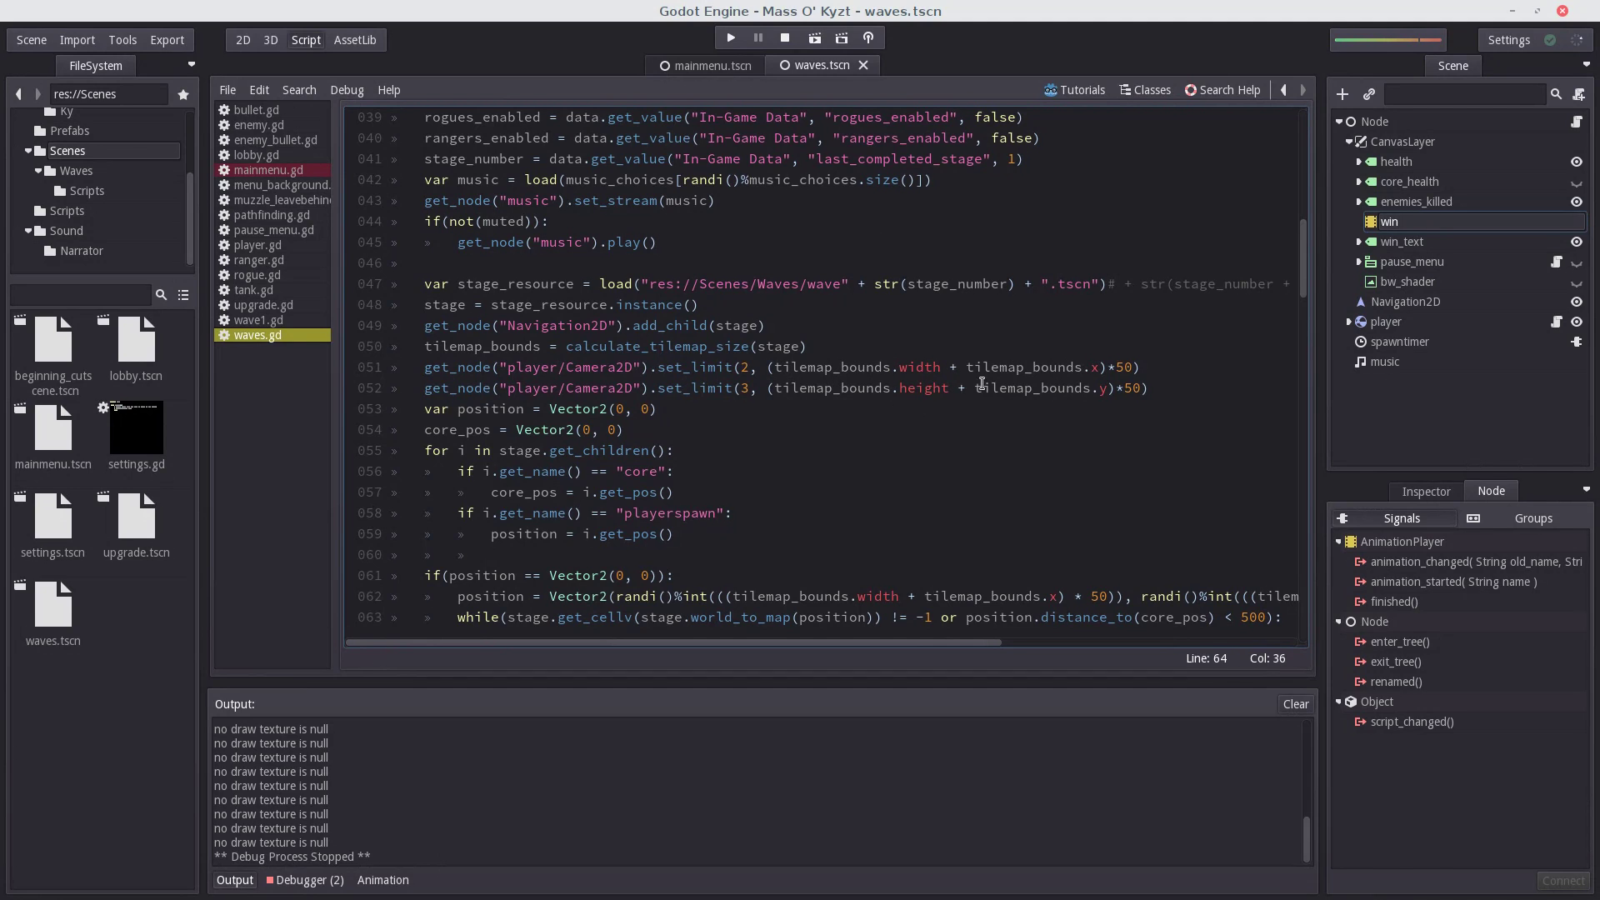
left_click(731, 38)
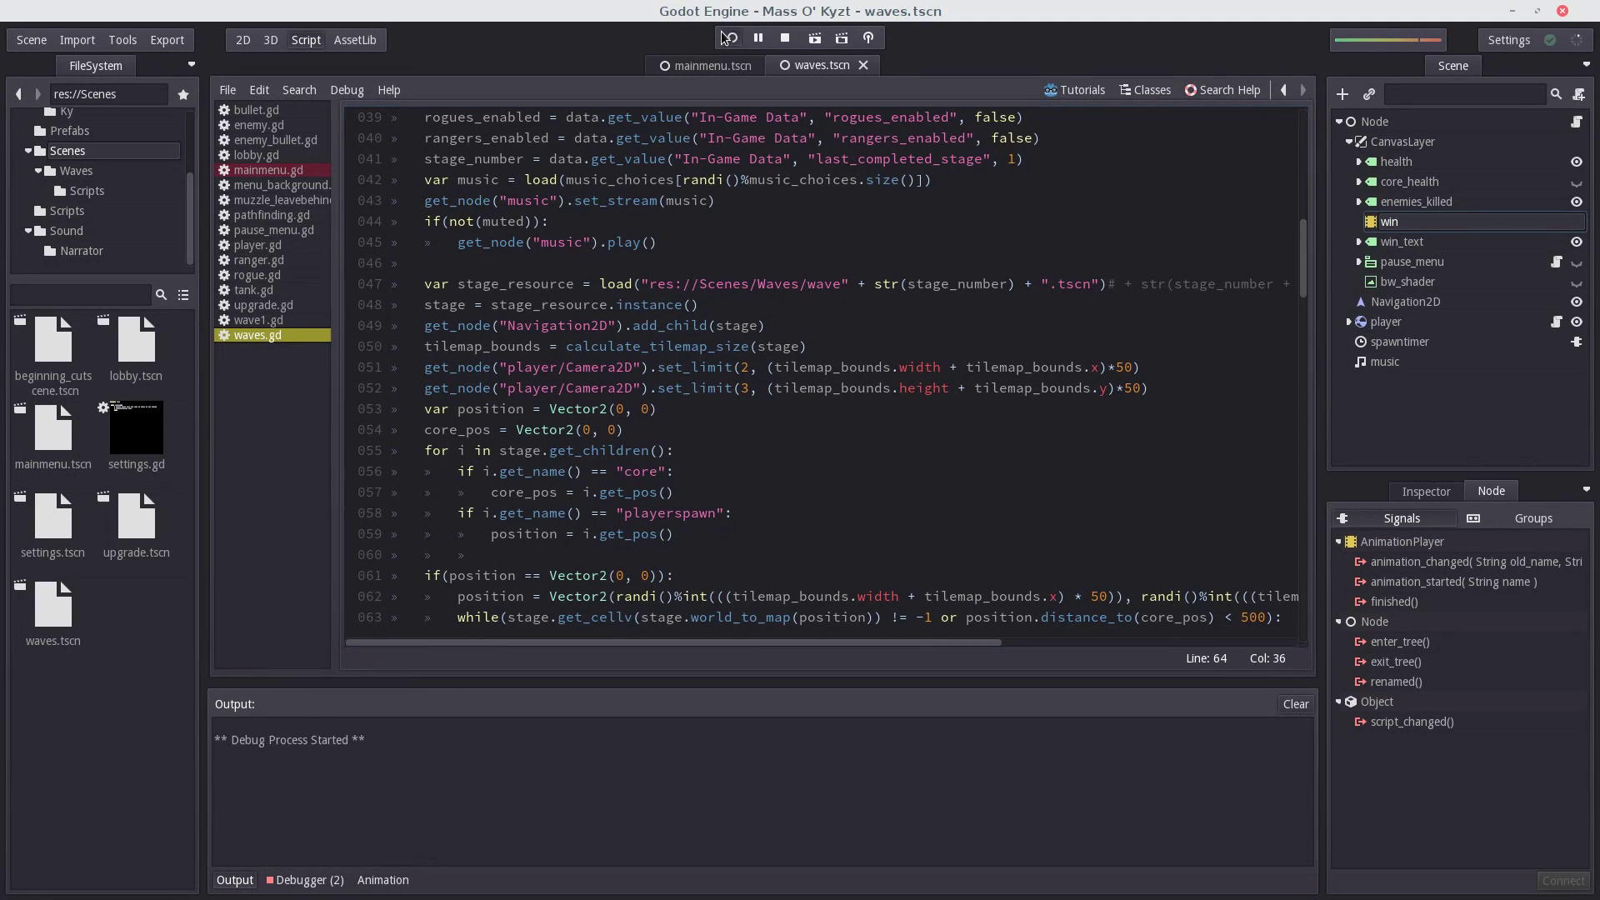
left_click(836, 402)
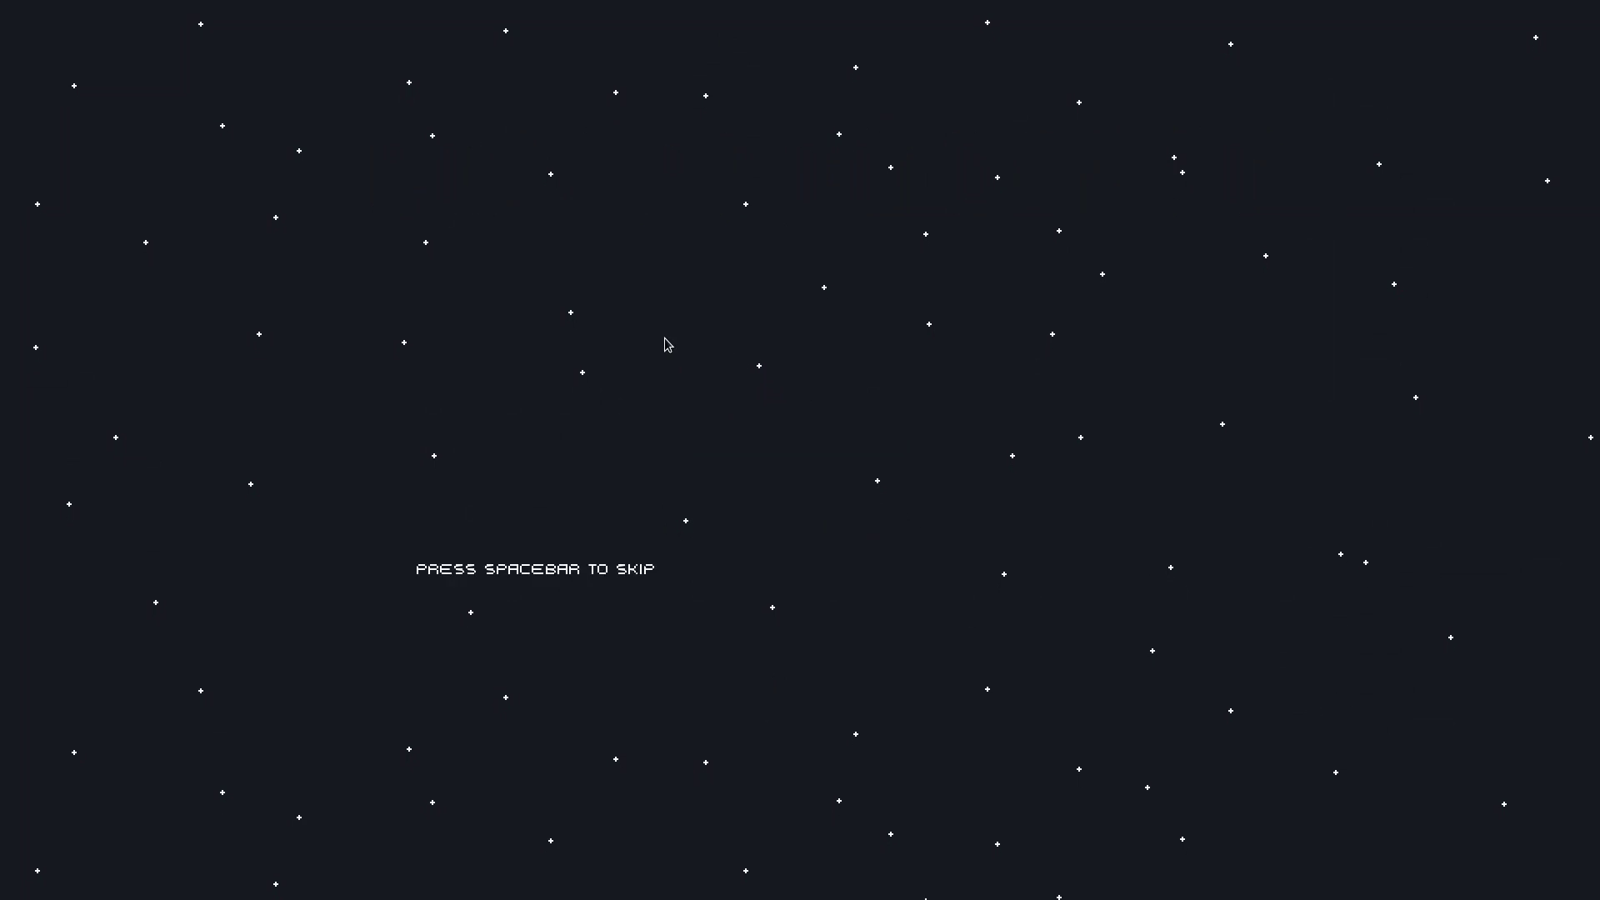
key("space")
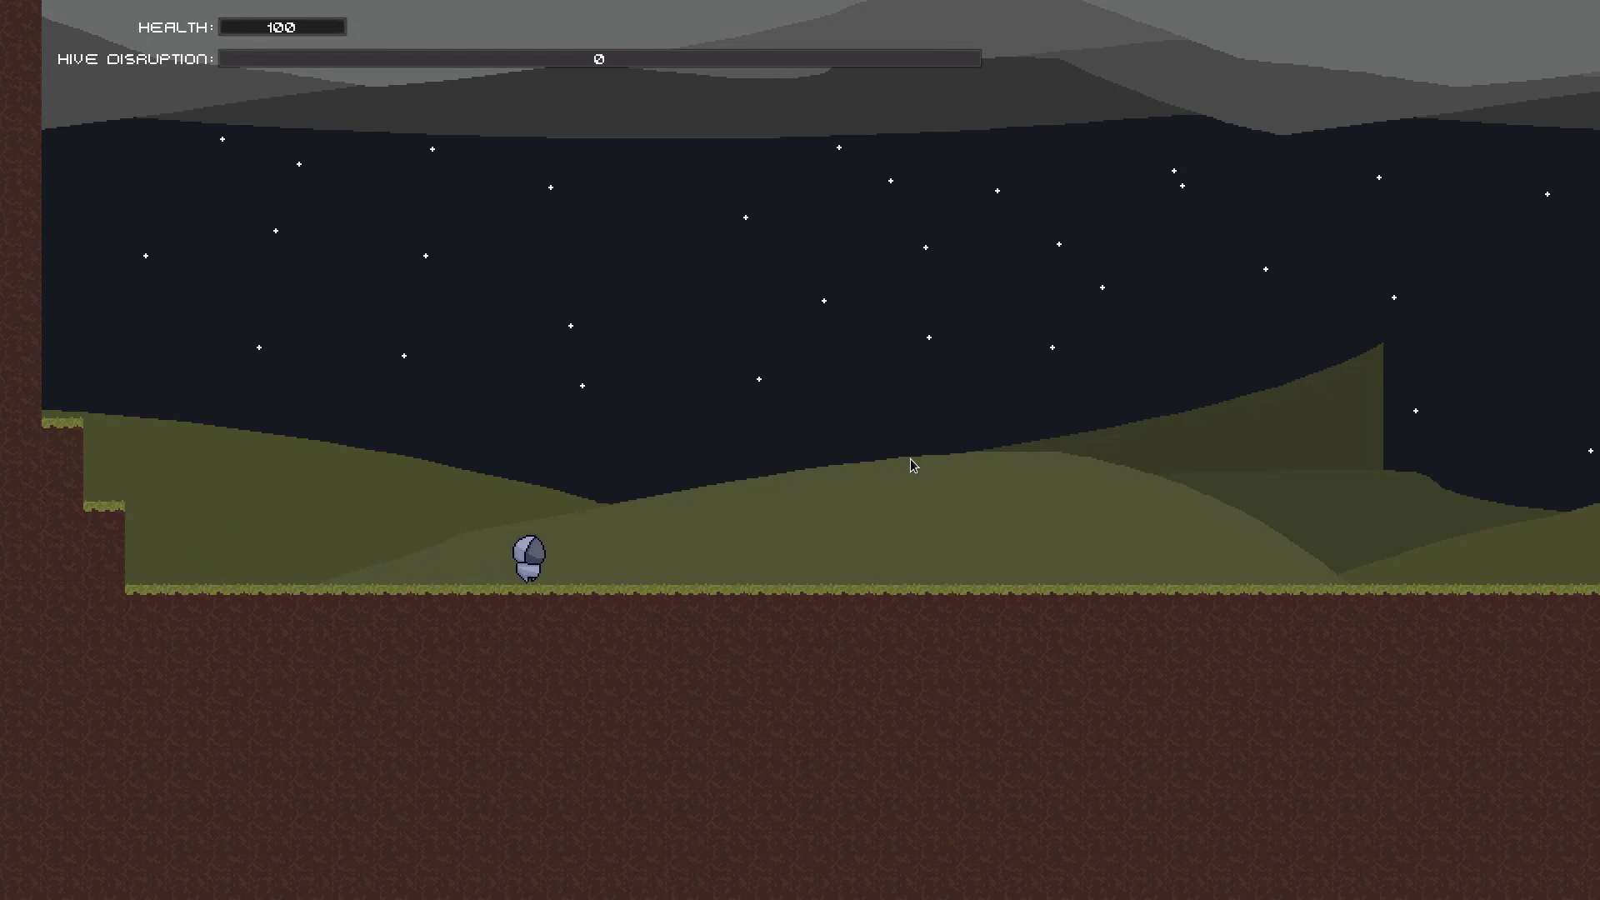
Step: Walk the player a short way across the flat grass, and quit the game to the desktop from the pause menu
key("d")
key("Escape")
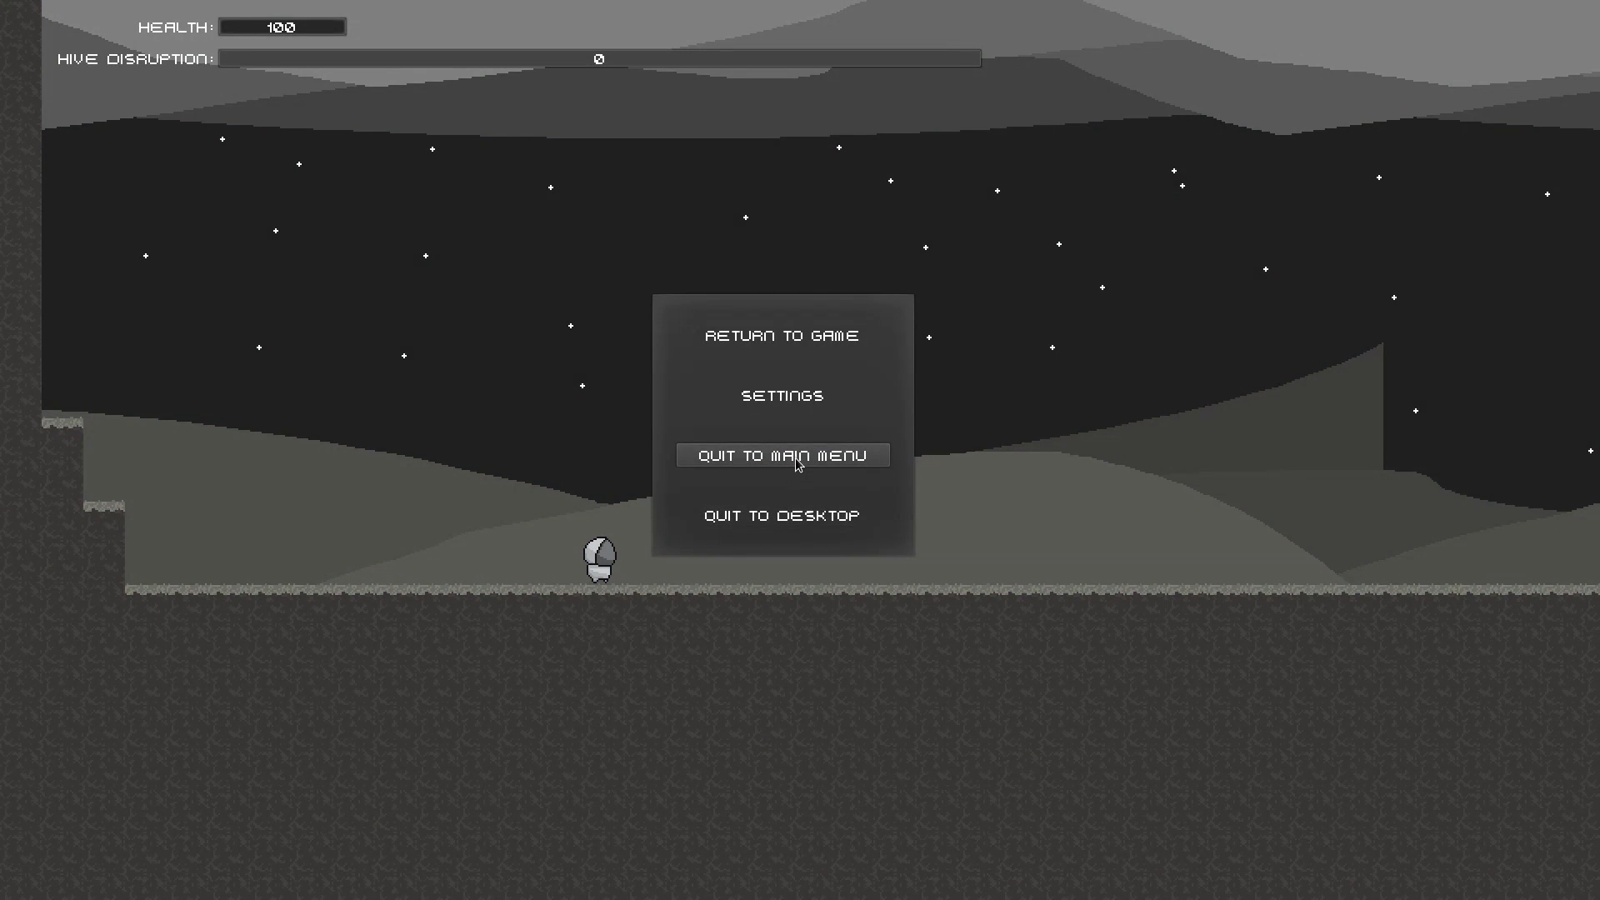
key("Escape")
key("Escape")
left_click(810, 527)
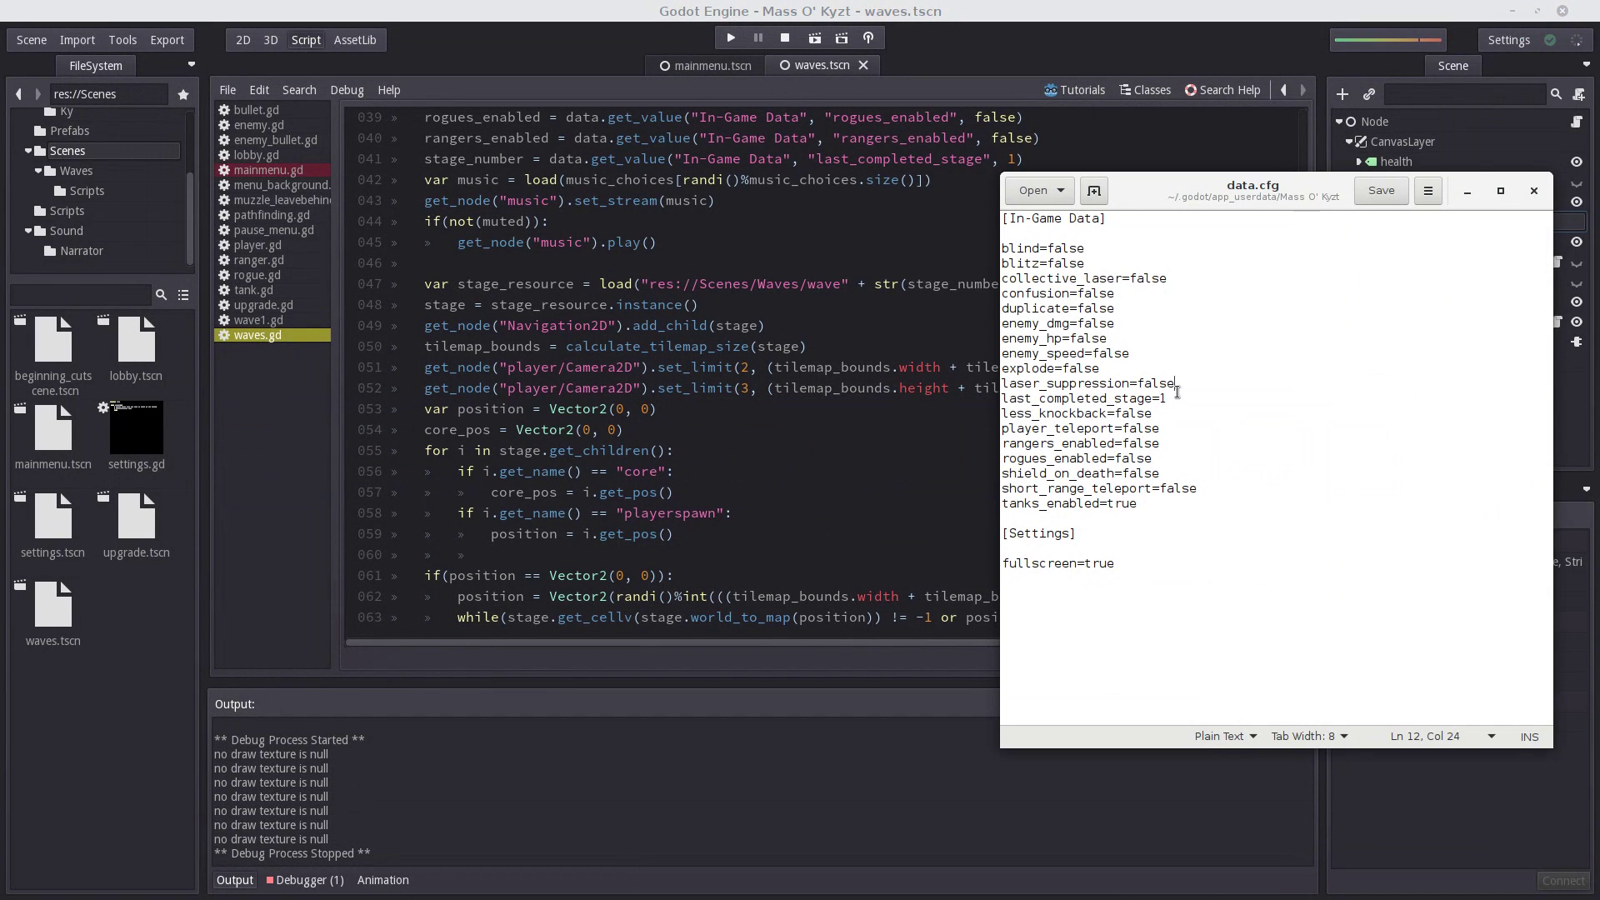
Step: Set last_completed_stage to 2 in data.cfg, save the file, and run the waves scene
left_click_drag(1177, 388, 1169, 401)
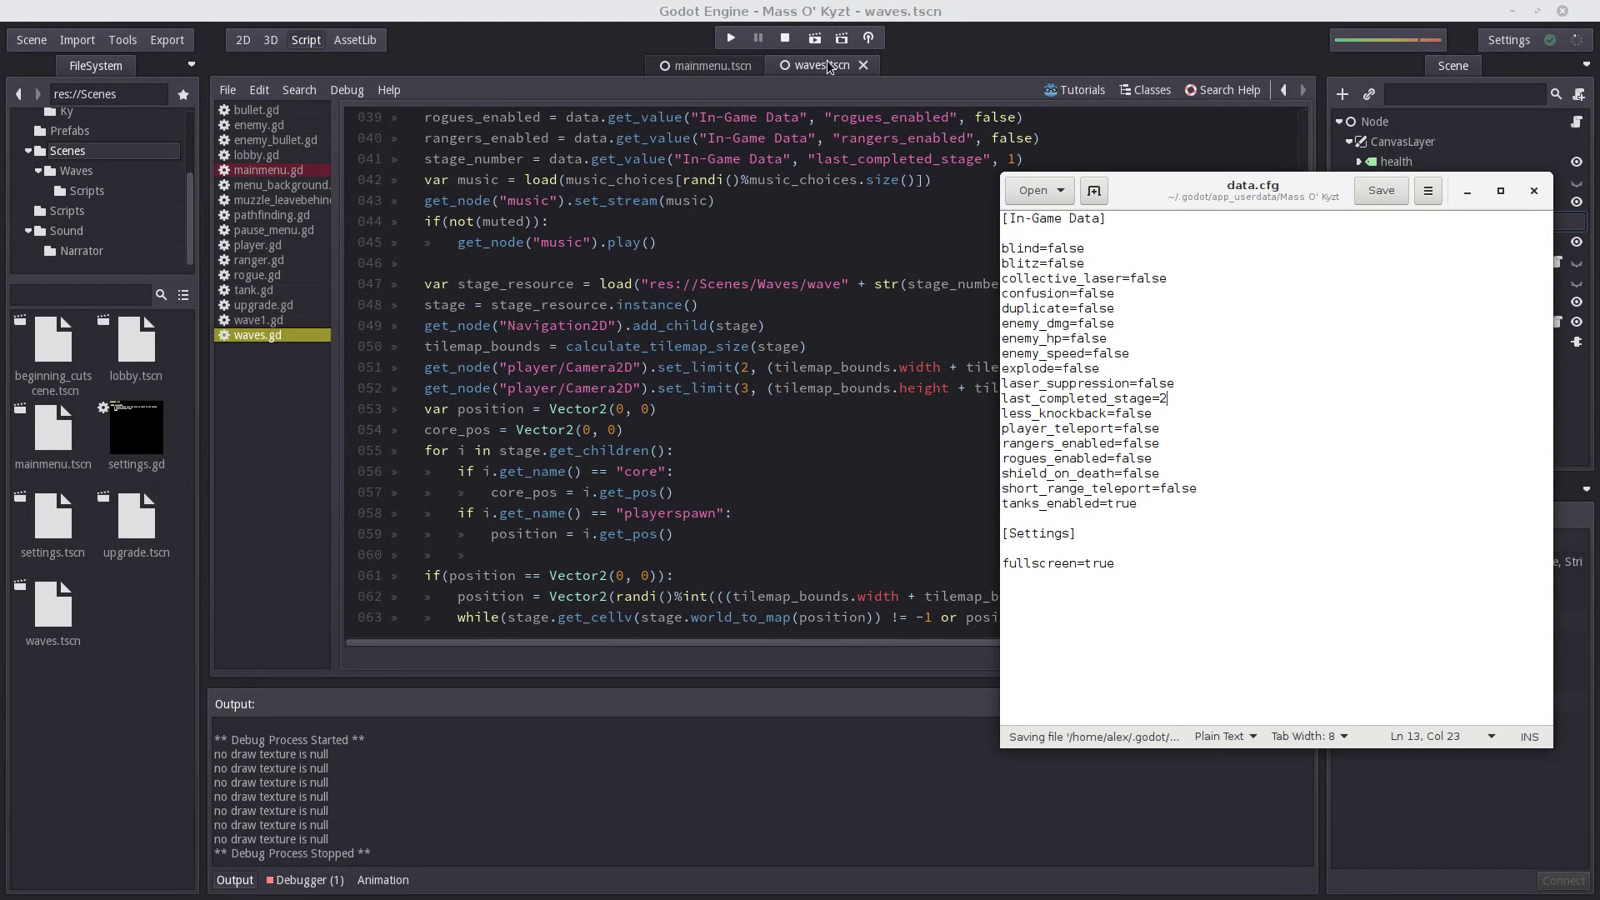
left_click(815, 37)
left_click(850, 553)
left_click(850, 555)
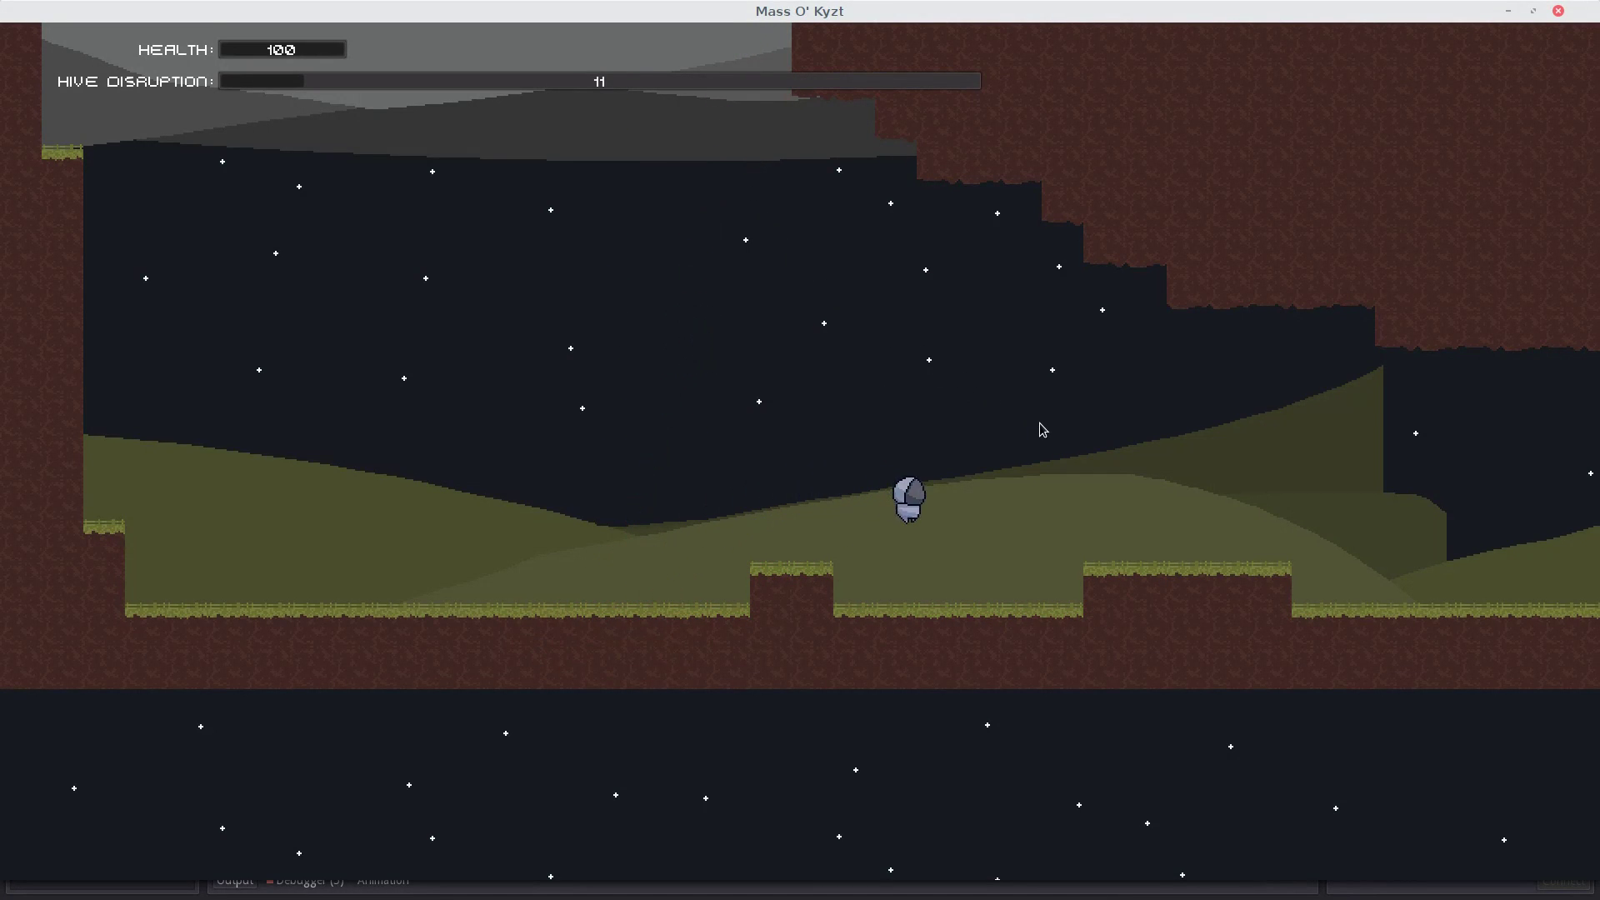
Step: Run and jump across the raised grass blocks toward the far end of the stage, shooting the aliens ahead
key("d")
left_click(1186, 511)
left_click(1268, 533)
left_click(1263, 506)
key("space")
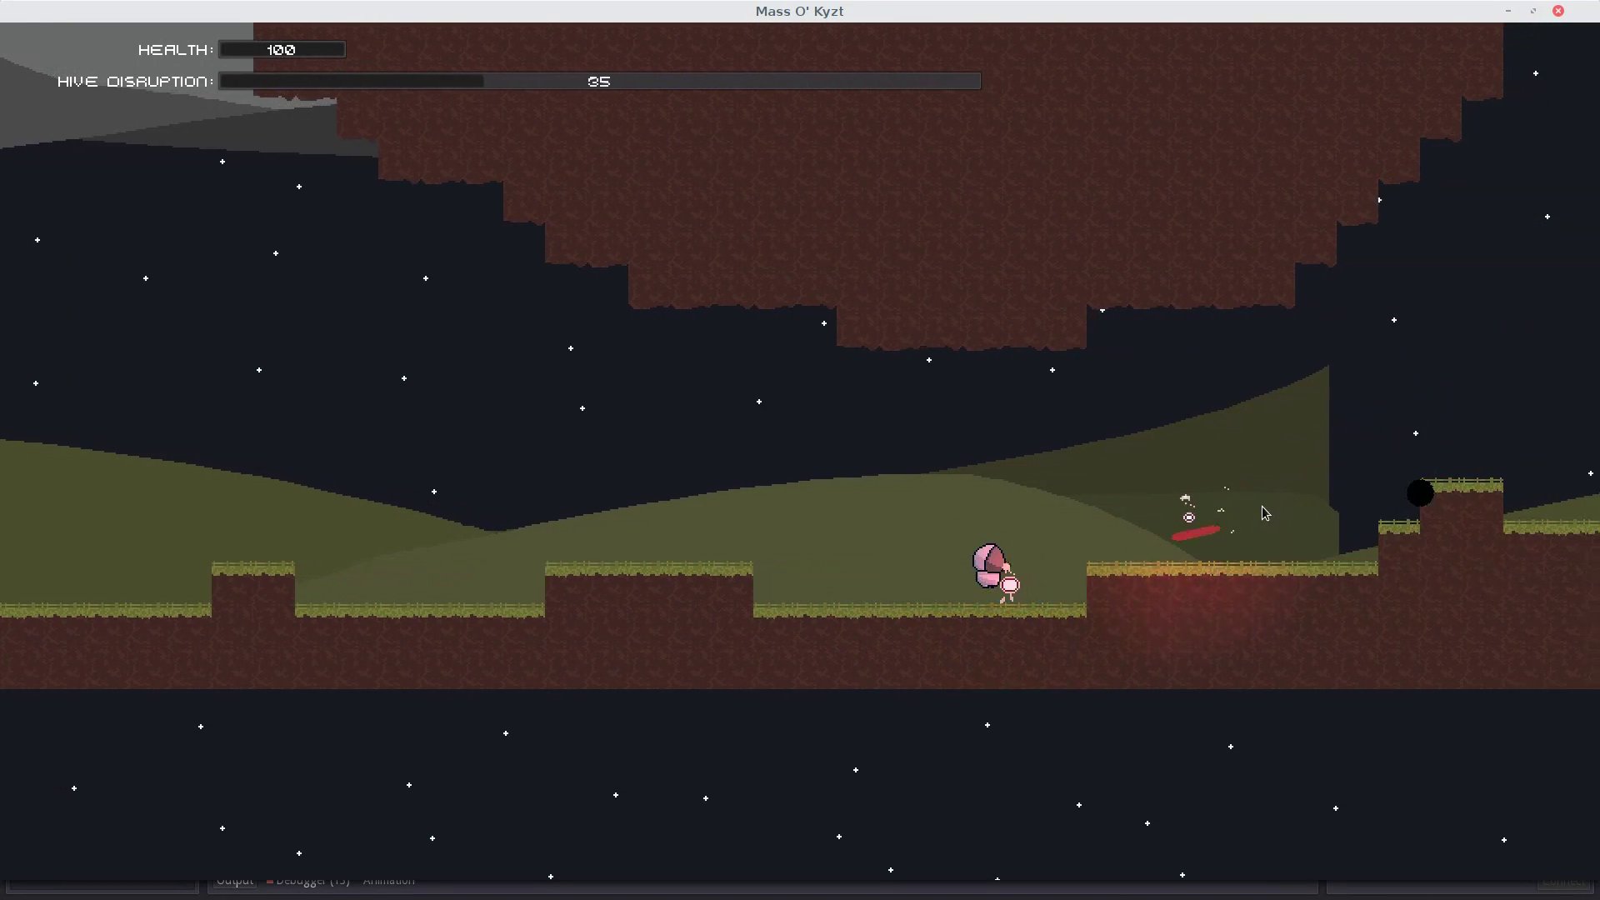
key("d")
key("space")
key("space")
Step: Shoot the aliens above the stepped slope at the stage's far end, and close the game
left_click(1390, 192)
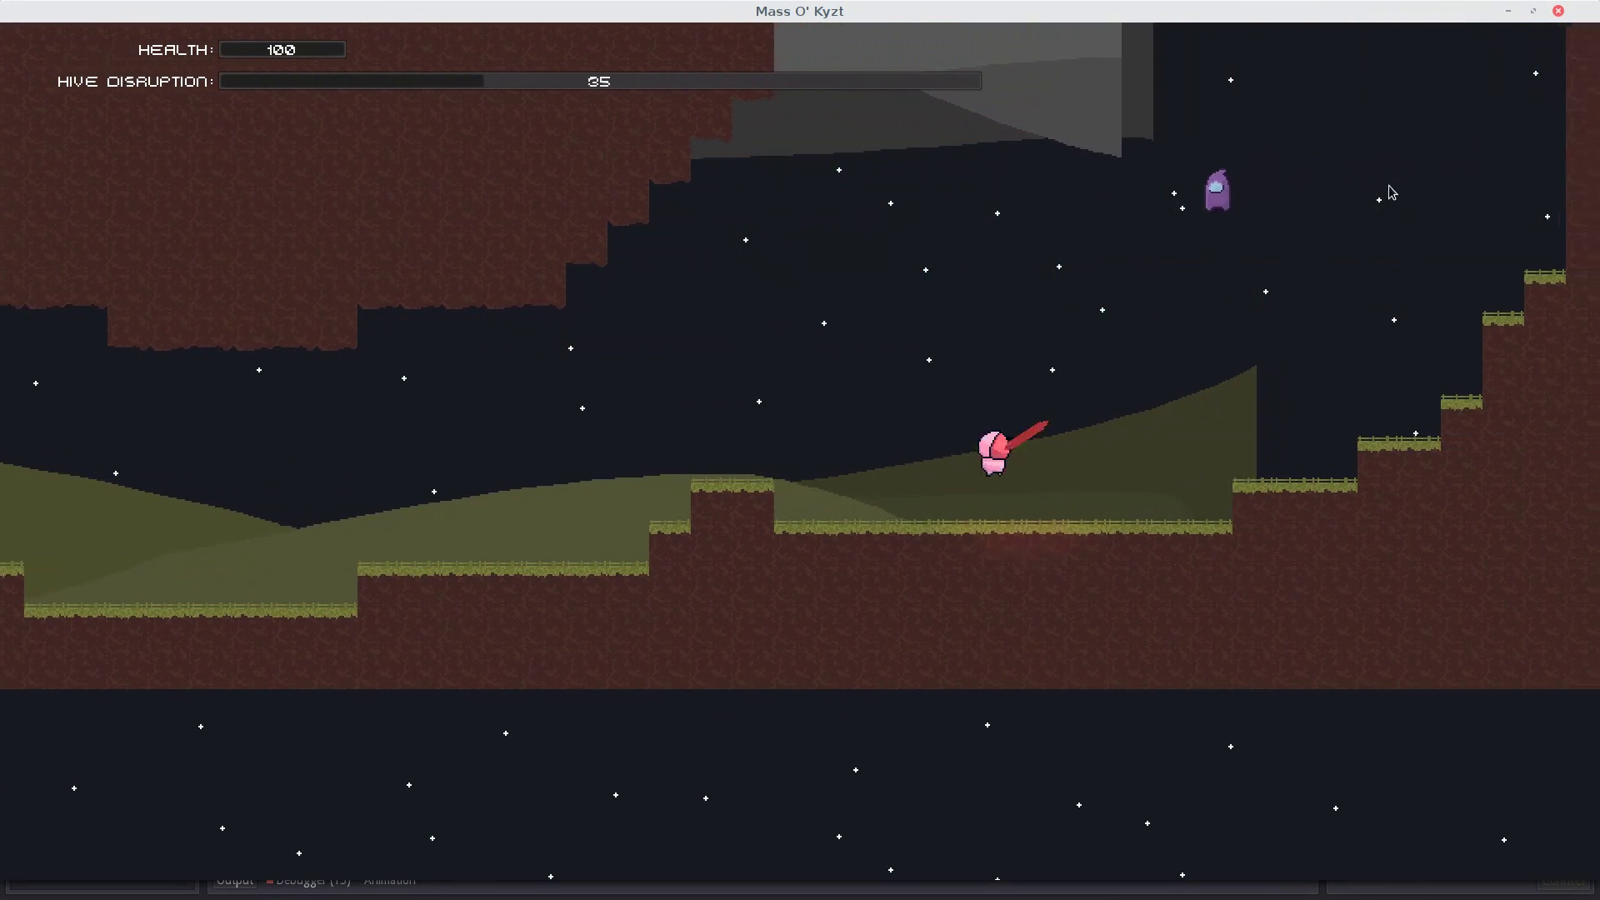
left_click(1338, 325)
key("a")
key("space")
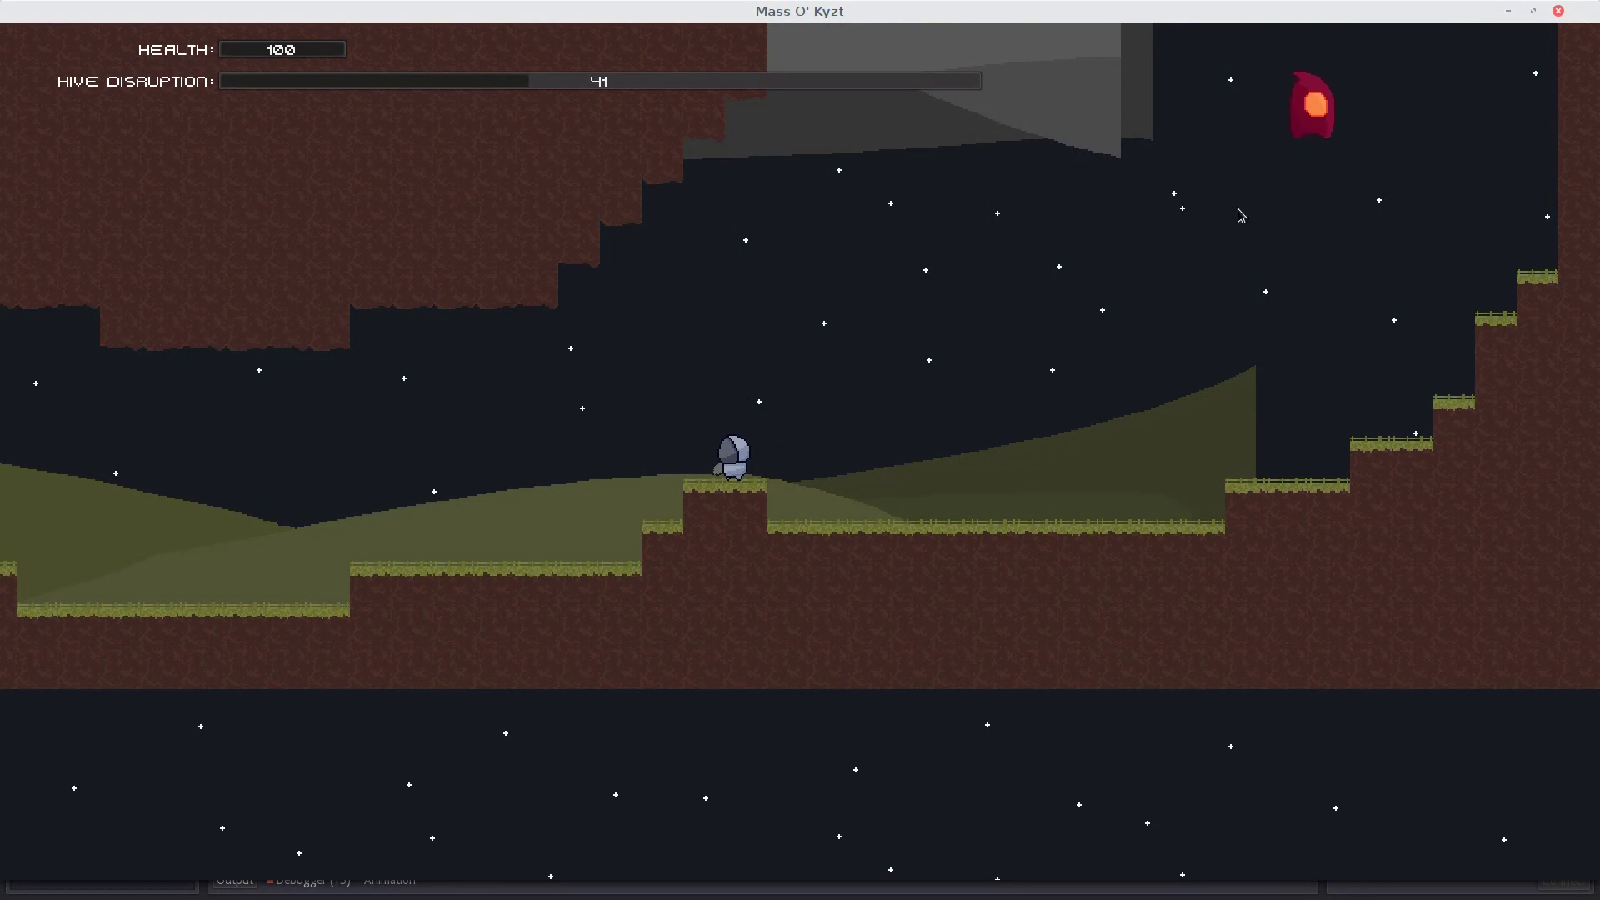
left_click(1383, 350)
left_click(1384, 384)
left_click(1384, 387)
left_click(1384, 387)
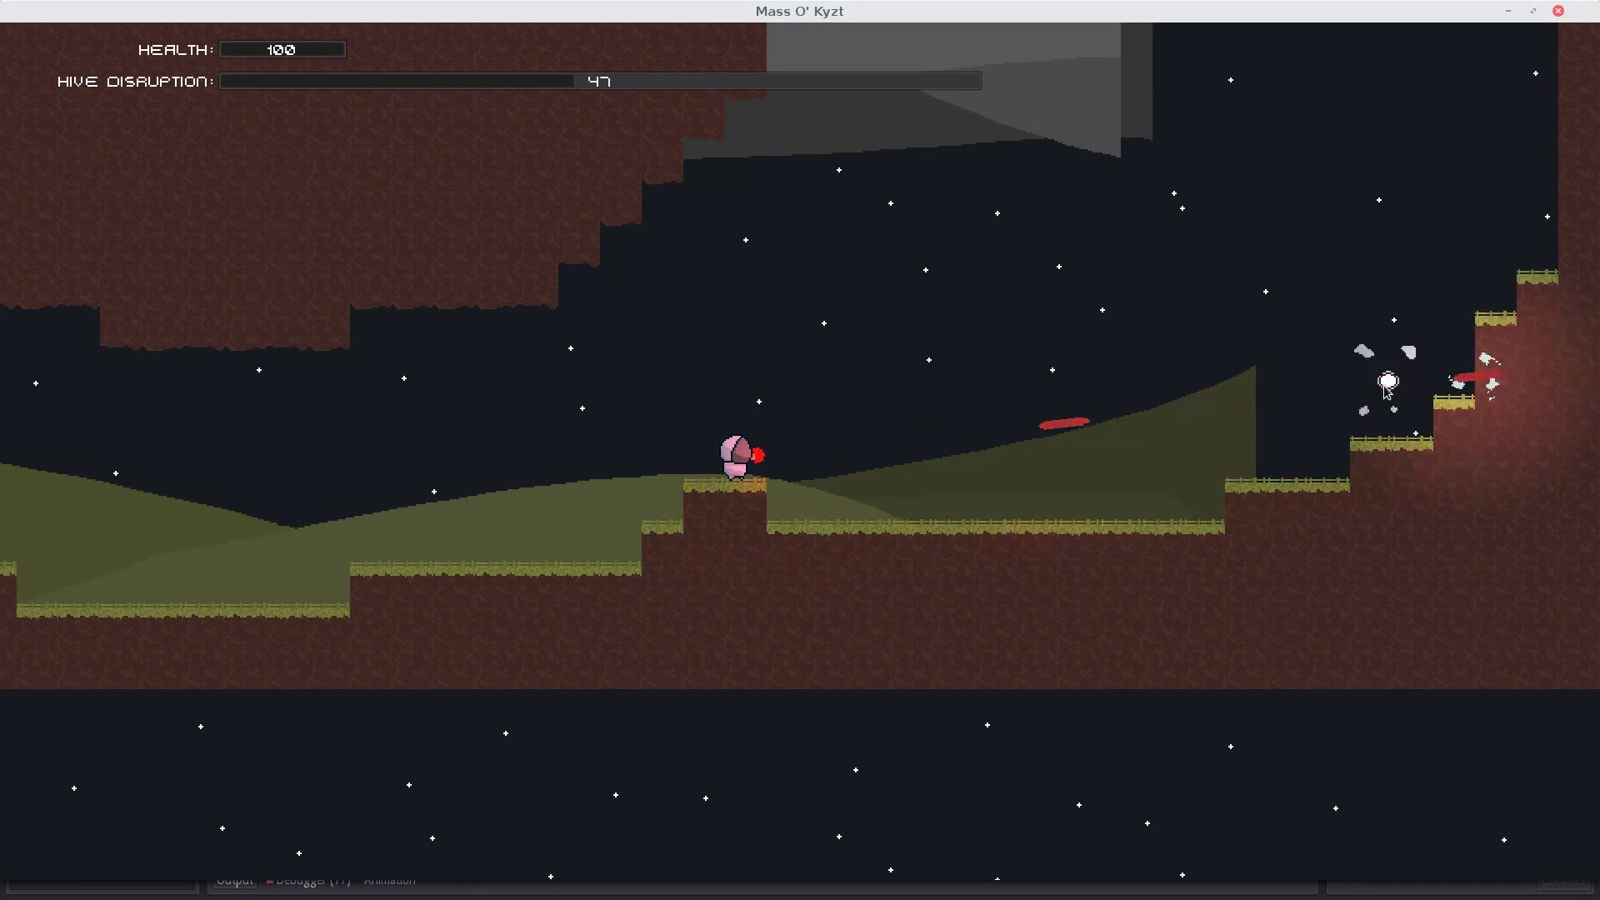
key("alt+F4")
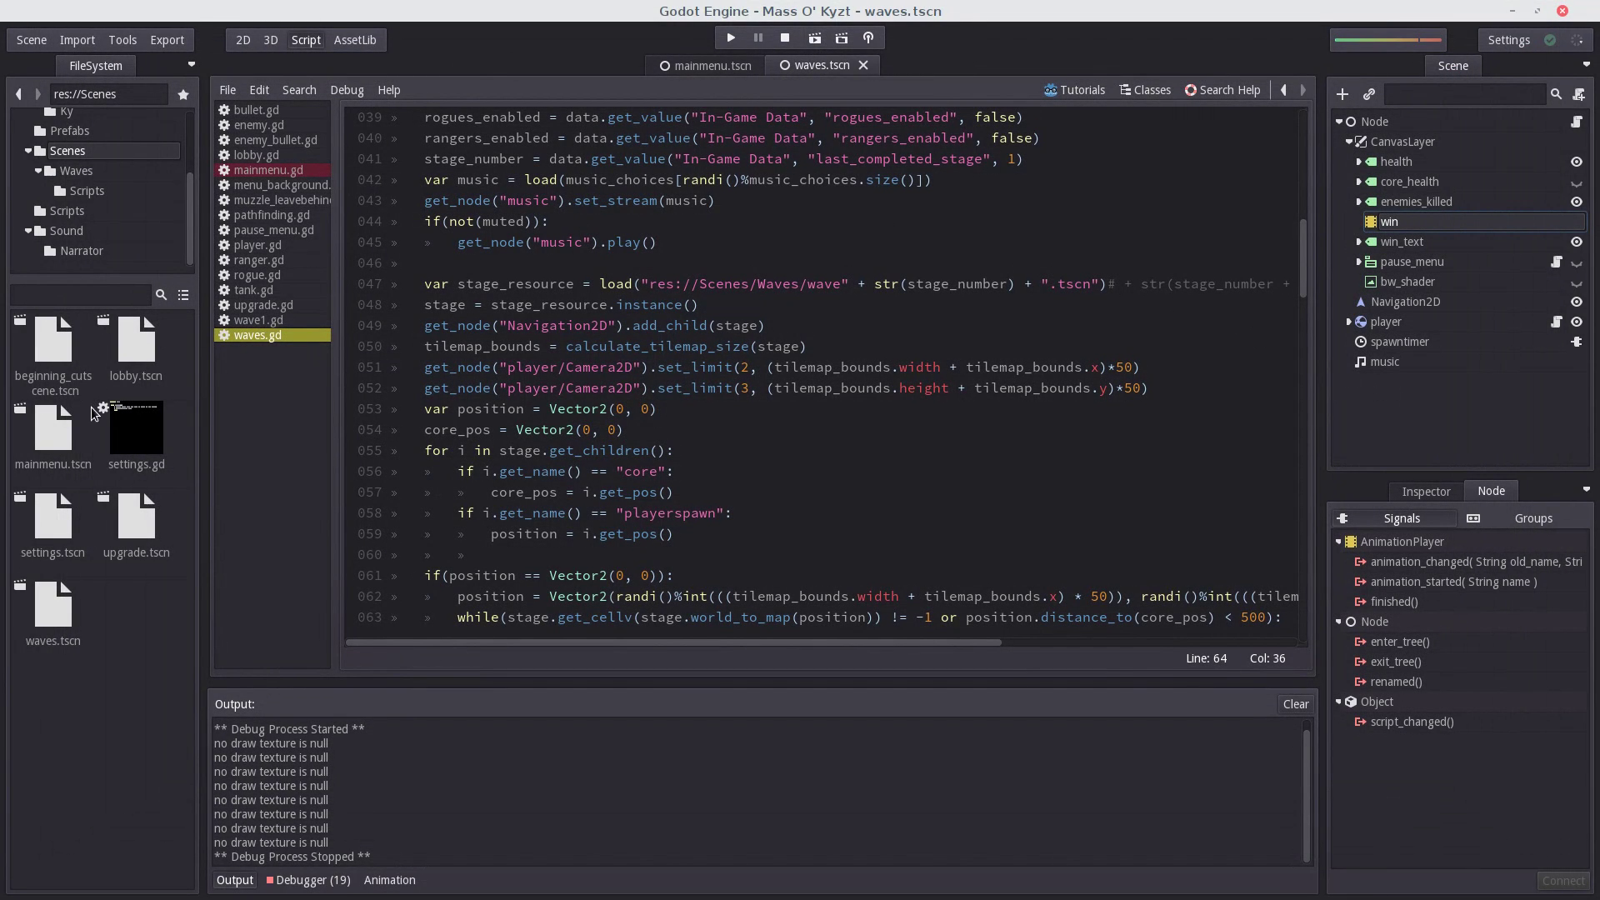
Step: Open wave2.tscn from the Waves folder, and select its stage tile map
left_click(98, 174)
left_click(72, 442)
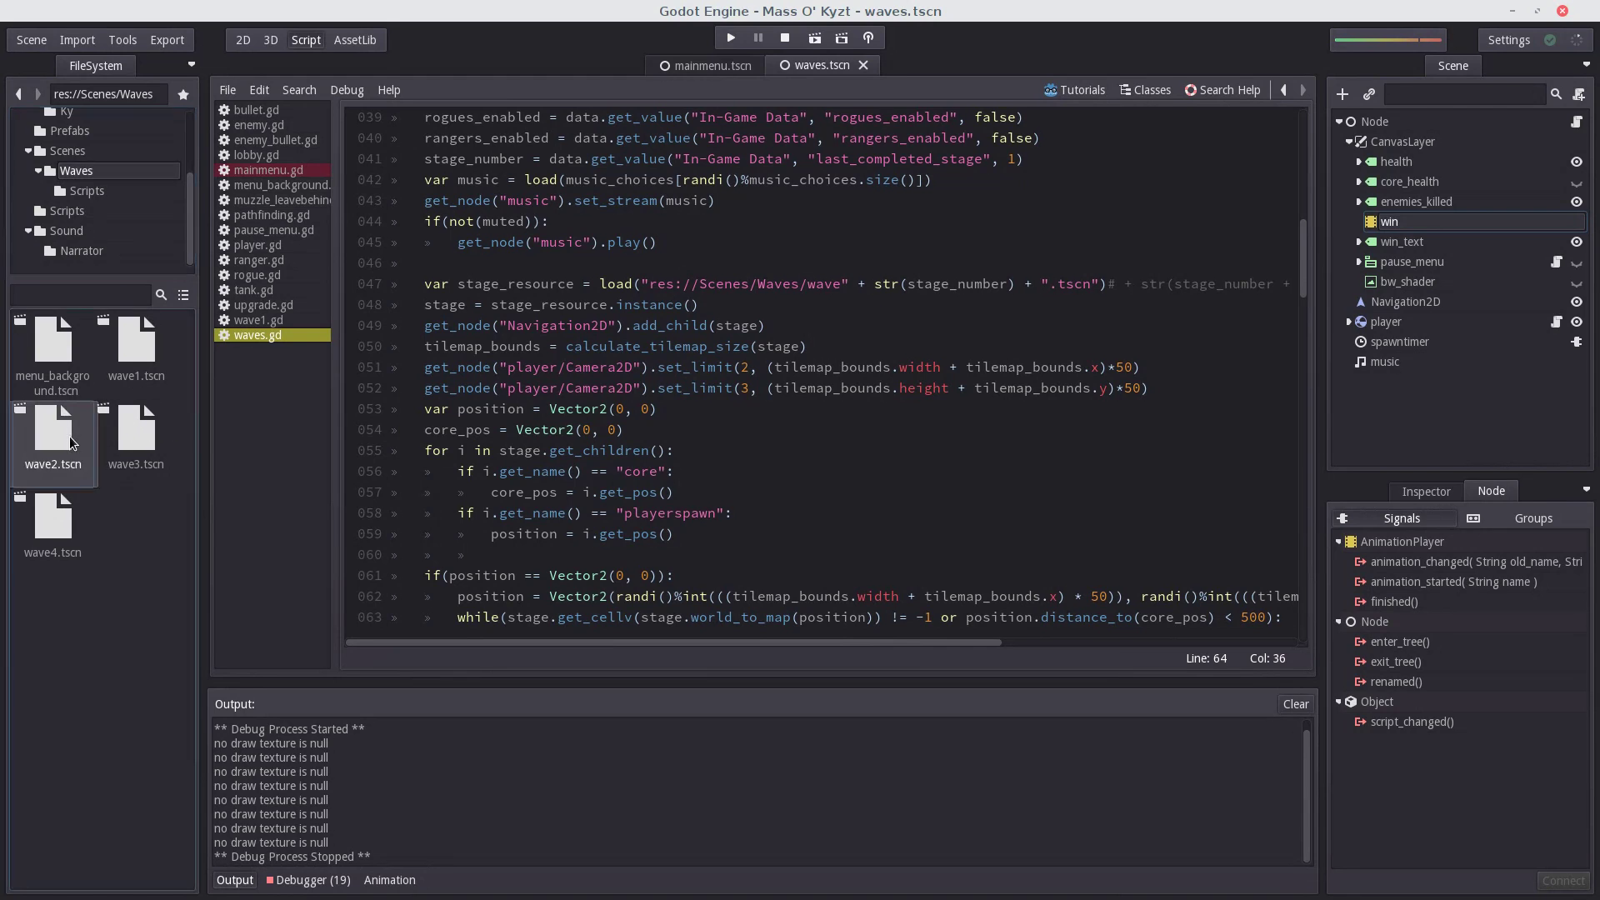
double_click(73, 442)
left_click(1375, 160)
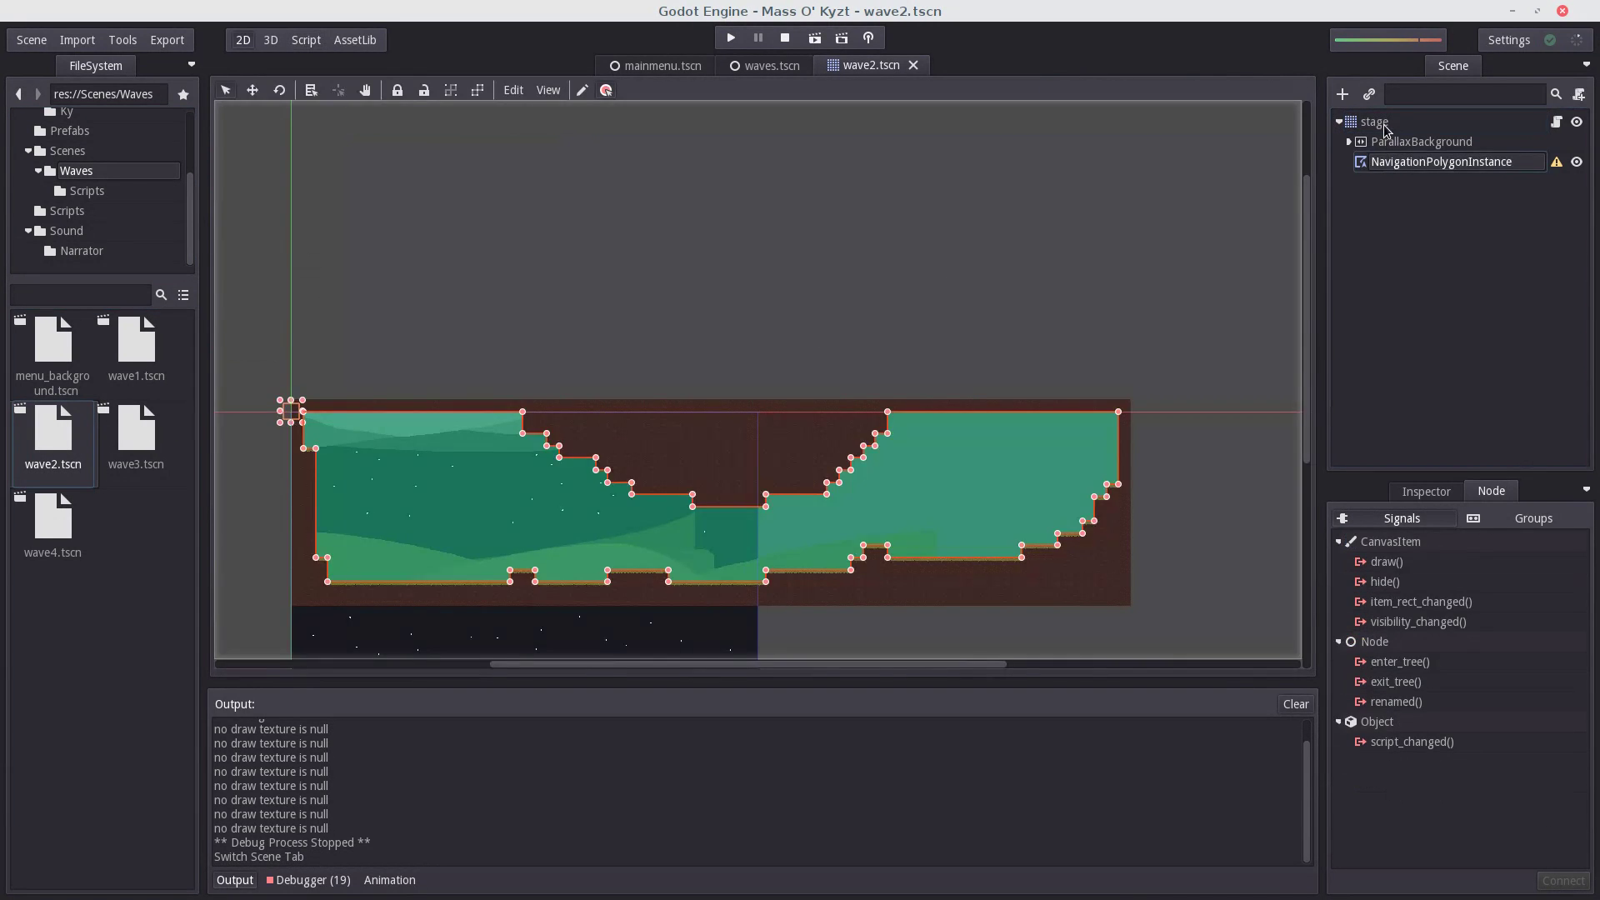
left_click(1383, 125)
Step: Paint a dirt tile wall down from the stage's lower-left corner, and a dirt row along tile row 33 beneath the stage
scroll(1046, 350, "down", 4)
scroll(971, 479, "up", 8)
scroll(971, 441, "down", 10)
scroll(732, 392, "down", 1)
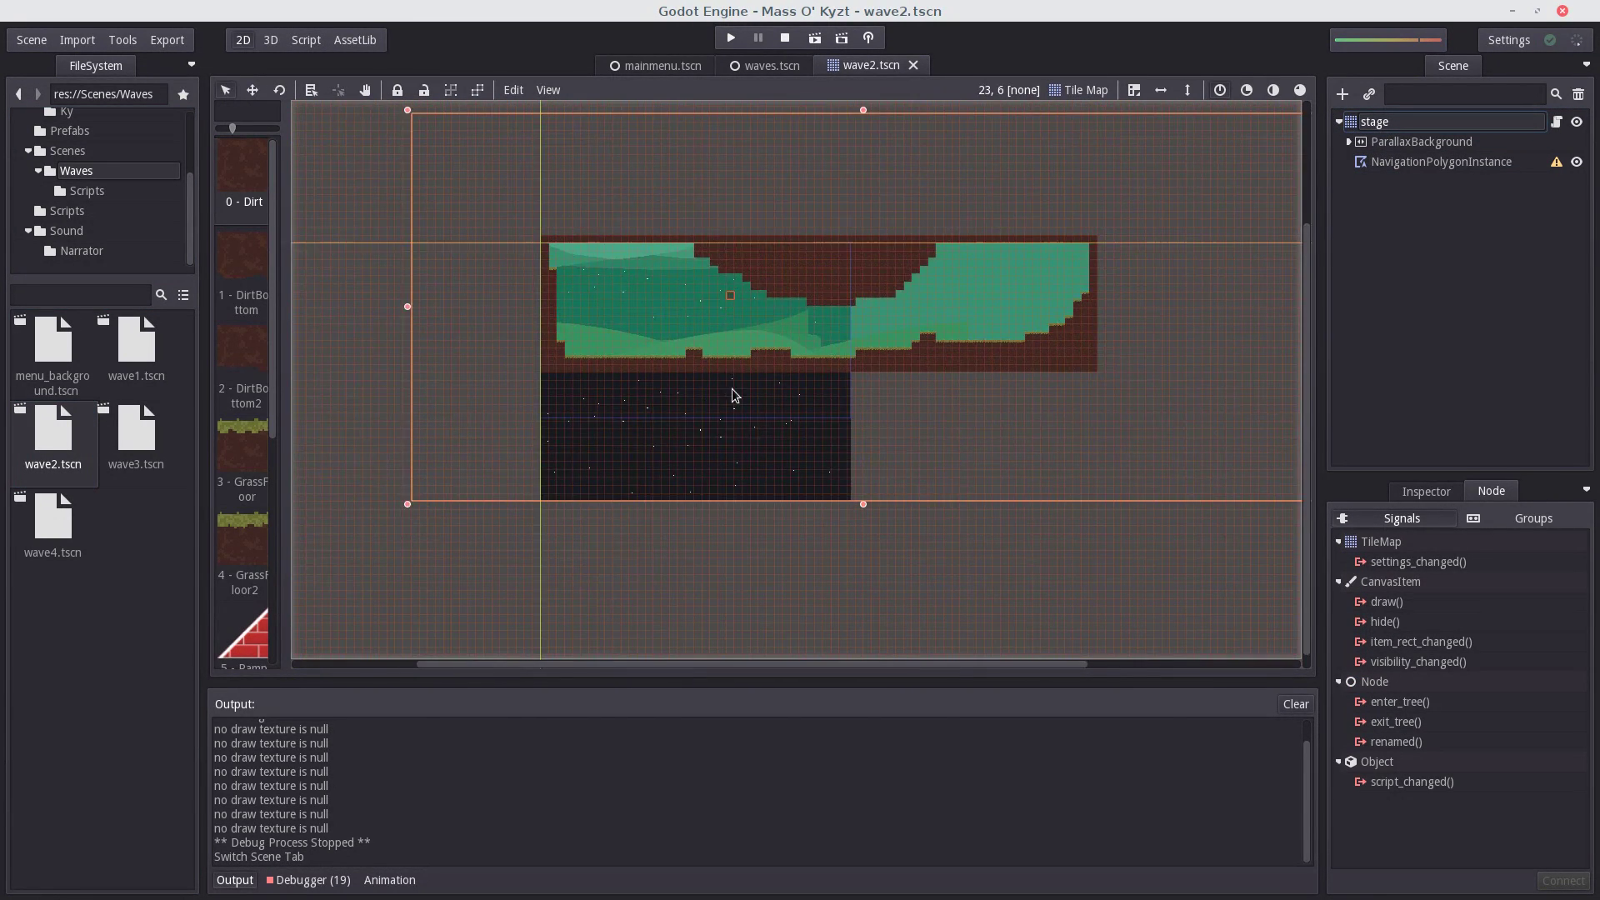
scroll(339, 321, "up", 10)
scroll(355, 353, "down", 2)
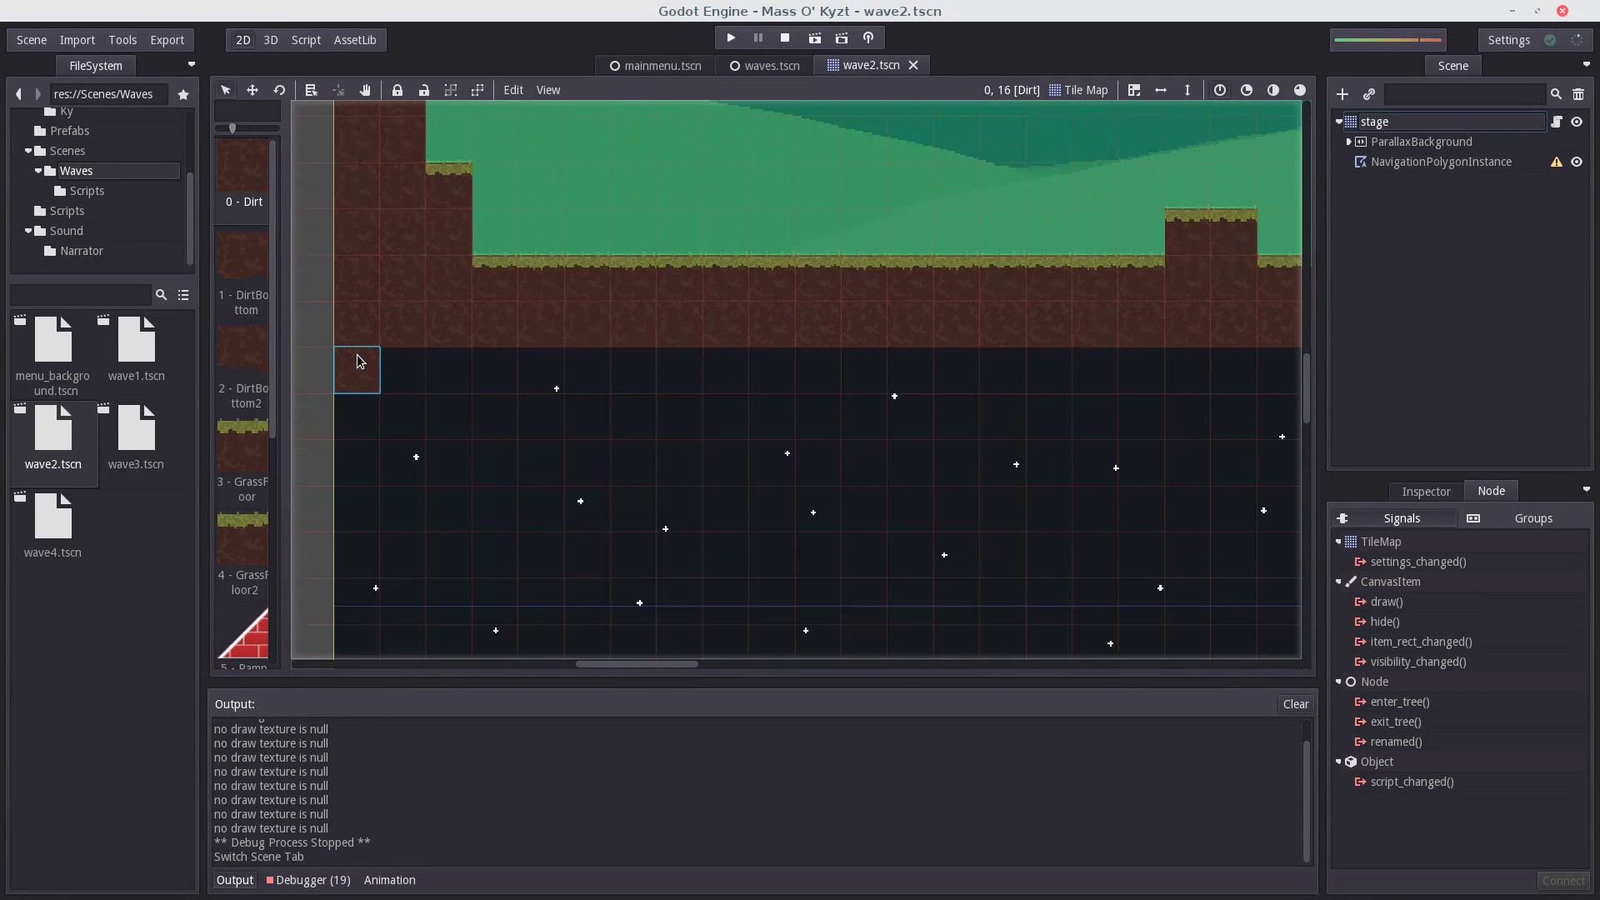
left_click(356, 354)
scroll(356, 355, "down", 4)
scroll(350, 557, "up", 3)
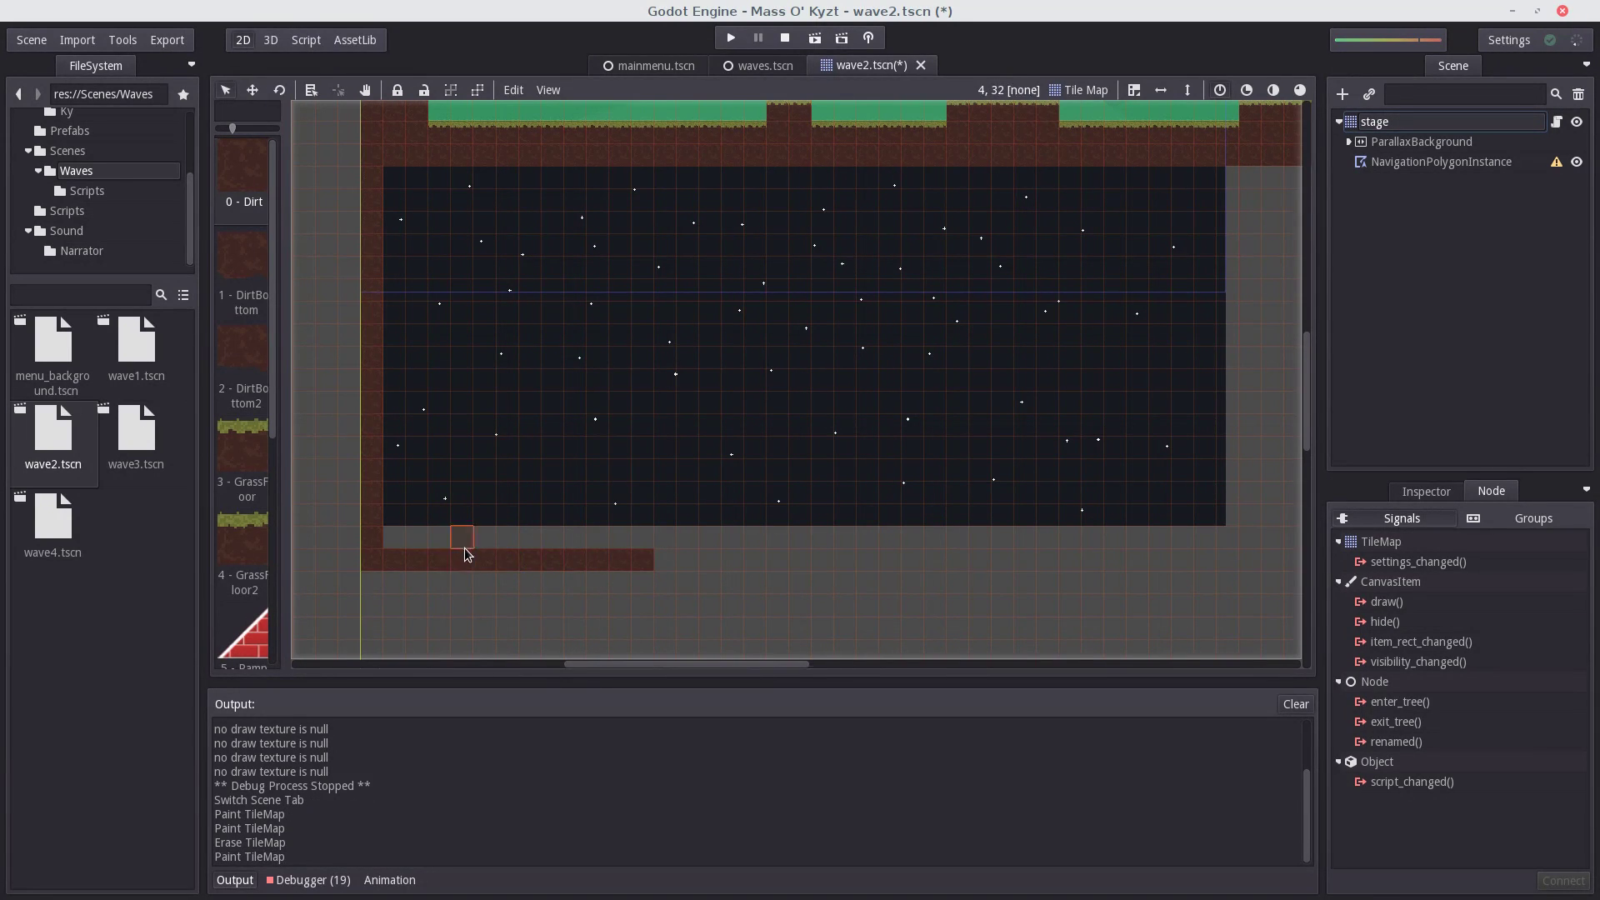
scroll(465, 554, "down", 3)
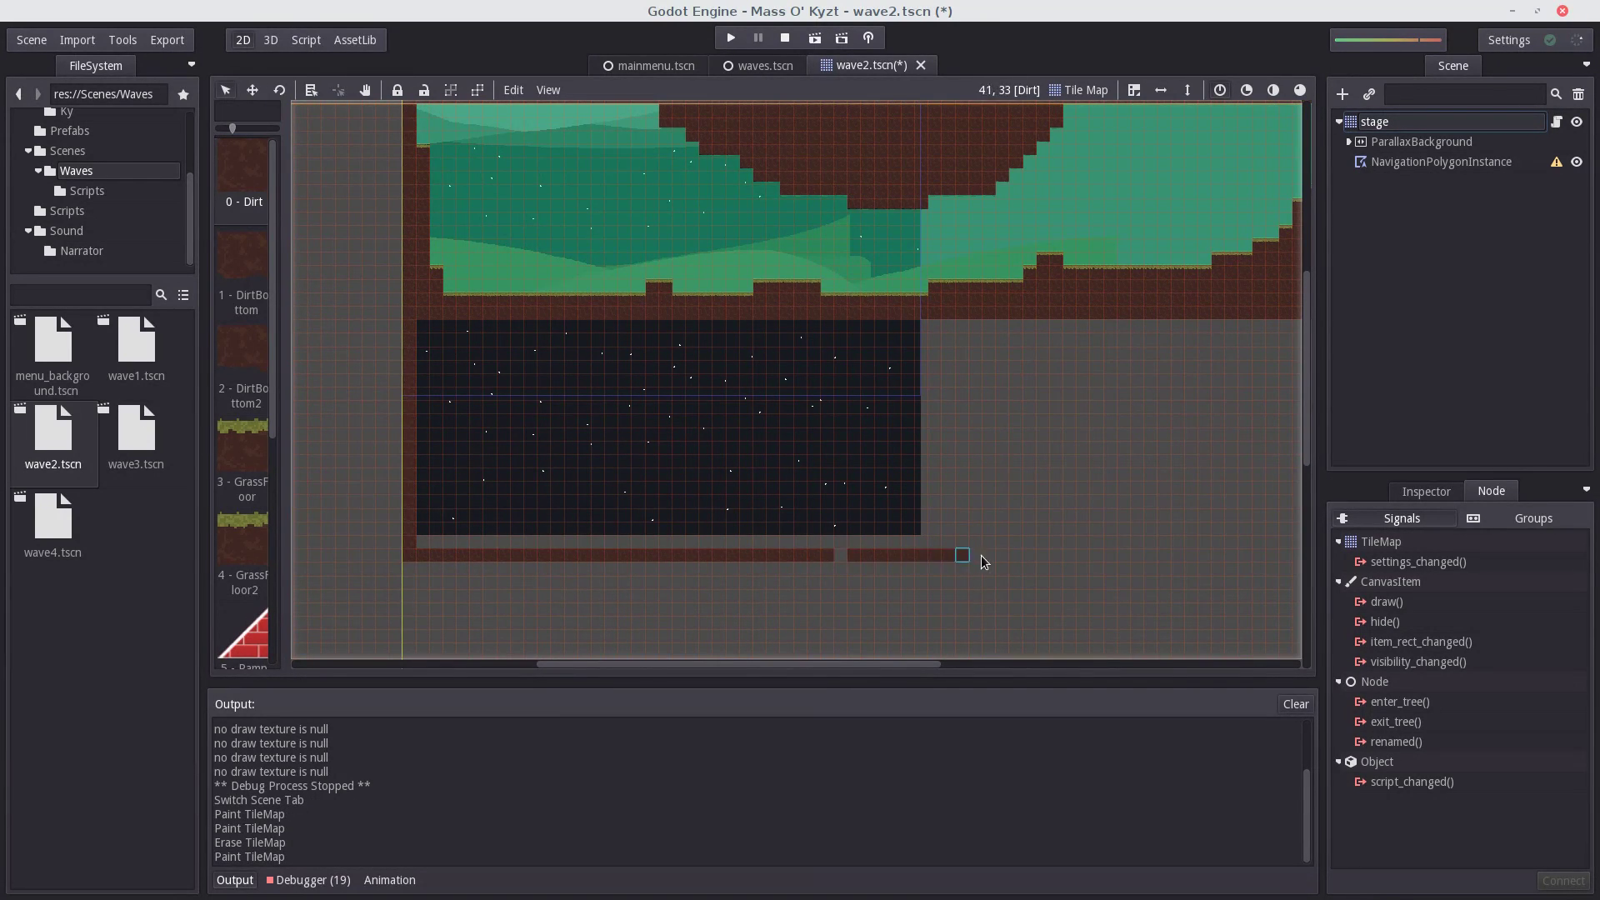
left_click_drag(1165, 562, 1178, 557)
scroll(927, 479, "down", 4)
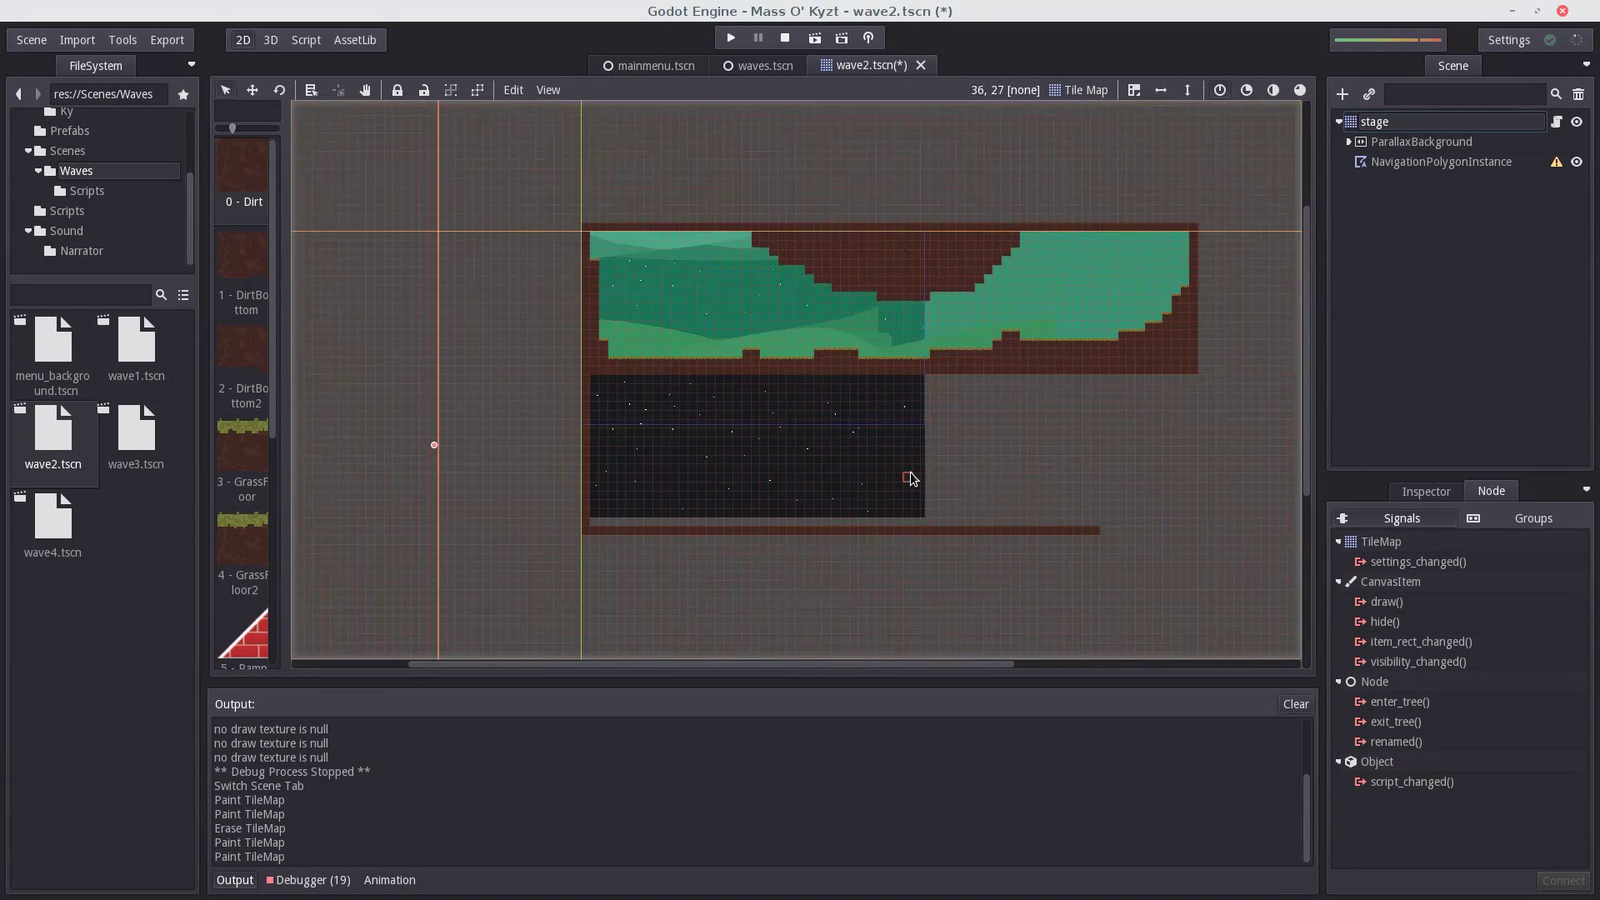
Step: Complete the dirt outline up the right side, and bucket fill the enclosed area beneath the ground with dirt
scroll(1223, 542, "up", 10)
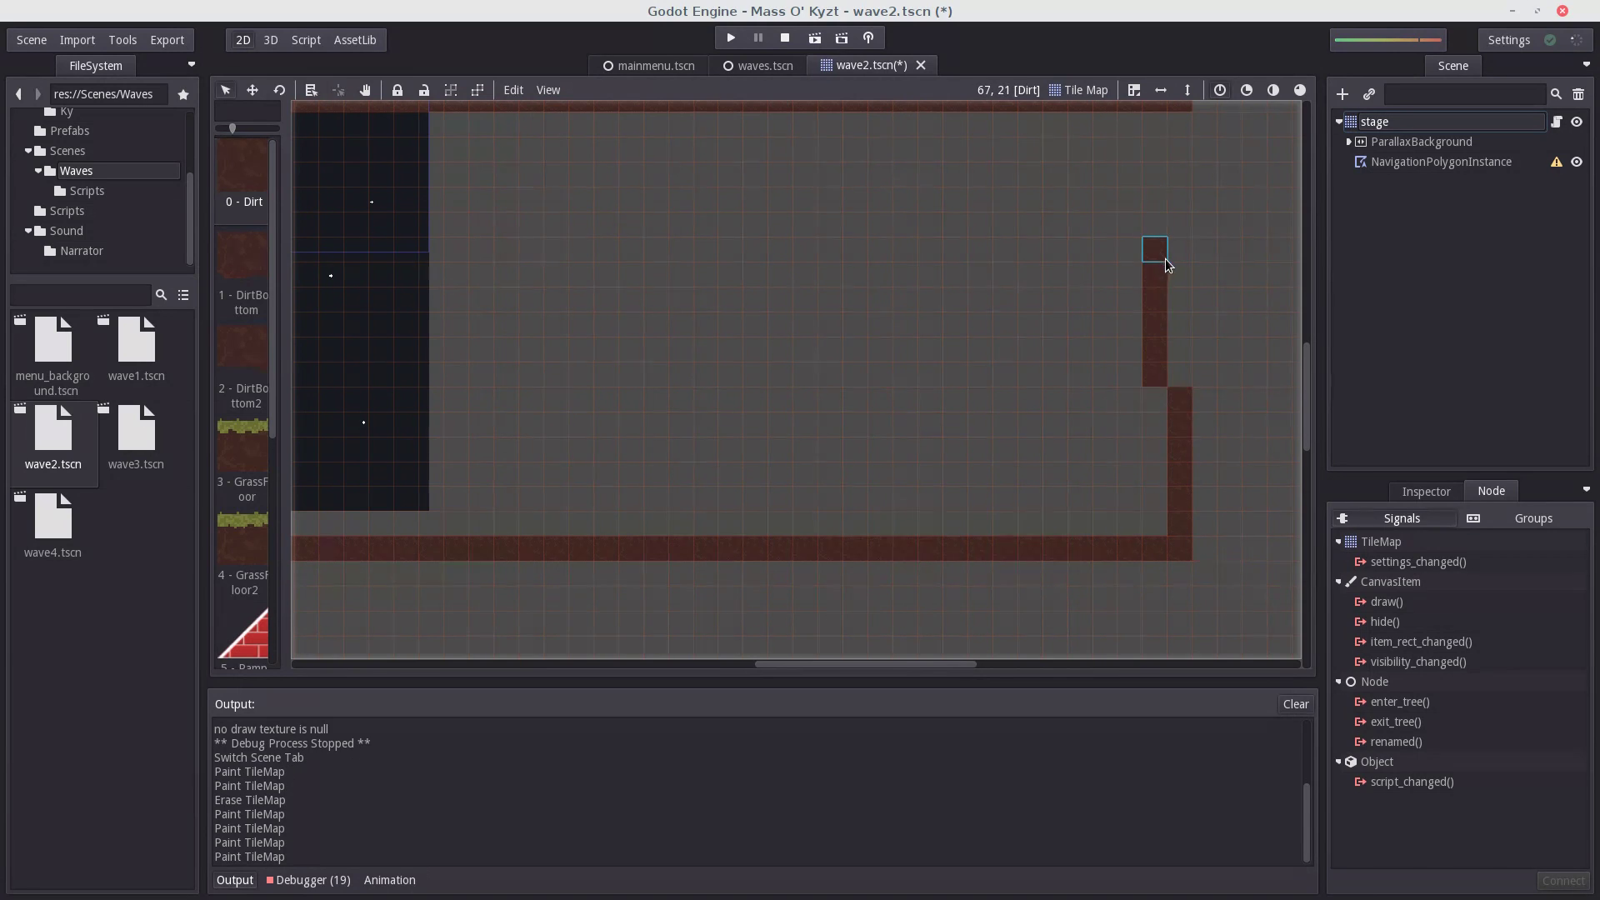
left_click(1101, 97)
left_click(1083, 116)
left_click(993, 303)
scroll(992, 304, "down", 12)
scroll(783, 139, "up", 5)
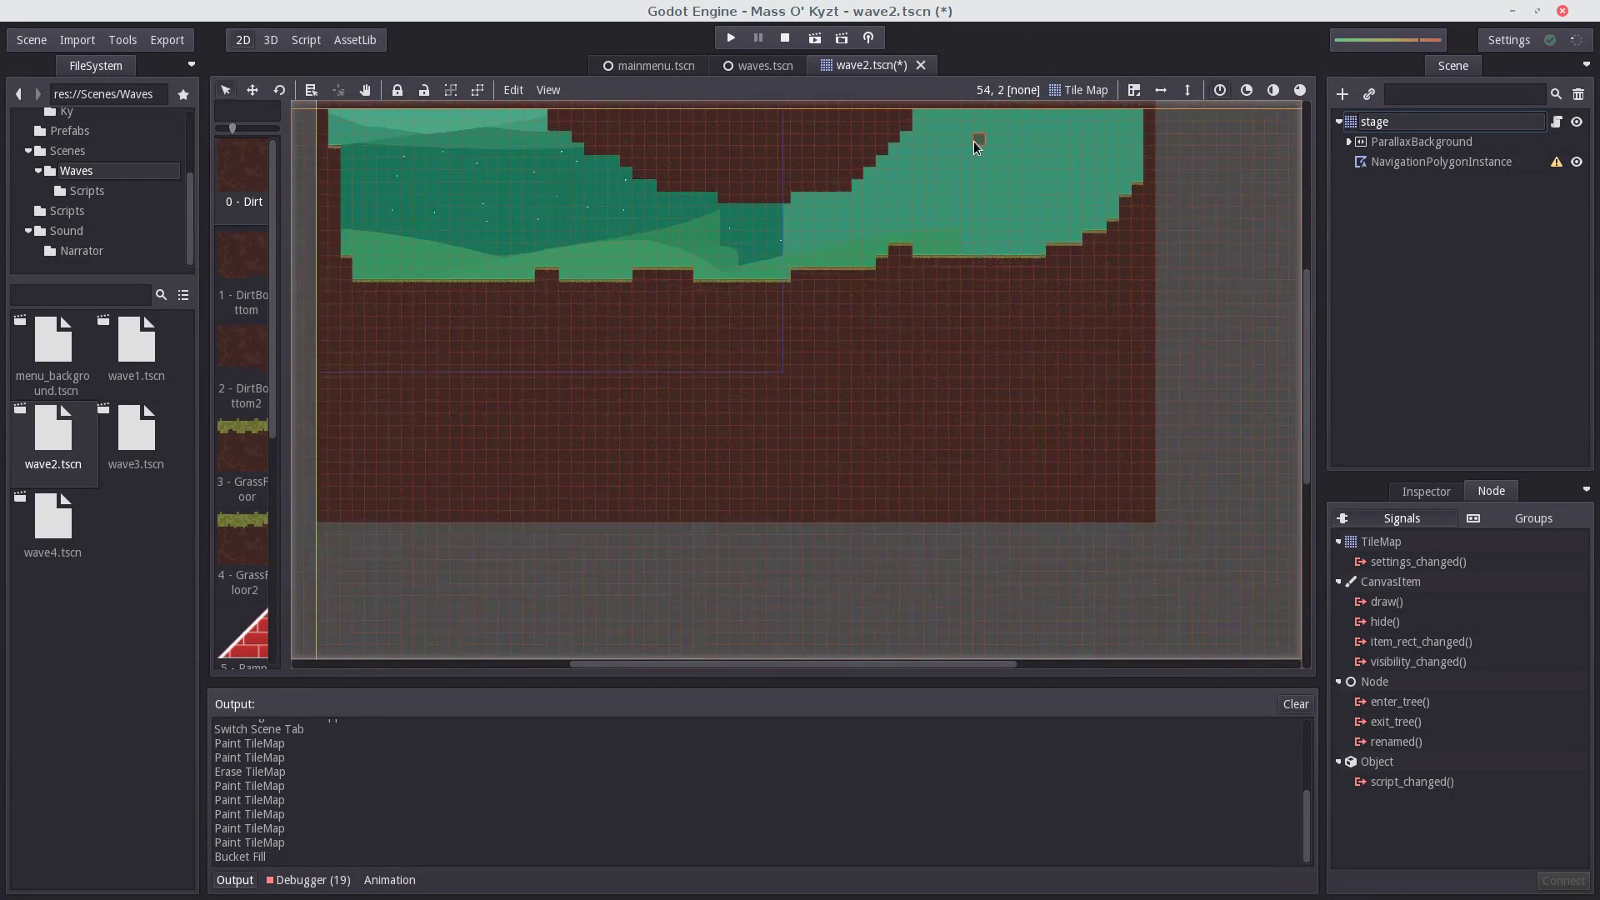
Step: Erase the stepped mass of dirt hanging from the ceiling in the middle of the stage, keeping the top border row
scroll(991, 180, "up", 1)
scroll(1004, 213, "down", 1)
scroll(713, 169, "up", 2)
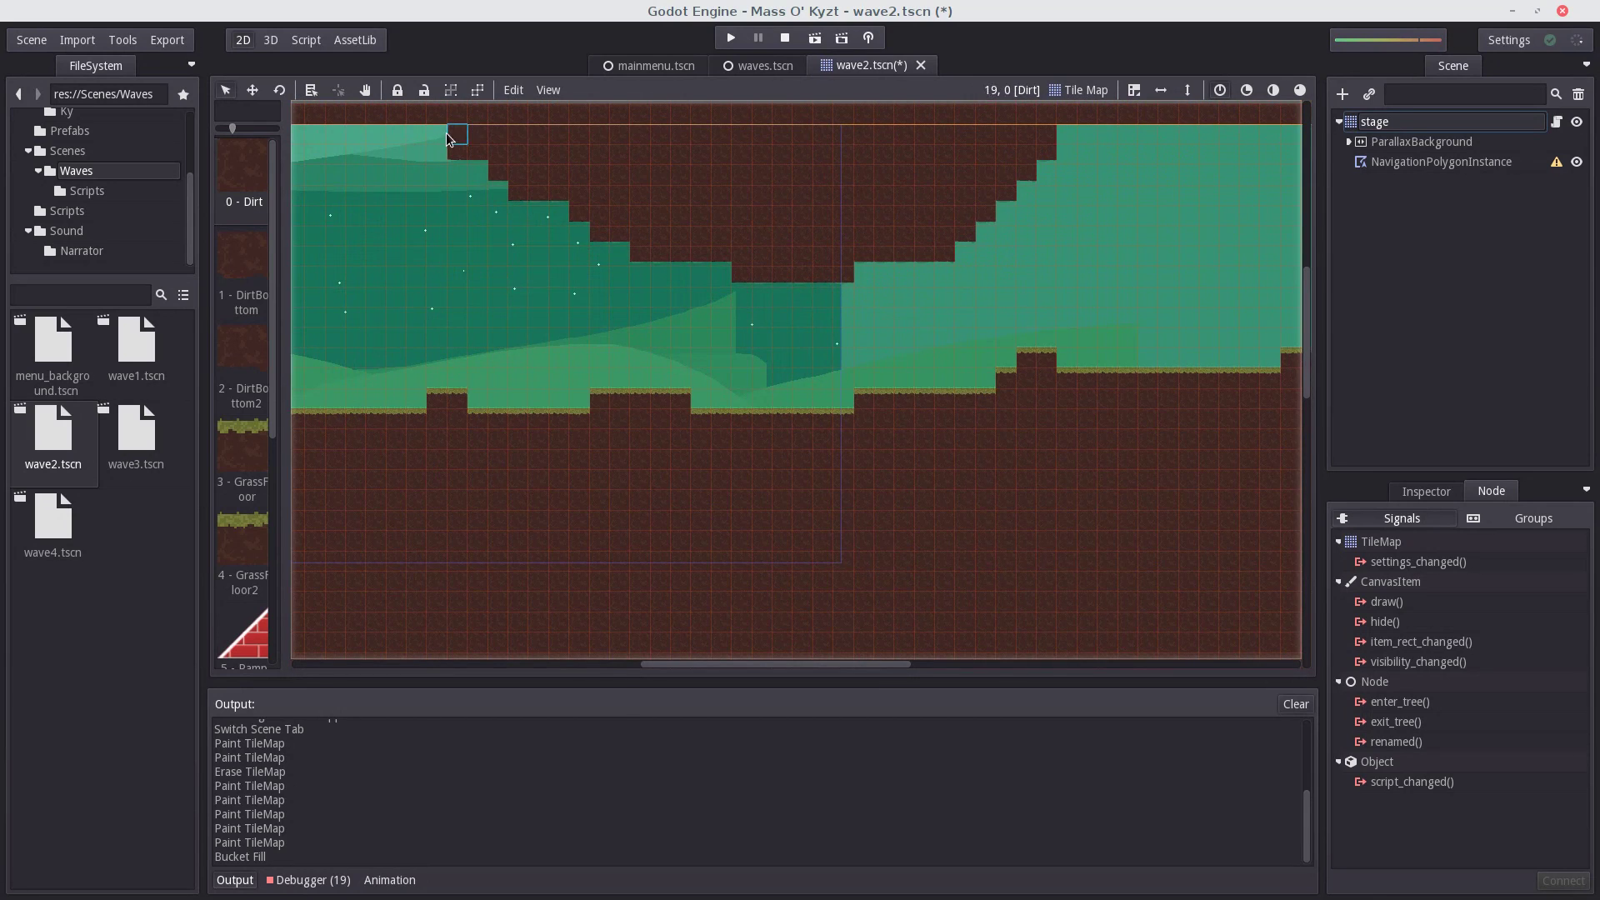
left_click_drag(663, 147, 1044, 153, "shift")
scroll(872, 150, "up", 2)
right_click_drag(579, 152, 391, 152)
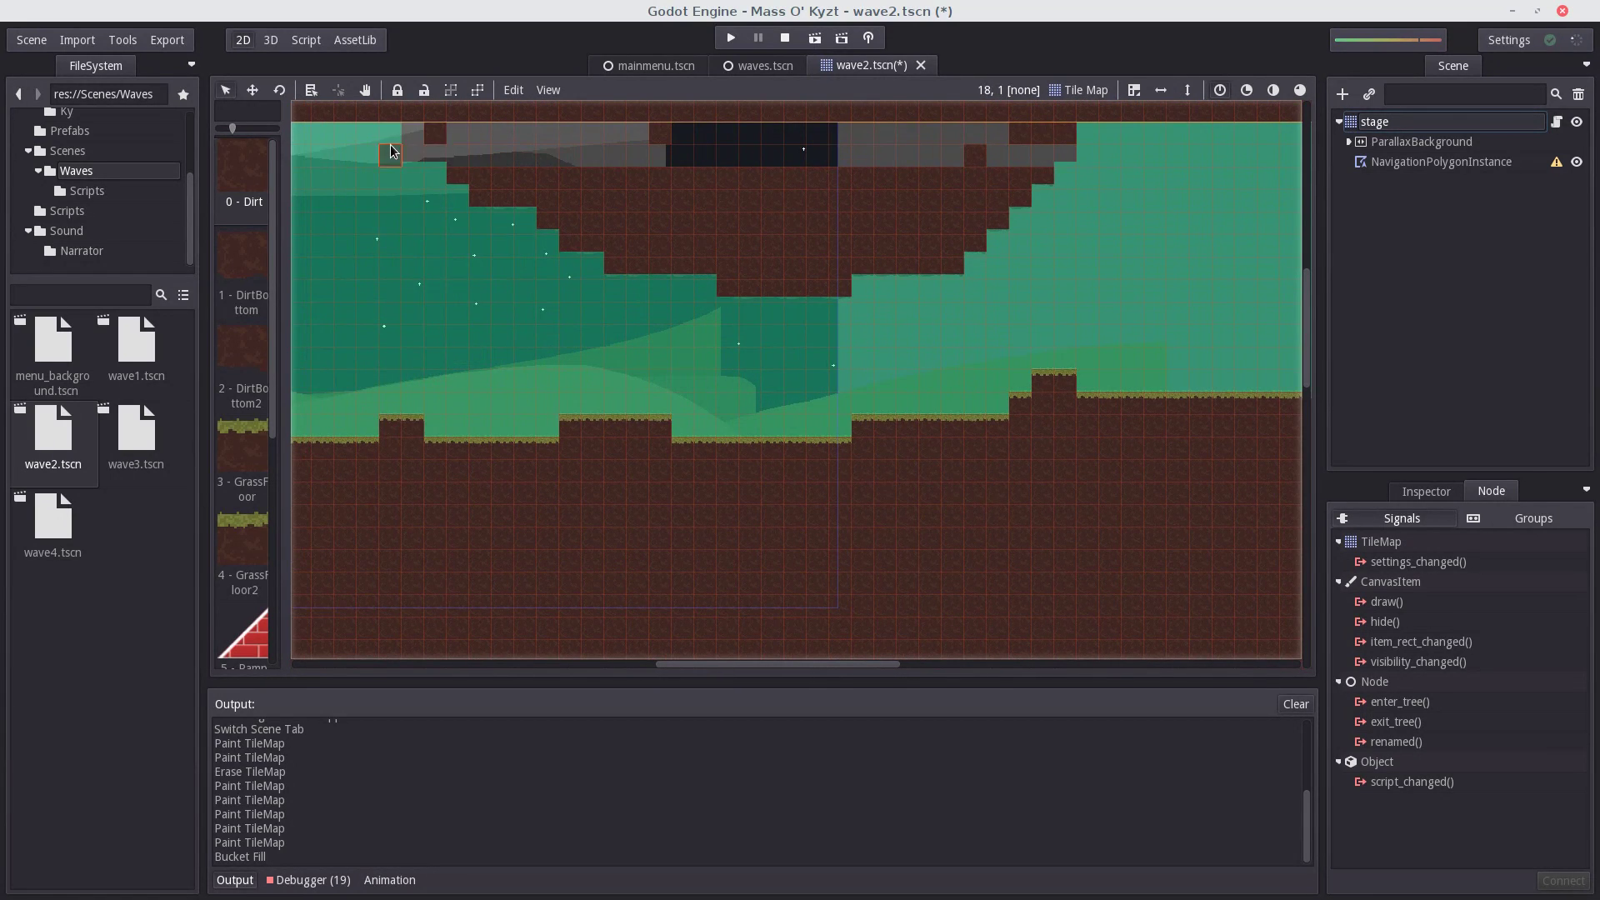
left_click_drag(648, 116, 586, 114)
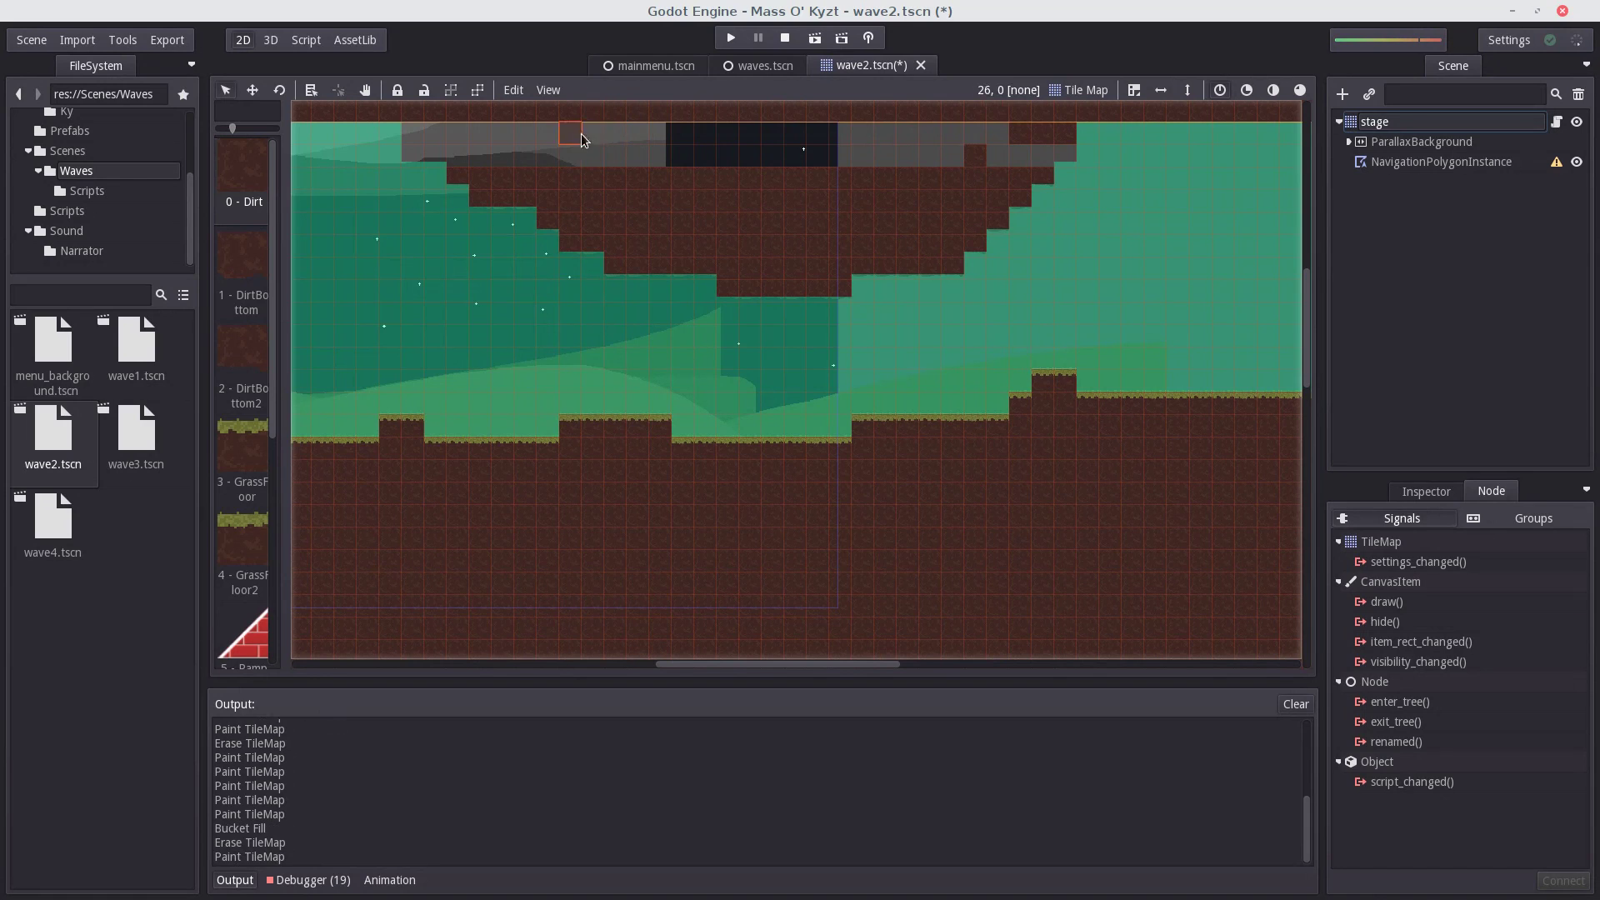
mouse_move(952, 155)
right_mouse_down()
mouse_move(1043, 139)
mouse_move(591, 186)
mouse_move(614, 218)
mouse_move(359, 173)
mouse_move(706, 228)
mouse_move(484, 188)
mouse_move(442, 204)
mouse_move(728, 250)
mouse_move(886, 228)
mouse_move(607, 281)
mouse_move(882, 251)
mouse_move(1039, 261)
mouse_move(929, 293)
mouse_move(1000, 333)
right_mouse_up()
scroll(988, 325, "down", 14)
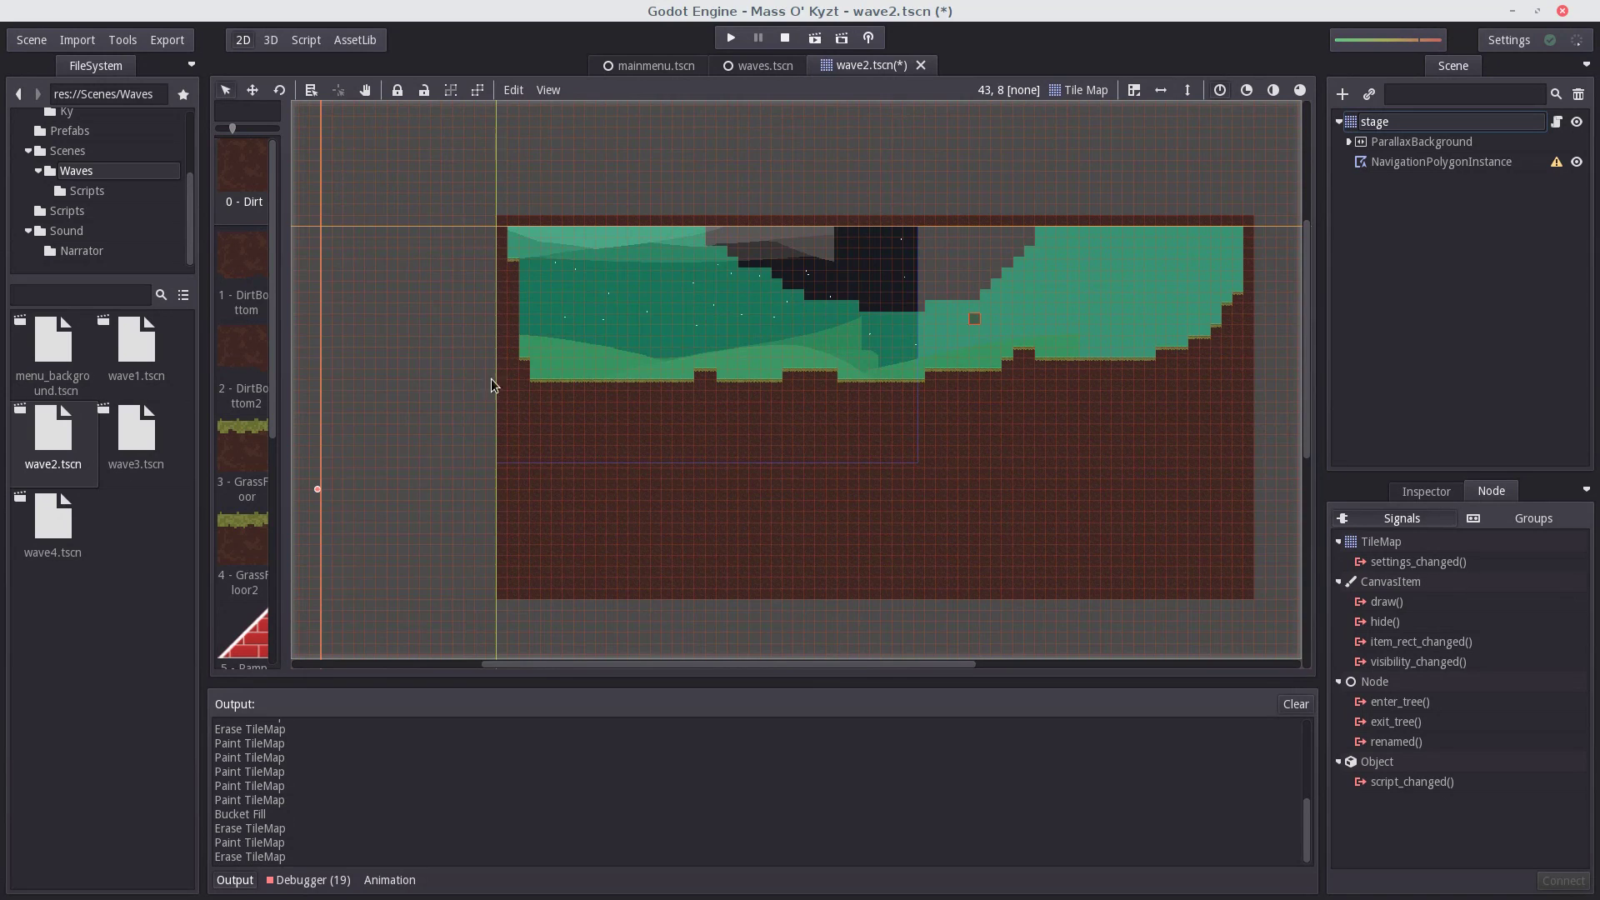
Step: Erase the plant tiles beside the stage's left wall, including the one at tile 1, 2
scroll(524, 360, "up", 20)
right_click(608, 350)
scroll(610, 350, "down", 18)
scroll(566, 219, "up", 9)
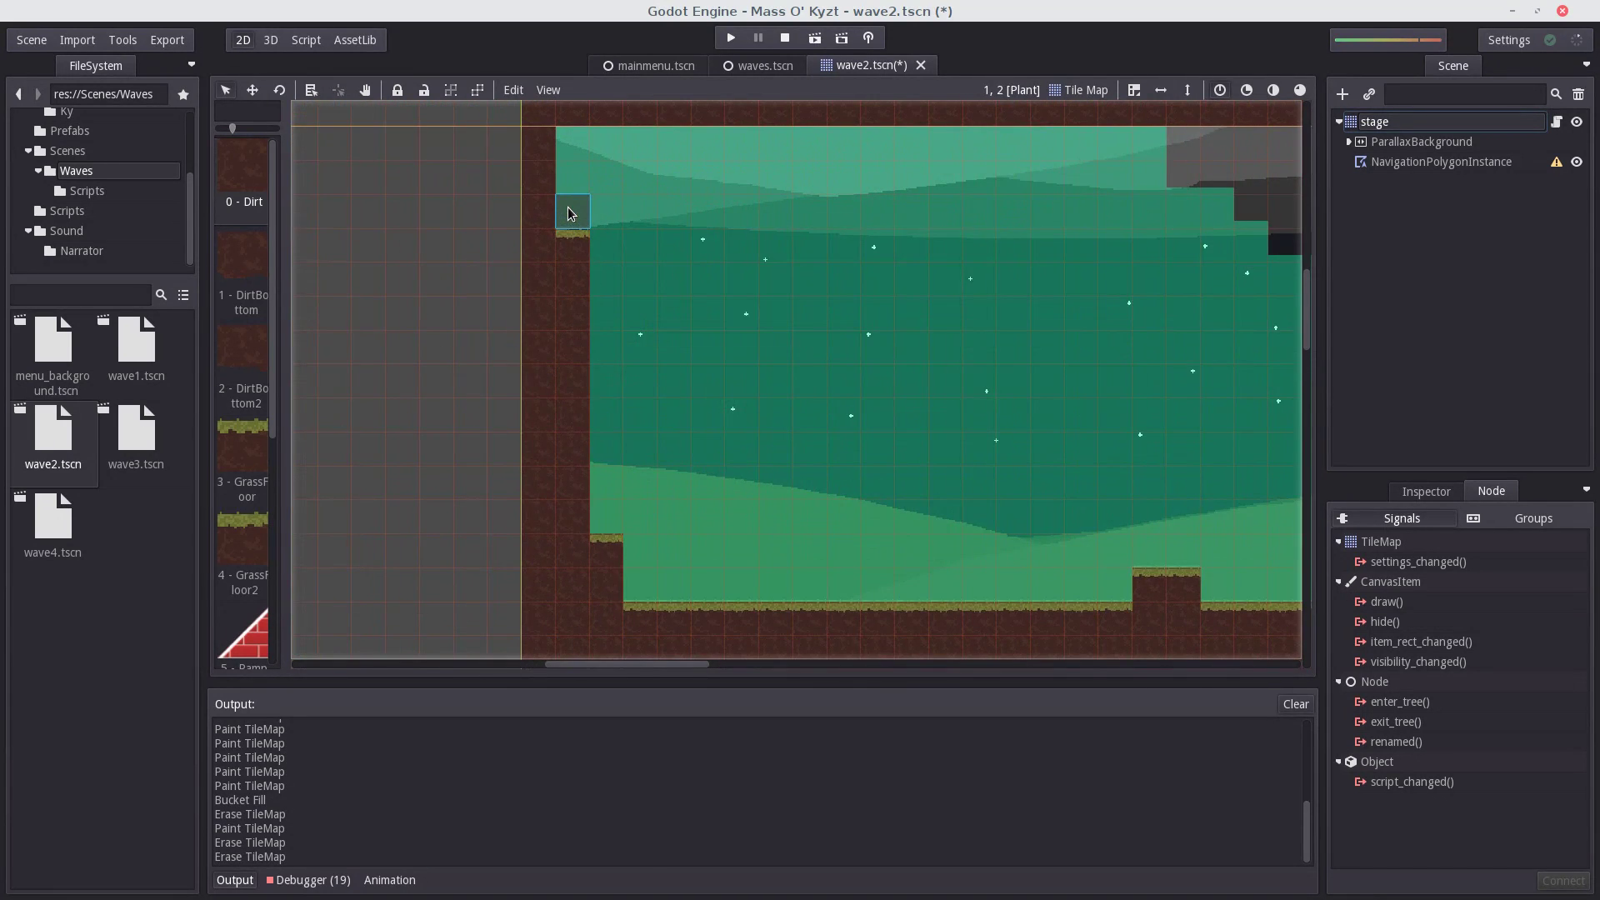
right_click(566, 211)
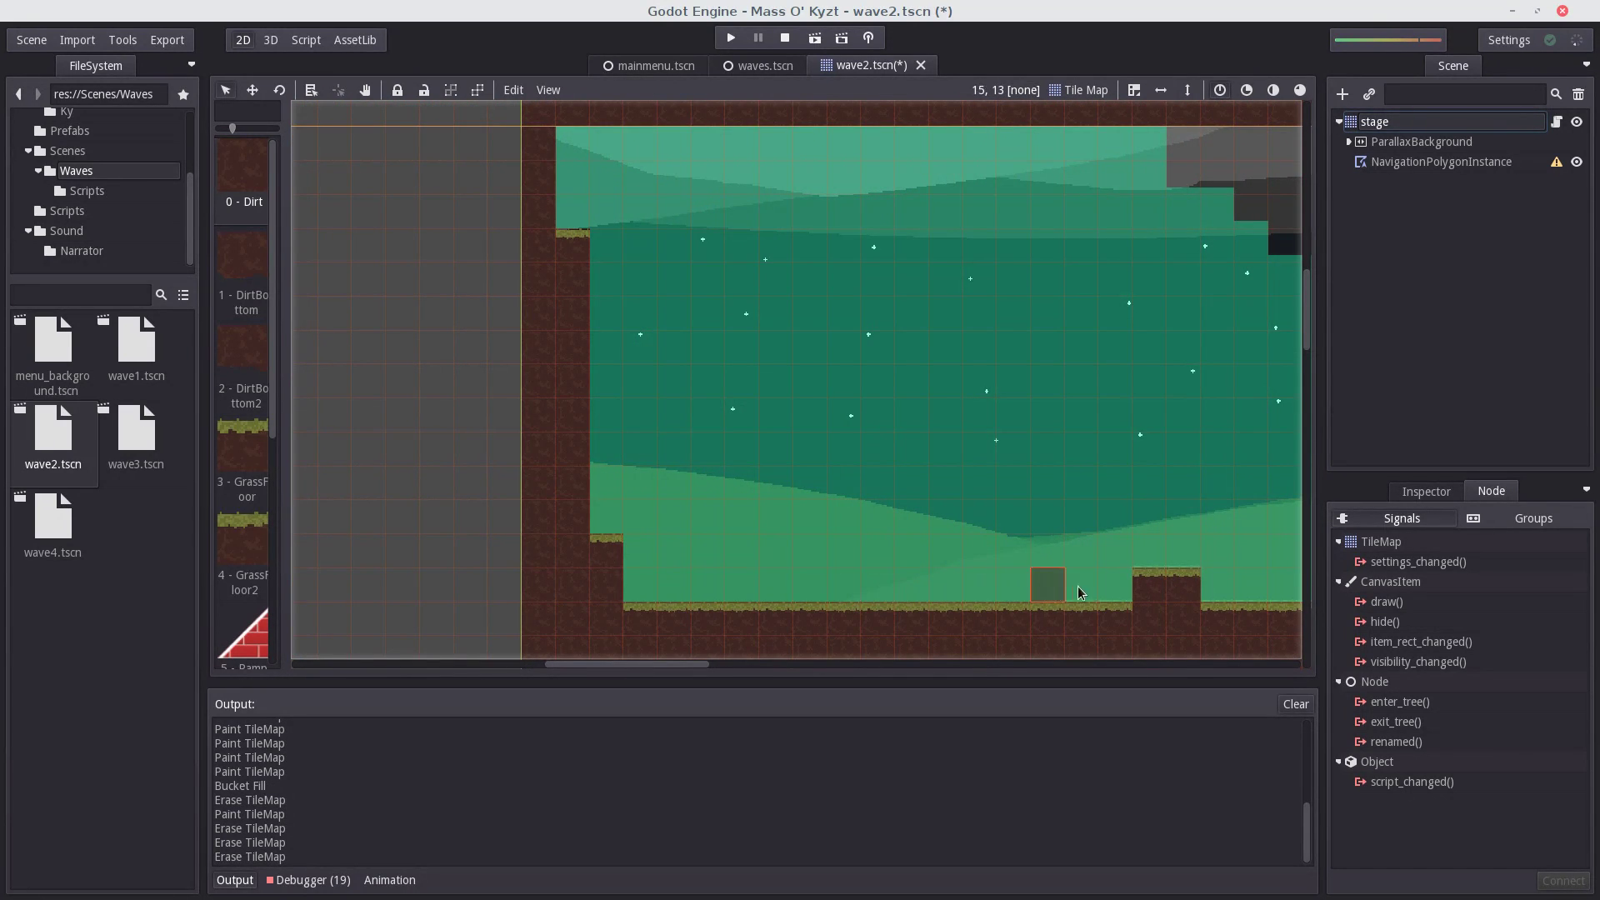